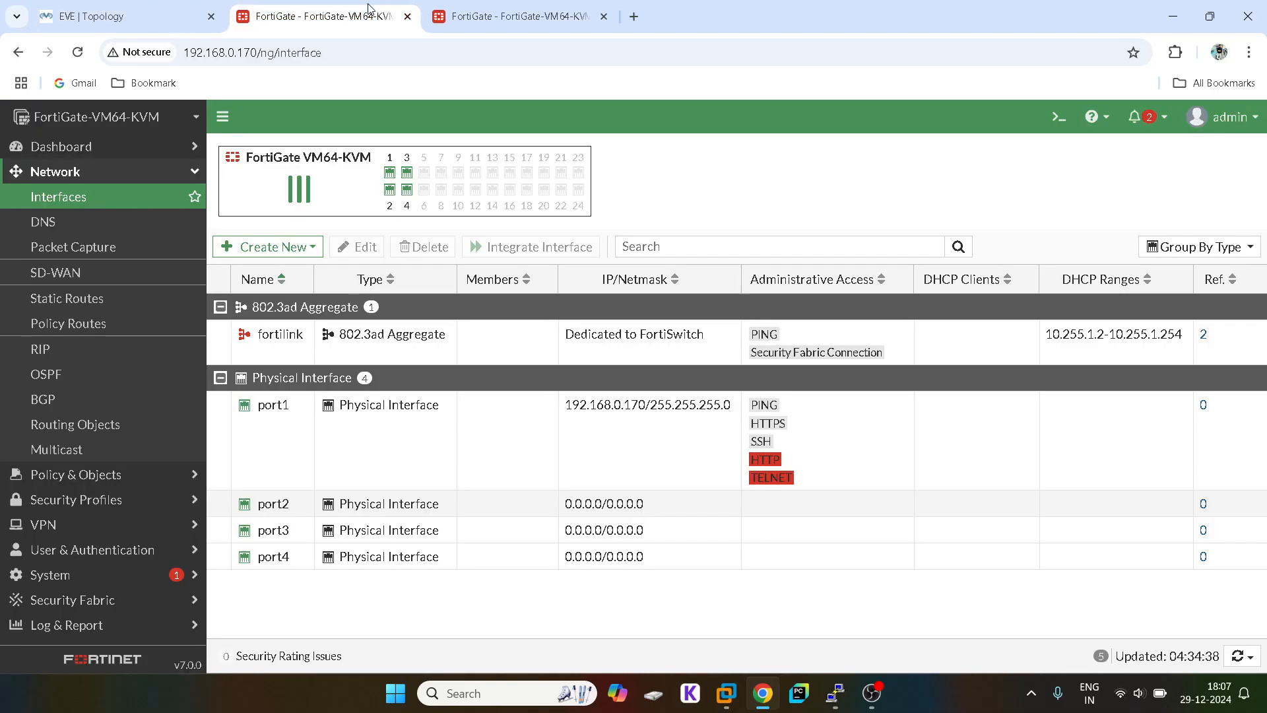
# Step: Open port2's edit form and replace its IP/Netmask with 30.1.1.1/24
pyautogui.doubleClick(288, 504)
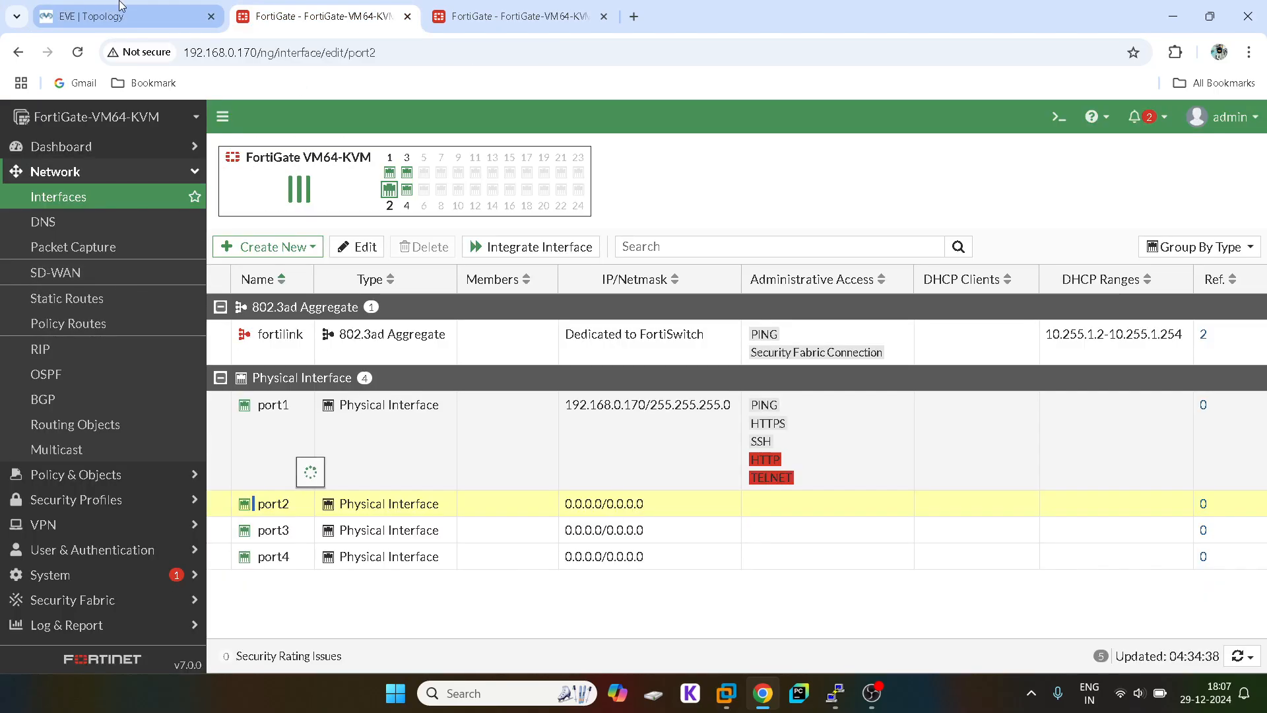
pyautogui.click(121, 8)
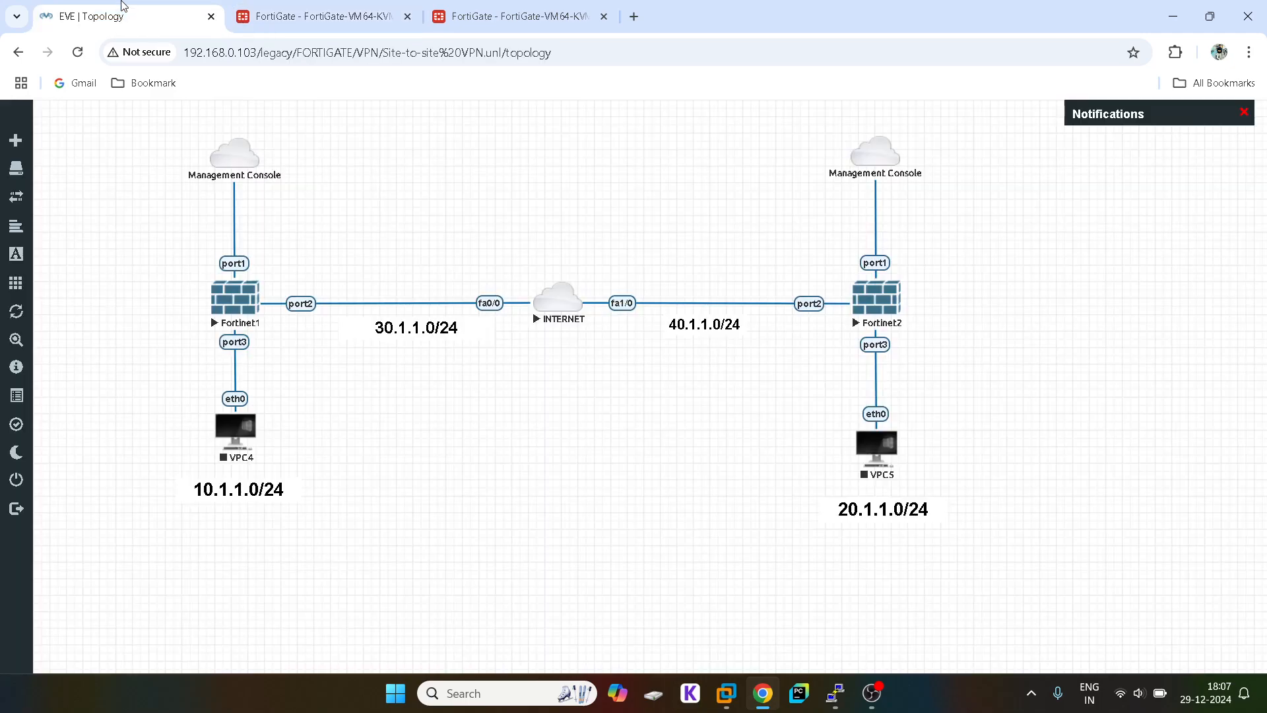
pyautogui.click(330, 18)
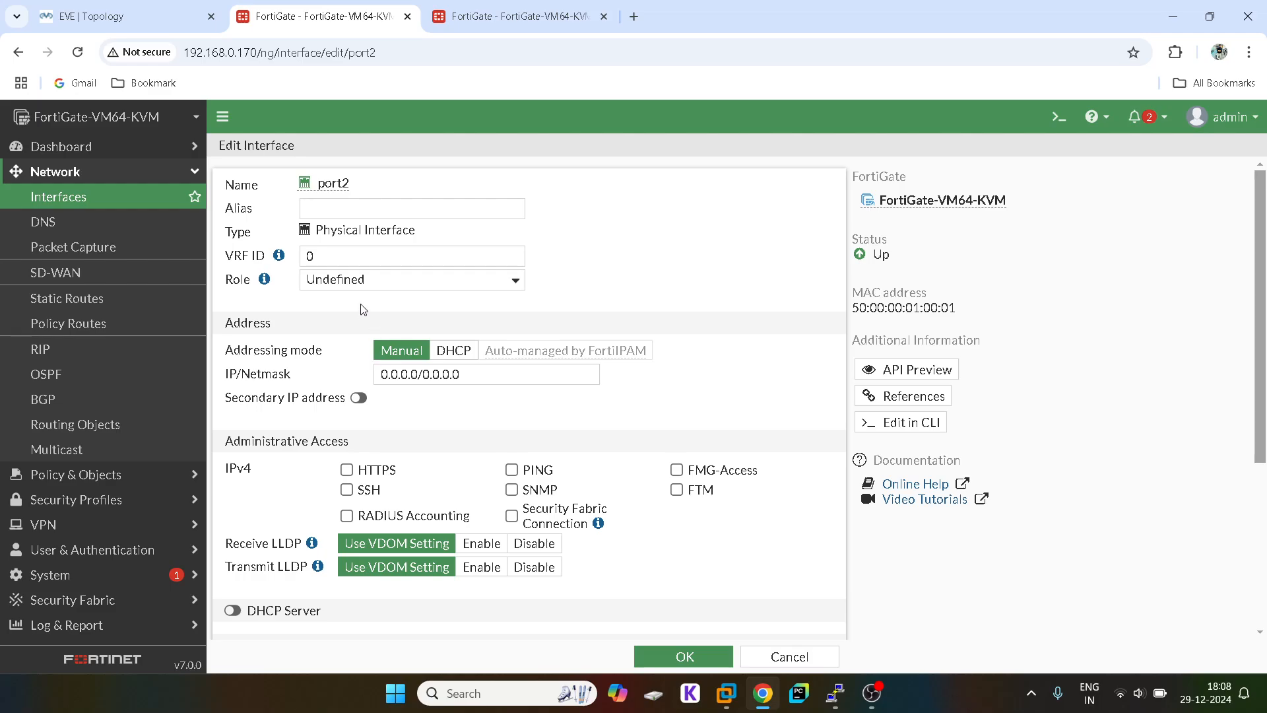
pyautogui.tripleClick(418, 369)
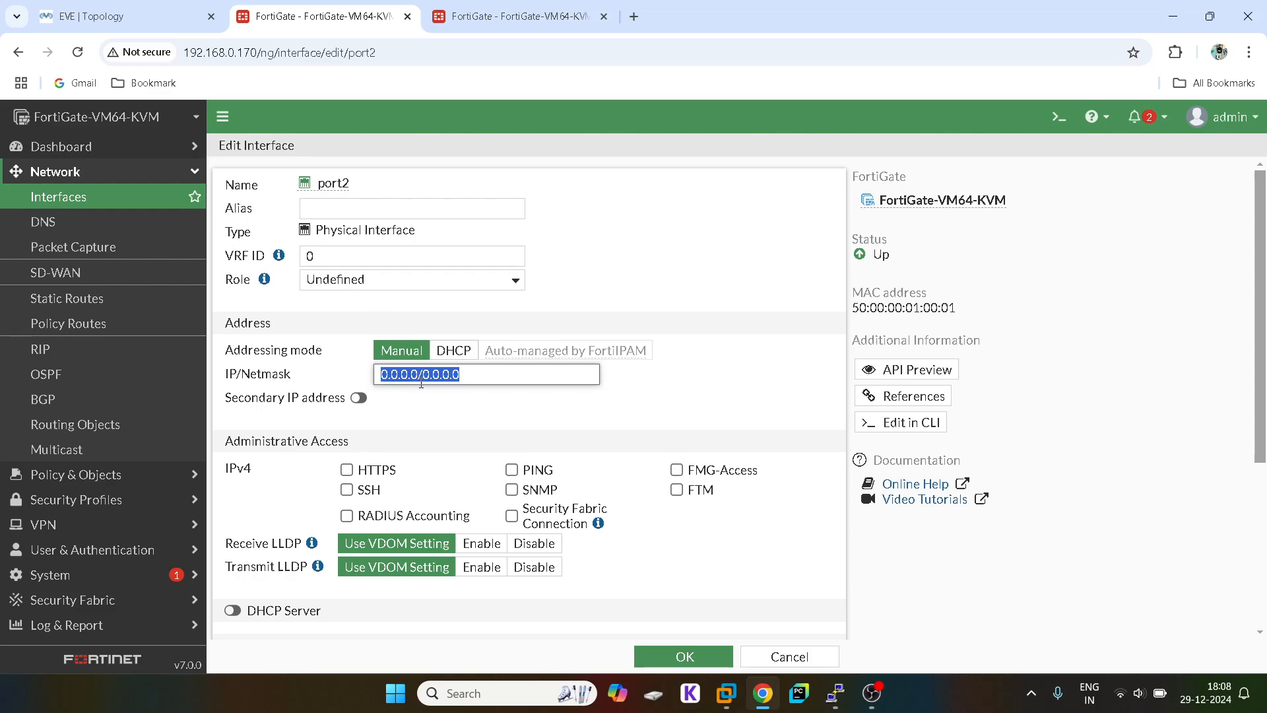
pyautogui.write('30.1.1.1')
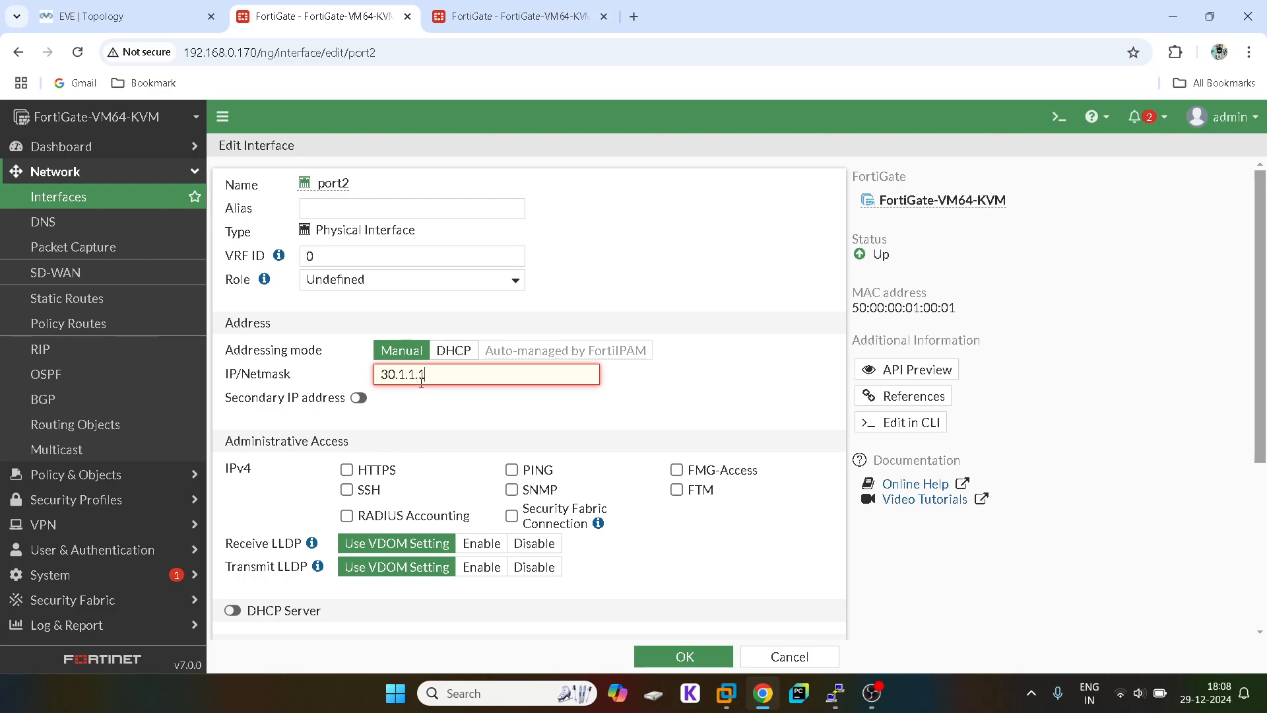
pyautogui.write('/24')
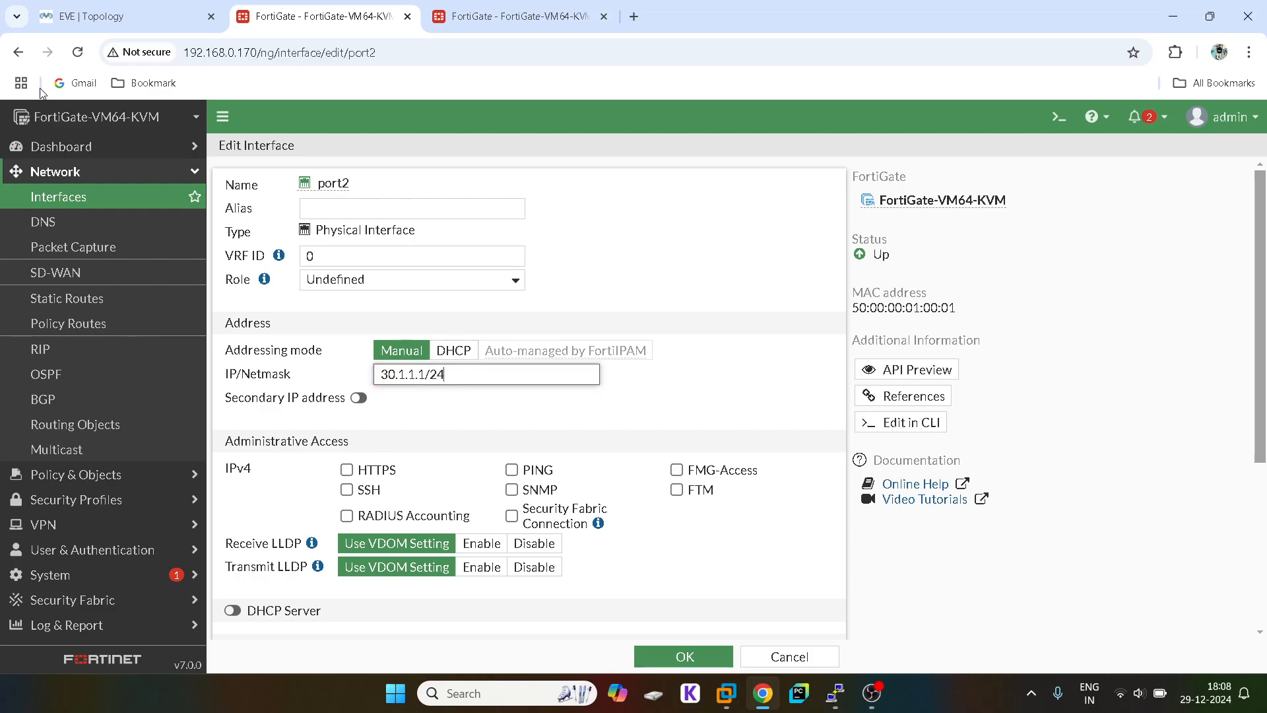
pyautogui.click(108, 3)
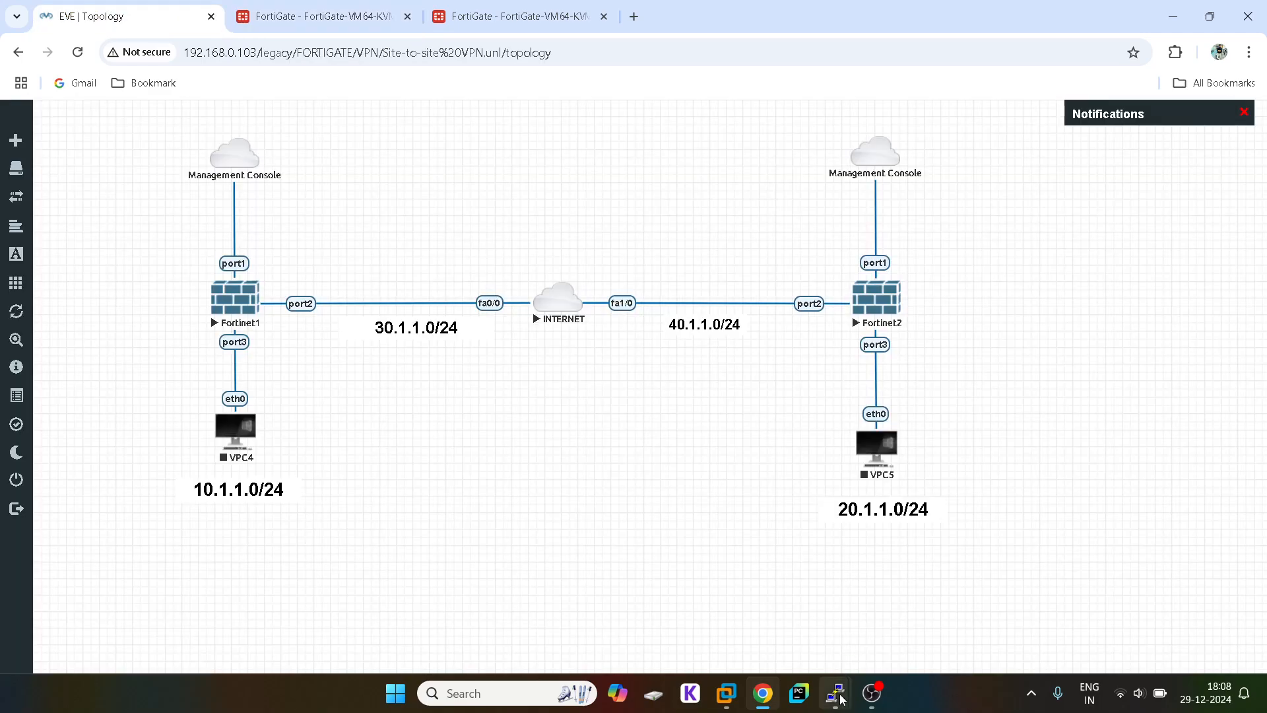
# Step: Run 'sh ip int brief' on the INTERNET router to confirm FastEthernet0/0 is 30.1.1.2
pyautogui.moveTo(835, 693)
pyautogui.click(942, 637)
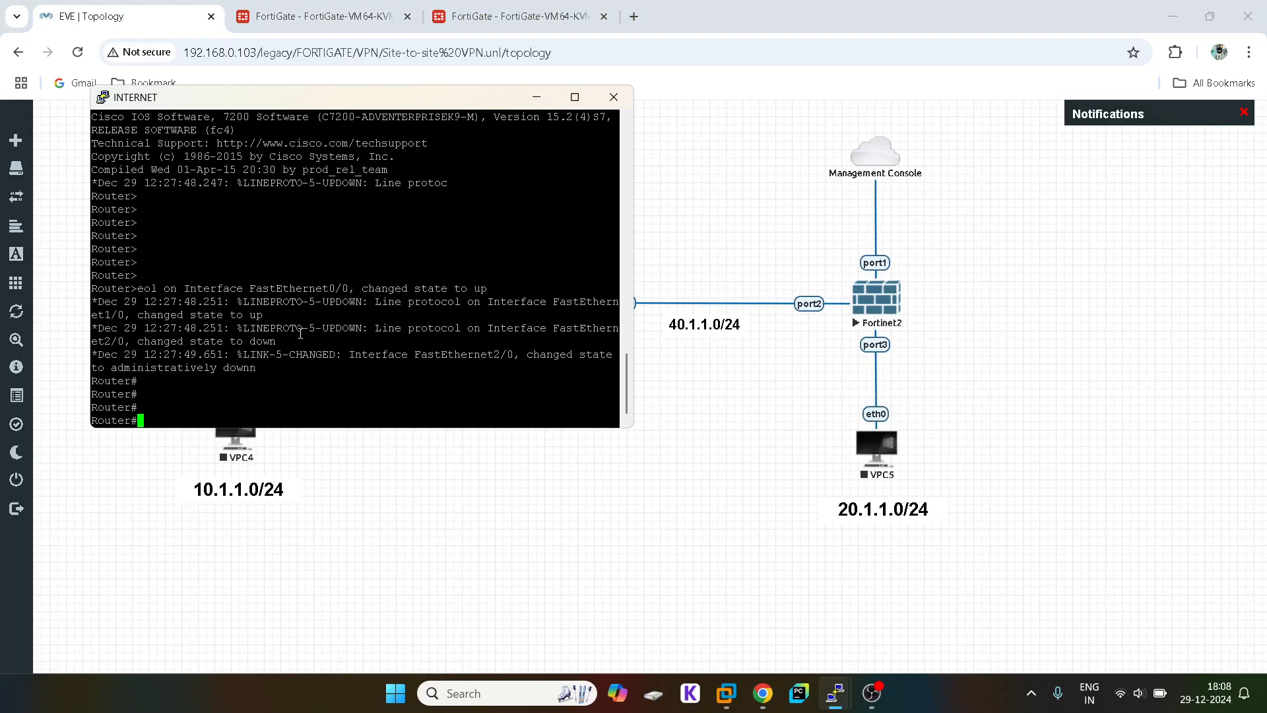
pyautogui.press('Return')
pyautogui.press('Return')
pyautogui.press('Return')
pyautogui.write('s')
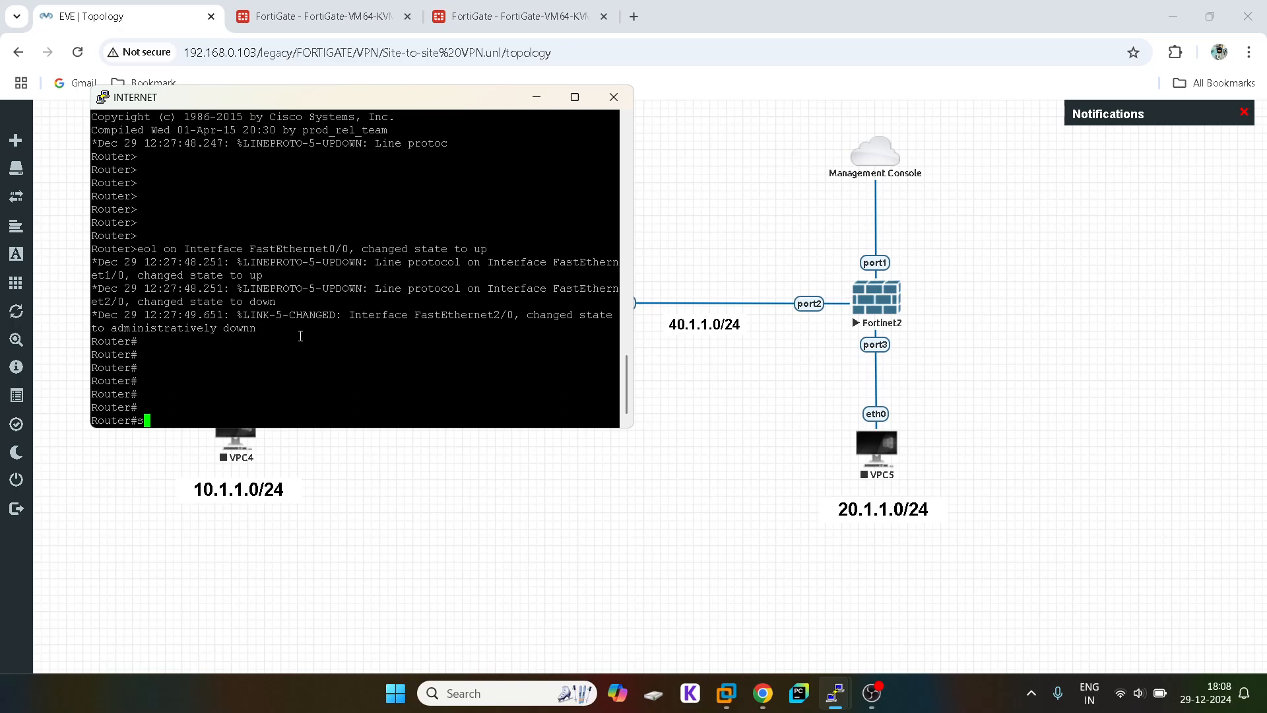
pyautogui.write('h ip int brief')
pyautogui.press('Return')
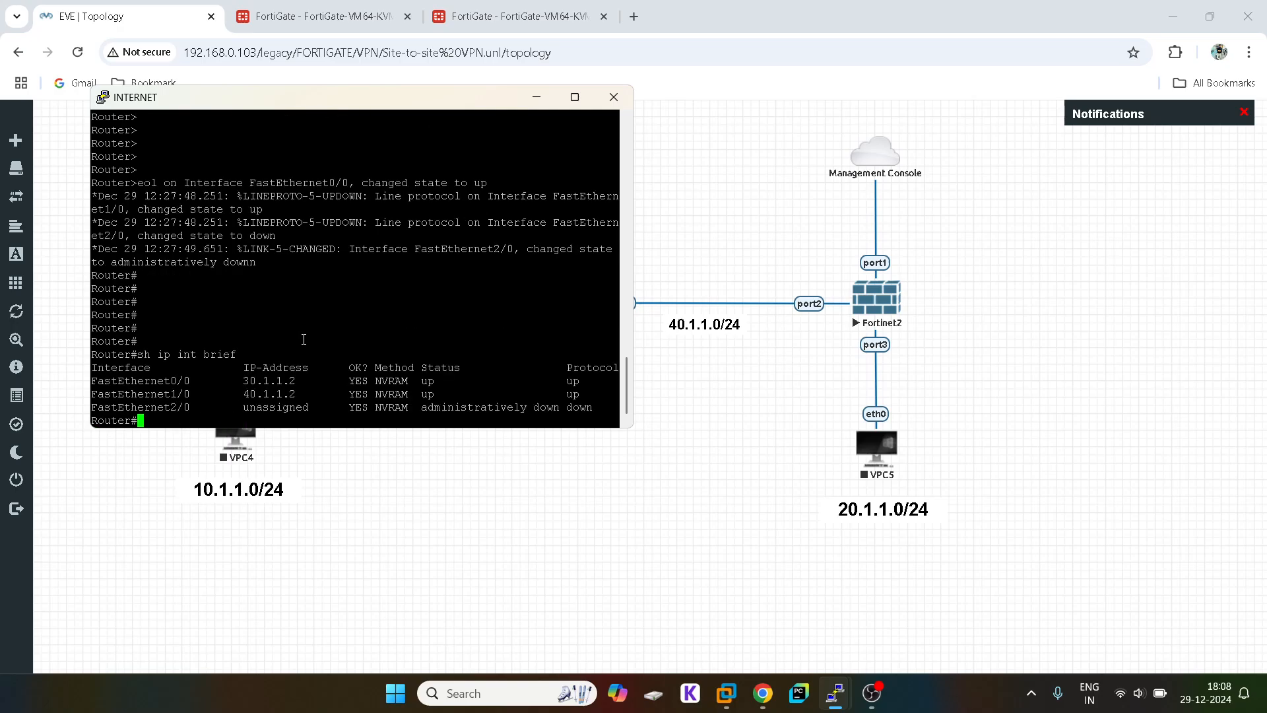
pyautogui.doubleClick(285, 381)
pyautogui.moveTo(350, 107); pyautogui.dragTo(497, 257)
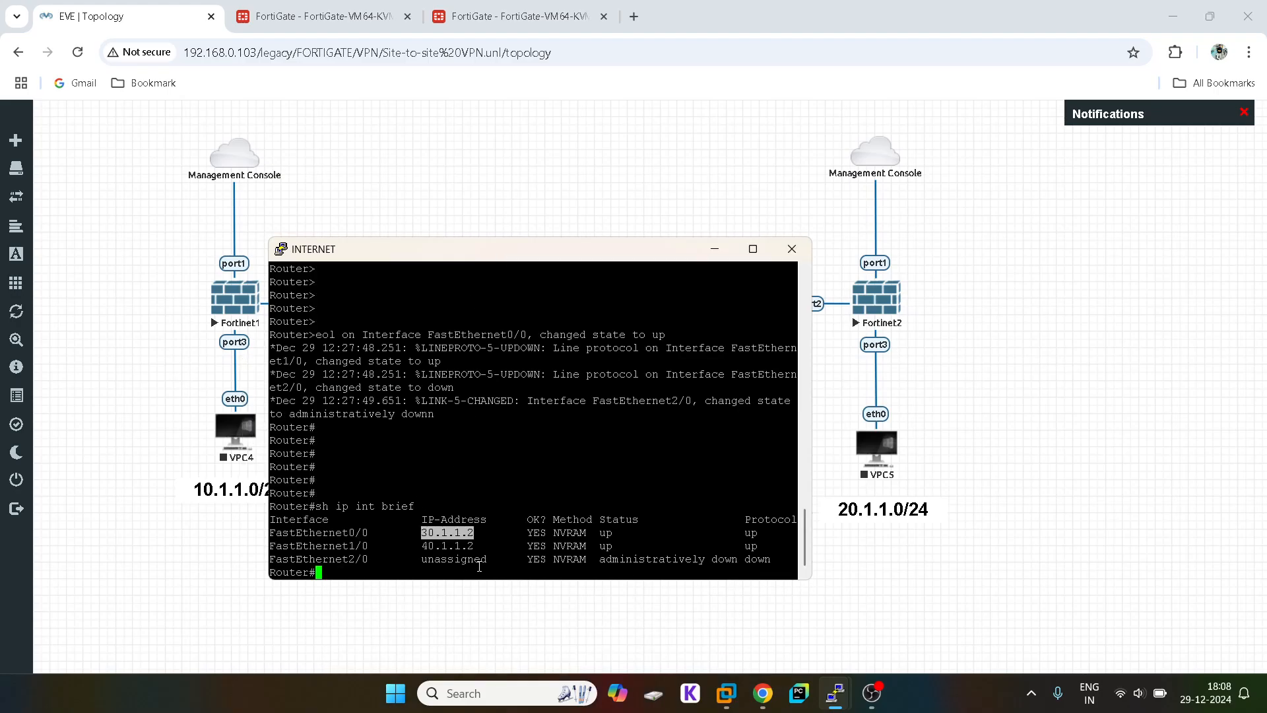
pyautogui.click(700, 124)
# Step: Allow HTTPS, SSH and PING on port2 and save it at 30.1.1.1/24
pyautogui.click(323, 16)
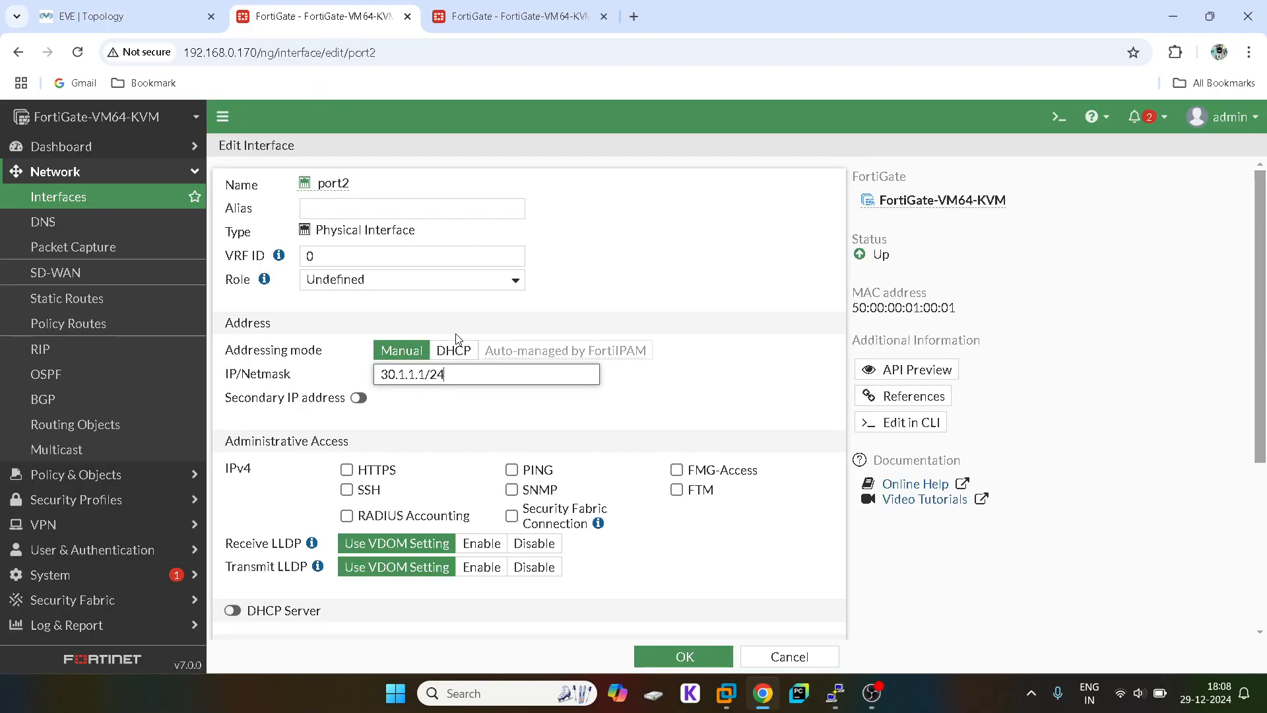
pyautogui.click(347, 470)
pyautogui.click(346, 490)
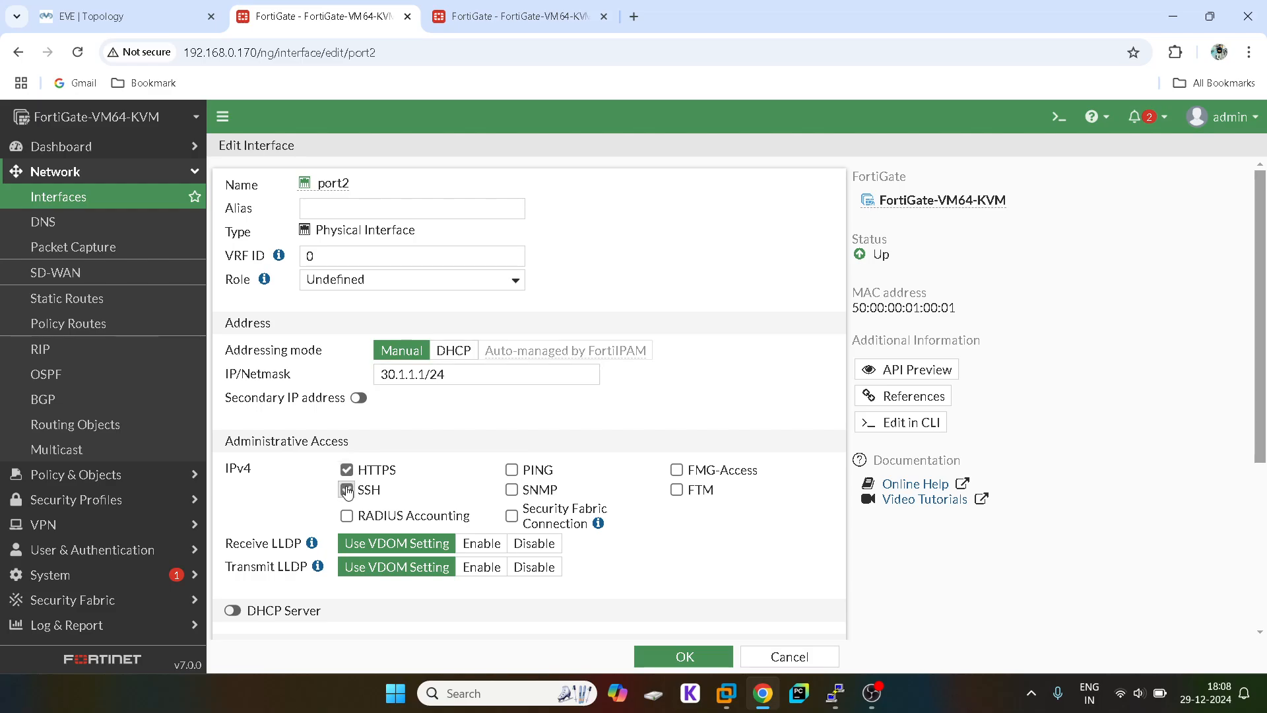
pyautogui.click(511, 470)
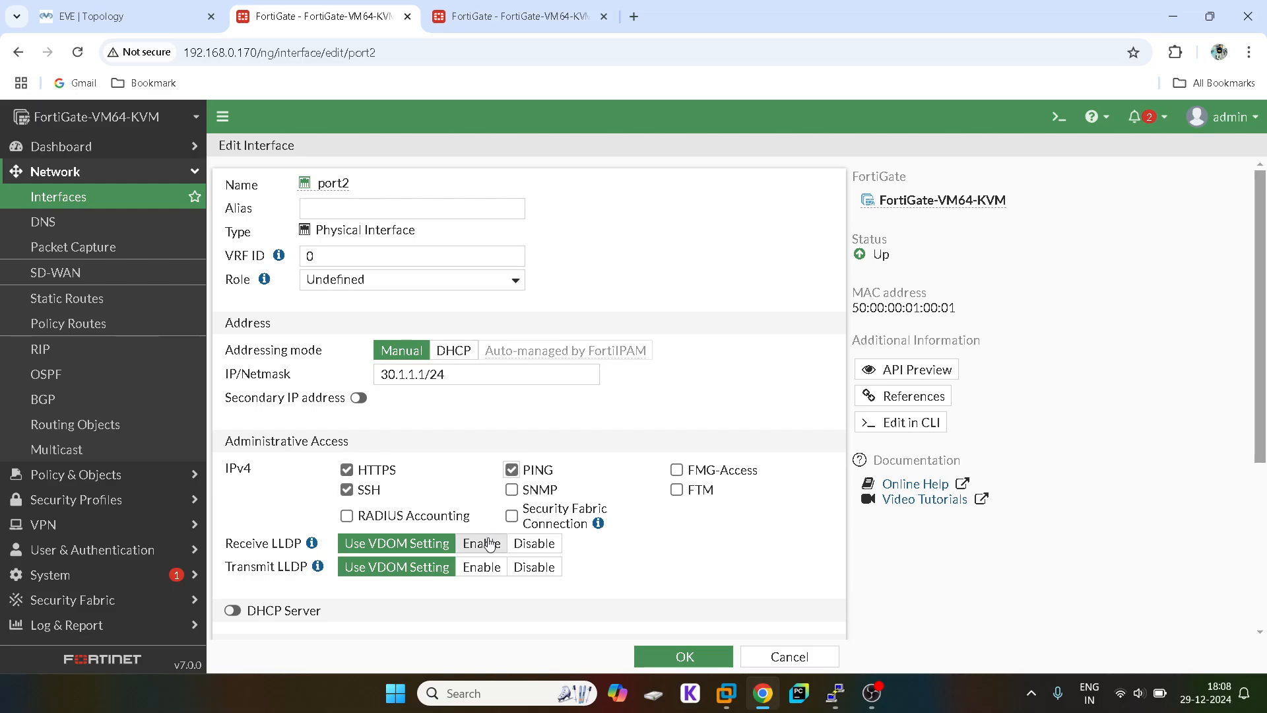
pyautogui.click(238, 613)
pyautogui.click(239, 613)
pyautogui.scroll(-4, 698, 566)
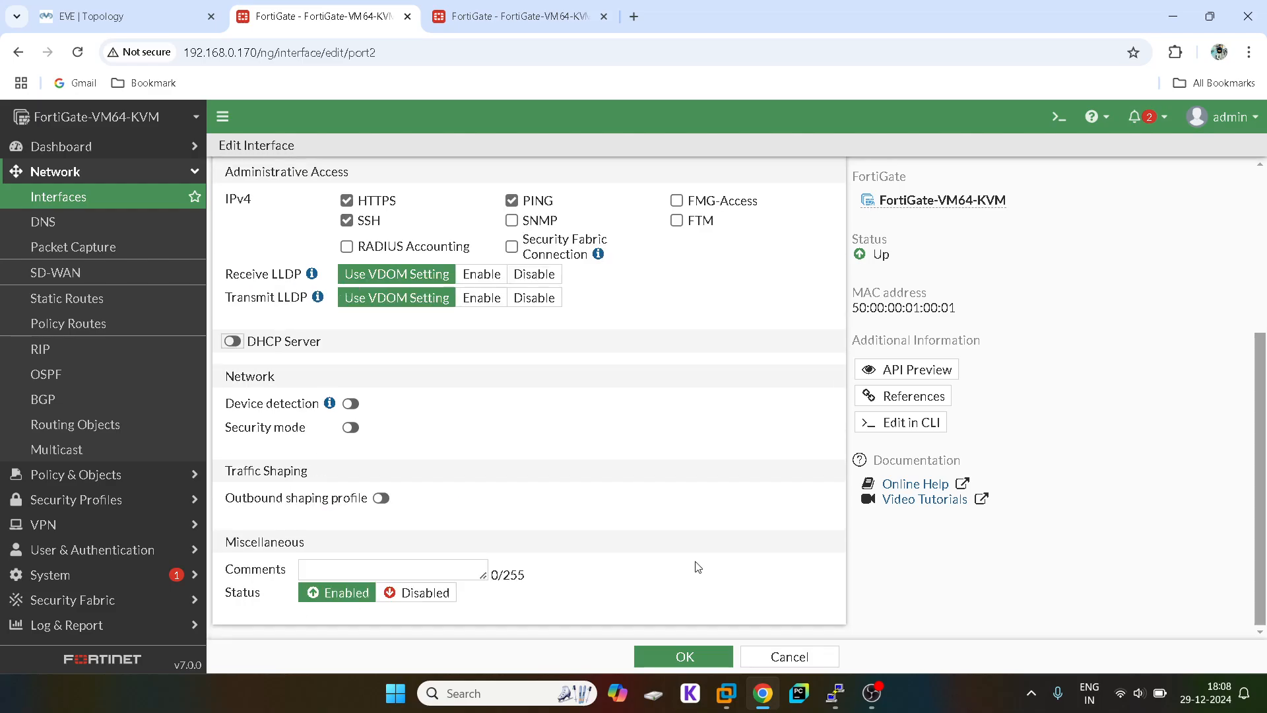
pyautogui.click(710, 656)
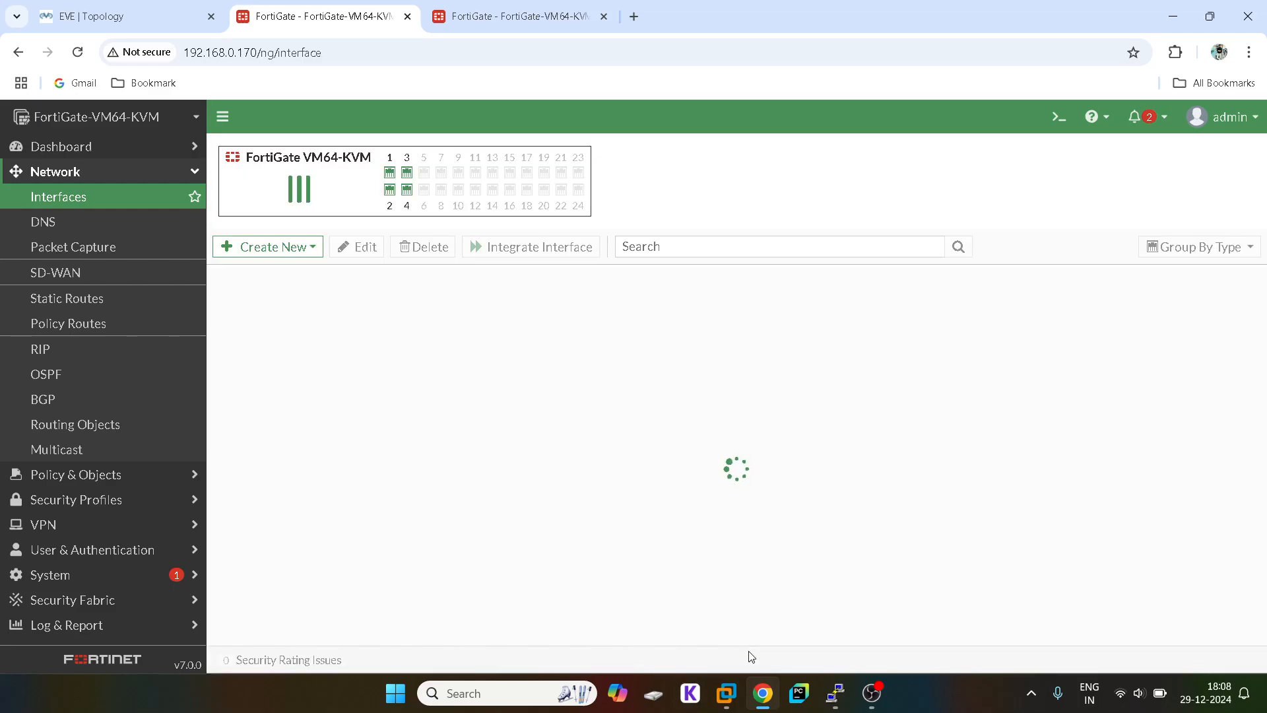
pyautogui.click(101, 10)
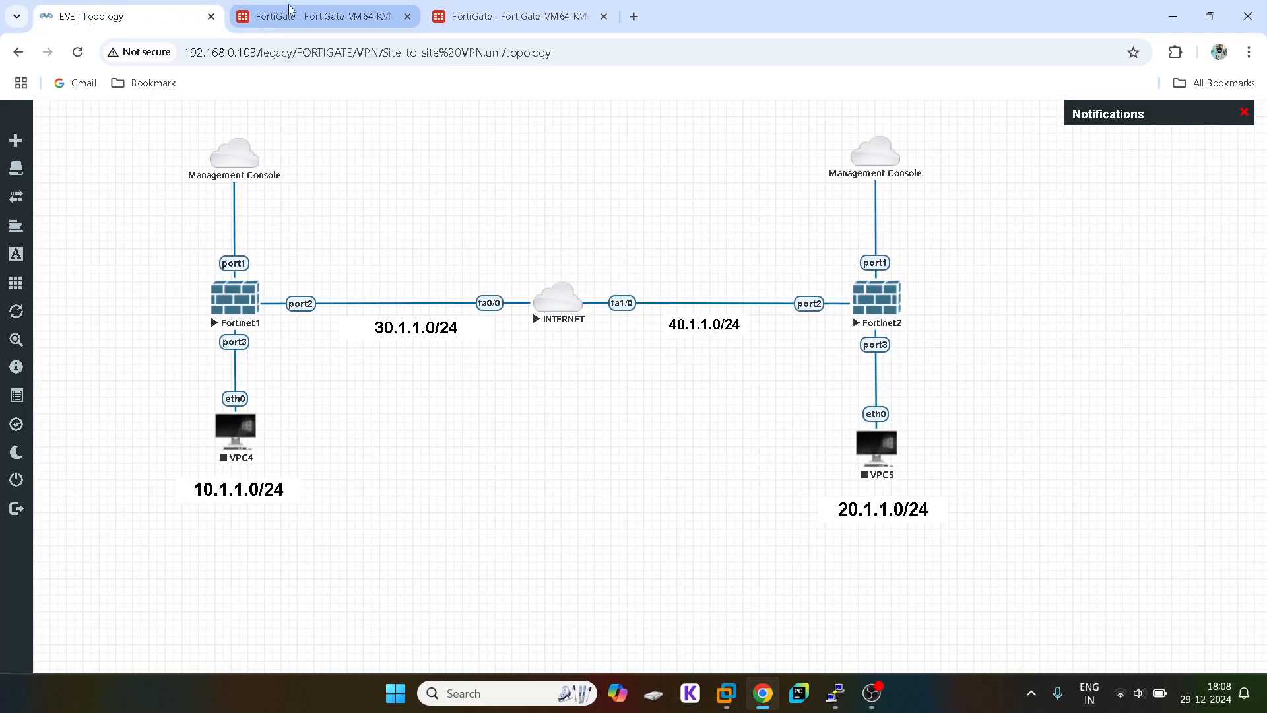
pyautogui.click(289, 9)
# Step: Edit port3, setting its role to LAN and IP/Netmask to 10.1.1.1/24
pyautogui.click(291, 571)
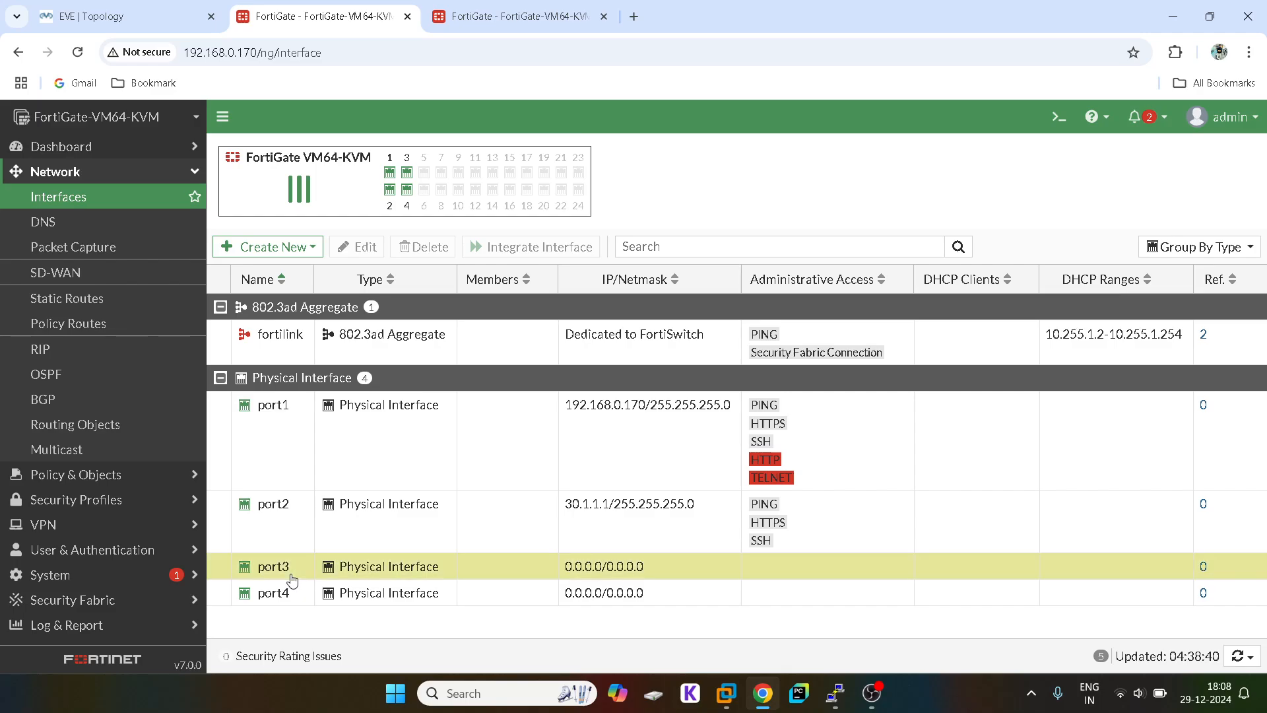
pyautogui.doubleClick(291, 574)
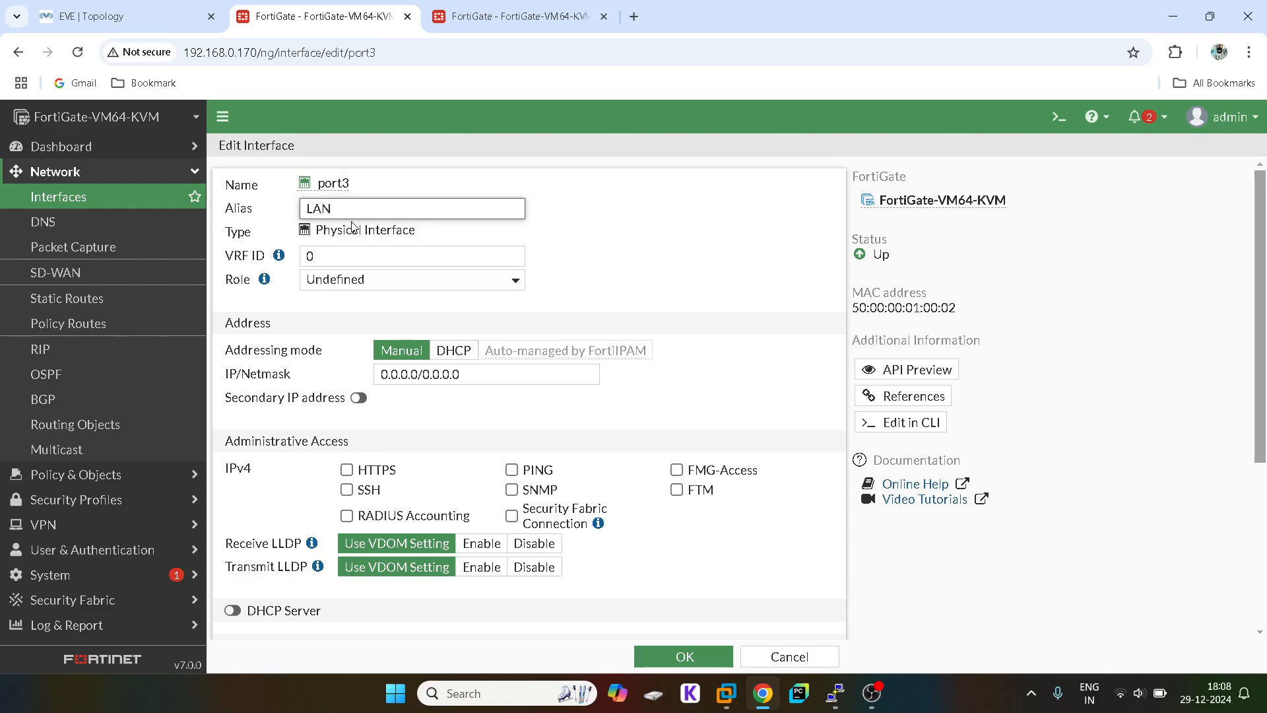
pyautogui.click(313, 280)
pyautogui.click(319, 299)
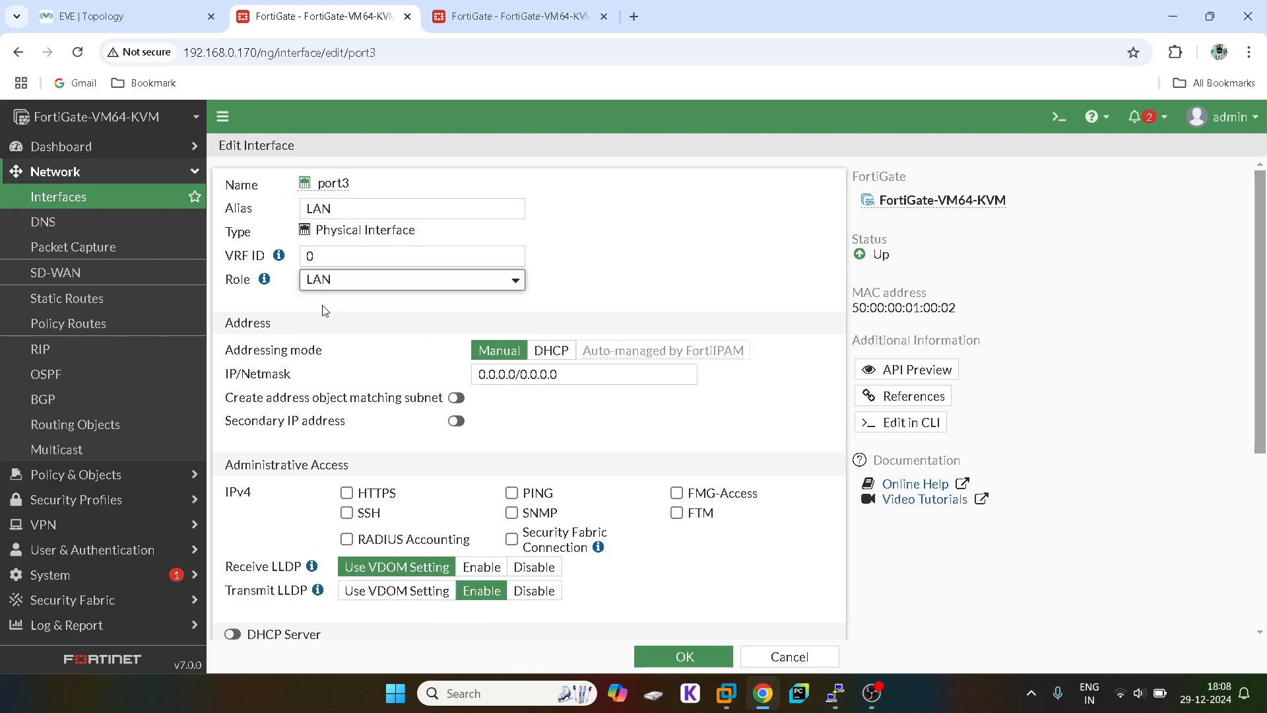
pyautogui.click(487, 375)
pyautogui.write('10')
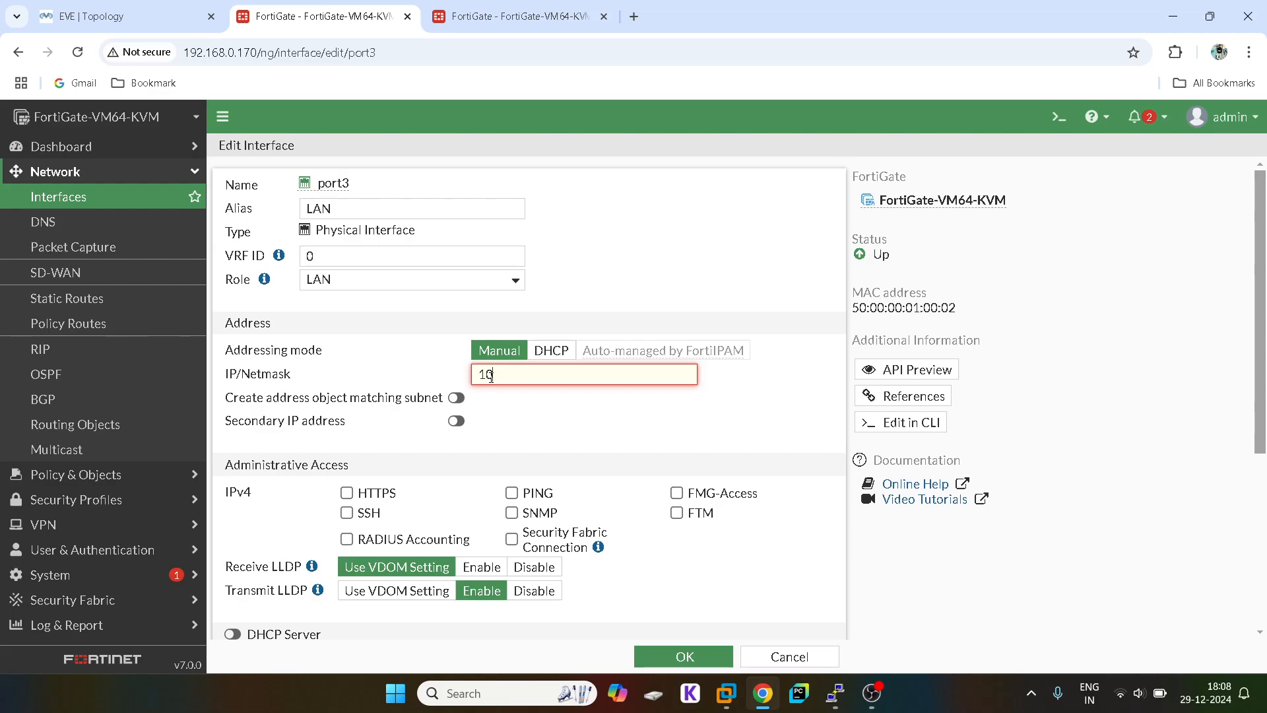
pyautogui.write('.1.1.1/24')
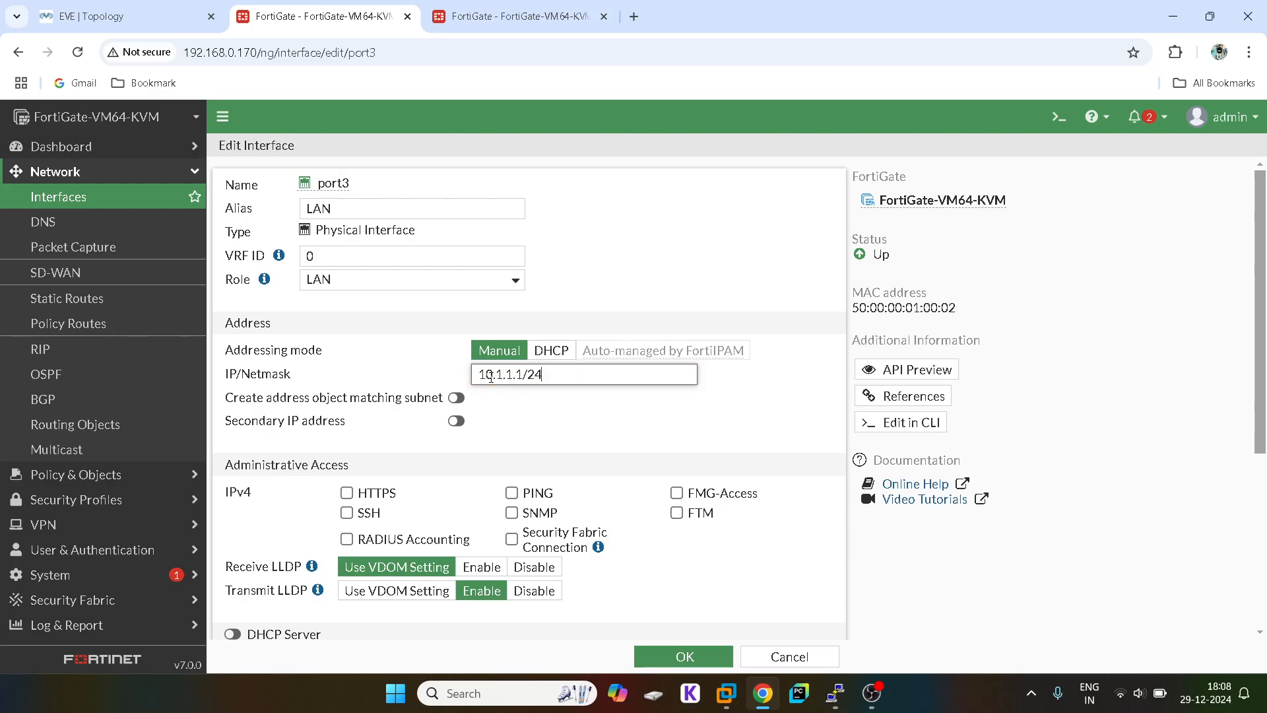
# Step: Allow HTTPS, SSH and PING on port3, enable LLDP receive and DHCP server, and save
pyautogui.click(346, 513)
pyautogui.click(346, 493)
pyautogui.click(512, 493)
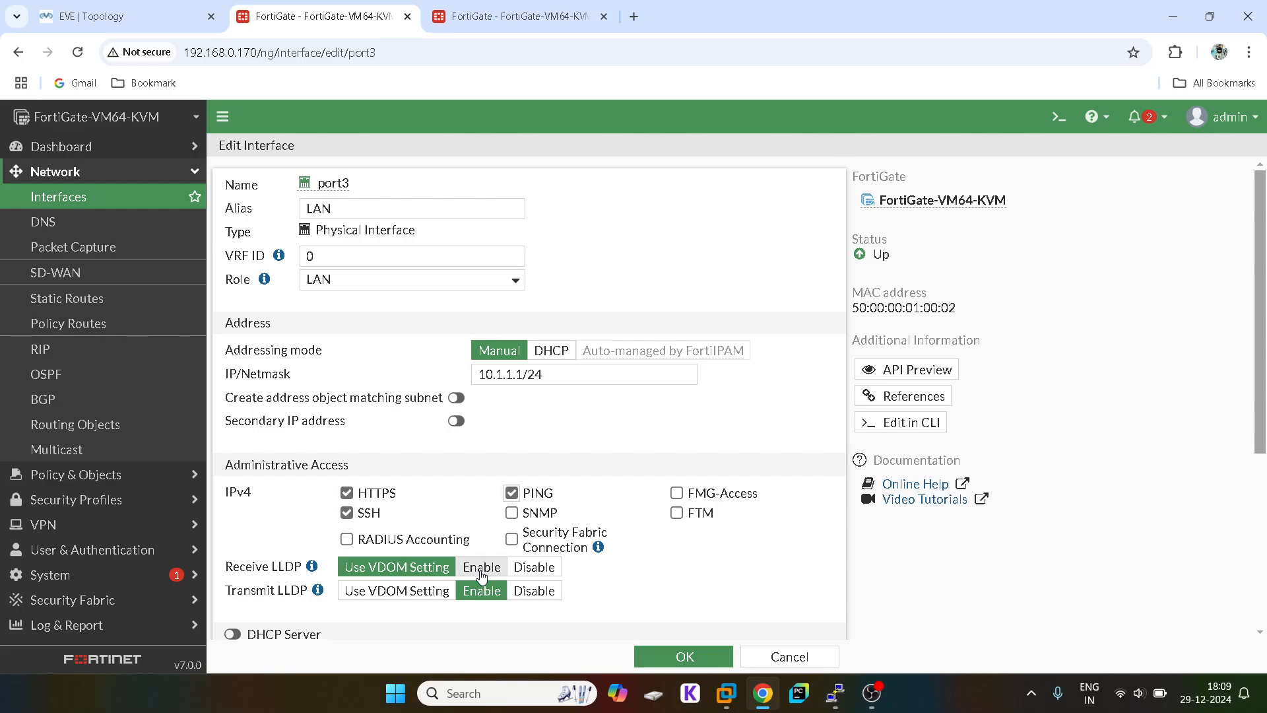
pyautogui.click(481, 570)
pyautogui.click(232, 634)
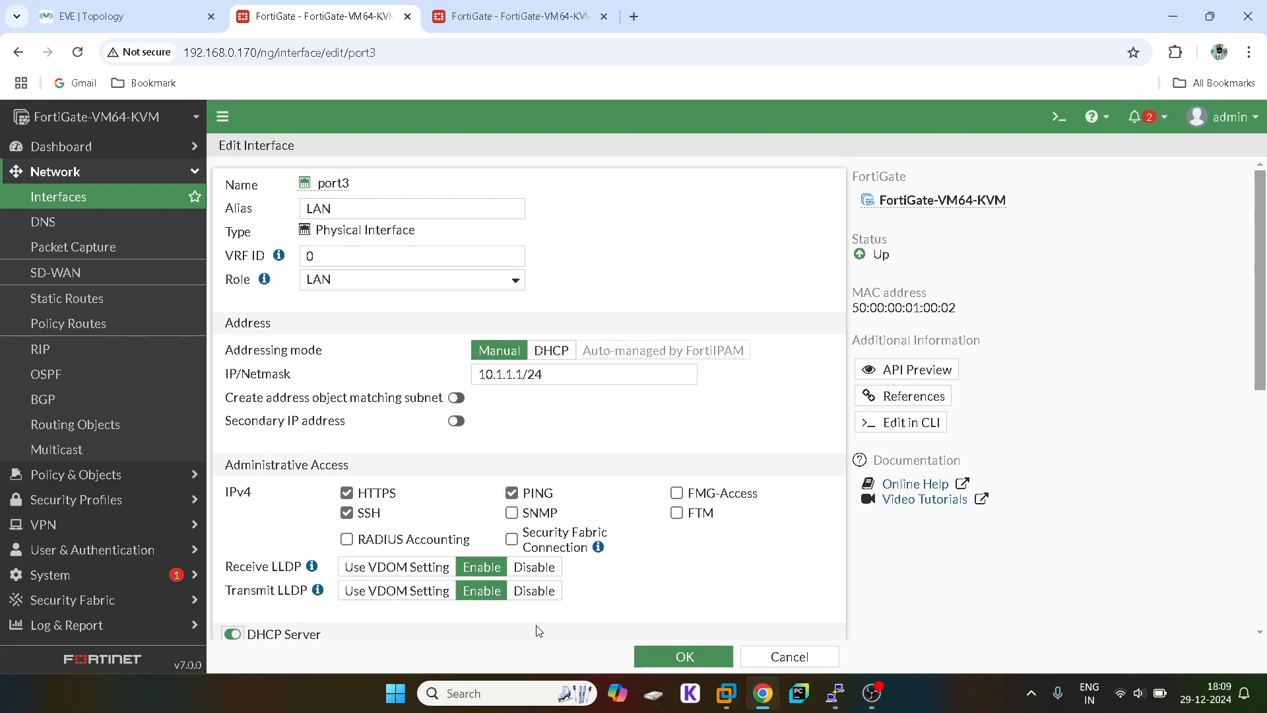
pyautogui.click(664, 664)
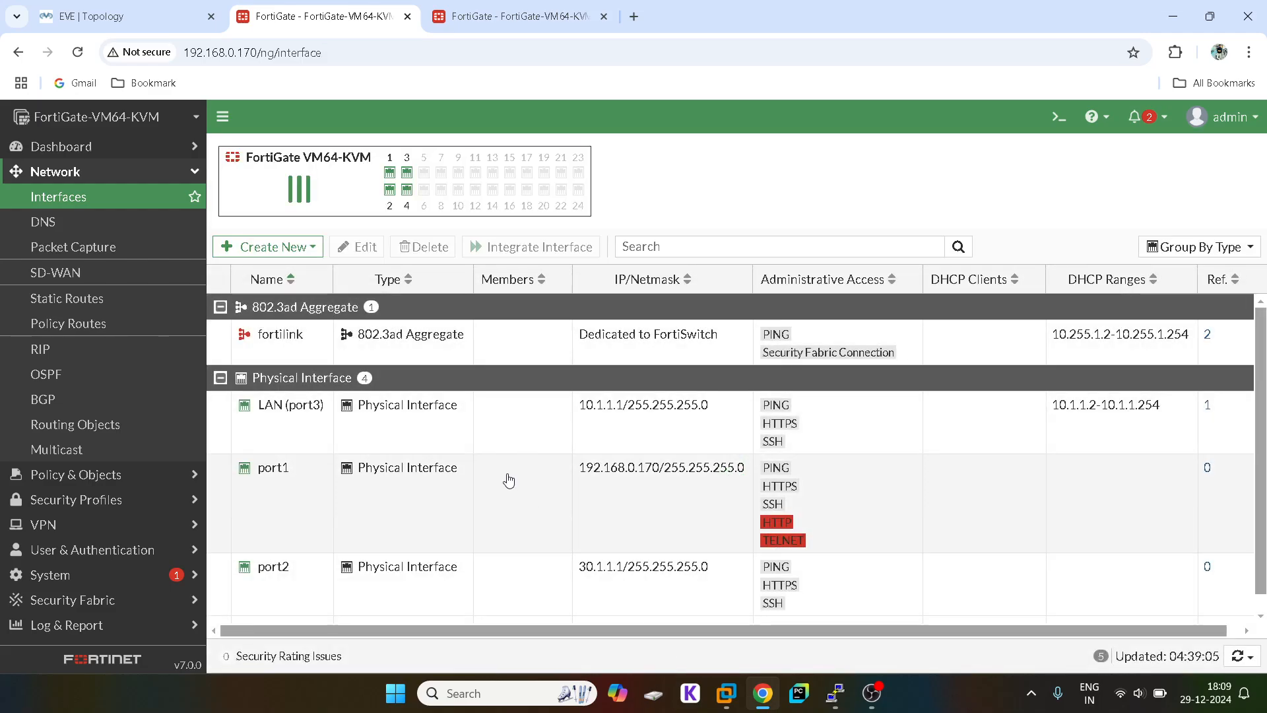
pyautogui.scroll(-1, 509, 481)
pyautogui.scroll(1, 509, 481)
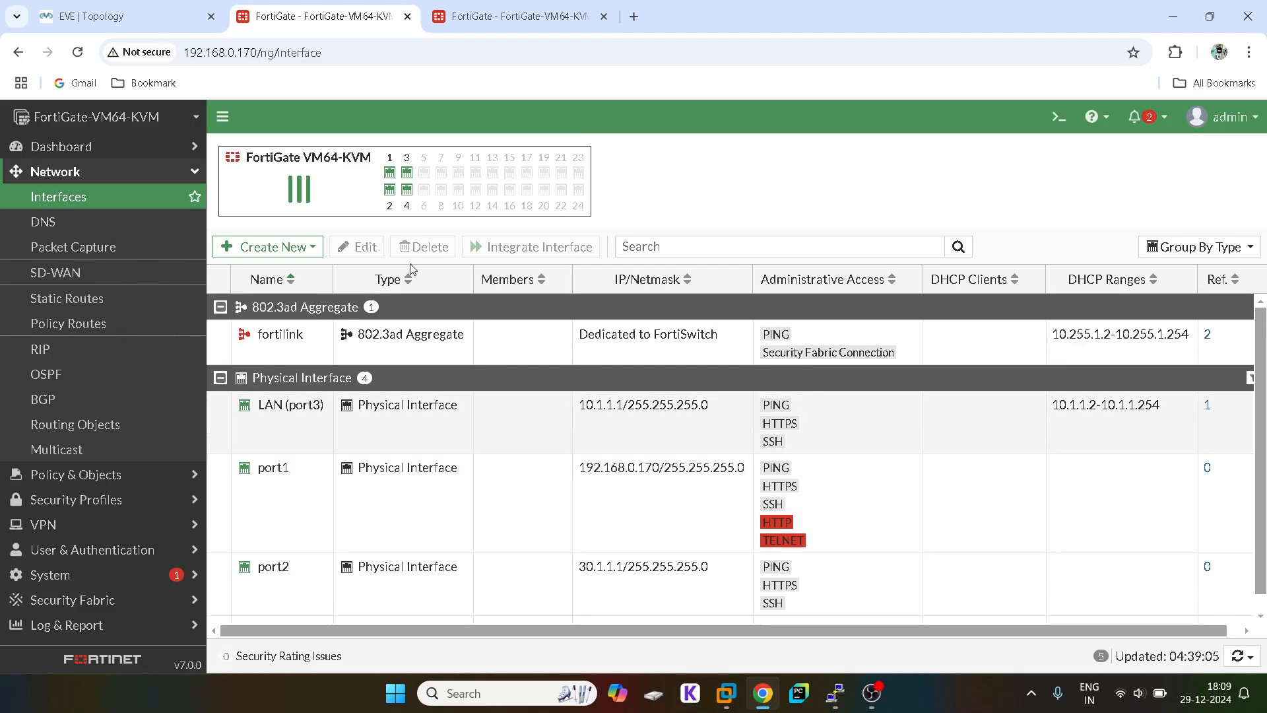
pyautogui.click(466, 8)
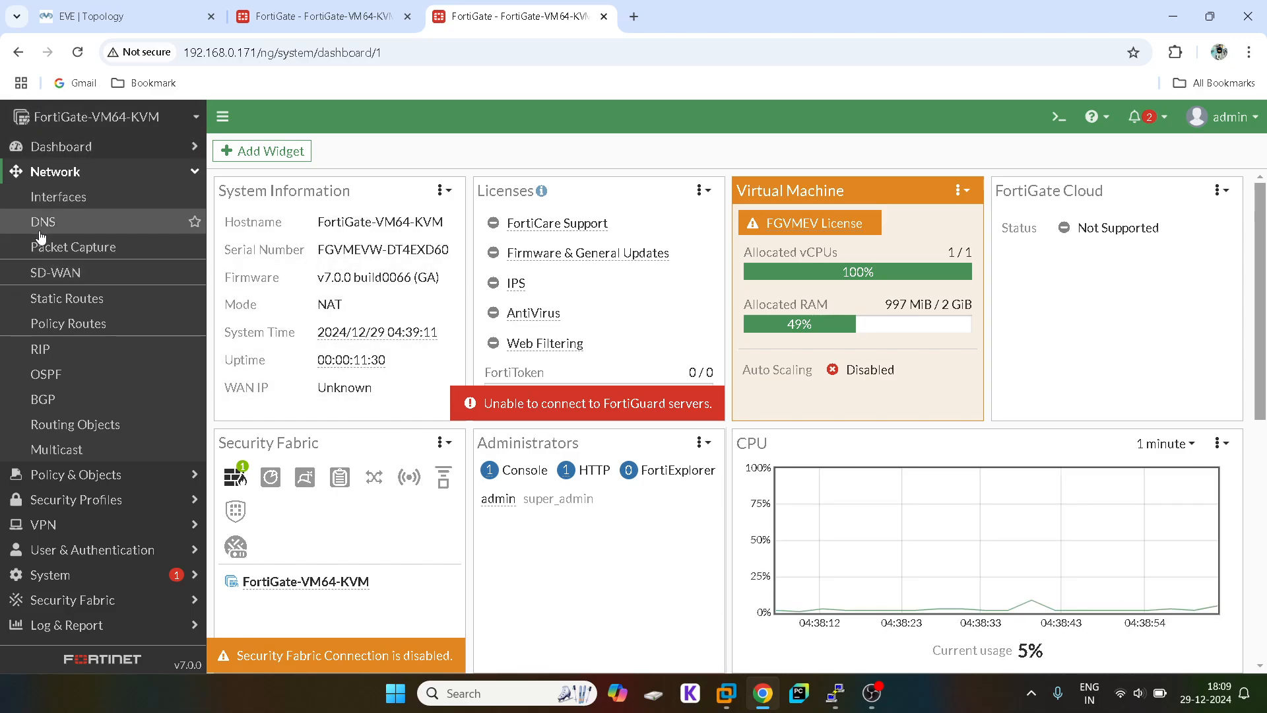
# Step: On the second FortiGate, enter 40.1.1.1/24 as port2's IP/Netmask
pyautogui.click(63, 218)
pyautogui.click(61, 199)
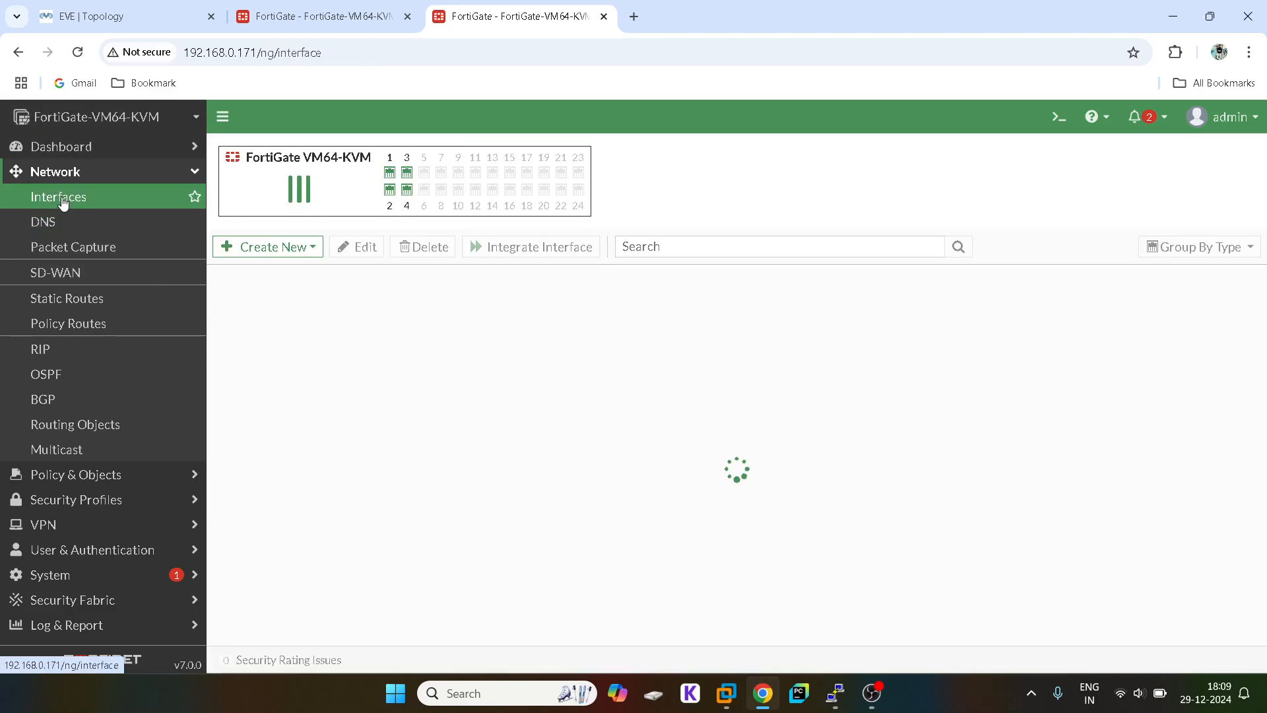
pyautogui.click(103, 5)
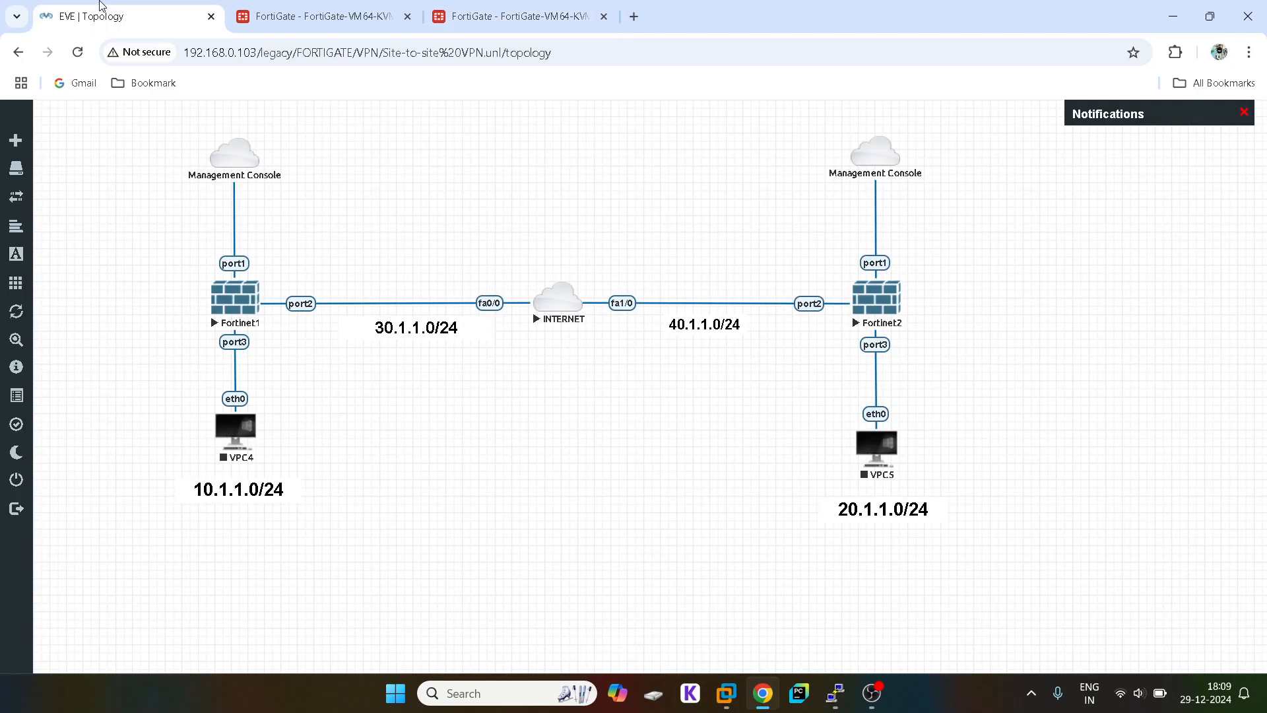
pyautogui.click(518, 14)
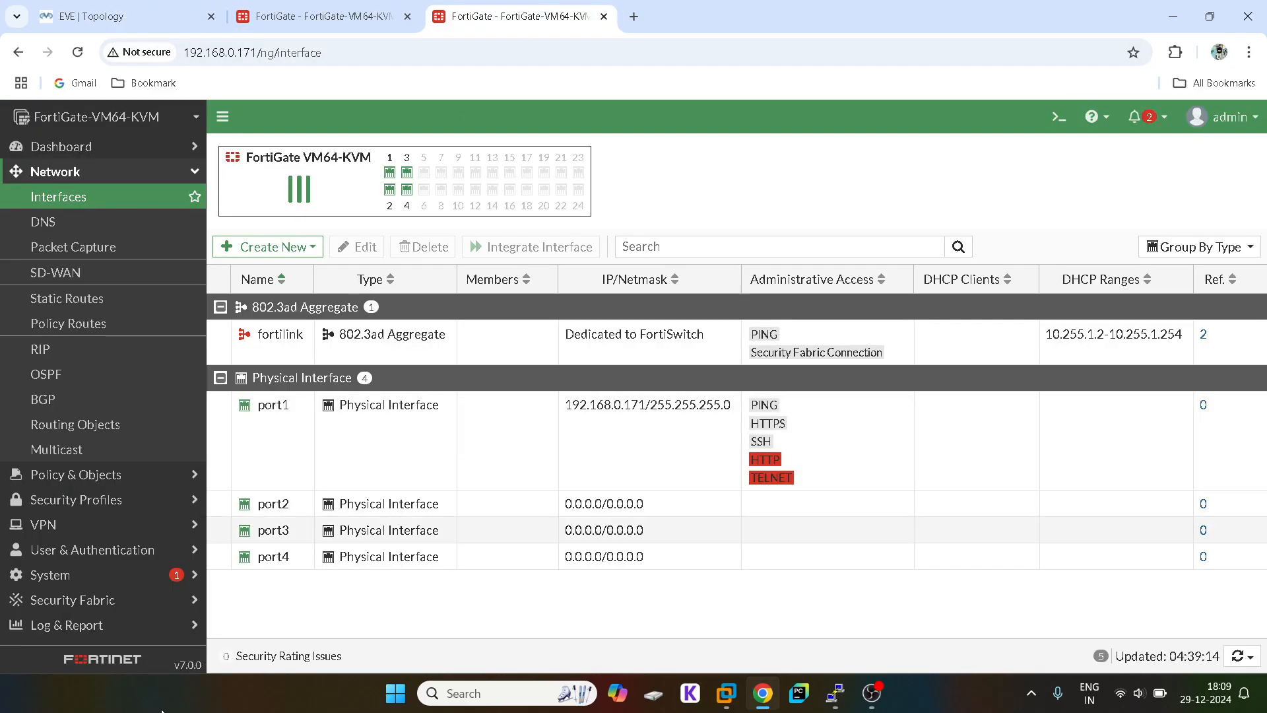
pyautogui.click(98, 6)
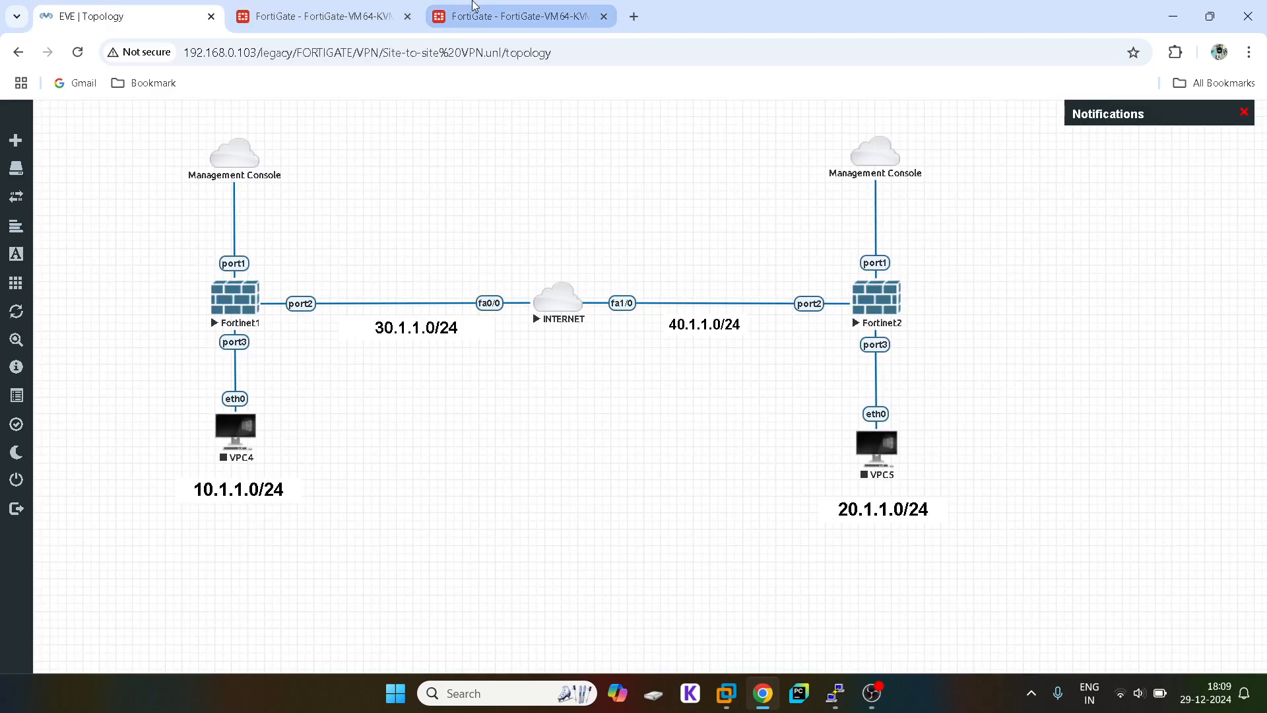
pyautogui.click(512, 16)
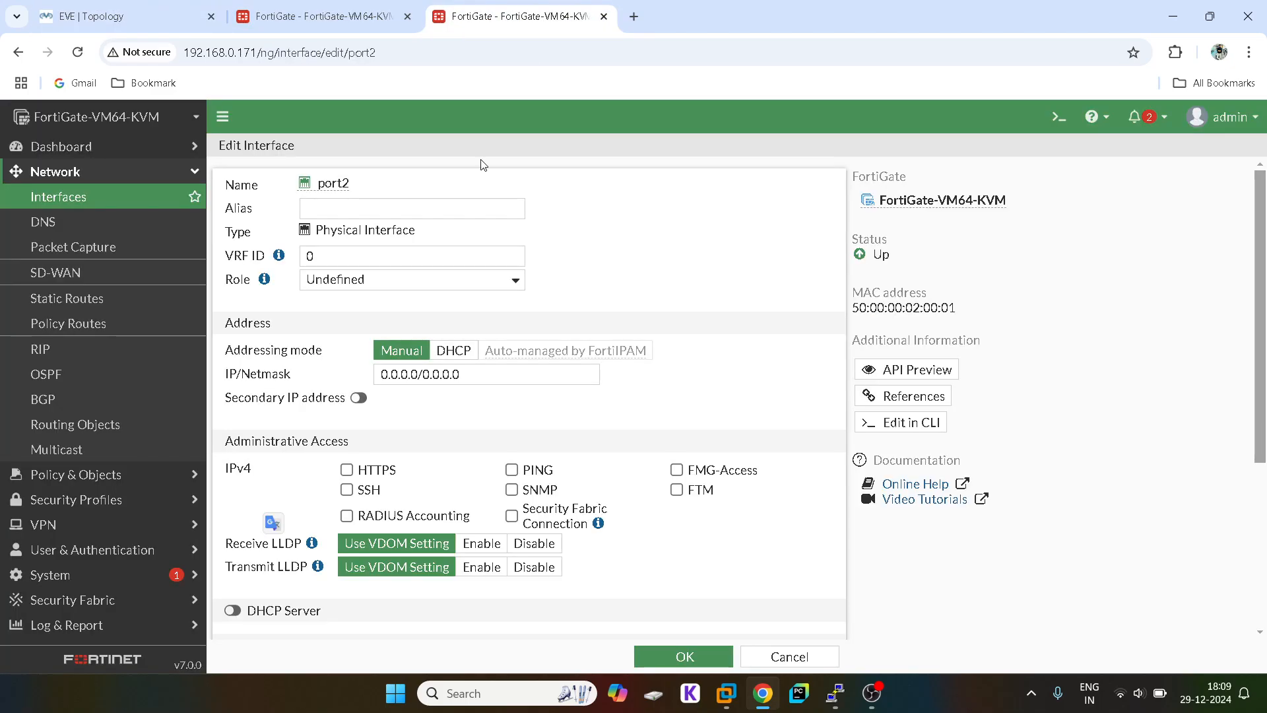
pyautogui.click(388, 381)
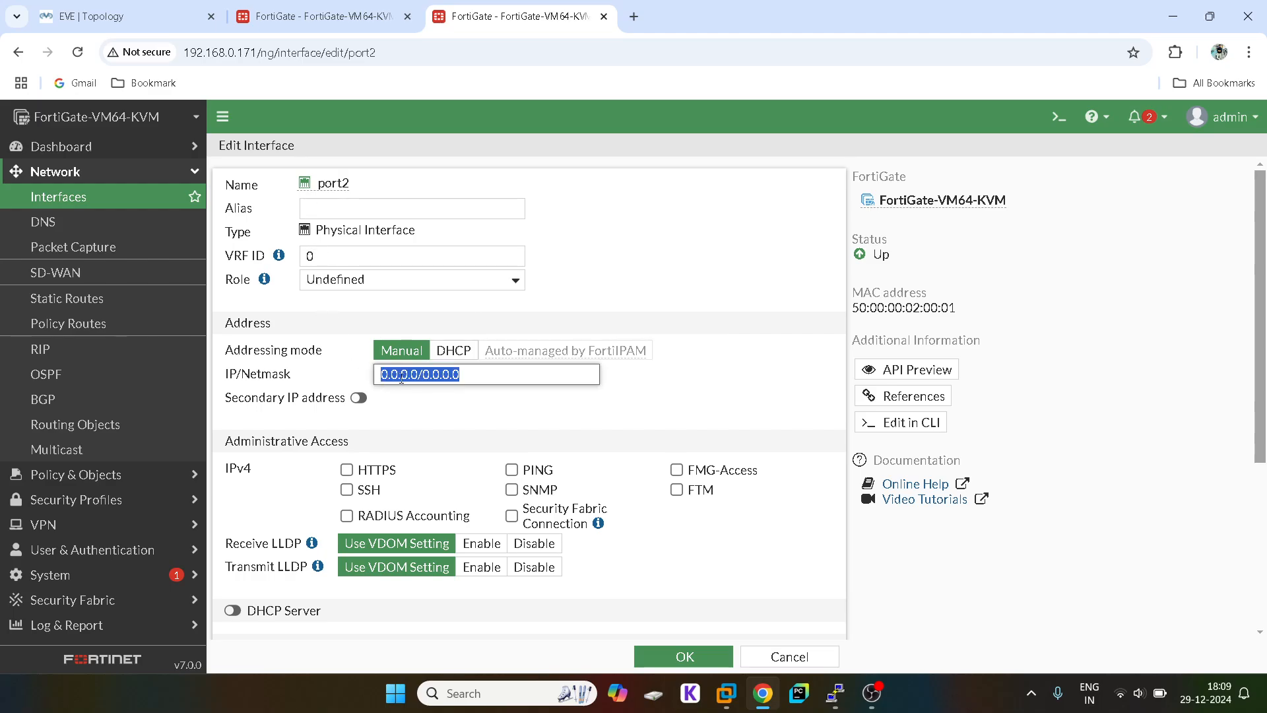
pyautogui.write('40.1.1')
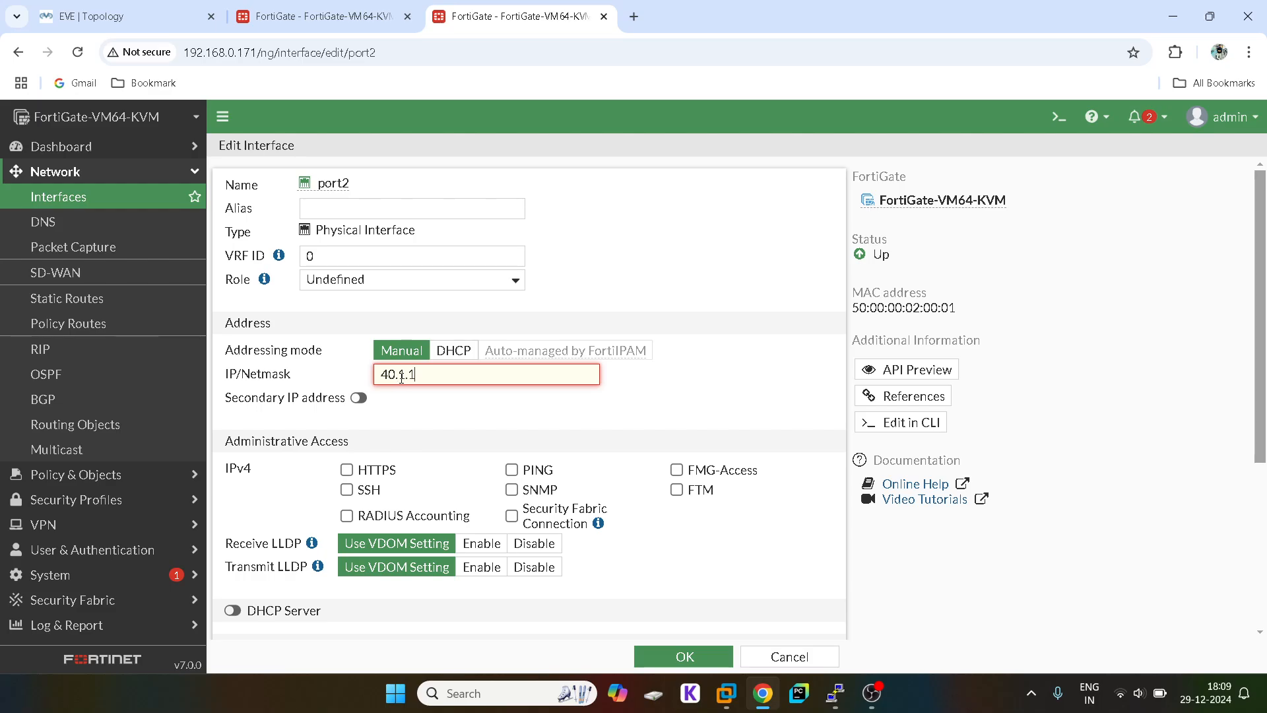
pyautogui.write('.1/24')
# Step: Allow HTTPS, SSH and PING on port2 and save the interface
pyautogui.click(346, 470)
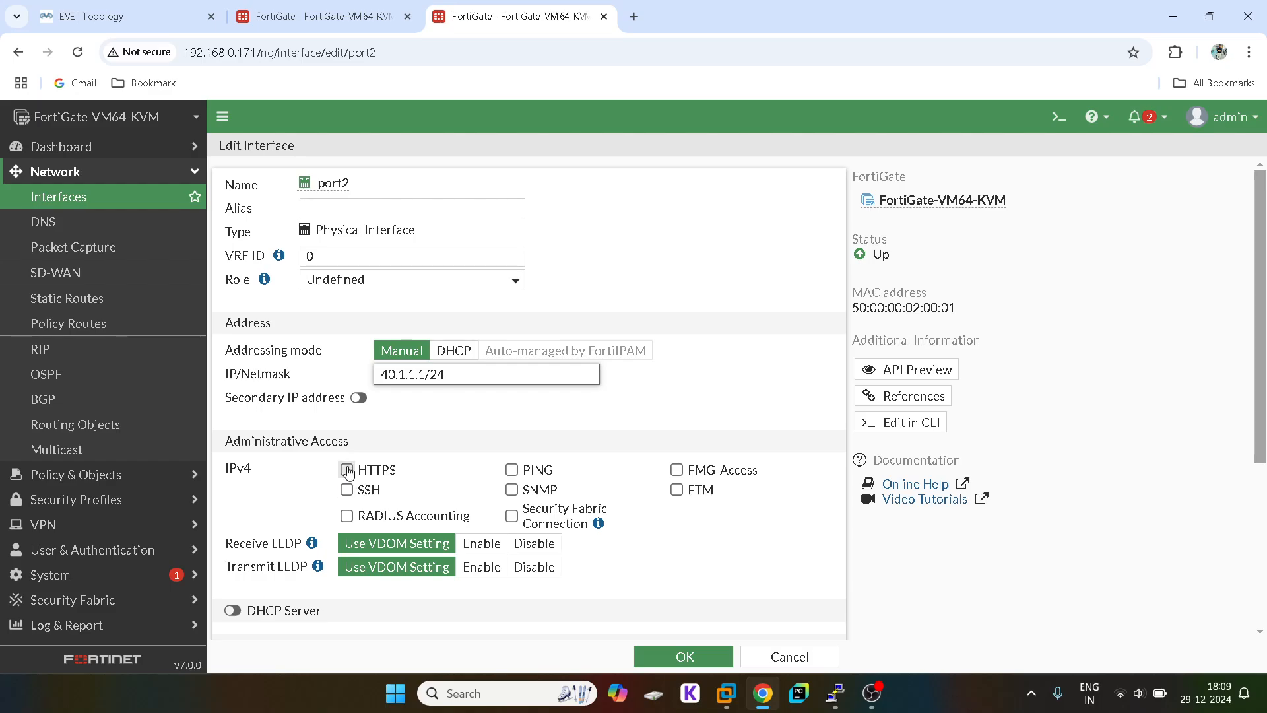
pyautogui.click(347, 490)
pyautogui.click(511, 471)
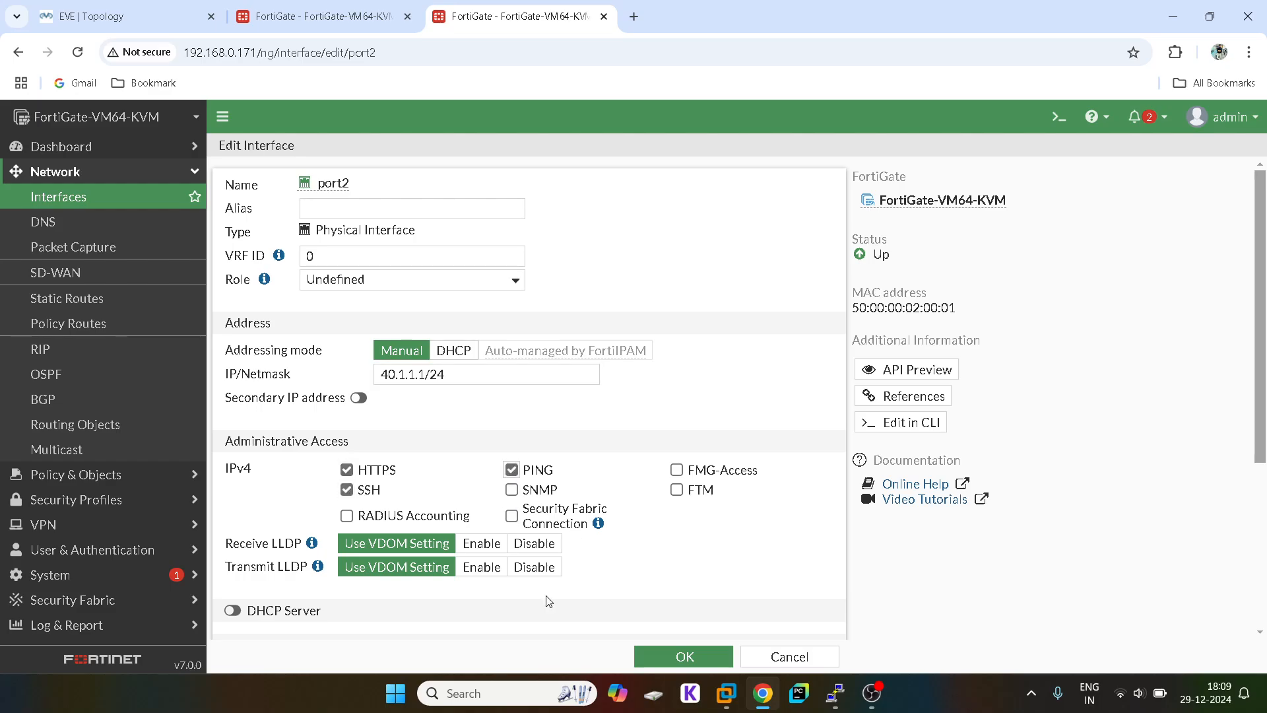
pyautogui.scroll(-4, 553, 599)
pyautogui.click(706, 653)
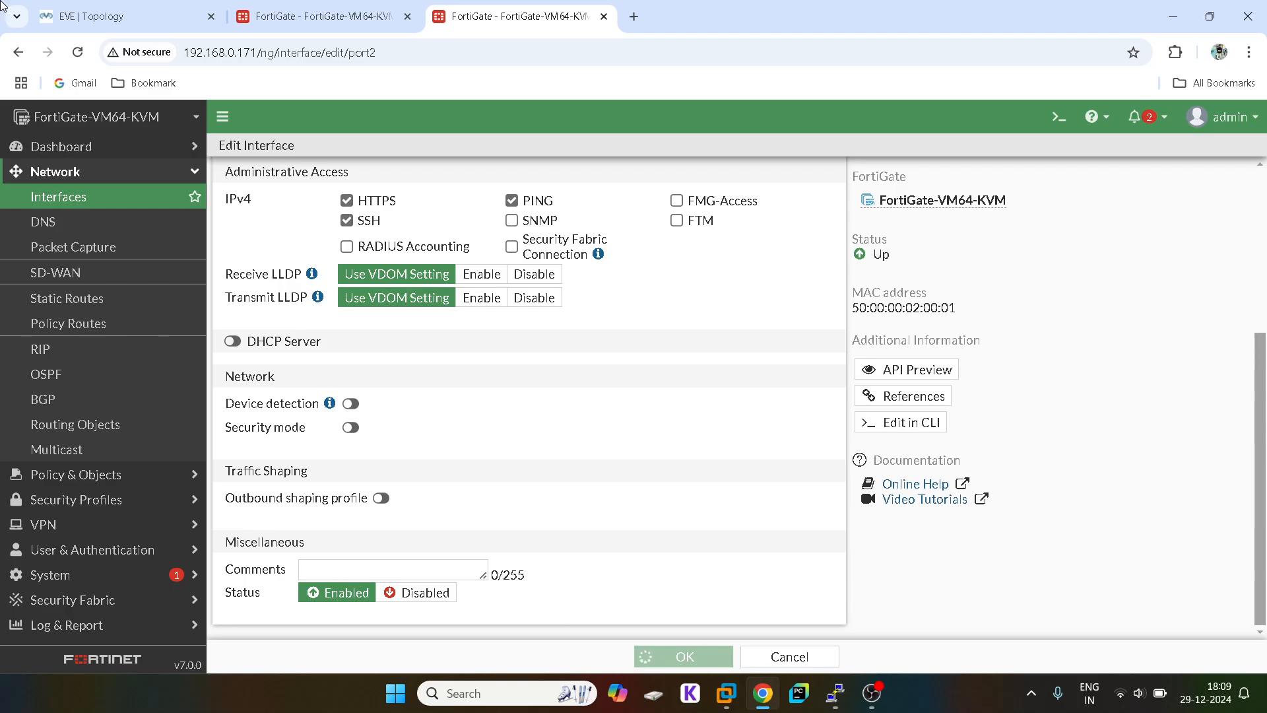
pyautogui.click(85, 7)
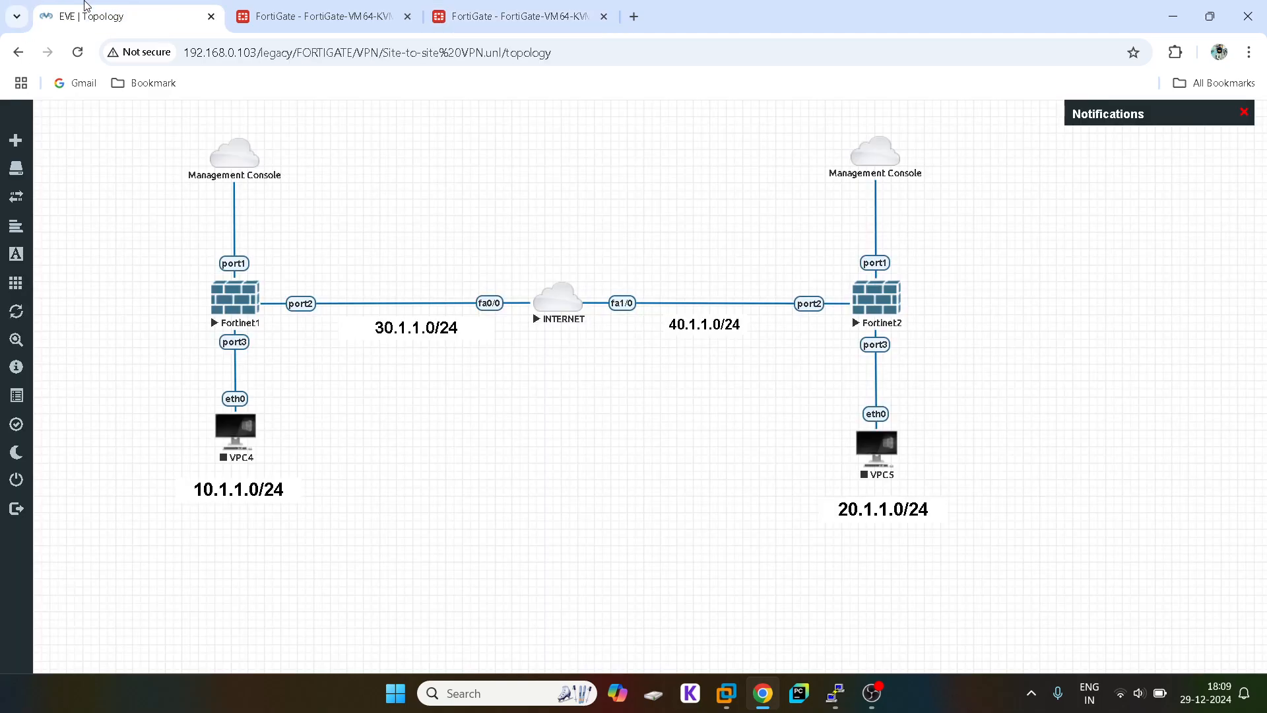
# Step: Set port3 to role LAN at 20.1.1.1/24 with HTTPS, SSH, PING and DHCP server enabled, and save
pyautogui.click(558, 5)
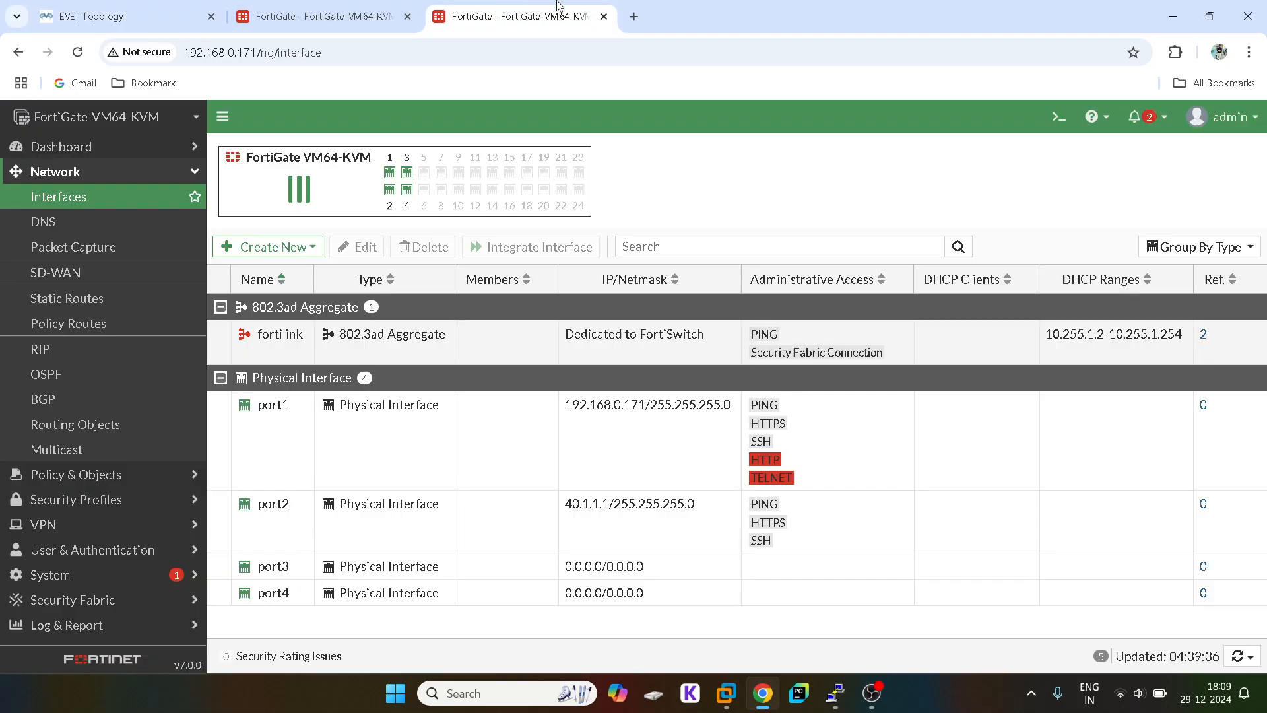
pyautogui.doubleClick(311, 566)
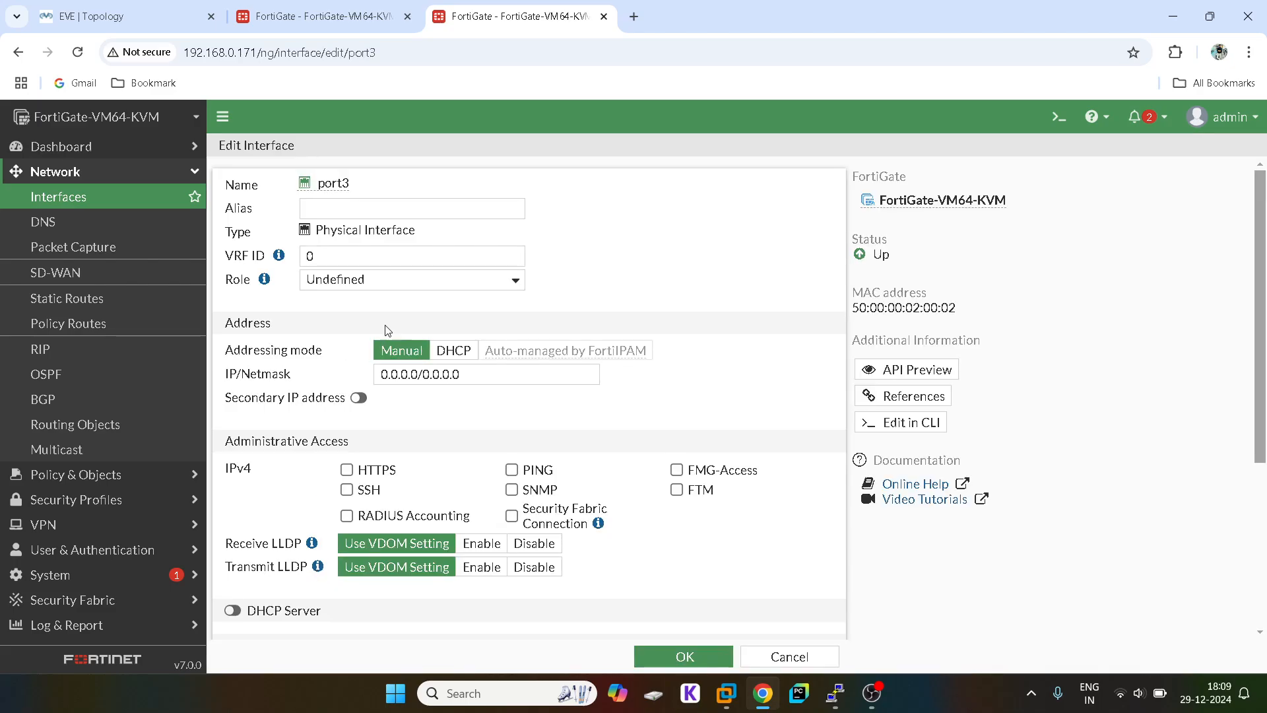
pyautogui.click(374, 280)
pyautogui.click(349, 298)
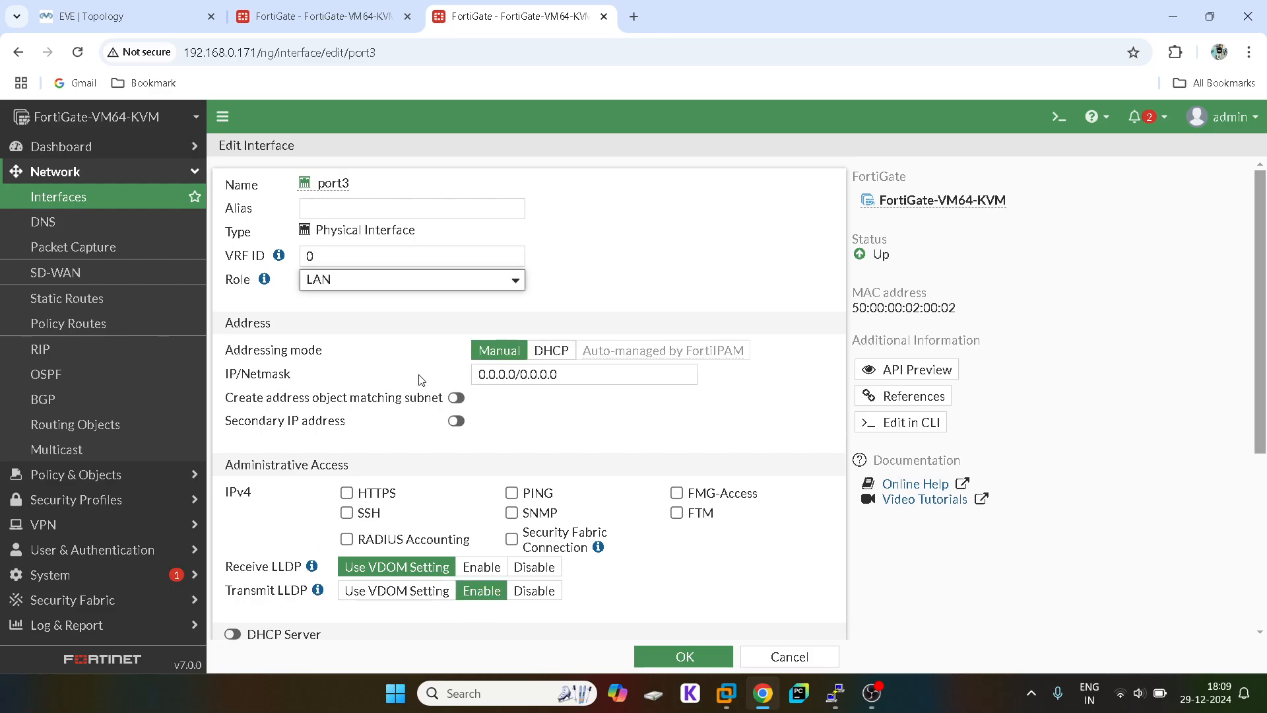
pyautogui.tripleClick(493, 373)
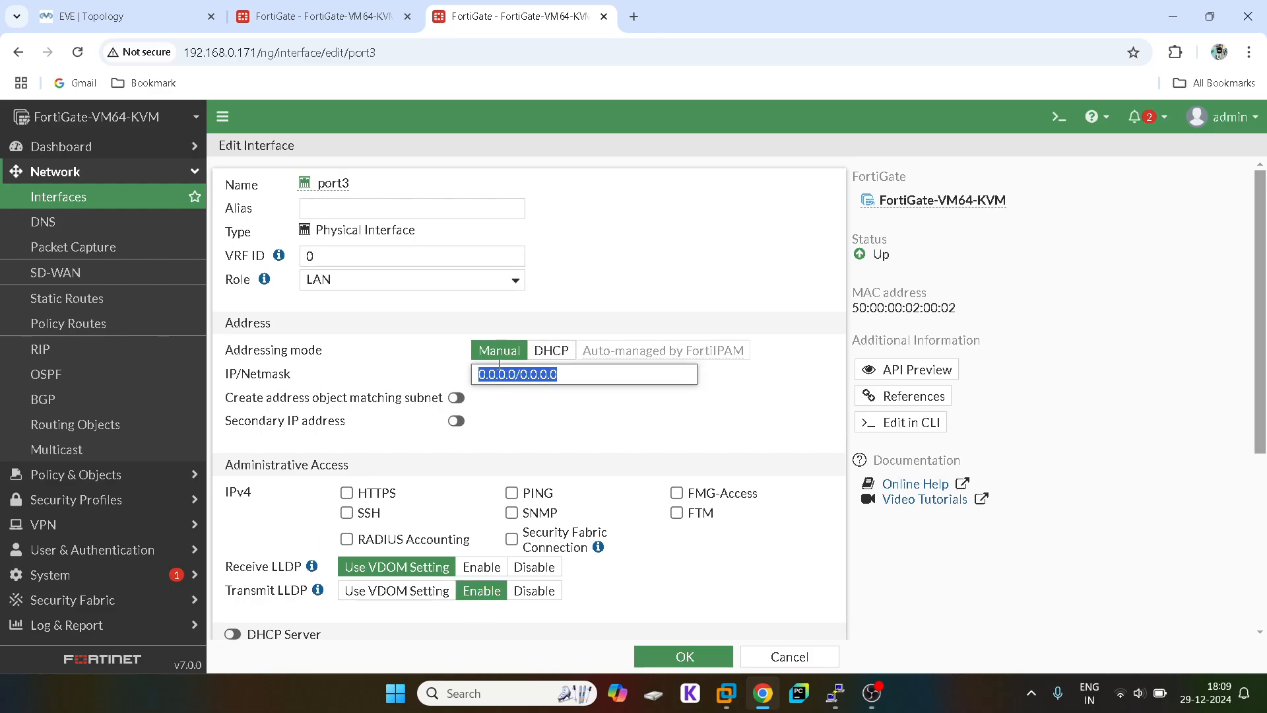
pyautogui.write('20.1.1.1')
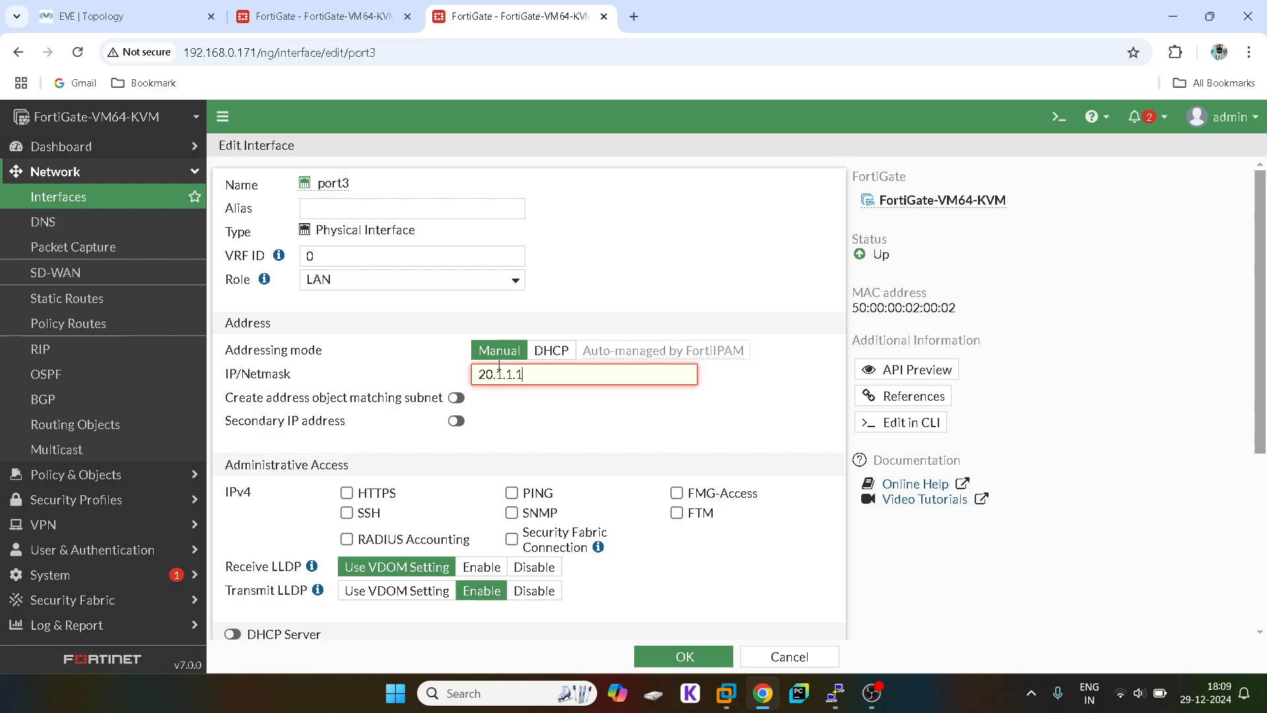
pyautogui.write('/24')
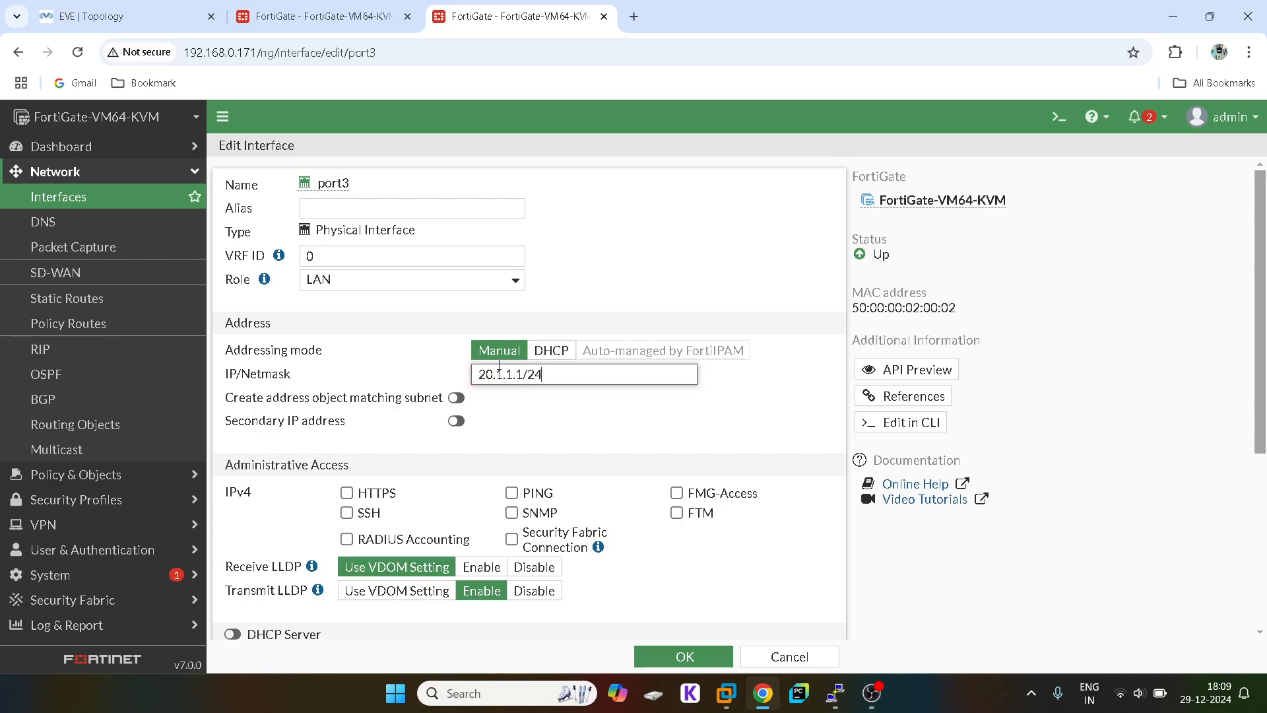
pyautogui.click(346, 493)
pyautogui.click(347, 513)
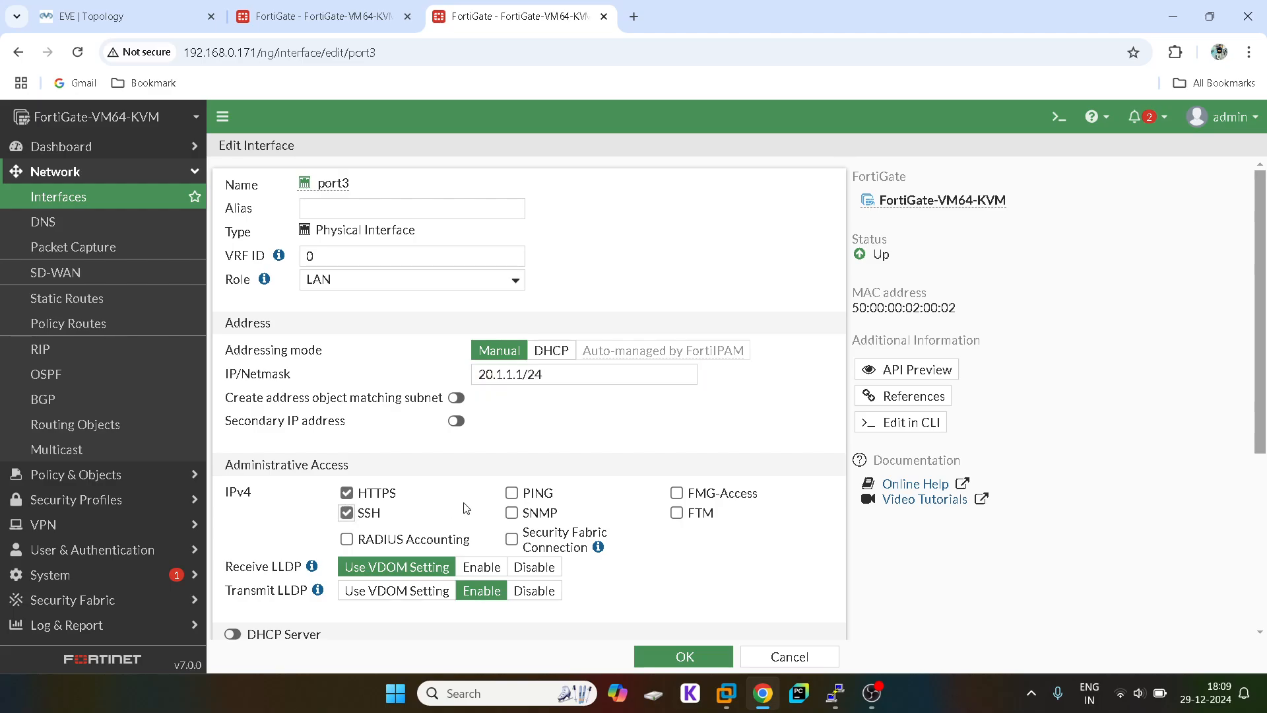
pyautogui.click(528, 495)
pyautogui.click(234, 633)
pyautogui.click(711, 657)
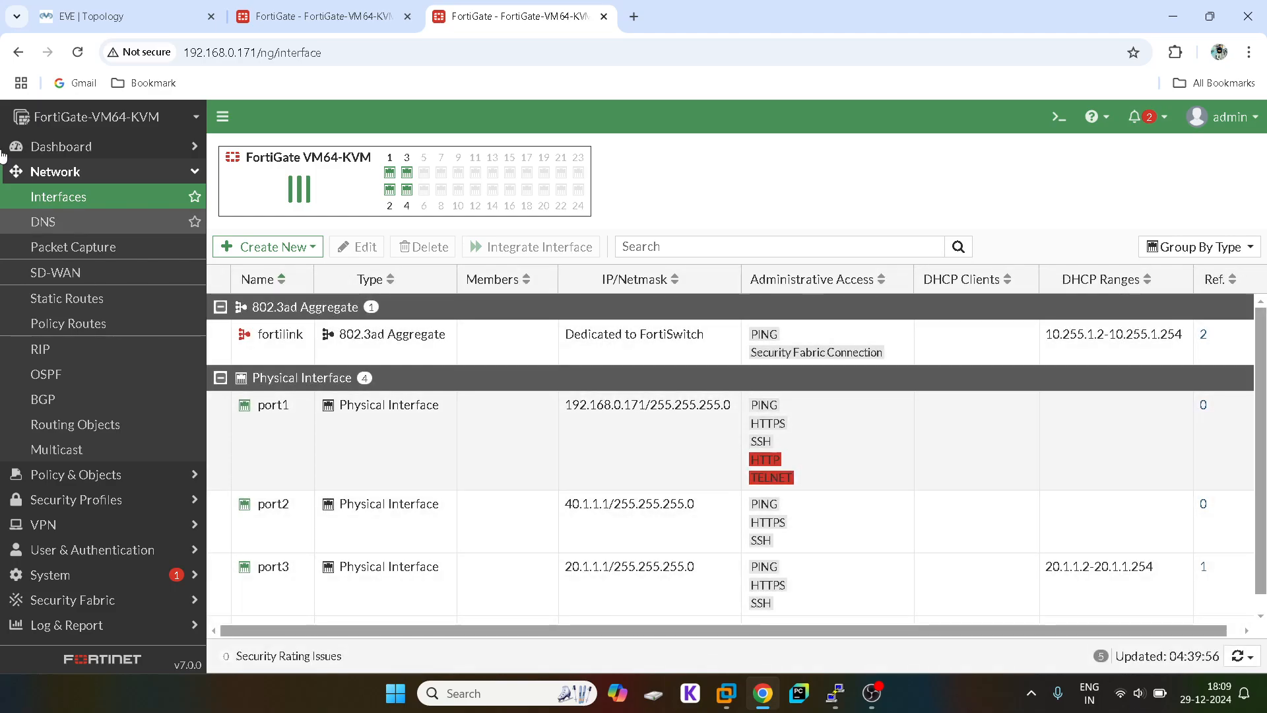
# Step: On the first FortiGate, go to Network > Static Routes and start a new route
pyautogui.click(300, 8)
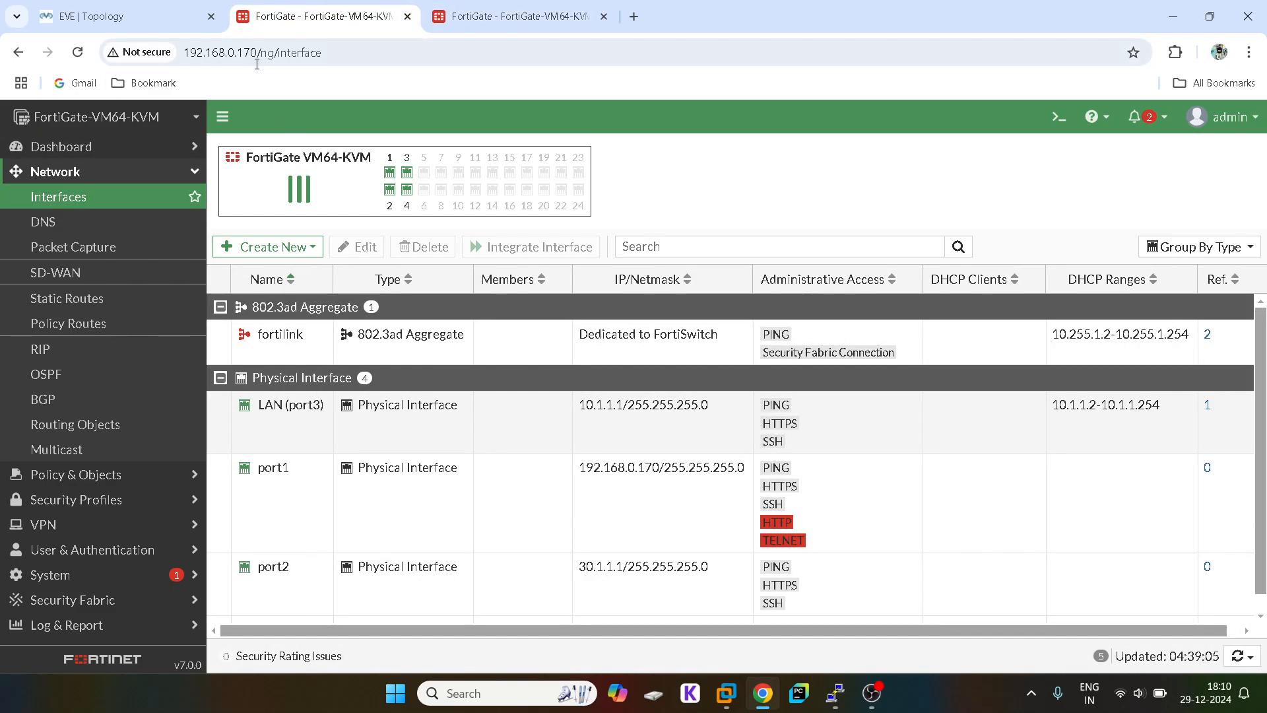
pyautogui.click(165, 19)
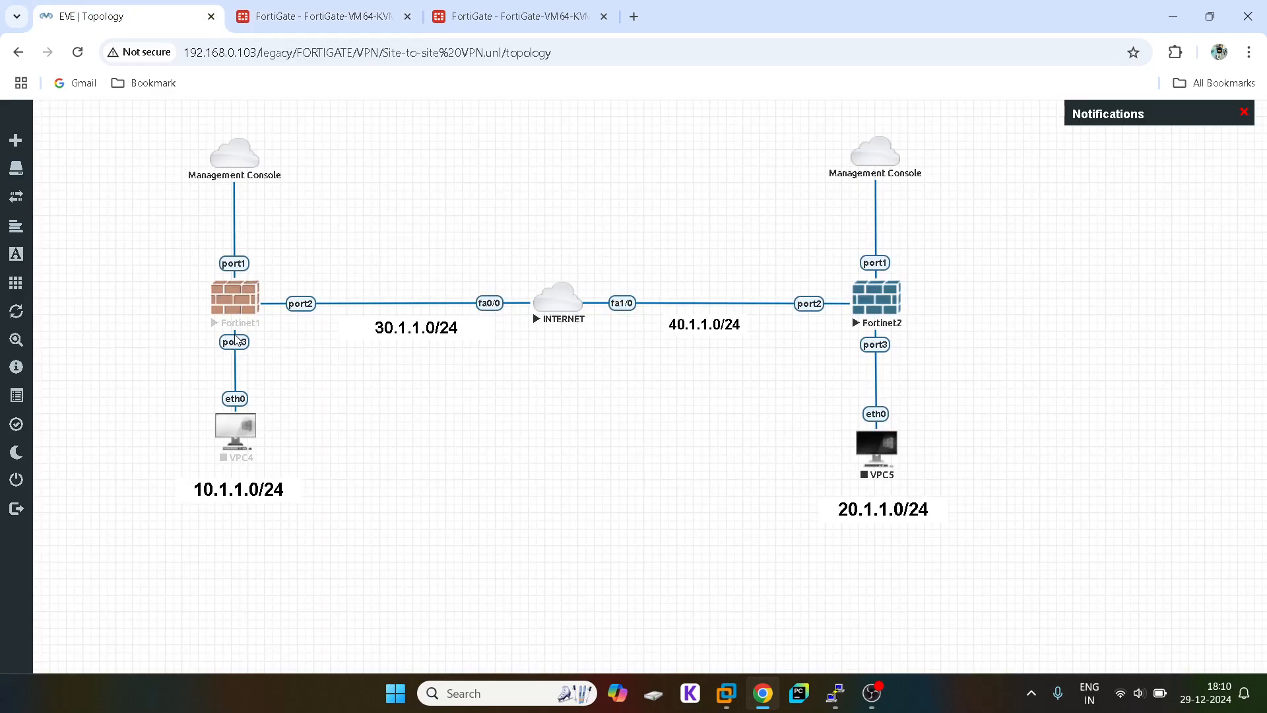
pyautogui.click(249, 7)
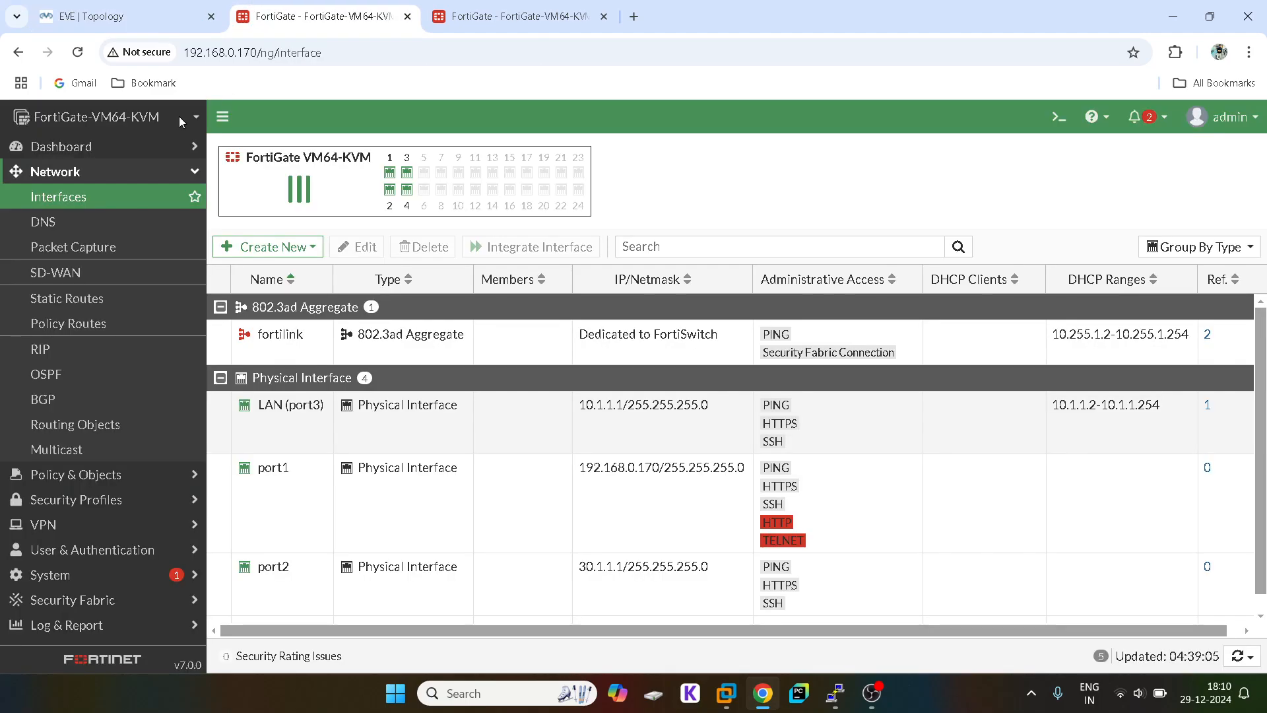
pyautogui.click(137, 172)
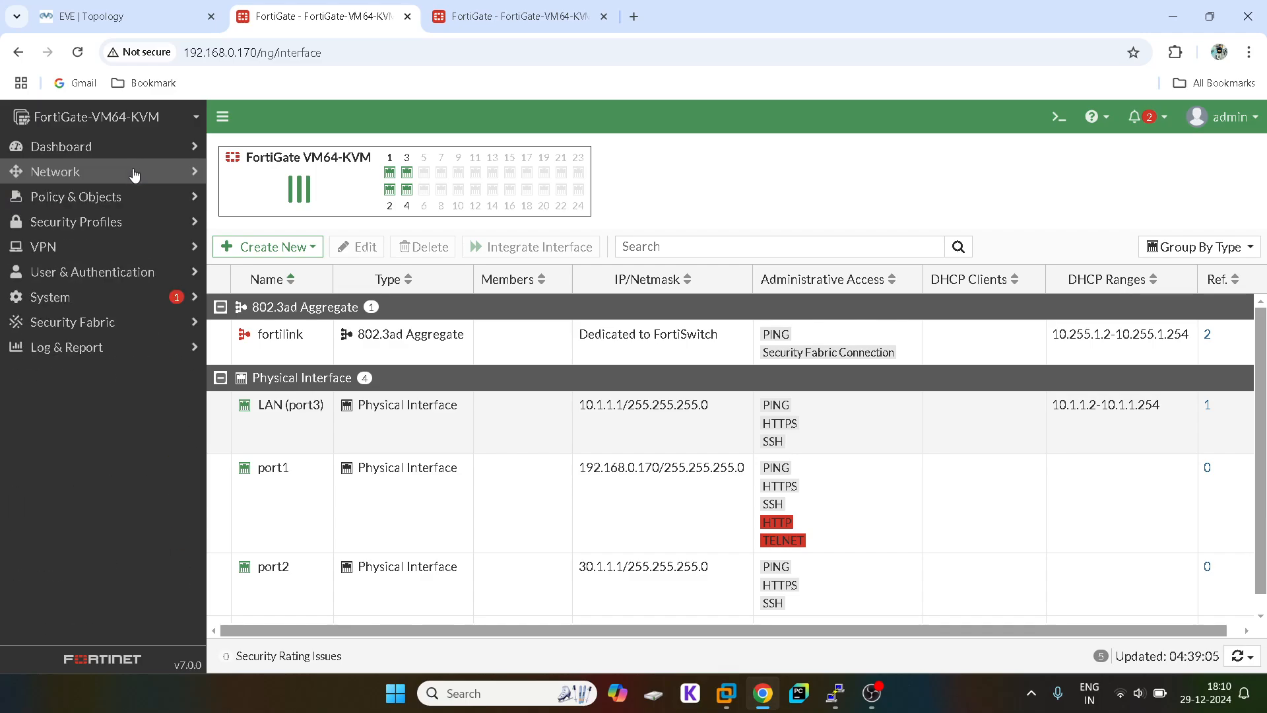
pyautogui.click(83, 197)
pyautogui.click(83, 172)
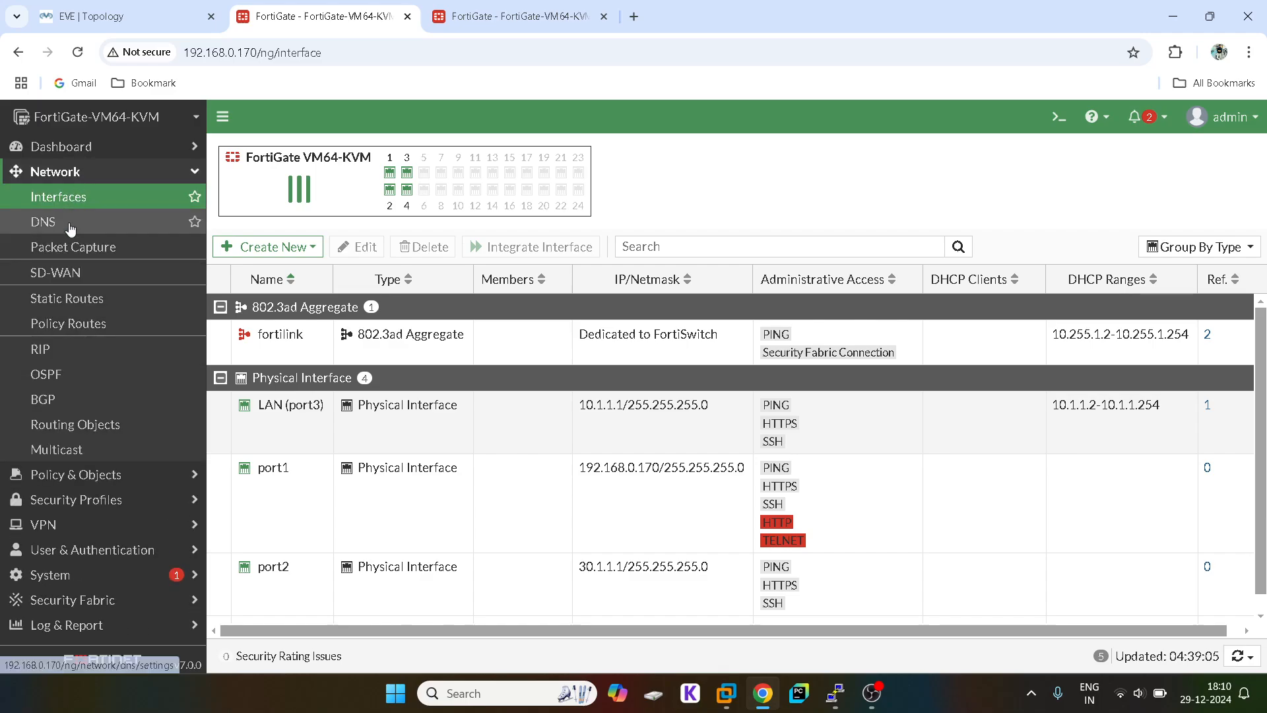
pyautogui.click(70, 307)
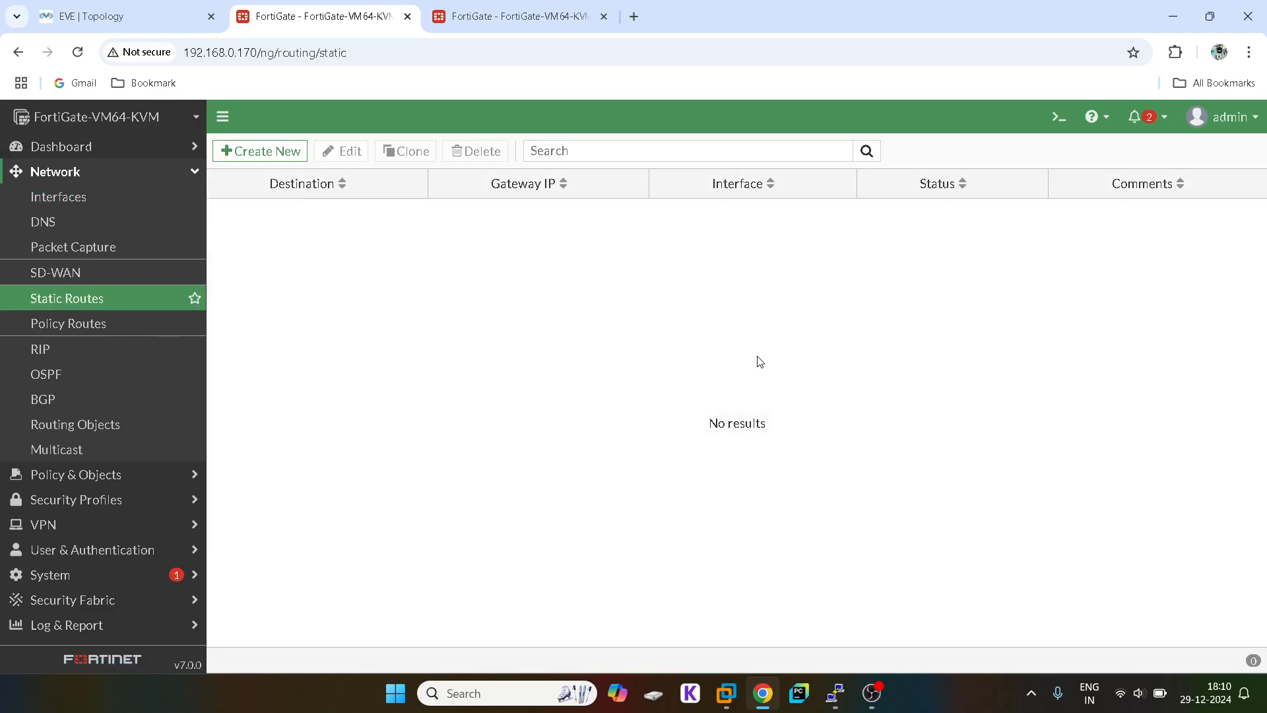
pyautogui.click(238, 152)
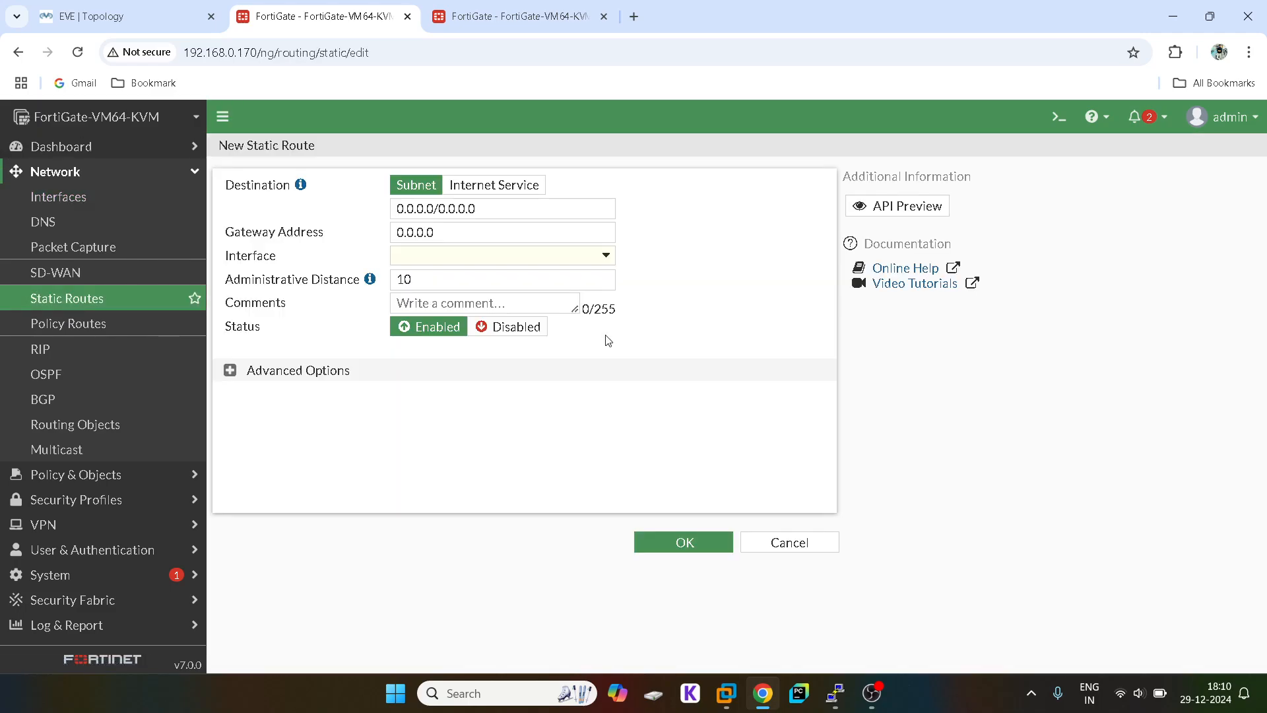
# Step: Route 0.0.0.0/0 out port2 via gateway 30.1.1.2 and save it
pyautogui.click(432, 259)
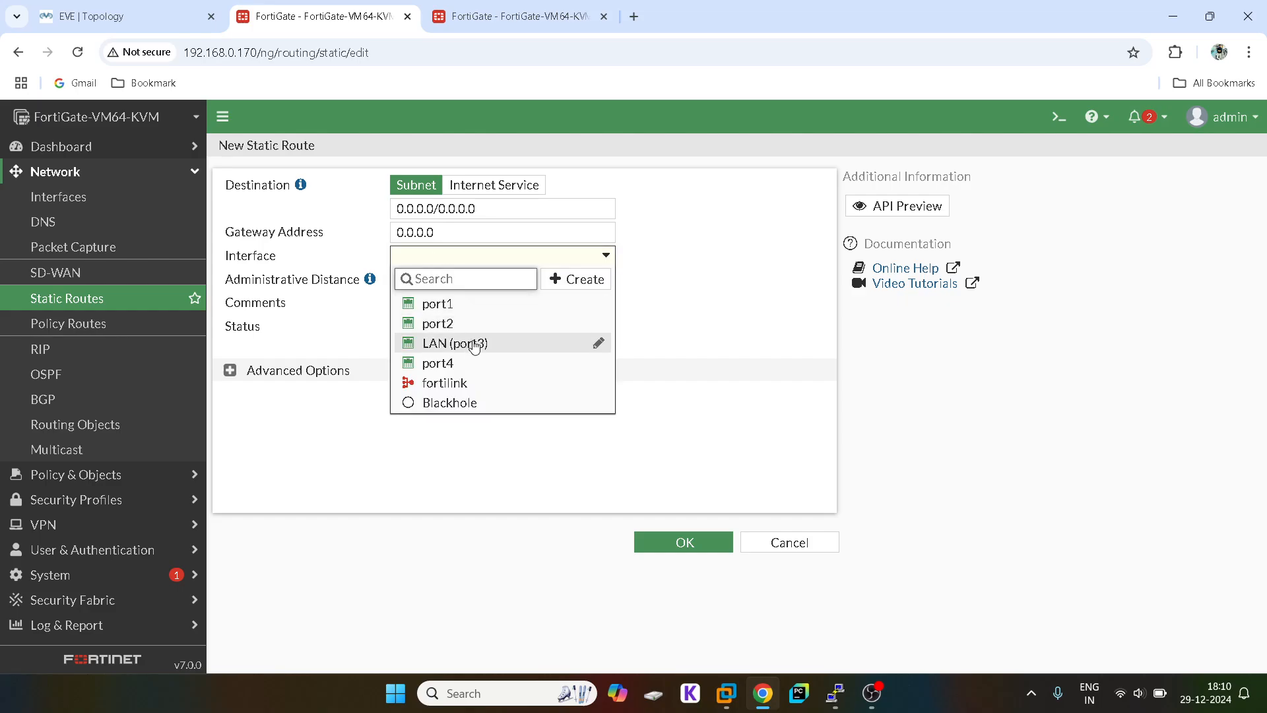
pyautogui.click(455, 325)
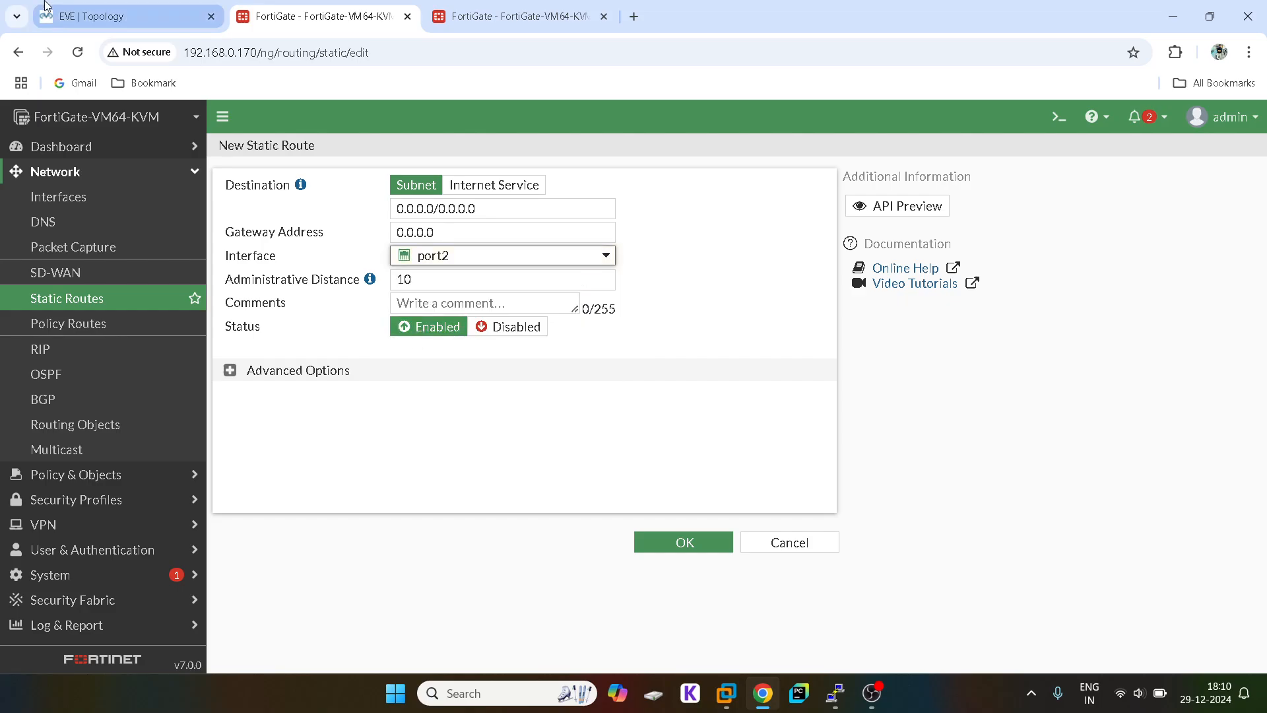
pyautogui.click(129, 8)
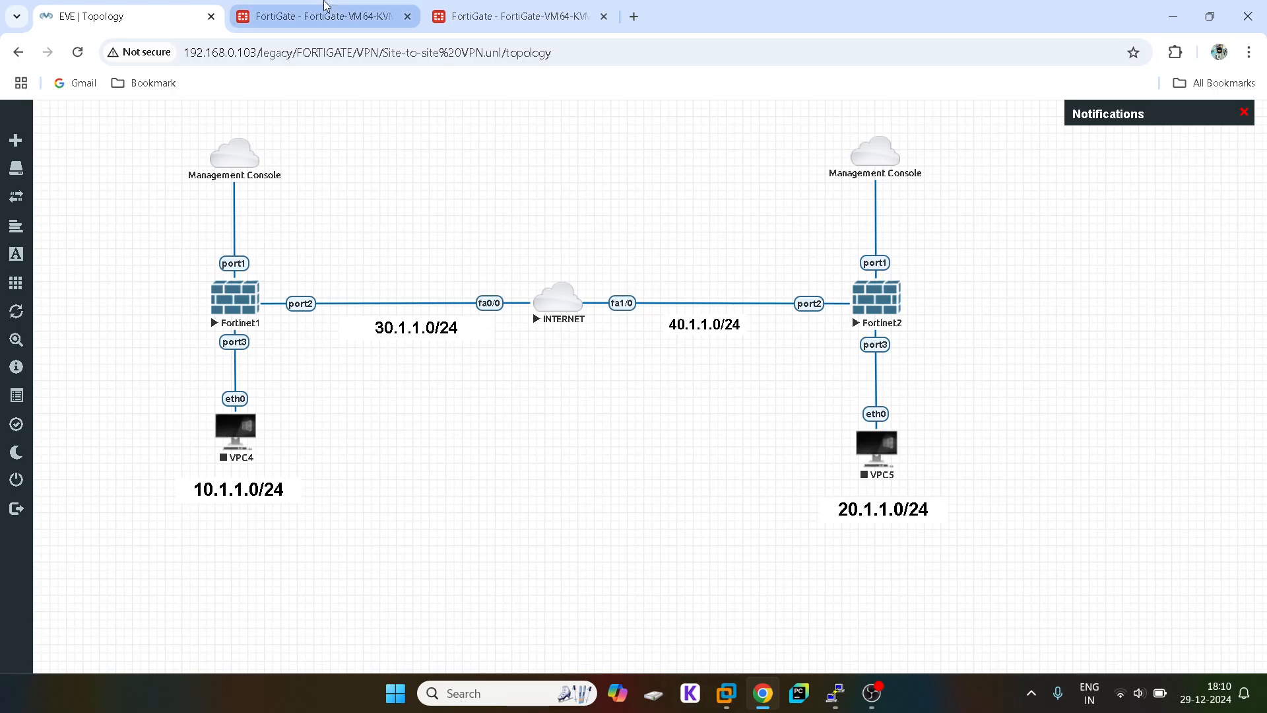
pyautogui.click(354, 7)
pyautogui.doubleClick(433, 224)
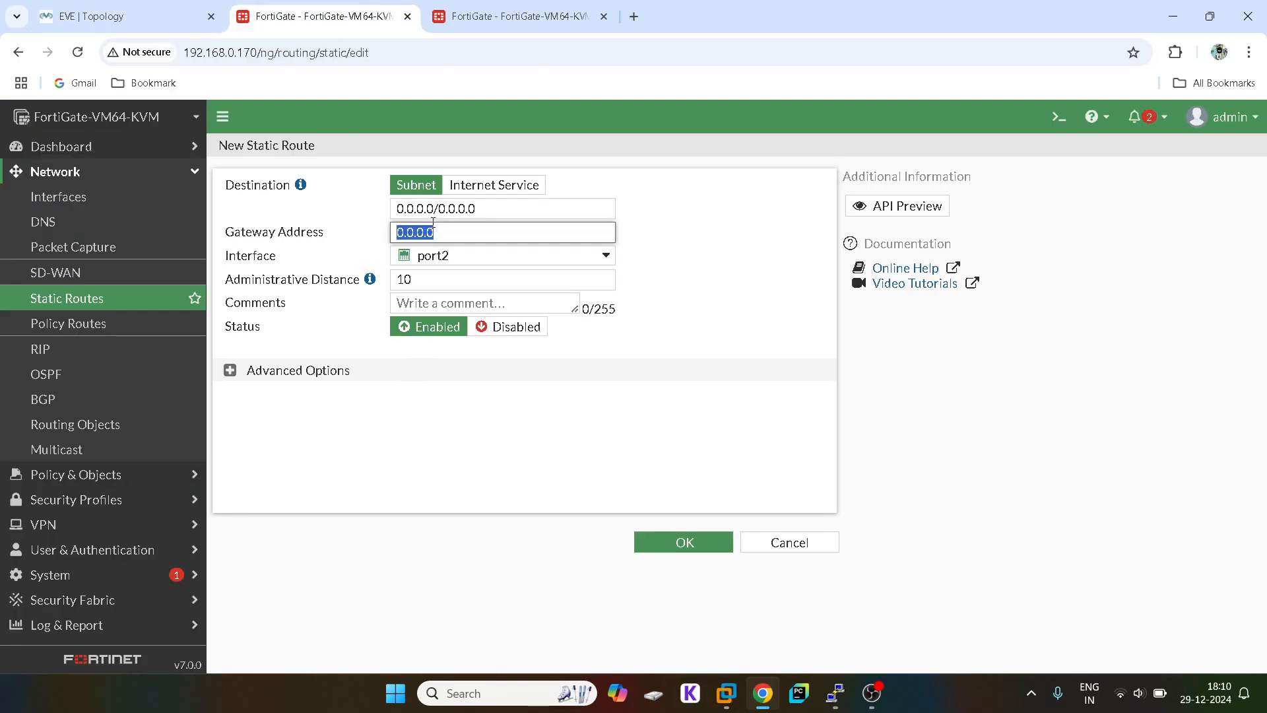
pyautogui.write('30.')
pyautogui.click(654, 549)
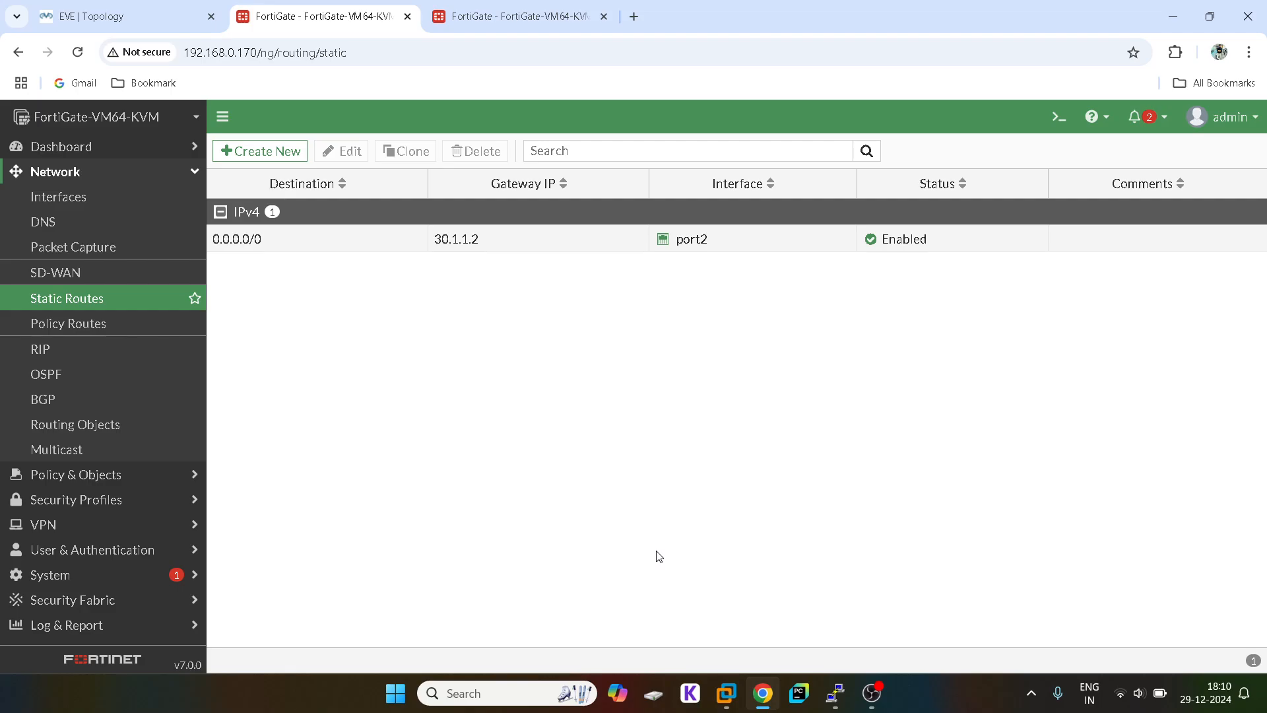
pyautogui.click(488, 15)
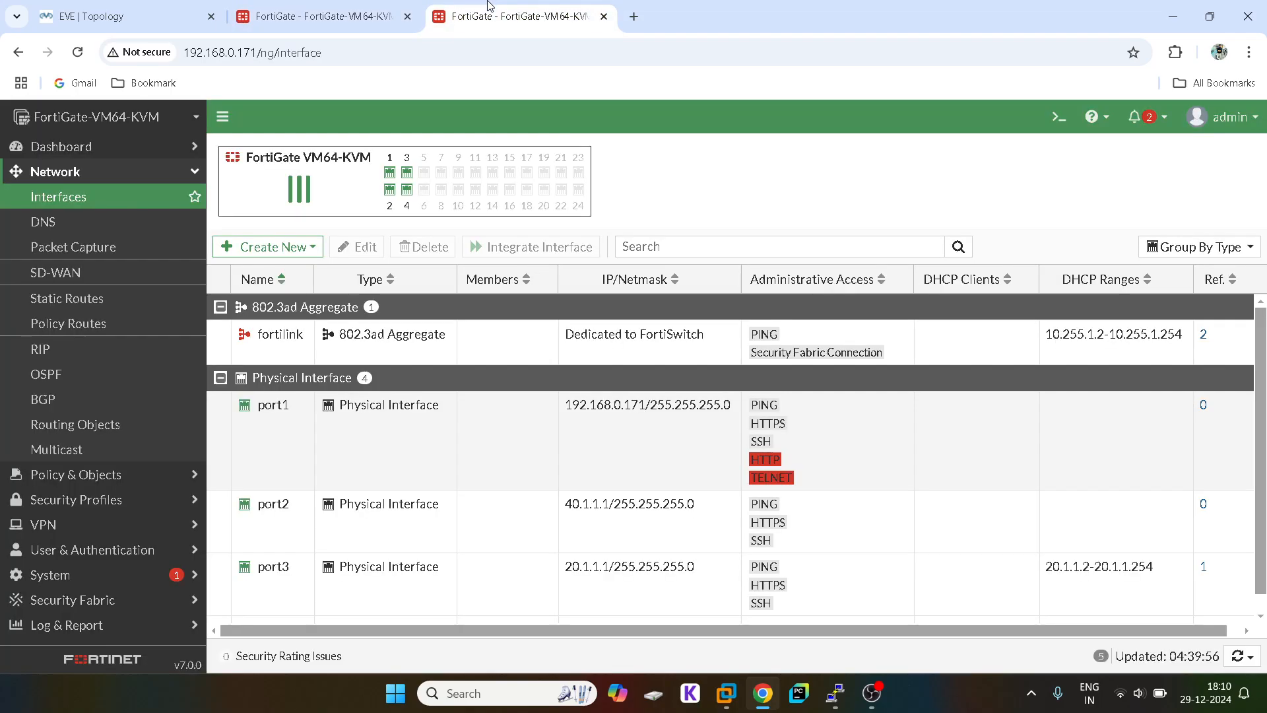
# Step: Create a 0.0.0.0/0 static route on port2 with gateway 40.1.1.2 on the second FortiGate
pyautogui.click(69, 308)
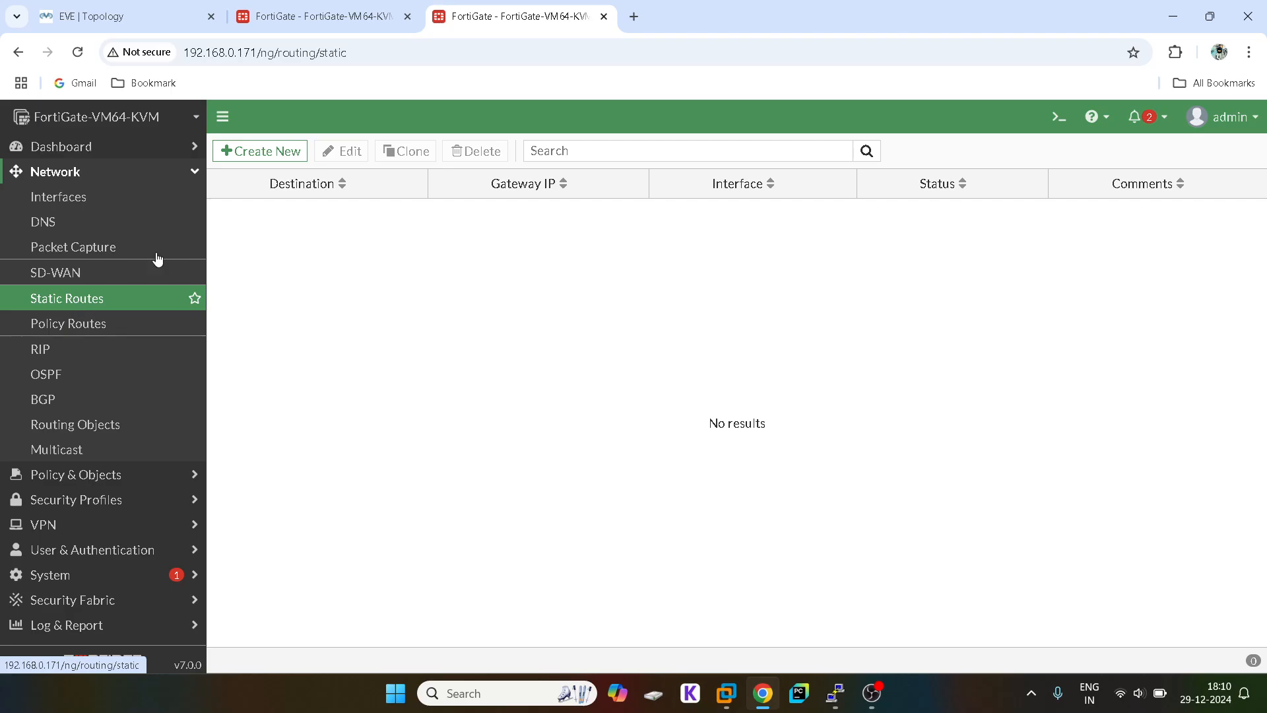
pyautogui.click(258, 155)
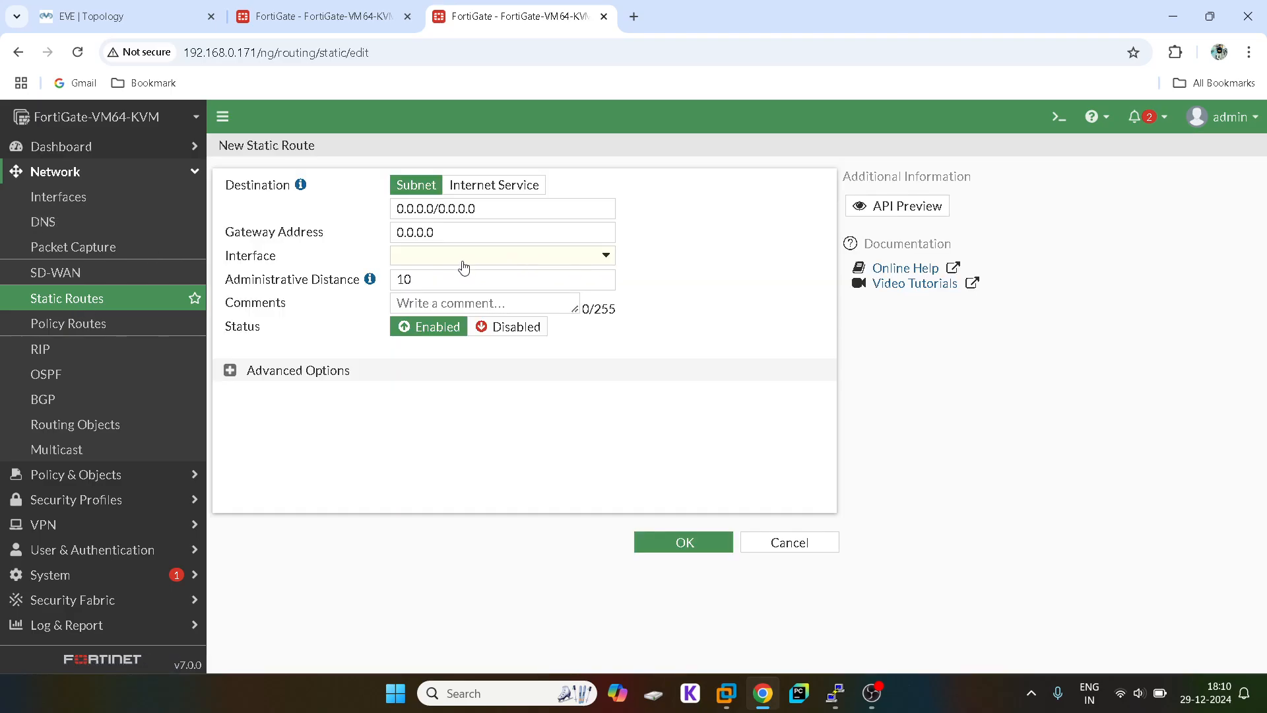
pyautogui.click(463, 266)
pyautogui.click(439, 324)
pyautogui.doubleClick(424, 232)
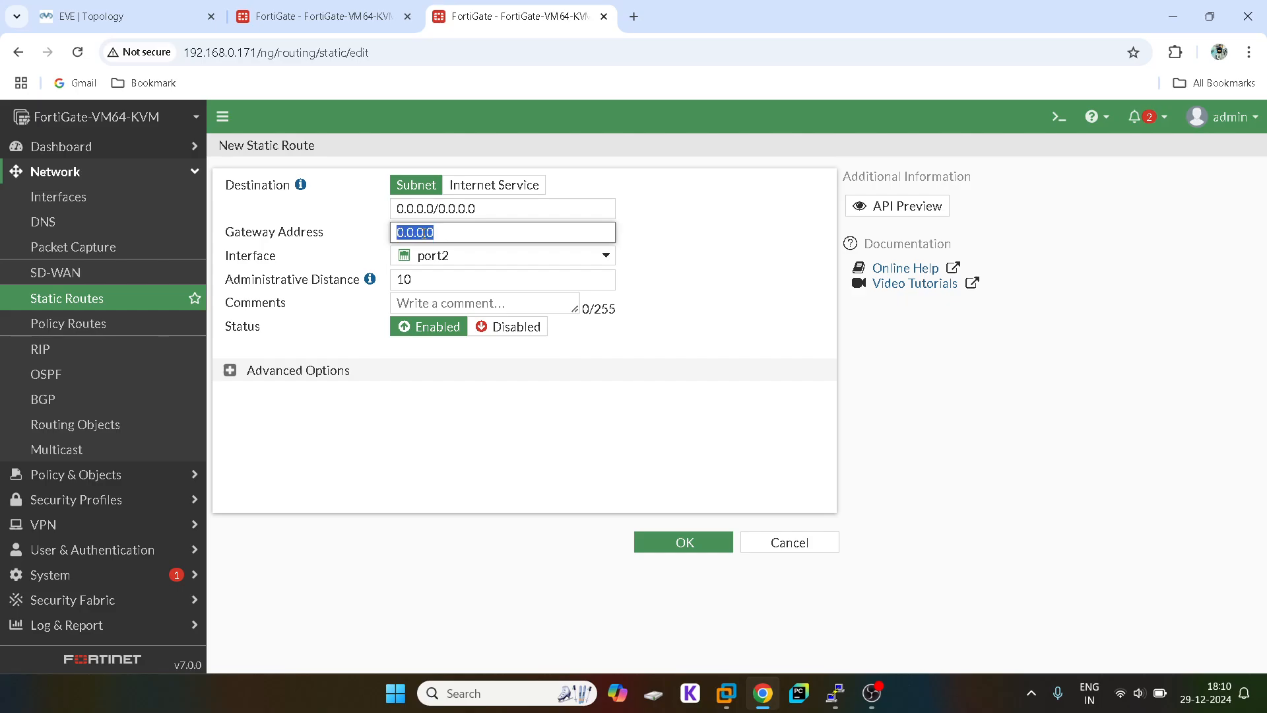
pyautogui.write('4')
pyautogui.click(684, 542)
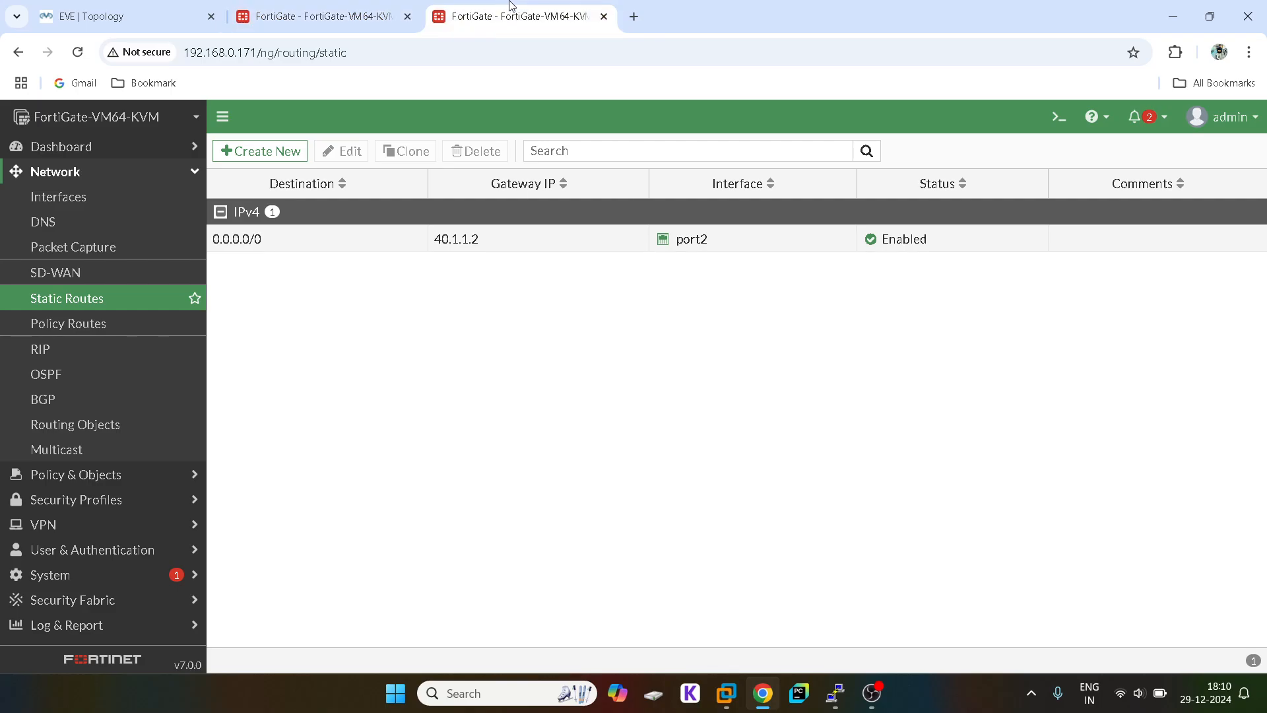
pyautogui.click(185, 6)
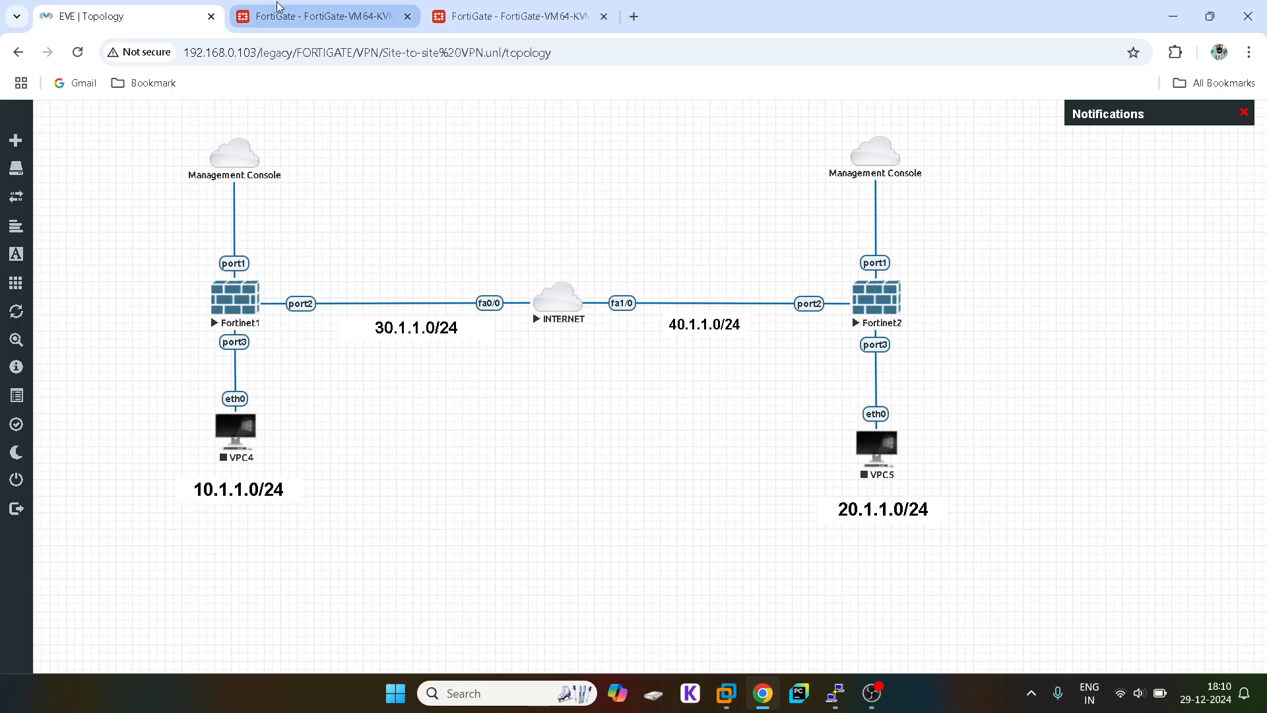
# Step: Log in to the Fortinet1 console as admin and run 'get router info routing-table all'
pyautogui.moveTo(847, 691)
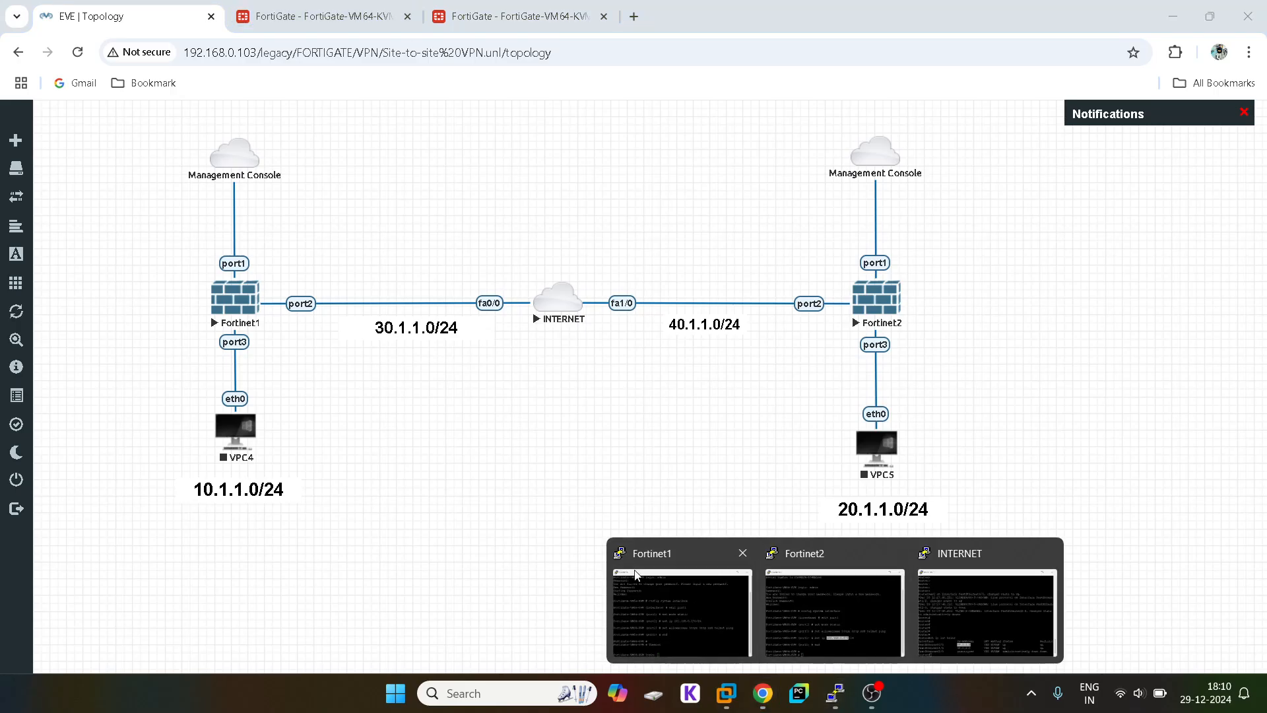
pyautogui.click(680, 611)
pyautogui.click(1026, 68)
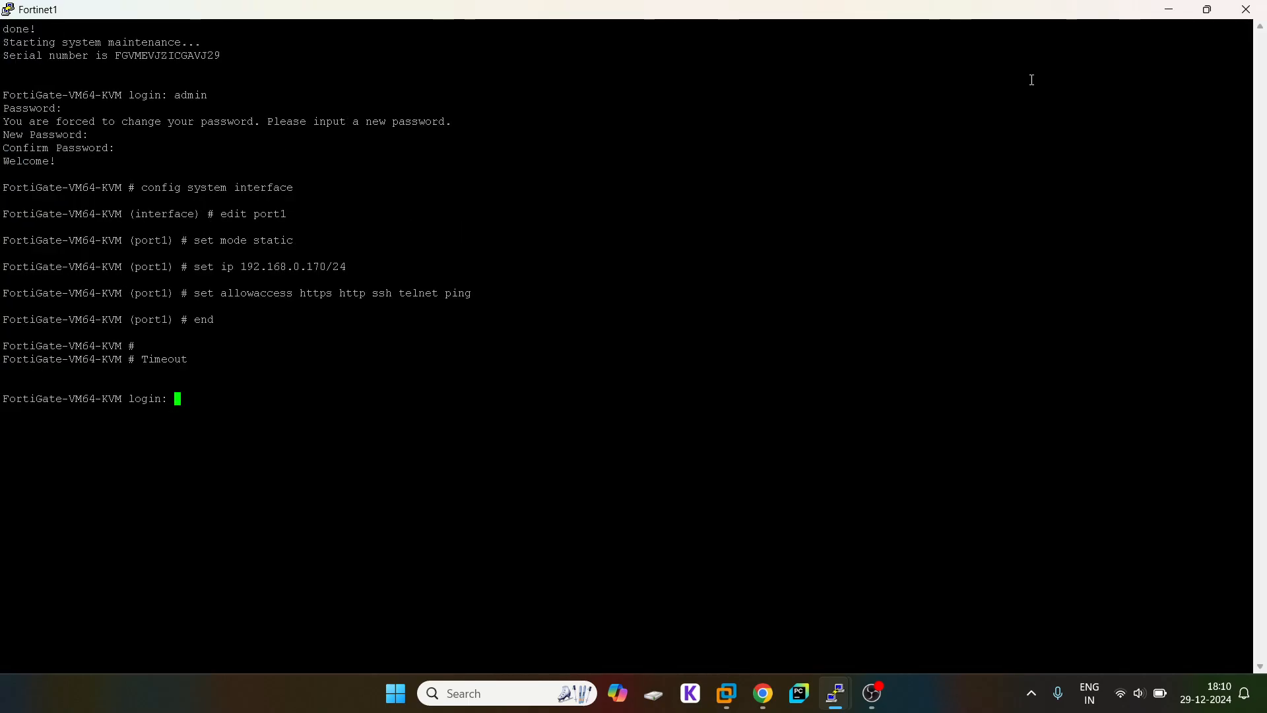
pyautogui.write('admin')
pyautogui.press('Return')
pyautogui.press('Return')
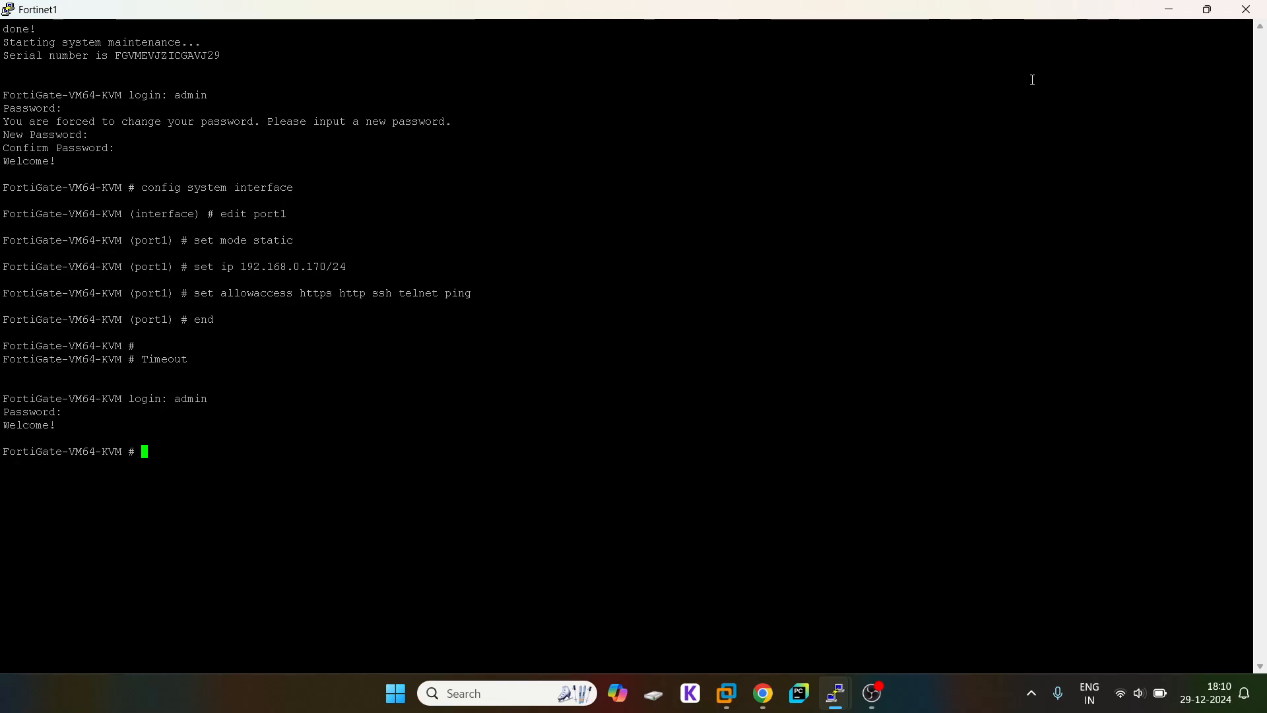
pyautogui.write('get router info ro')
pyautogui.press('Tab')
pyautogui.write('all')
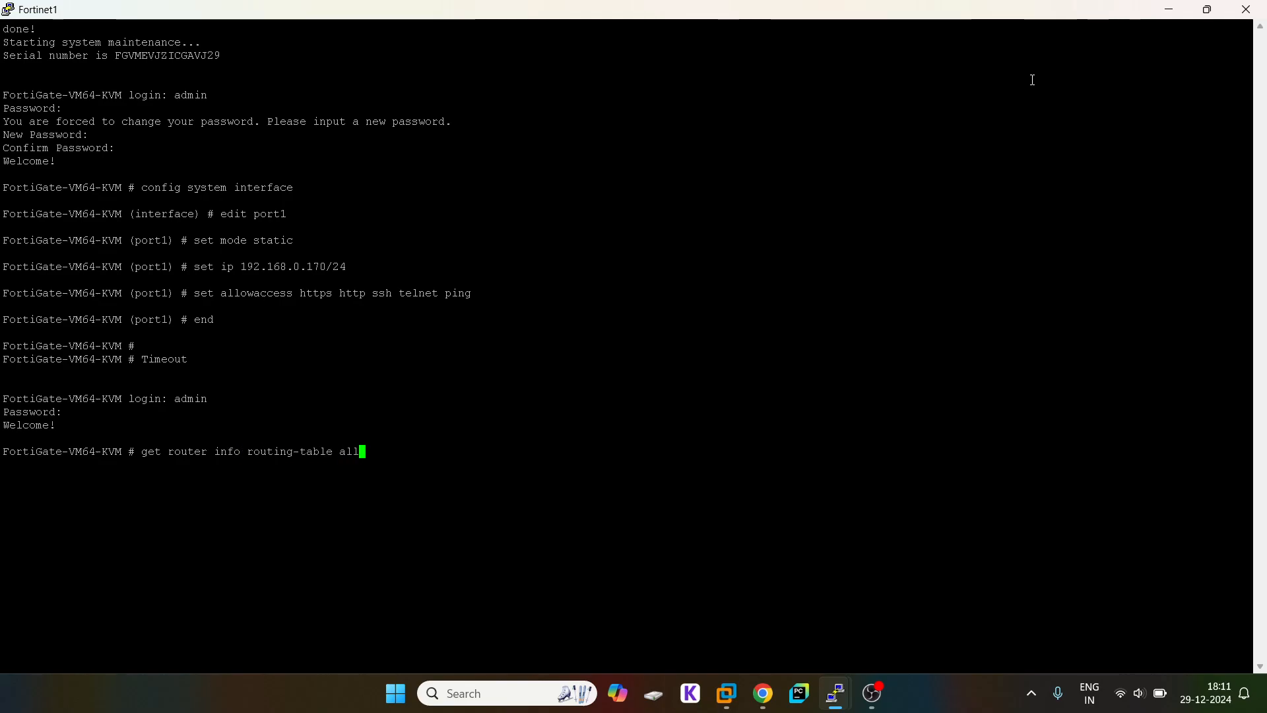
pyautogui.press('Return')
# Step: Run 'execute ping 40.1.1.1' to confirm the remote firewall replies
pyautogui.write('ex')
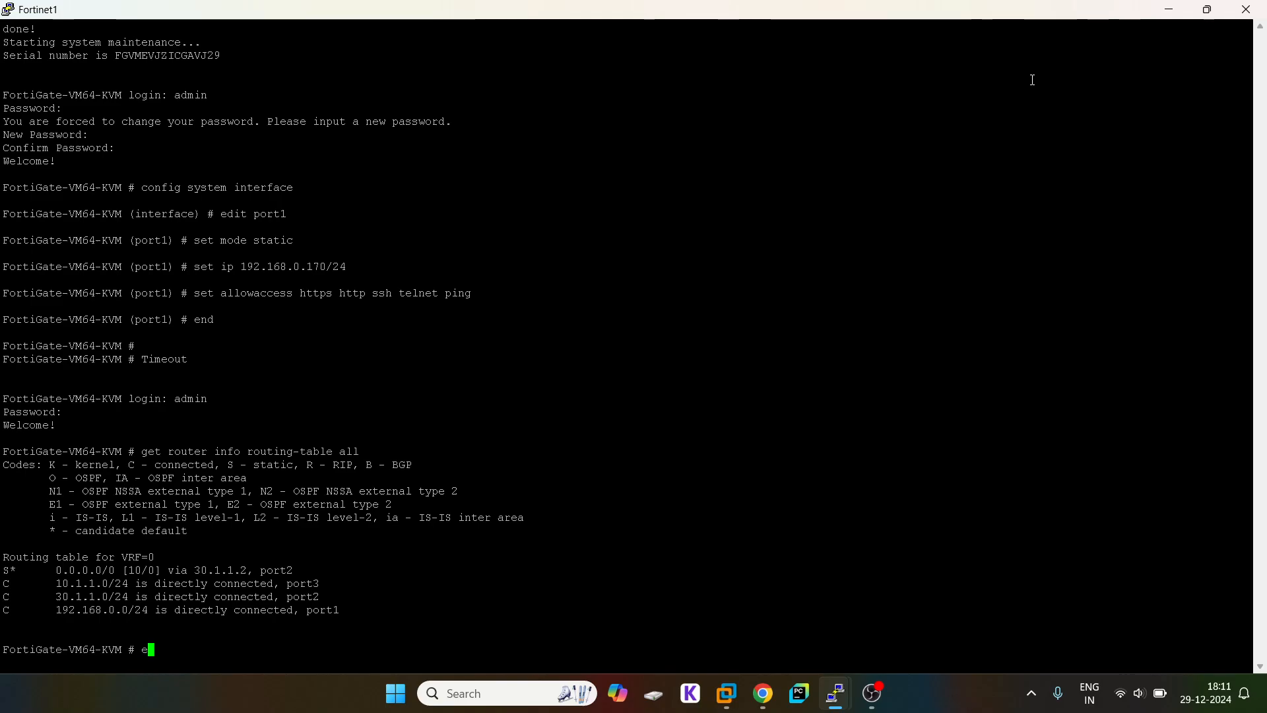
pyautogui.press('Tab')
pyautogui.write('ping')
pyautogui.doubleClick(212, 569)
pyautogui.rightClick(684, 447)
pyautogui.press('Left')
pyautogui.press('Left')
pyautogui.press('Left')
pyautogui.press('Left')
pyautogui.press('Left')
pyautogui.press('Left')
pyautogui.press('Left')
pyautogui.press('Left')
pyautogui.press('BackSpace')
pyautogui.write('4')
pyautogui.press('Delete')
pyautogui.press('Right')
pyautogui.press('Right')
pyautogui.press('Right')
pyautogui.press('Right')
pyautogui.press('Right')
pyautogui.write('~')
pyautogui.press('BackSpace')
pyautogui.press('BackSpace')
pyautogui.write('1')
pyautogui.press('Left')
pyautogui.press('Left')
pyautogui.press('Left')
pyautogui.press('Left')
pyautogui.press('Left')
pyautogui.press('Left')
pyautogui.press('Left')
pyautogui.press('Left')
pyautogui.press('Return')
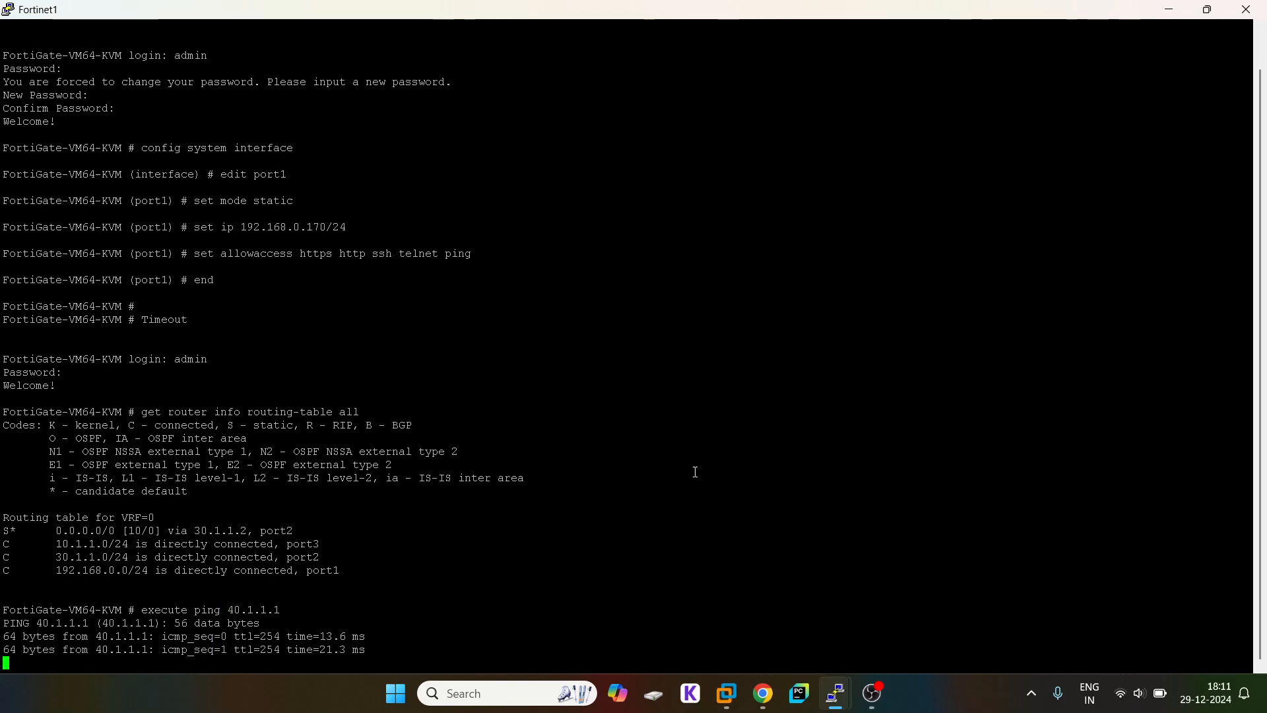
pyautogui.click(762, 702)
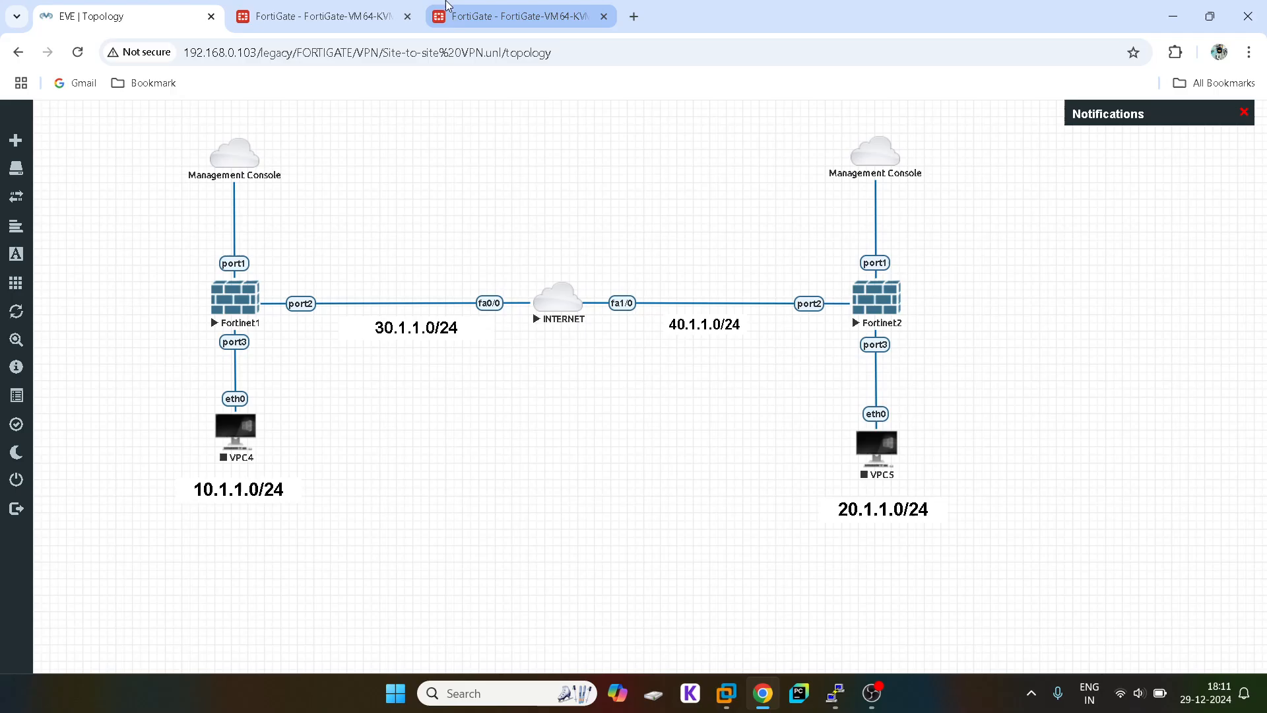
# Step: Review both FortiGates' static routes, ending on the first unit's 0.0.0.0/0 route via 30.1.1.2
pyautogui.click(548, 10)
pyautogui.click(349, 5)
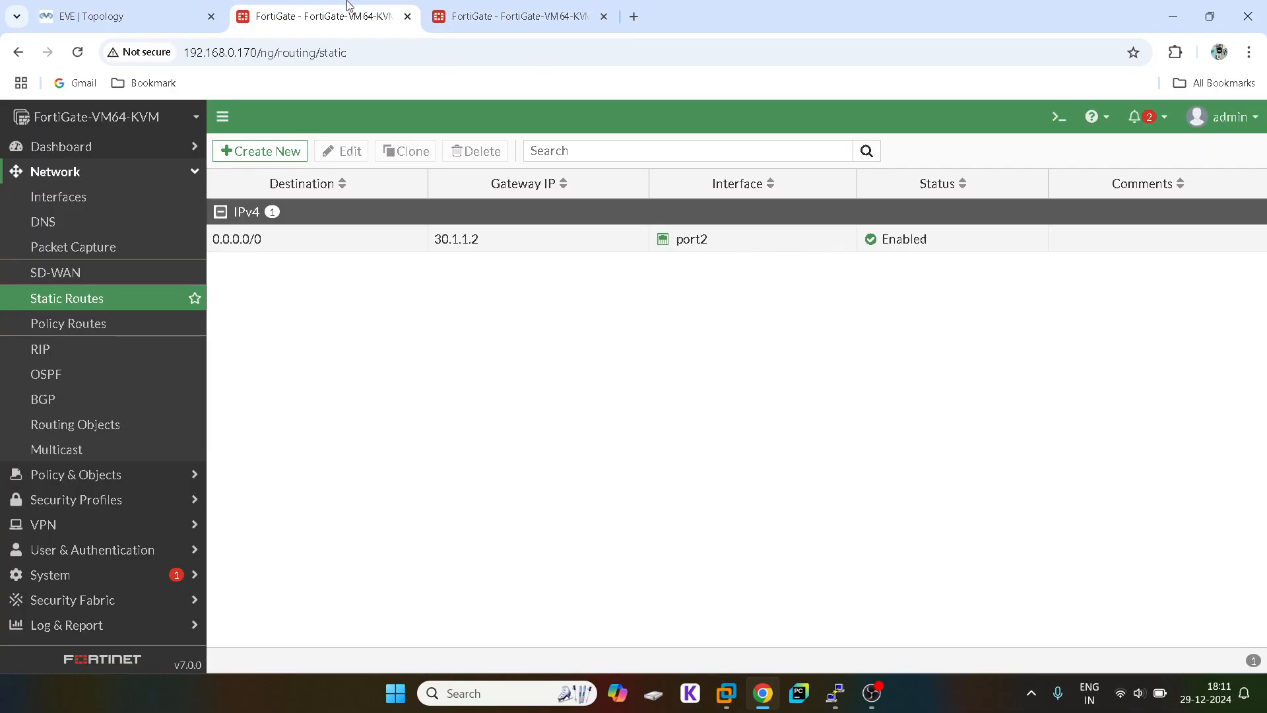
pyautogui.click(80, 7)
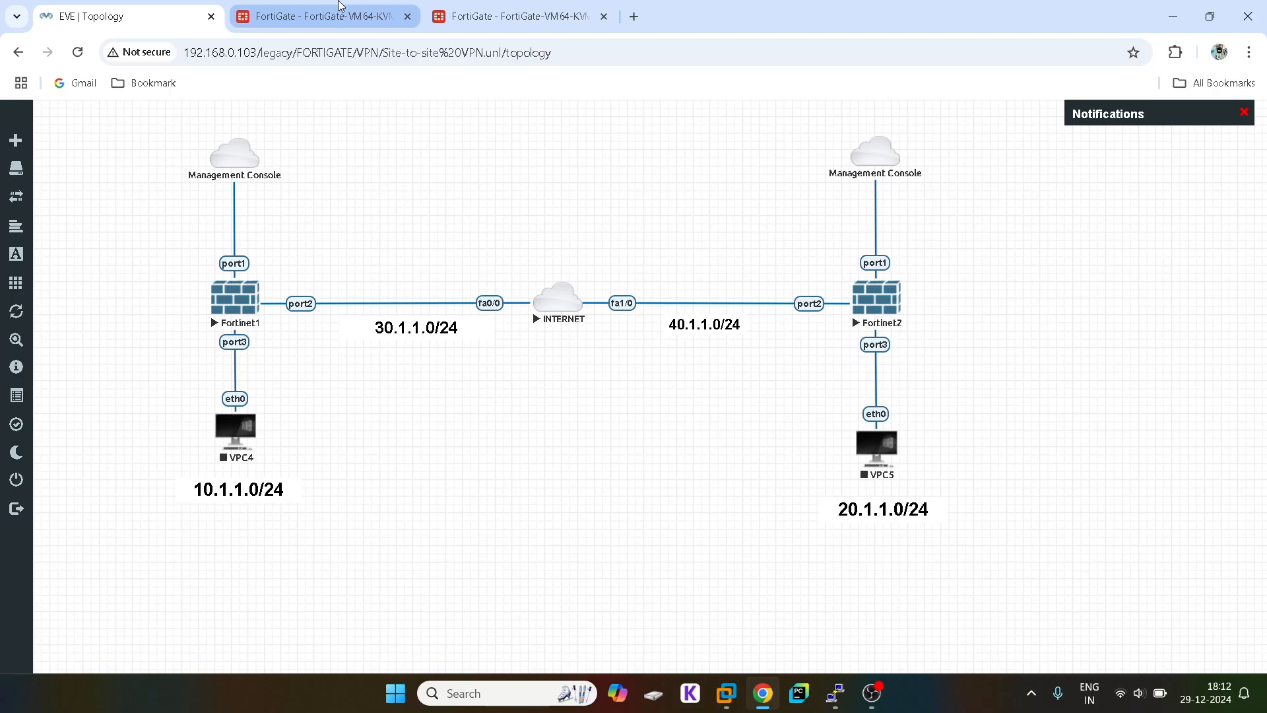
pyautogui.click(323, 16)
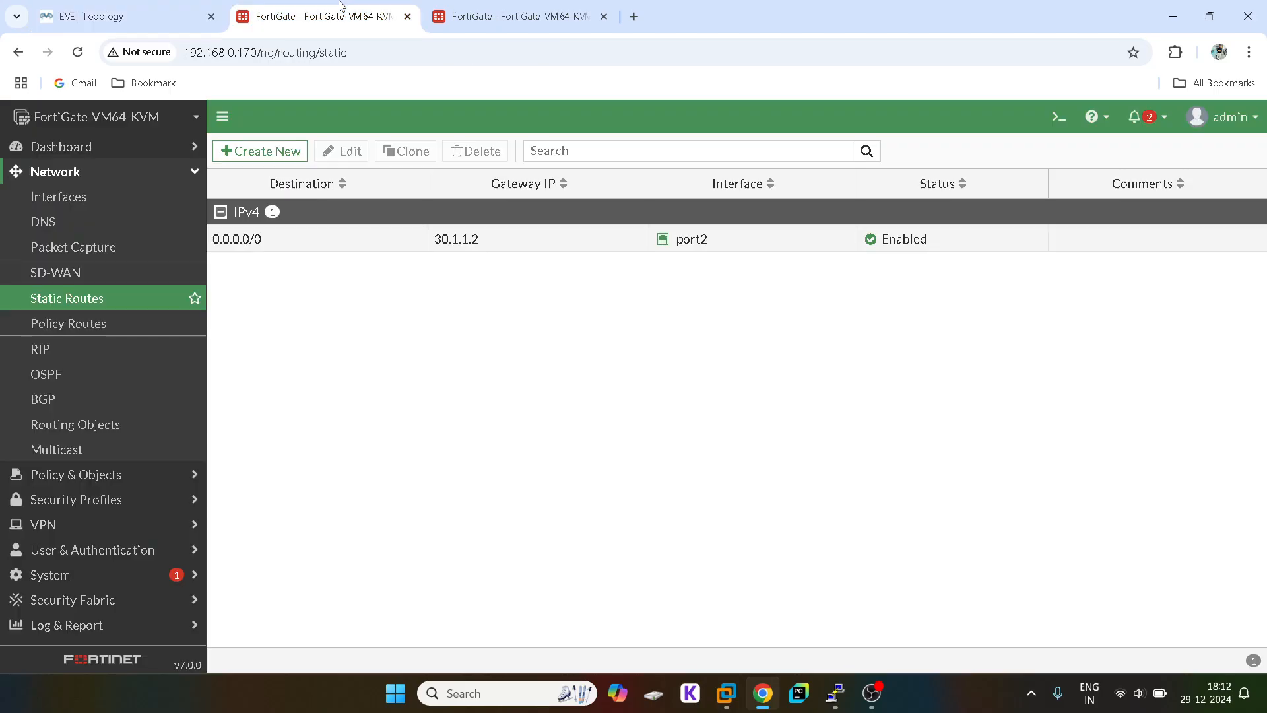
pyautogui.click(101, 175)
# Step: Start the IPsec Wizard under VPN and enter the tunnel name VPN-to-SITEB
pyautogui.click(77, 245)
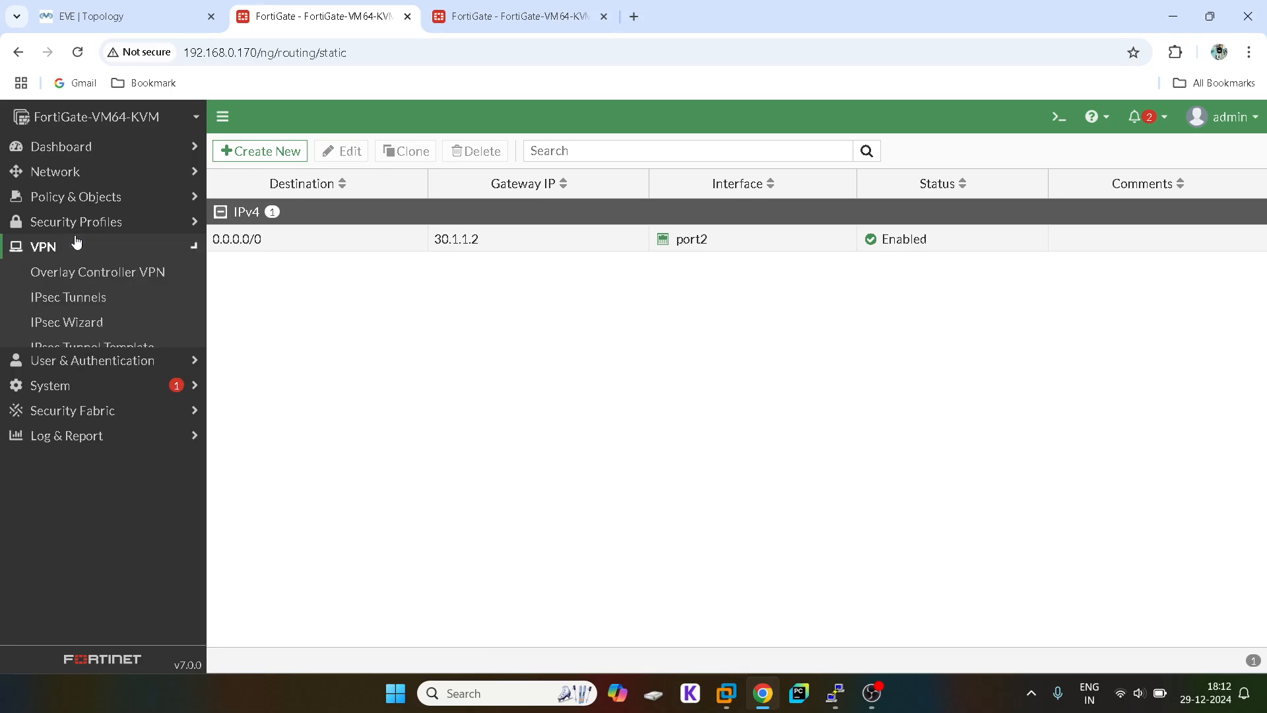
pyautogui.click(104, 322)
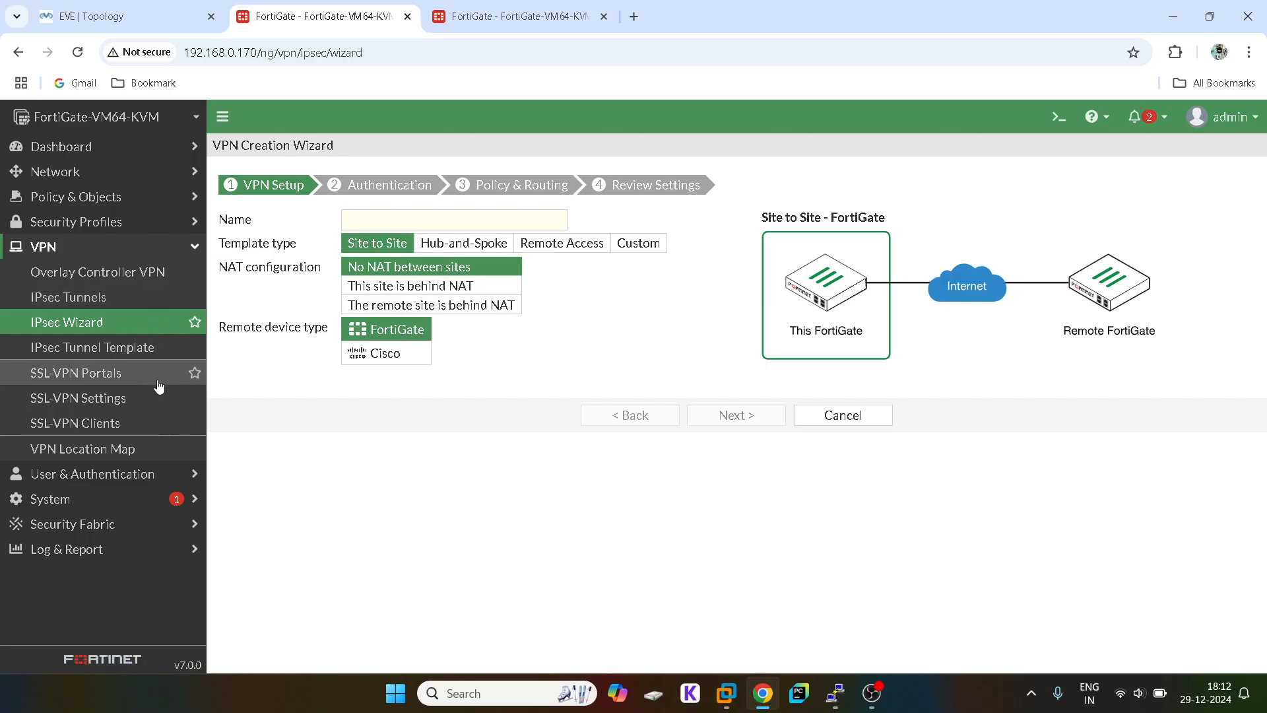
pyautogui.click(365, 225)
pyautogui.write('S')
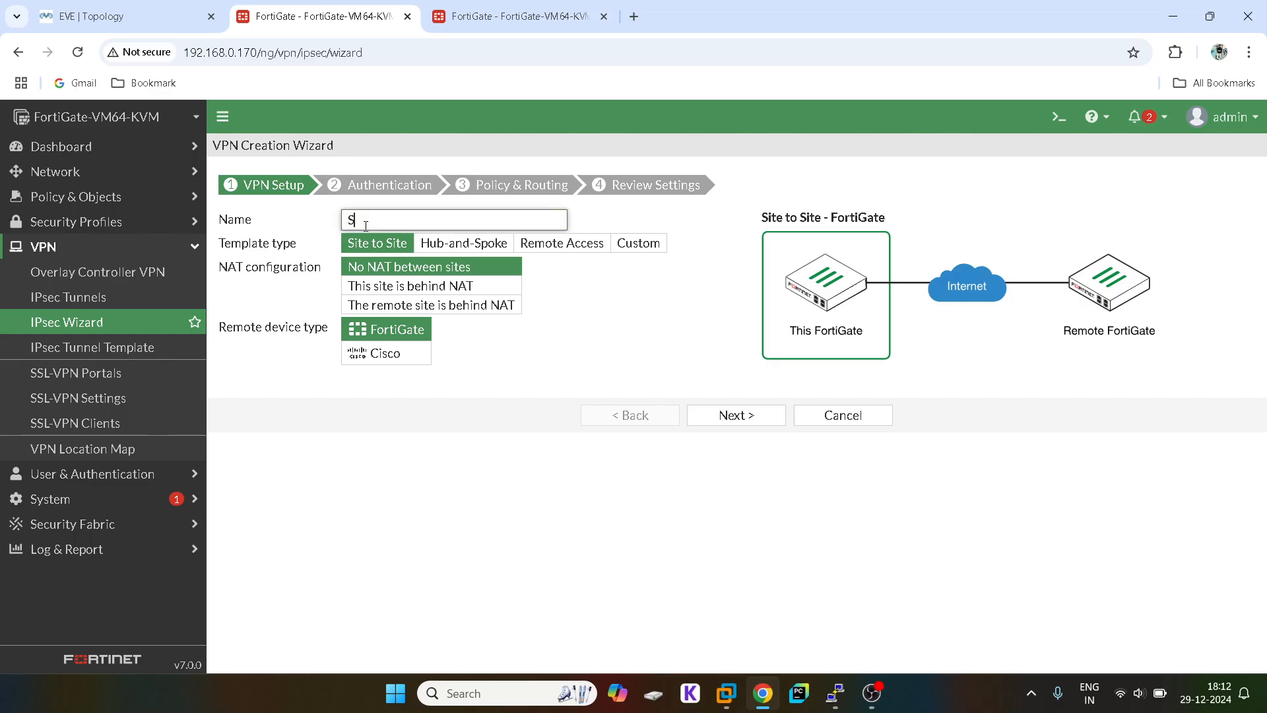
pyautogui.press('BackSpace')
pyautogui.write('V')
pyautogui.write('PN-to-SITERB')
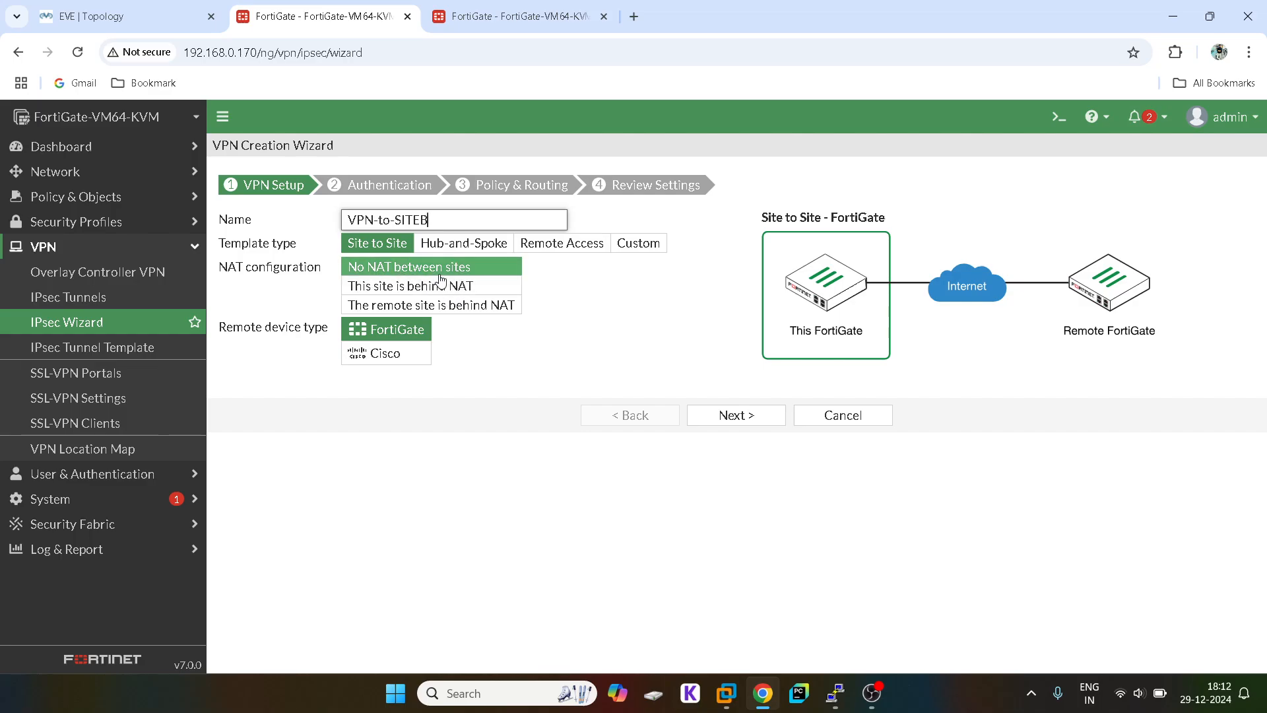
# Step: After checking the topology, copy the tunnel name, set the template to Custom, and continue
pyautogui.click(167, 6)
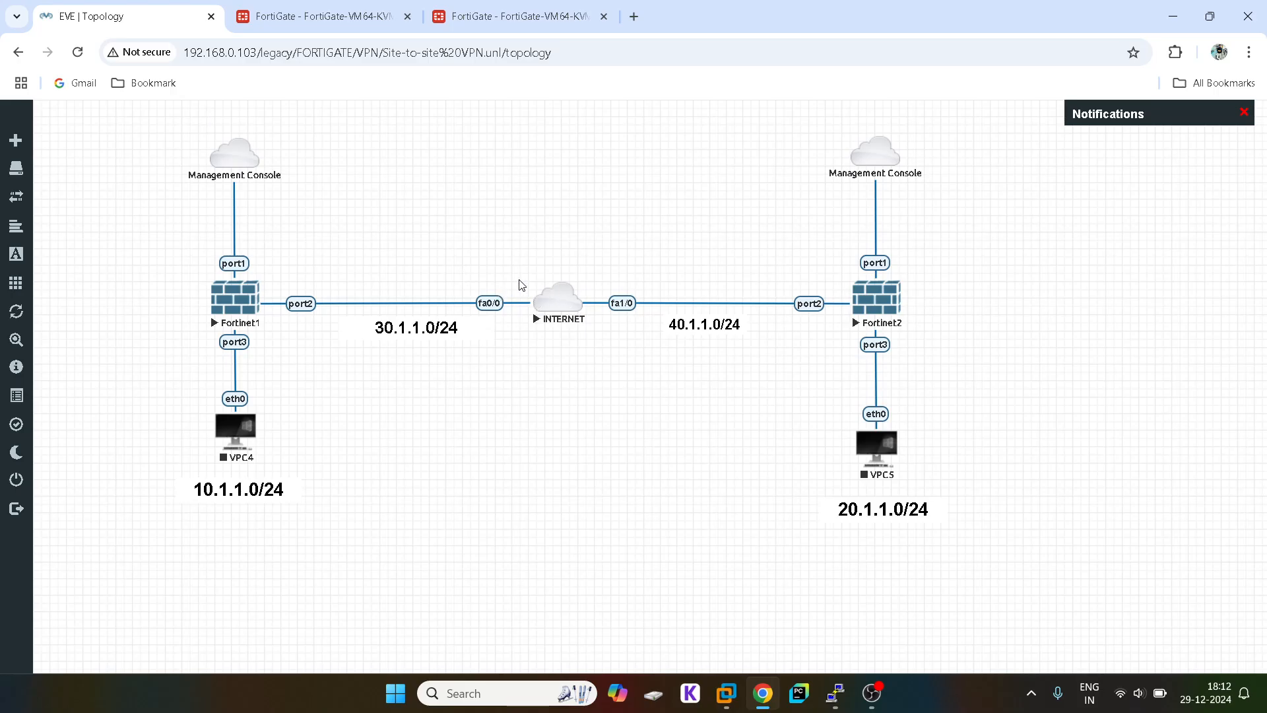
pyautogui.click(269, 8)
pyautogui.click(766, 416)
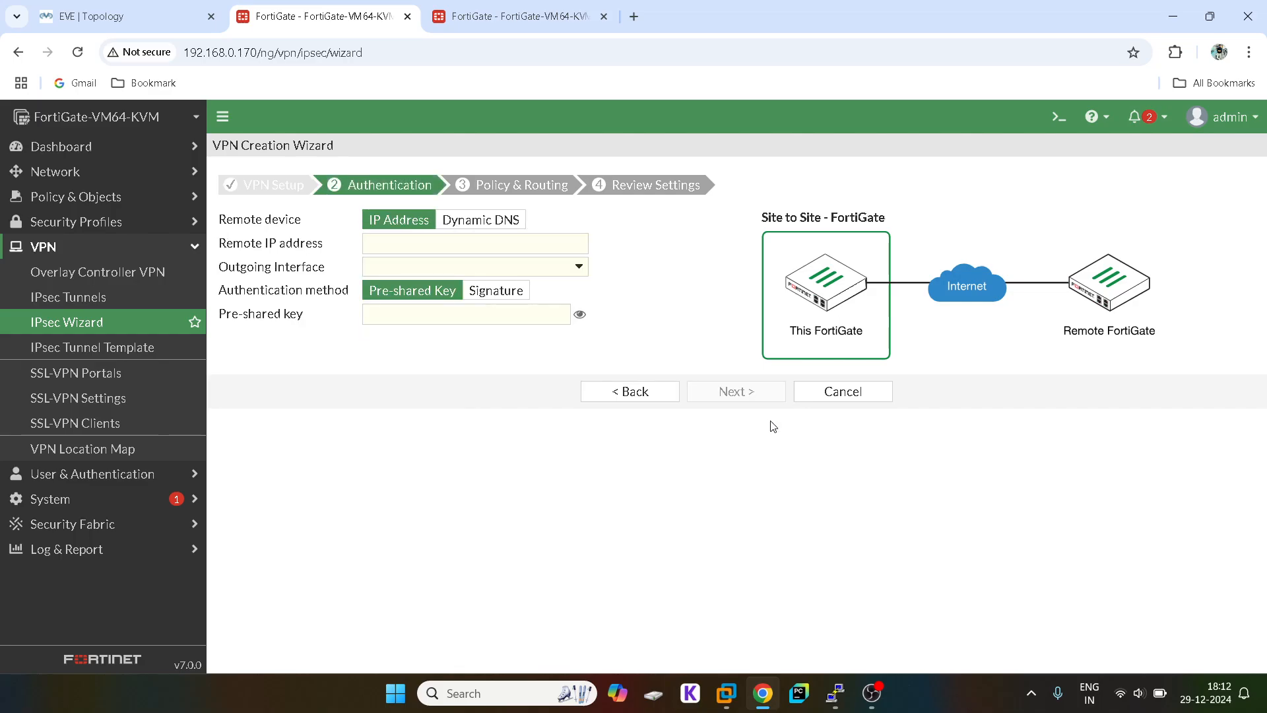
pyautogui.click(425, 245)
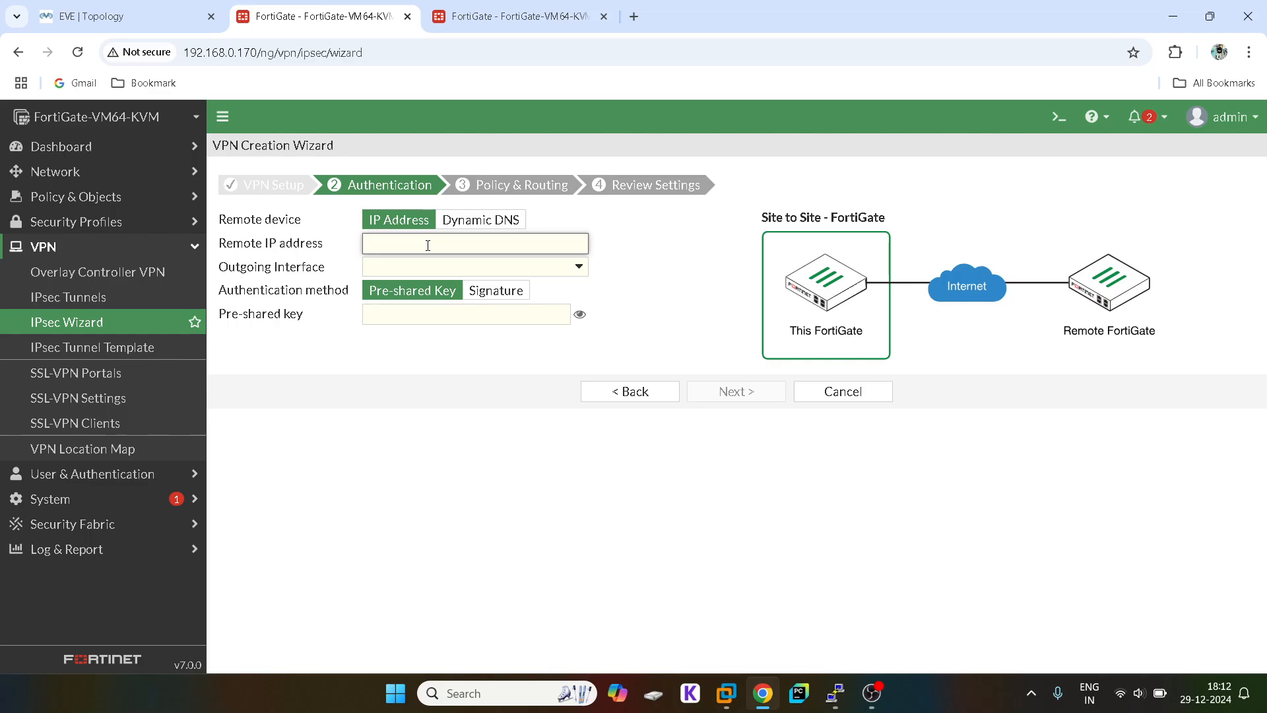
pyautogui.click(615, 400)
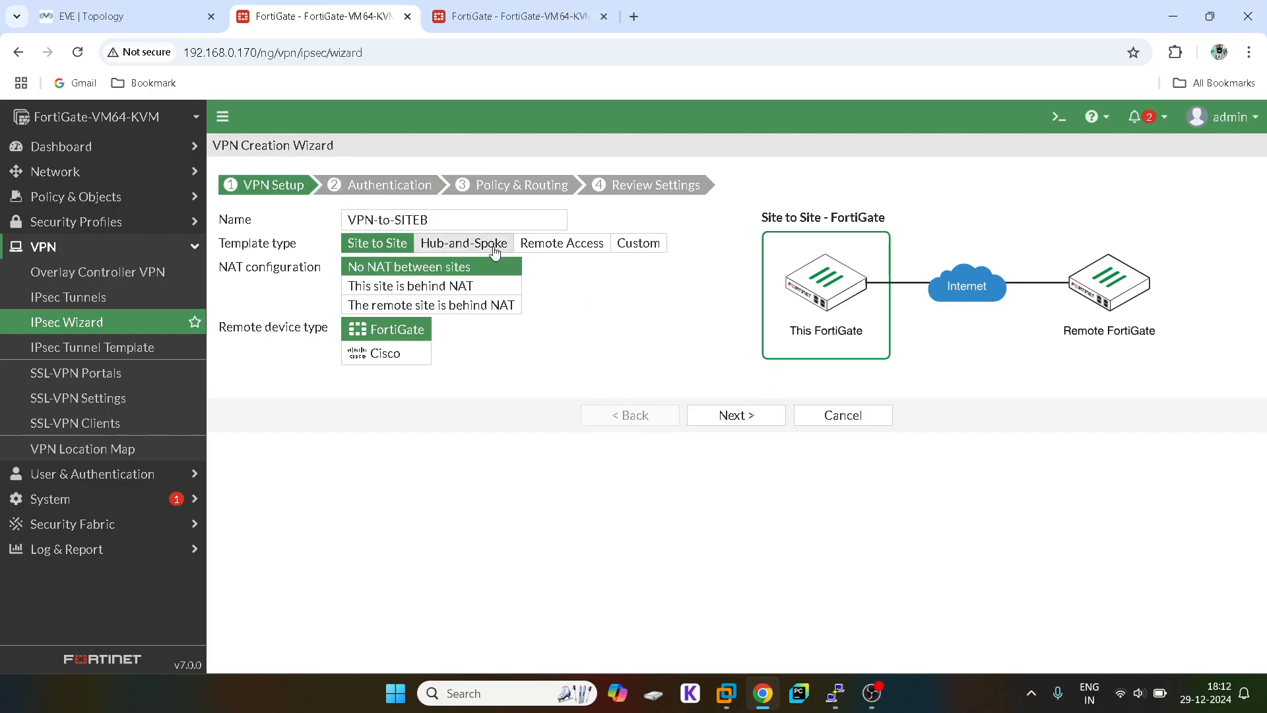
pyautogui.tripleClick(398, 219)
pyautogui.rightClick(398, 222)
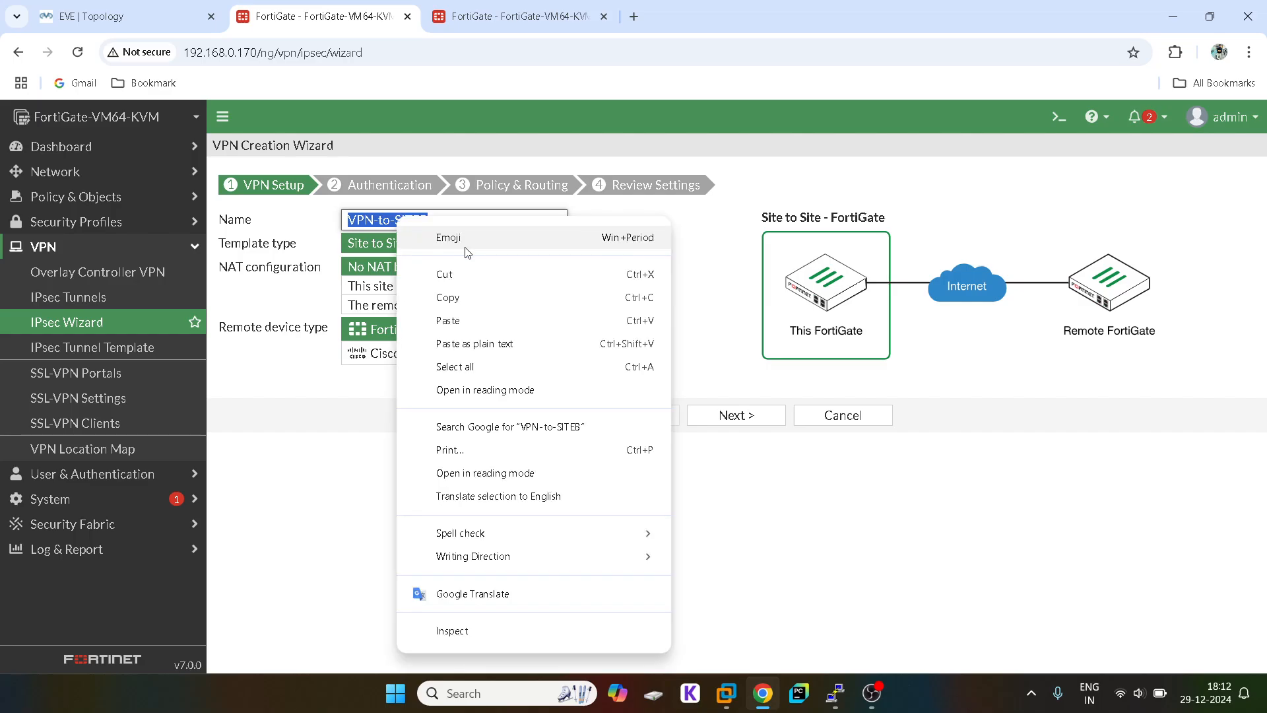
pyautogui.click(472, 296)
pyautogui.click(594, 258)
pyautogui.click(622, 246)
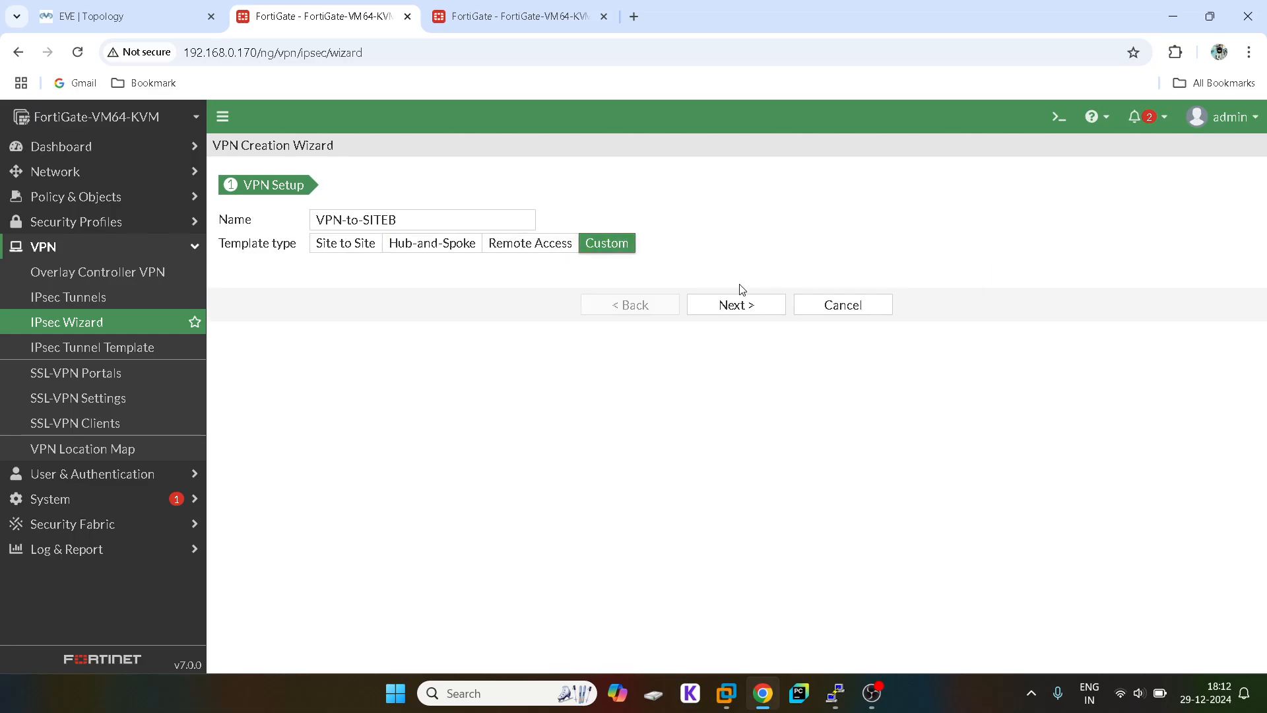
pyautogui.click(732, 305)
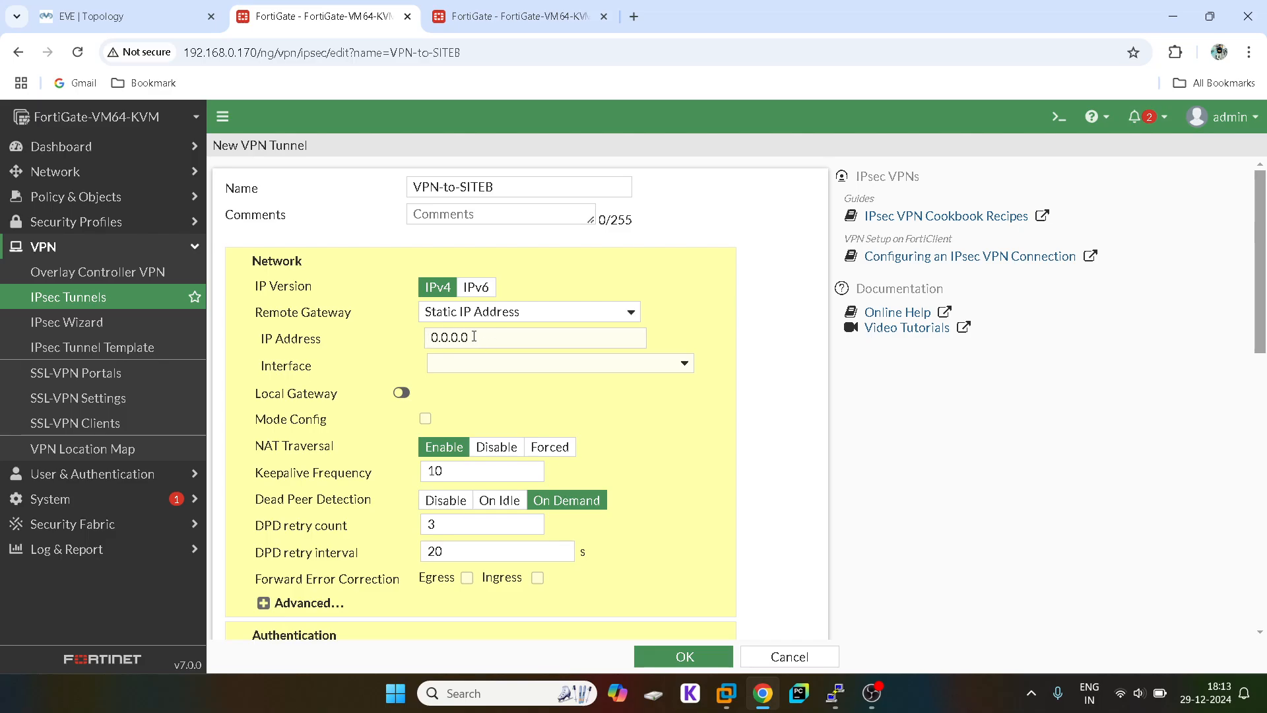
pyautogui.click(95, 10)
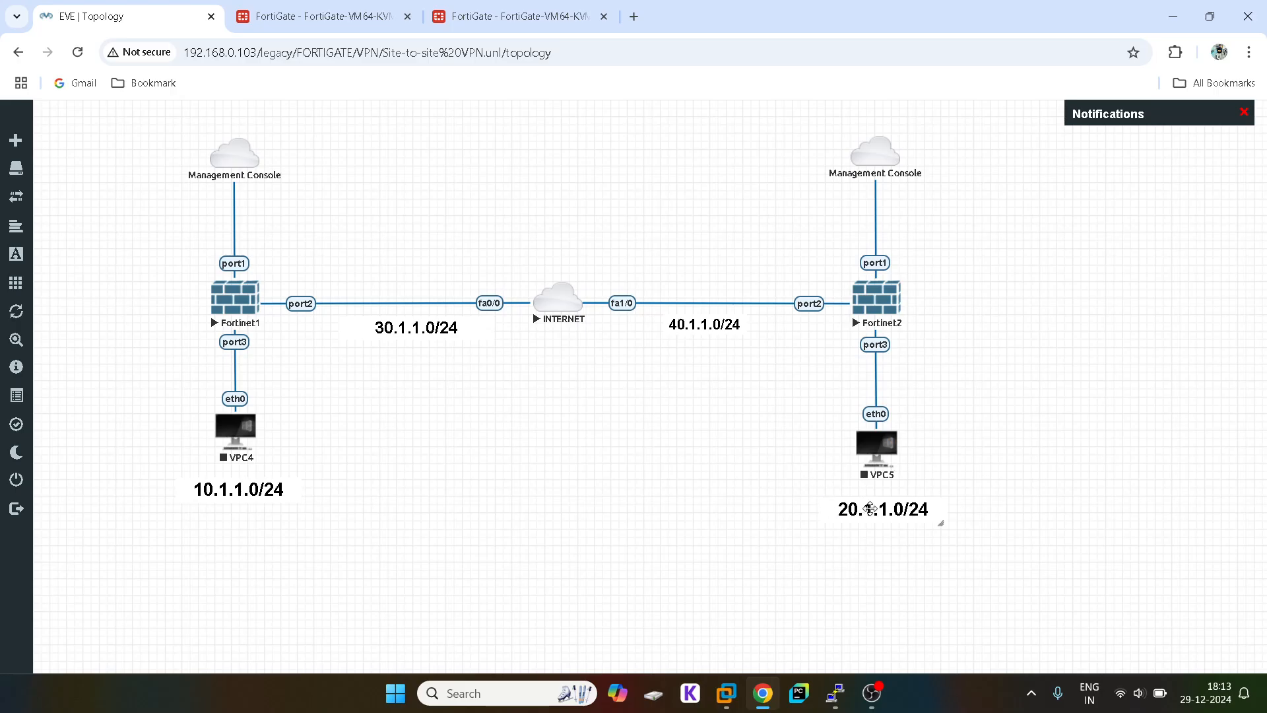
pyautogui.click(270, 5)
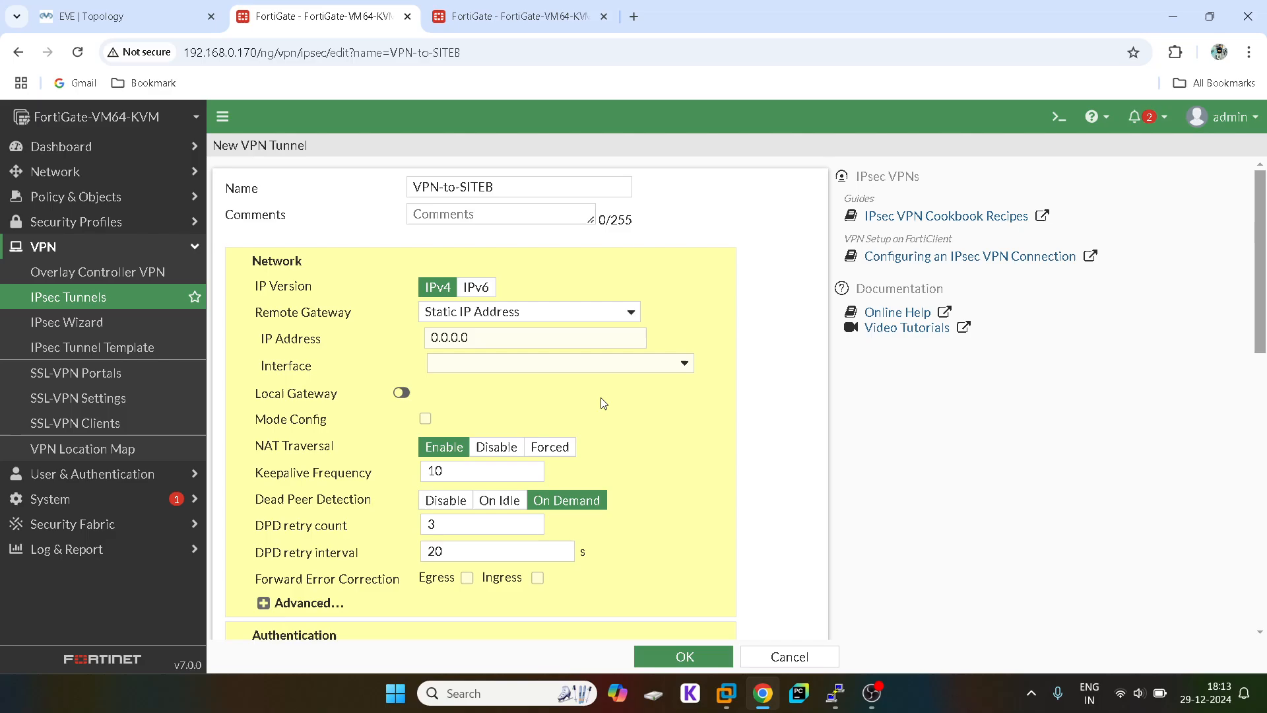
pyautogui.scroll(-2, 602, 400)
pyautogui.scroll(-3, 506, 447)
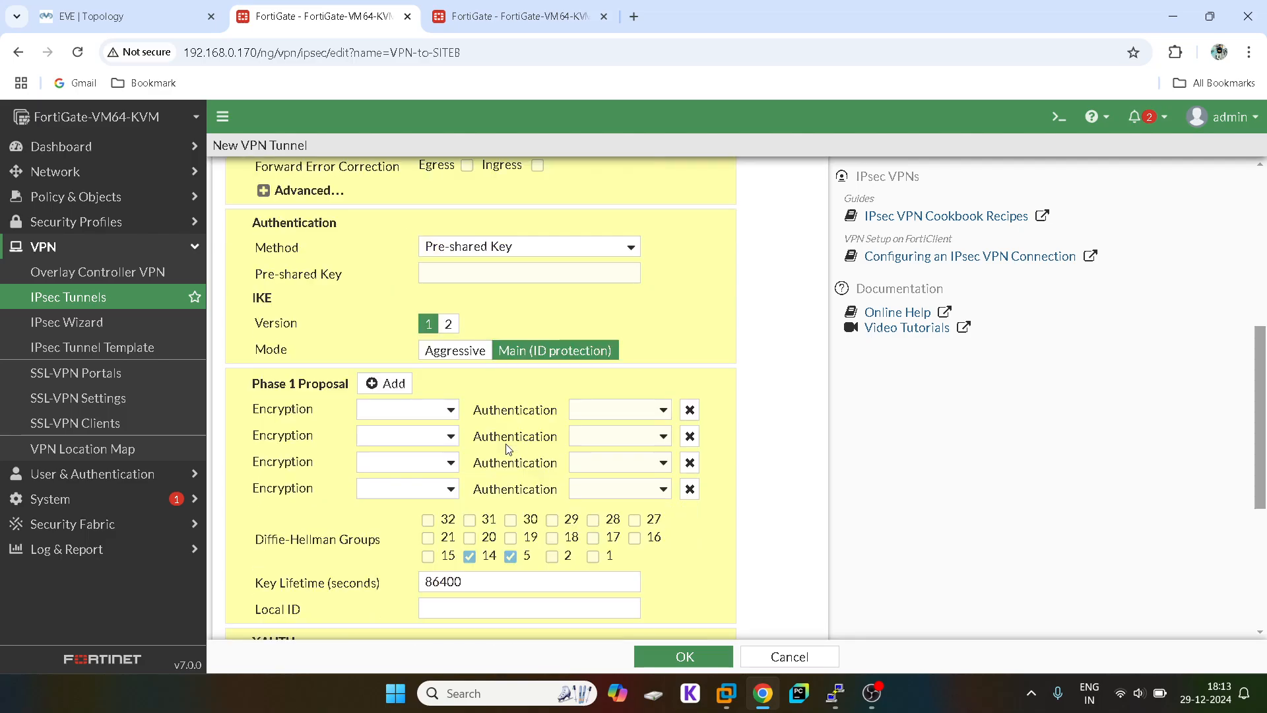
pyautogui.scroll(5, 507, 448)
pyautogui.scroll(1, 507, 446)
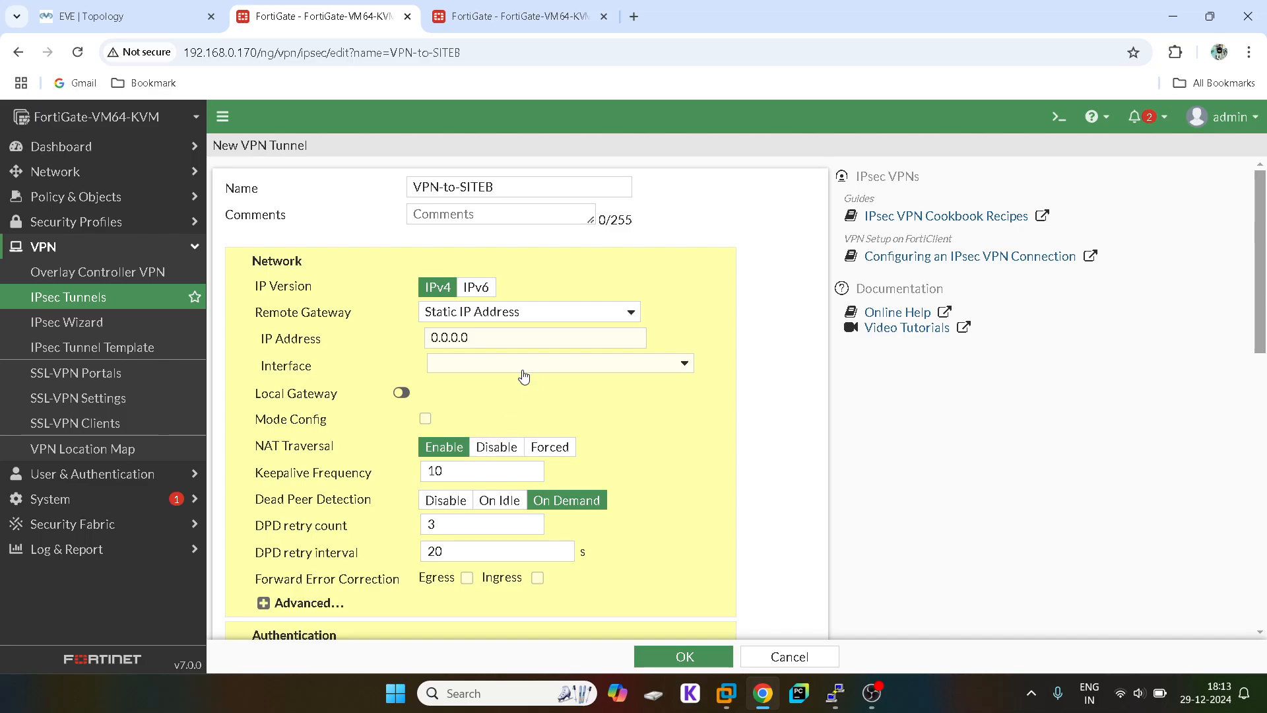
pyautogui.click(73, 12)
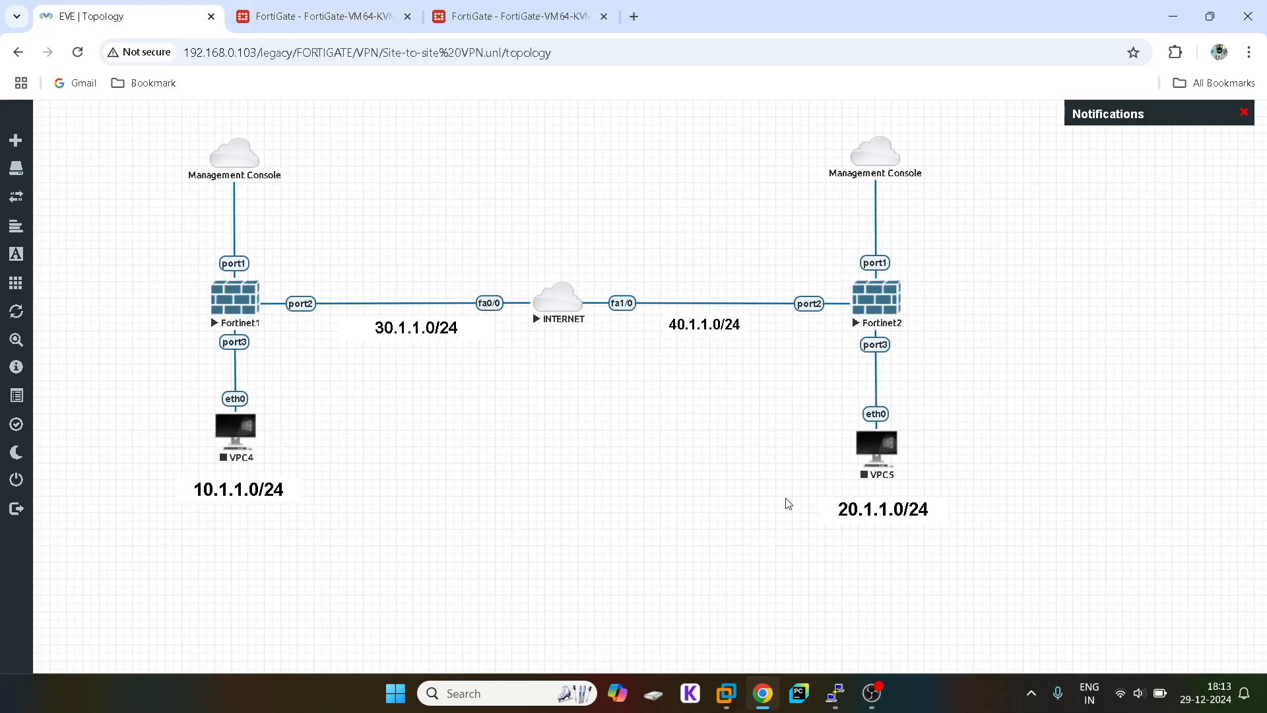
pyautogui.click(323, 16)
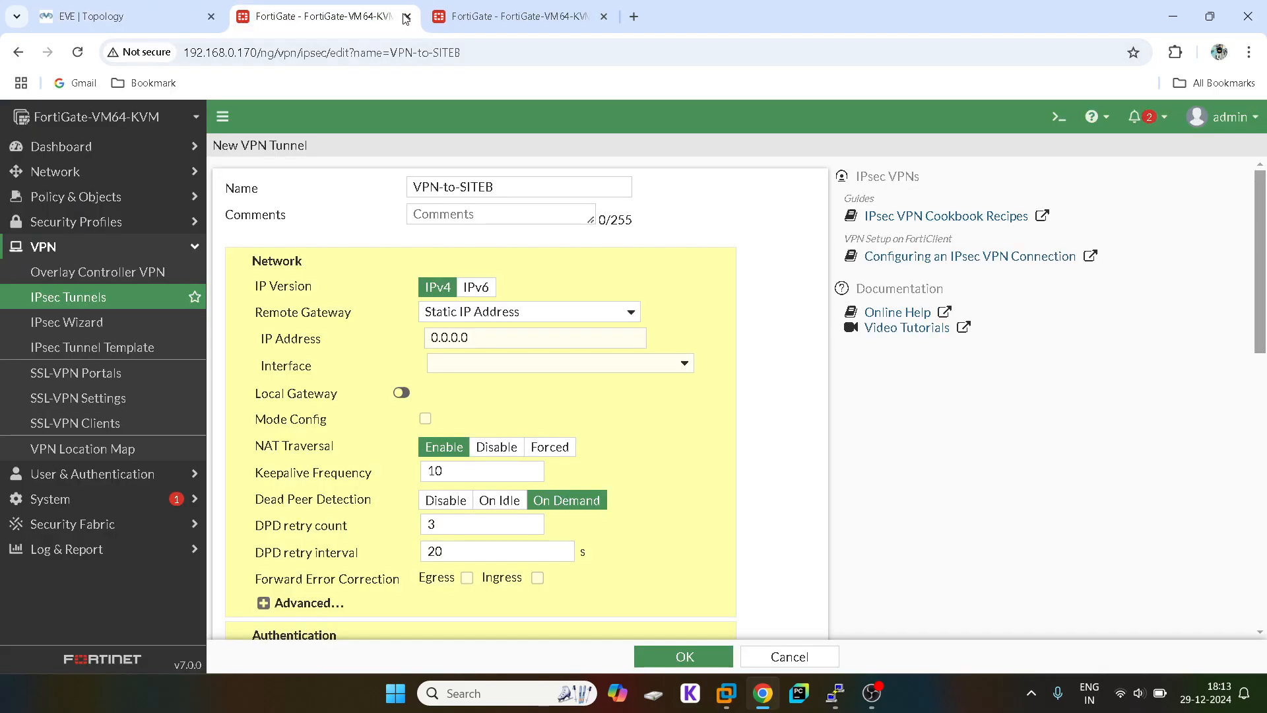
# Step: Set the remote gateway to Static IP Address 20.1.1.0
pyautogui.doubleClick(451, 338)
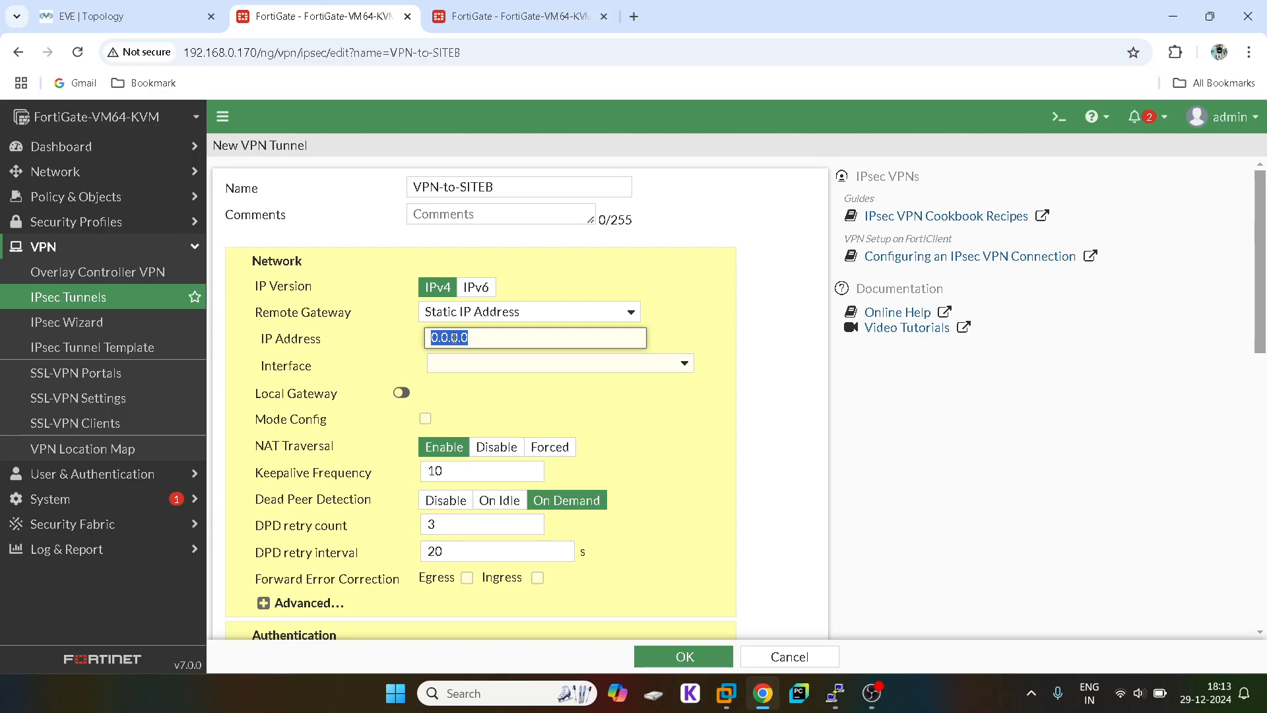
pyautogui.write('20.1.1.0/')
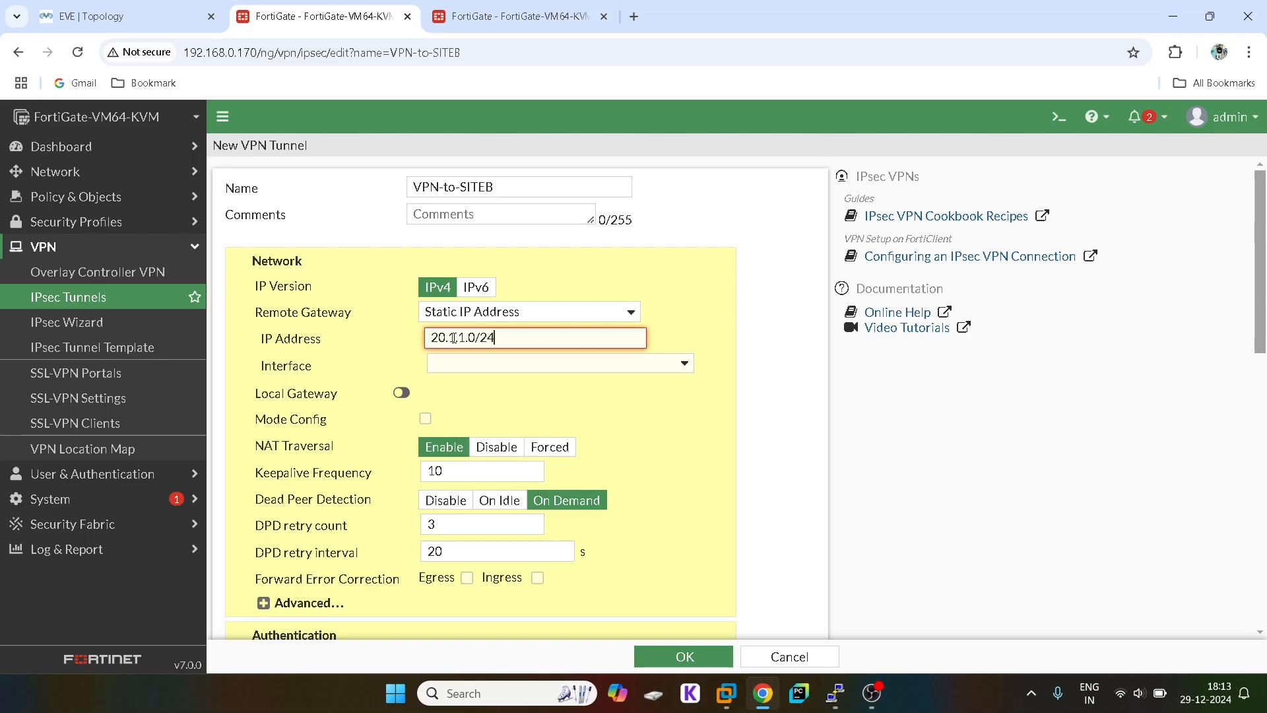
pyautogui.press('BackSpace')
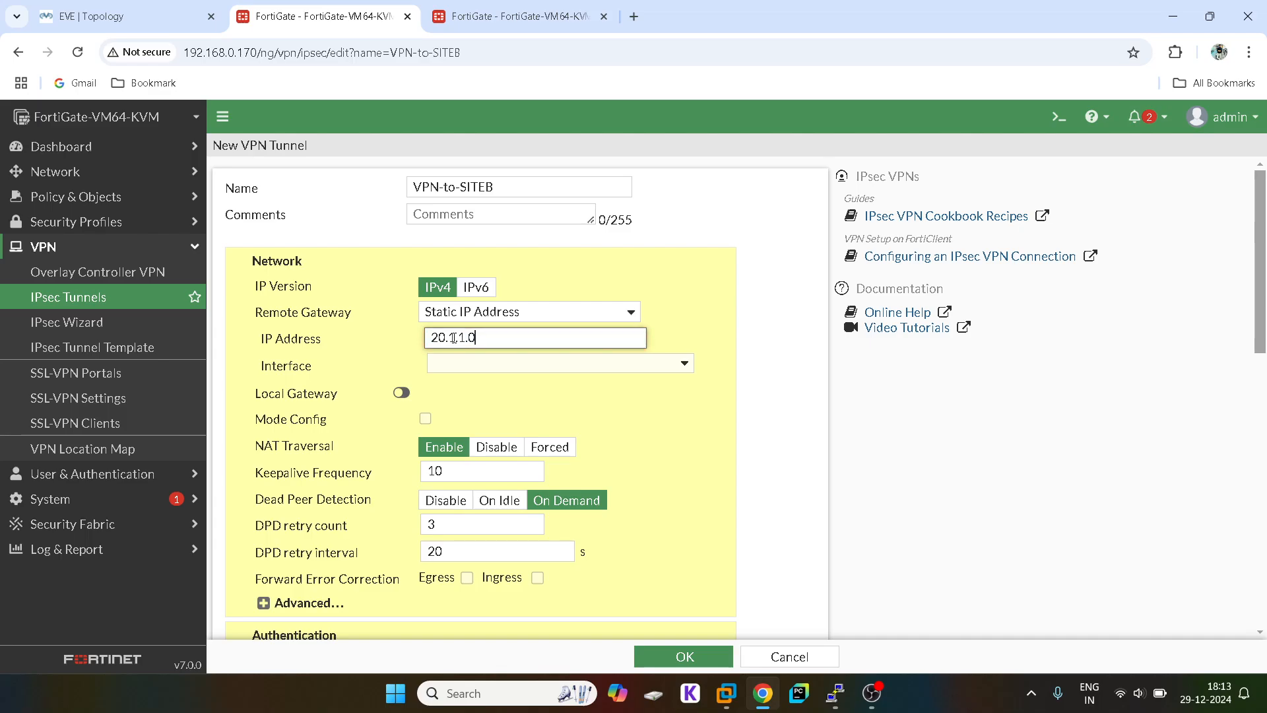
pyautogui.click(474, 318)
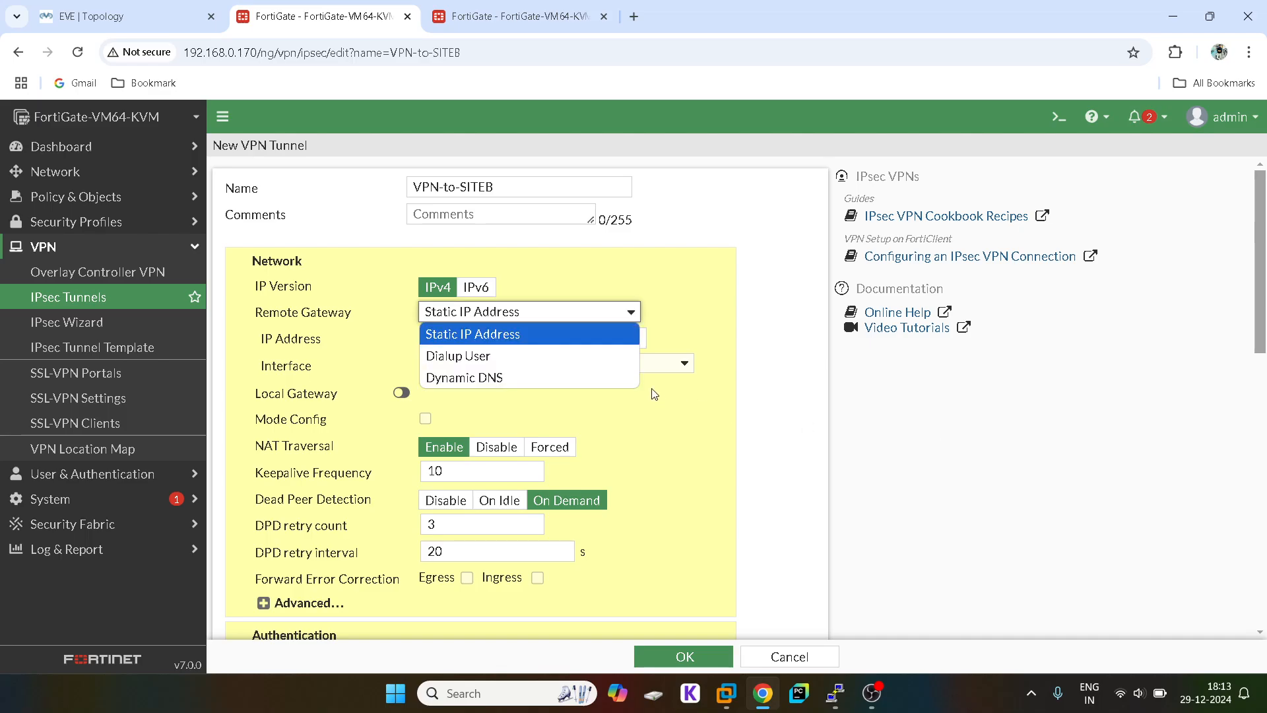
pyautogui.click(723, 293)
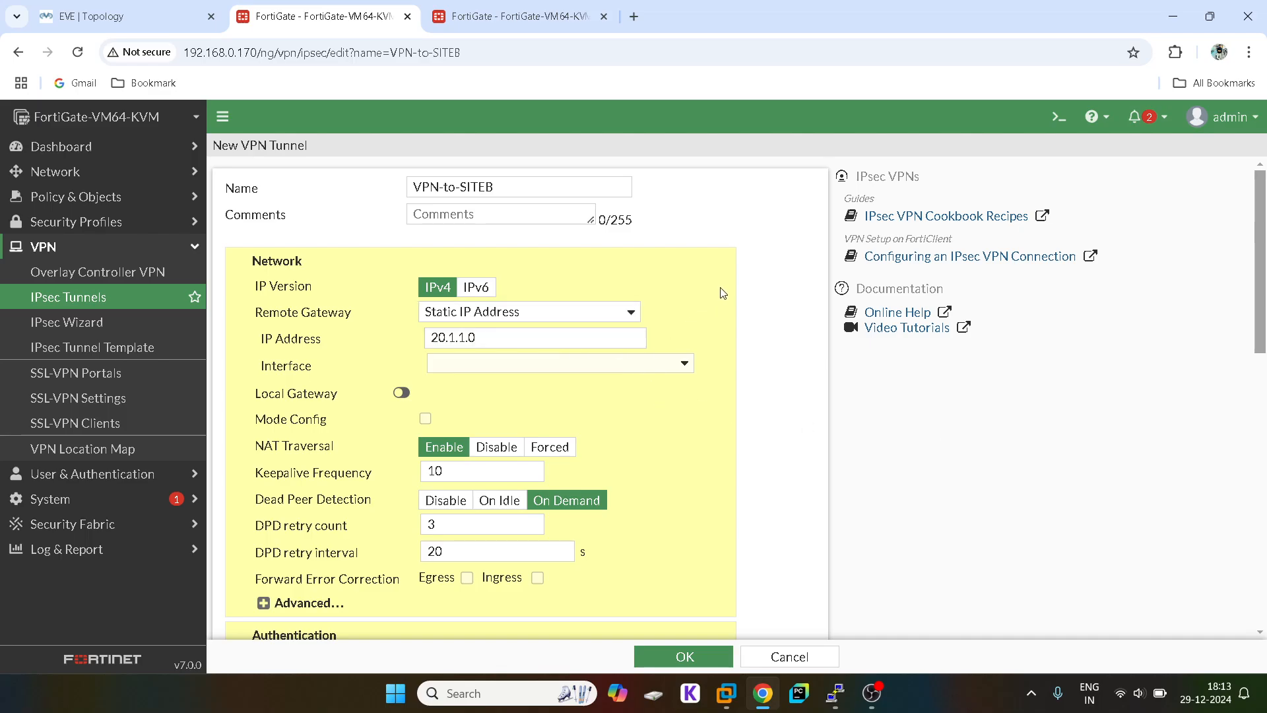
# Step: Choose port2 as the tunnel interface, leaving Local Gateway off
pyautogui.click(475, 362)
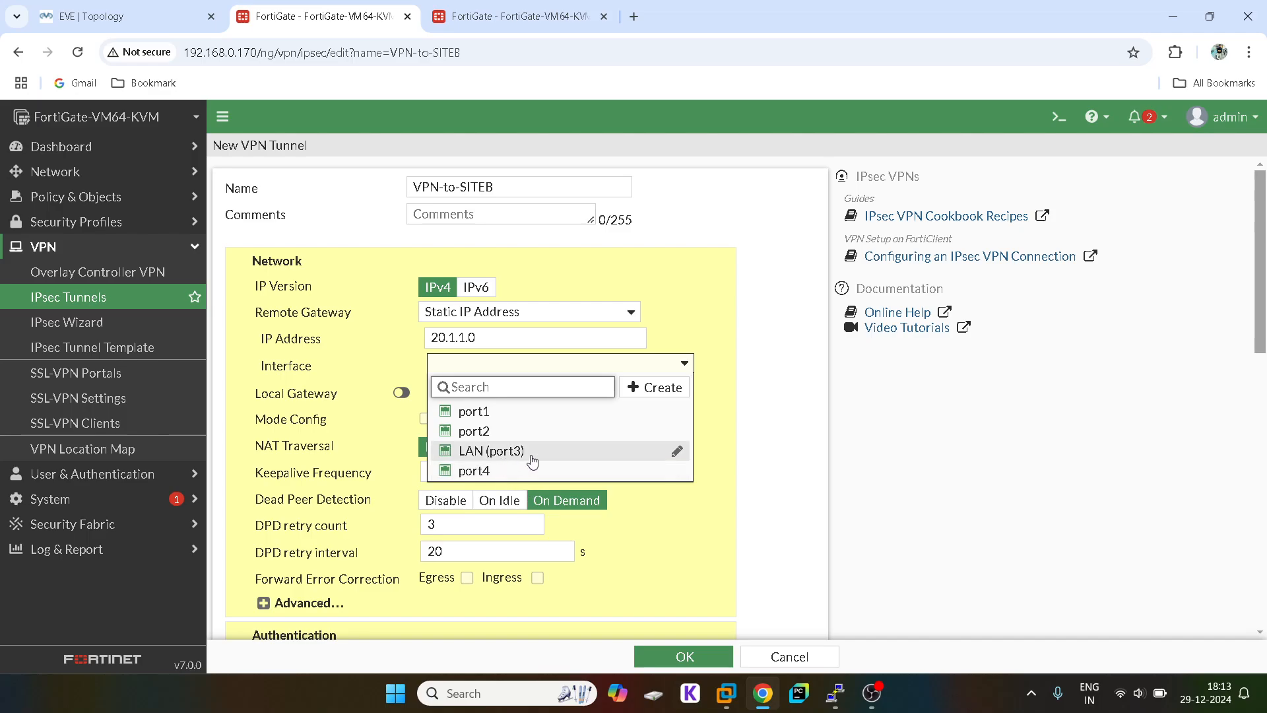
pyautogui.click(178, 13)
pyautogui.click(293, 6)
pyautogui.click(486, 449)
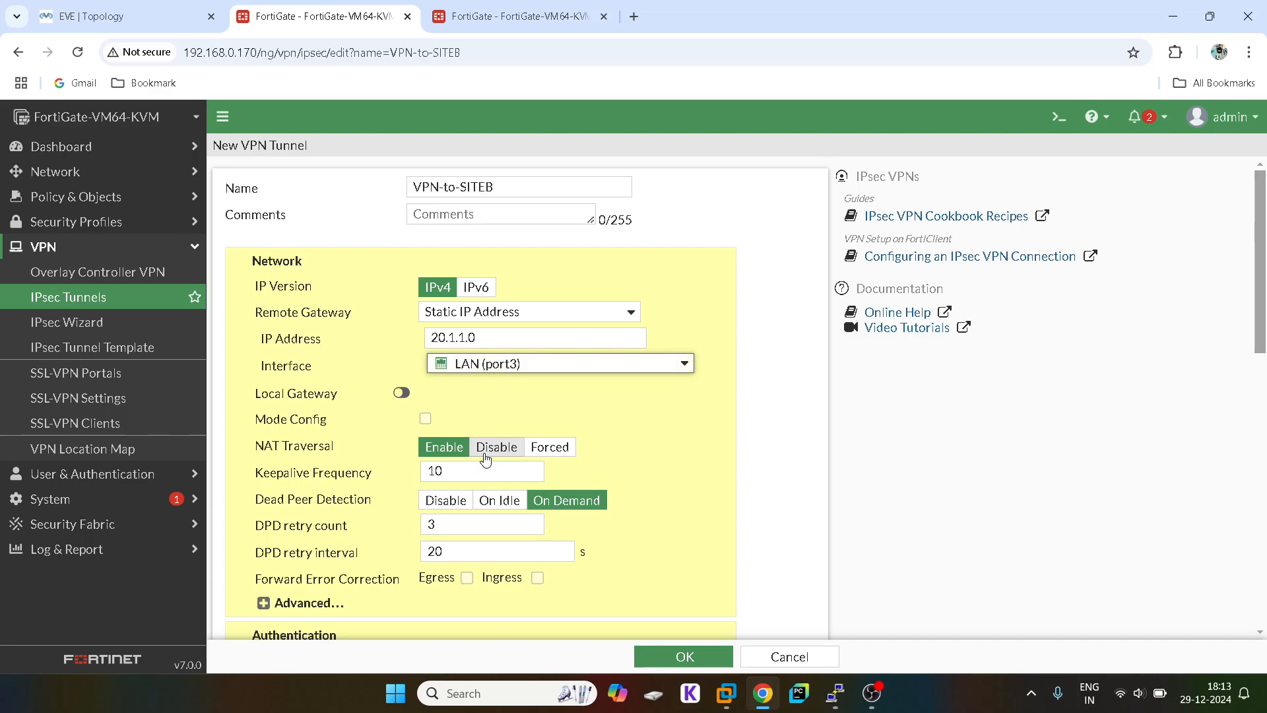
pyautogui.click(497, 363)
pyautogui.click(477, 429)
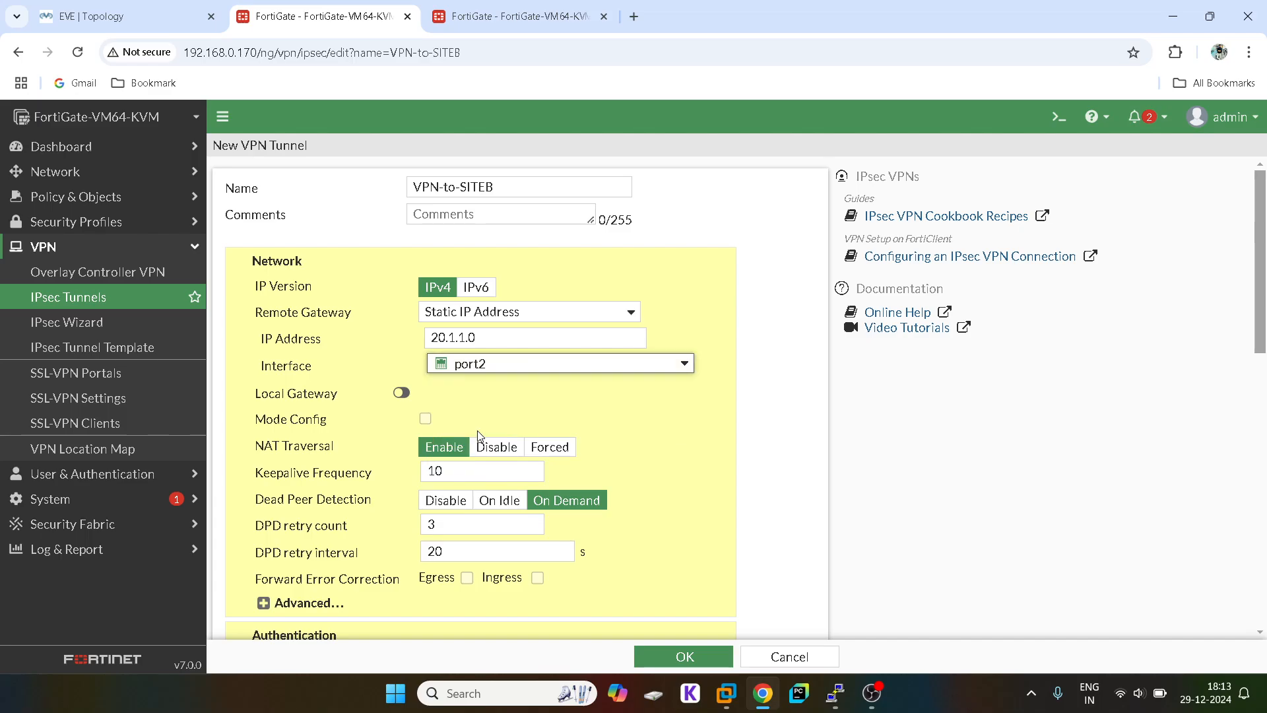
pyautogui.click(401, 393)
pyautogui.click(402, 394)
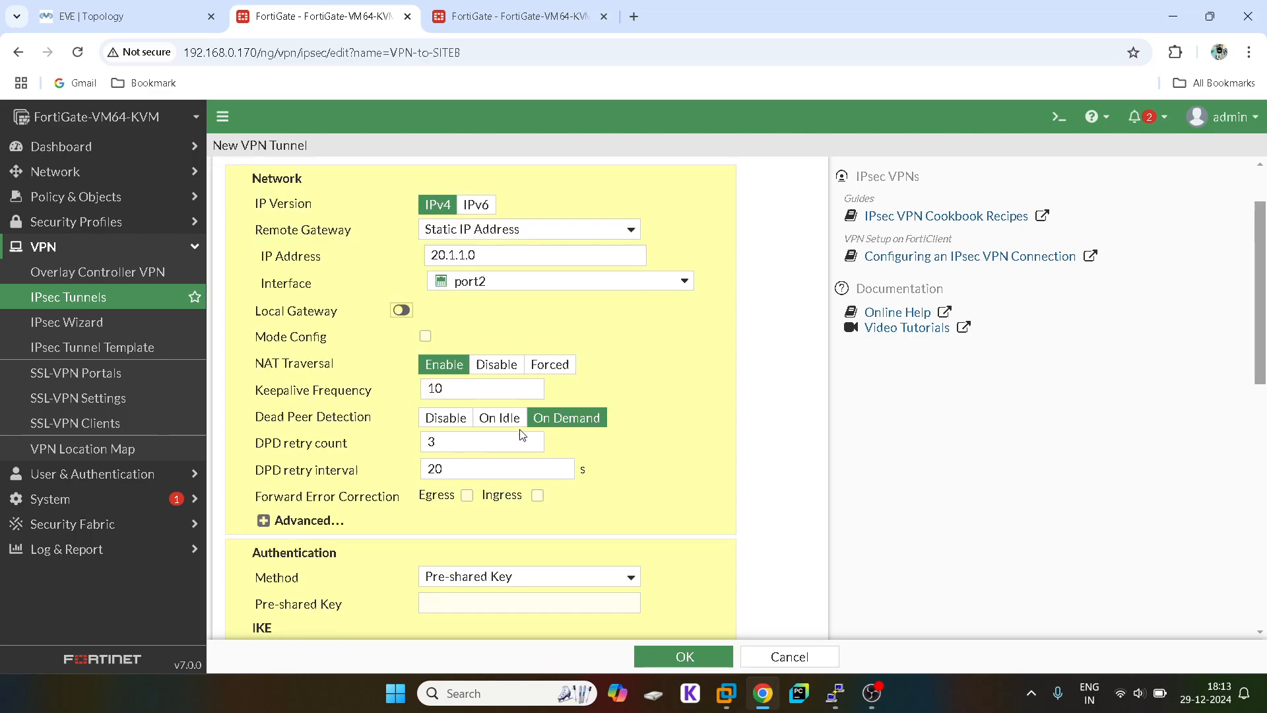
# Step: Scroll through the tunnel form and view the EVE lab topology diagram
pyautogui.scroll(-1, 520, 429)
pyautogui.scroll(-8, 474, 435)
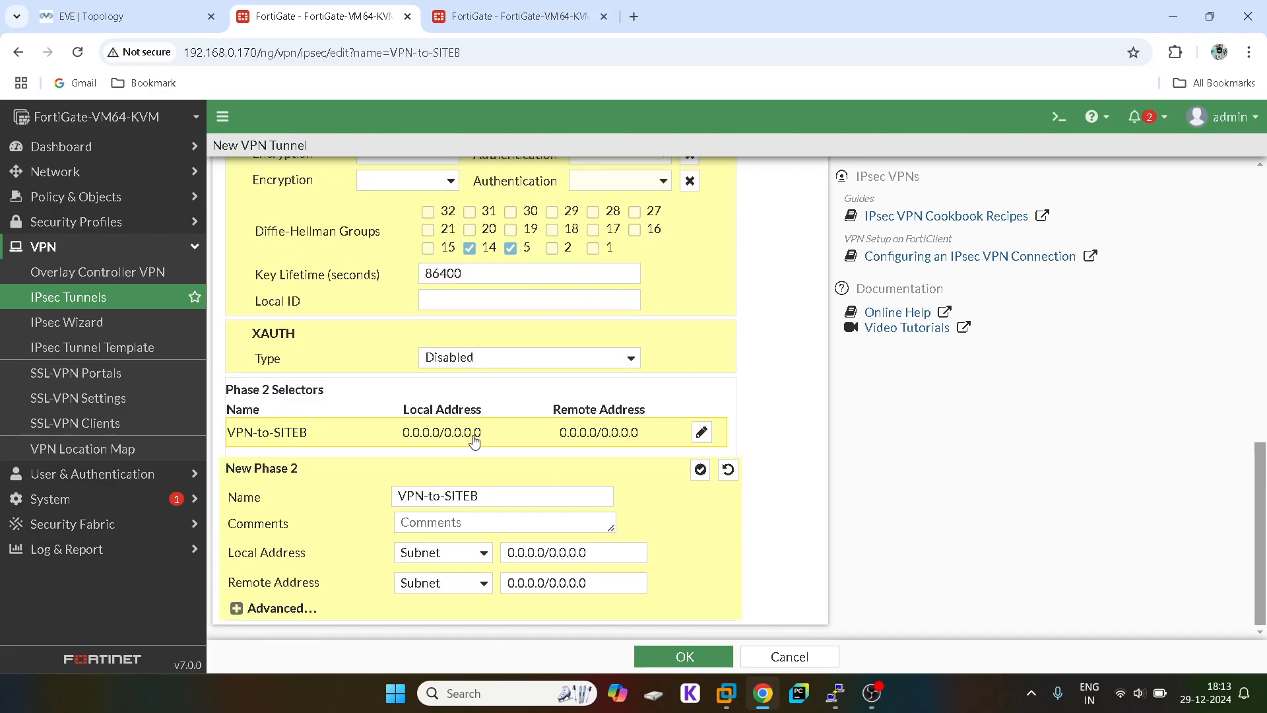
pyautogui.scroll(10, 474, 440)
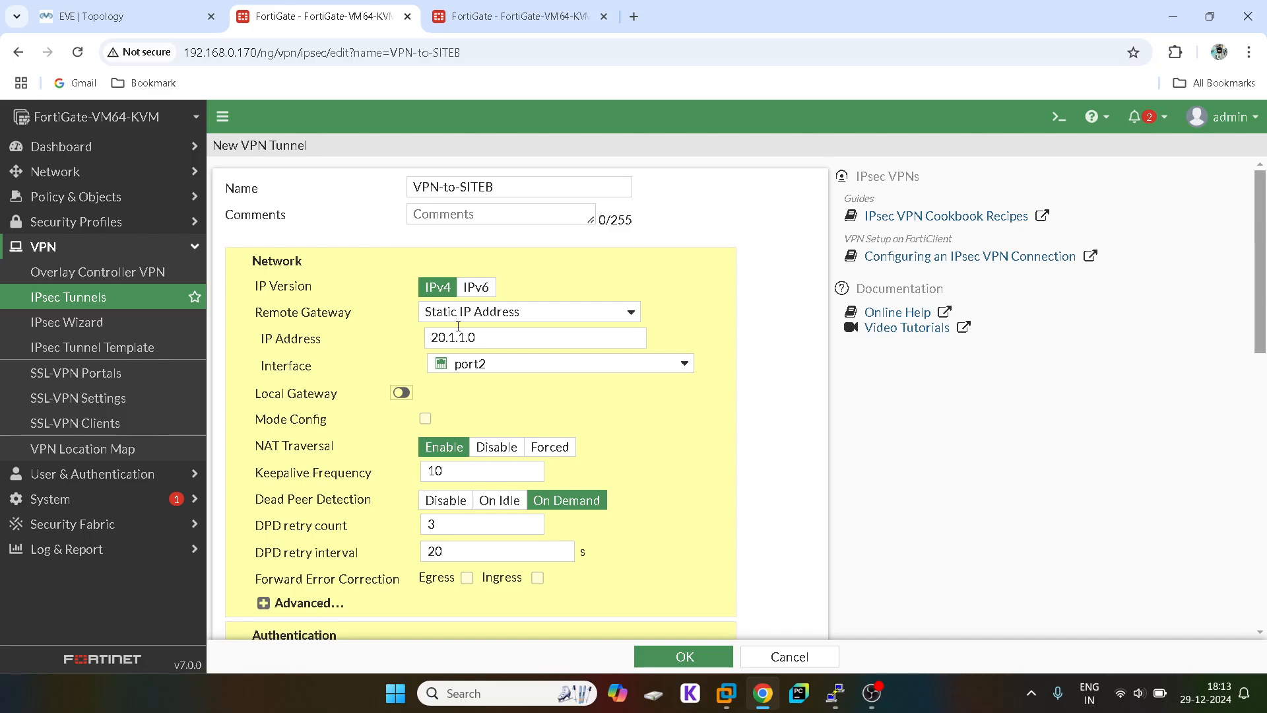
pyautogui.click(139, 9)
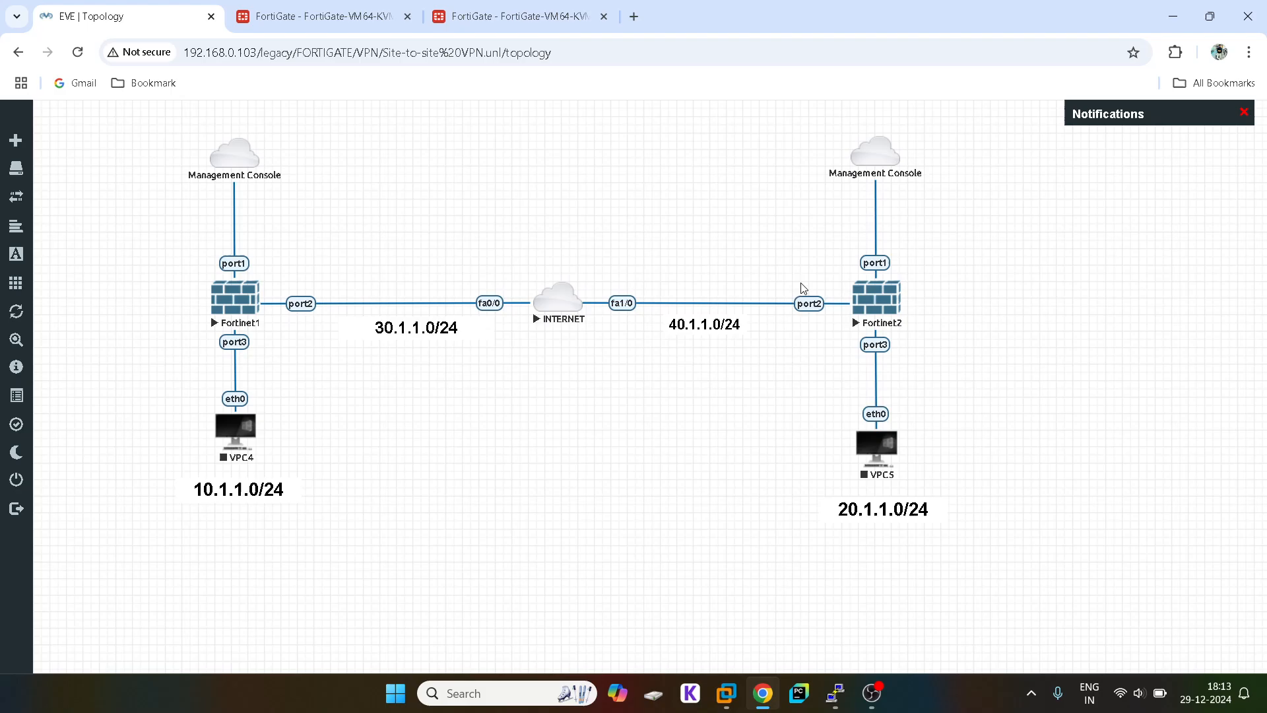
# Step: Read port2's IP on the second firewall and correct the remote gateway to 40.1.1.1
pyautogui.click(474, 8)
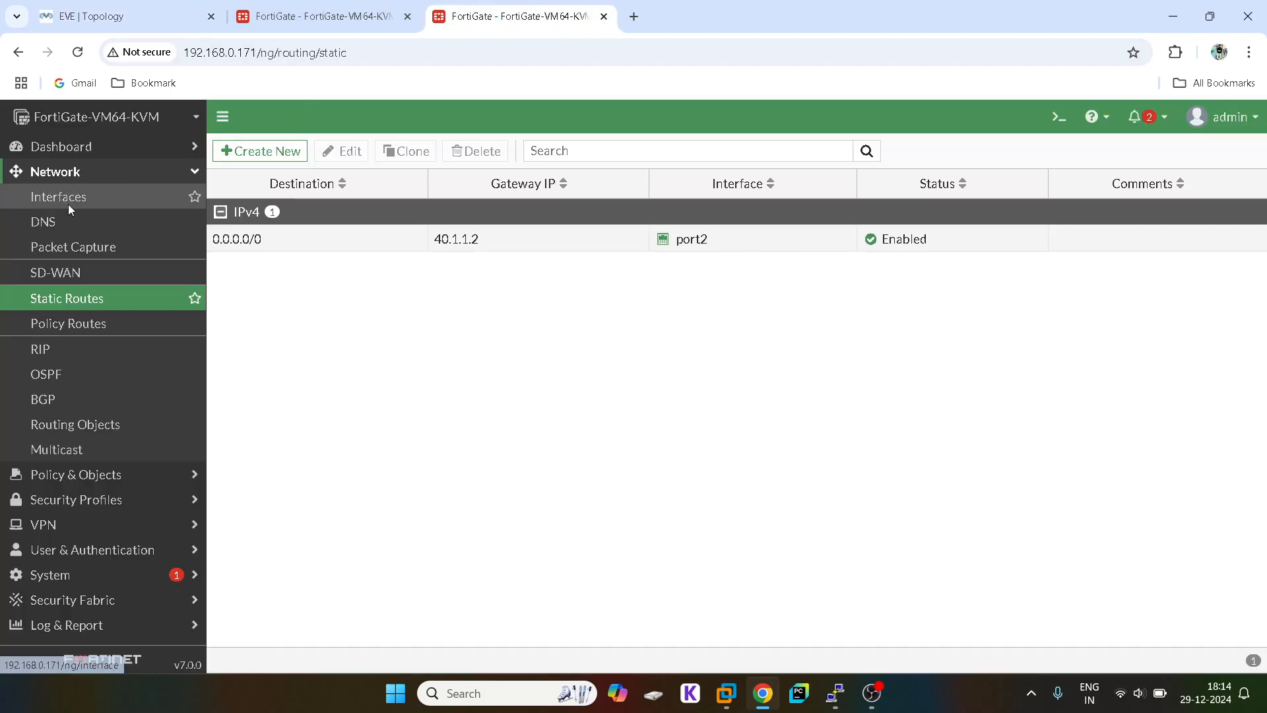
pyautogui.click(77, 208)
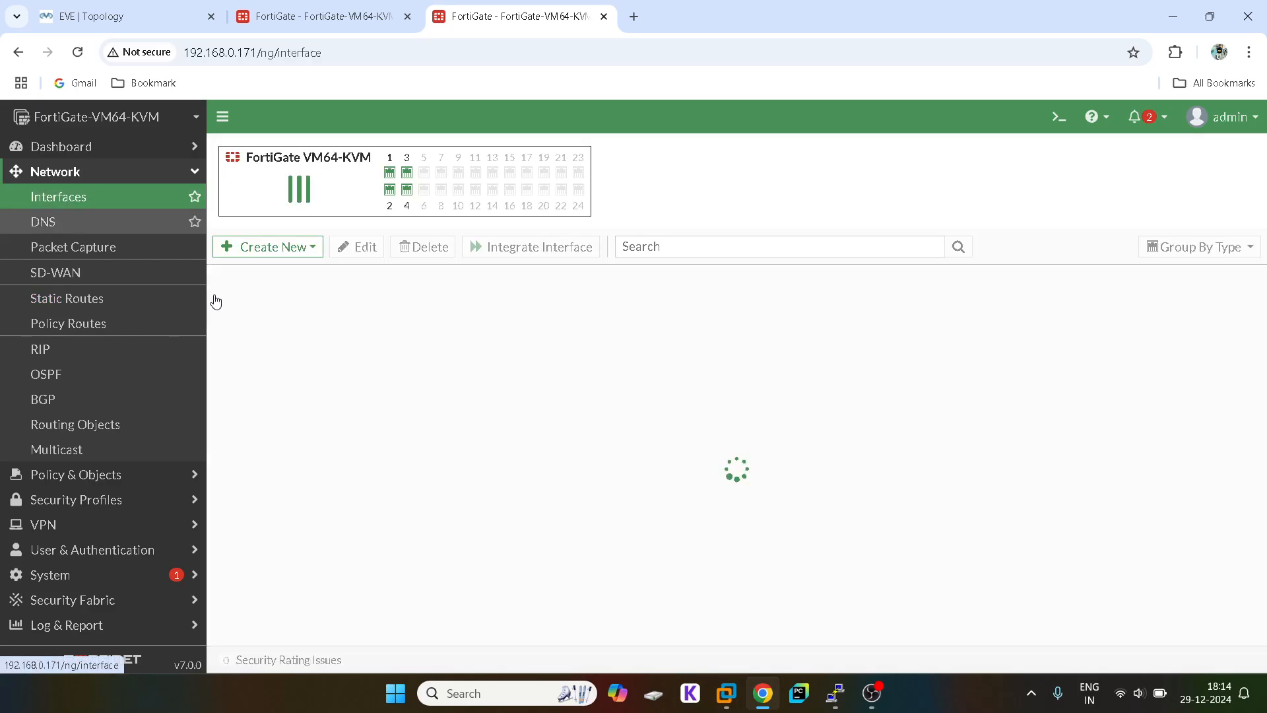
pyautogui.click(315, 12)
pyautogui.click(439, 339)
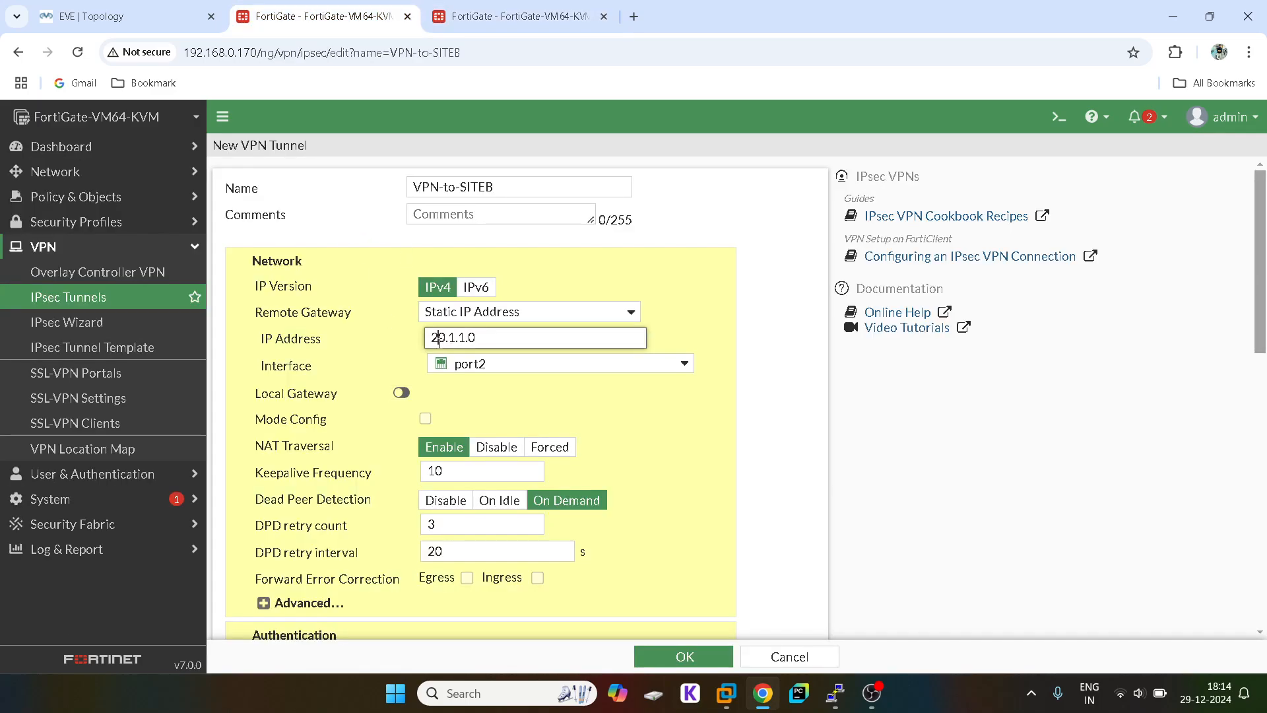
pyautogui.press('BackSpace')
pyautogui.write('4')
pyautogui.press('BackSpace')
pyautogui.write('1')
pyautogui.scroll(-1, 396, 429)
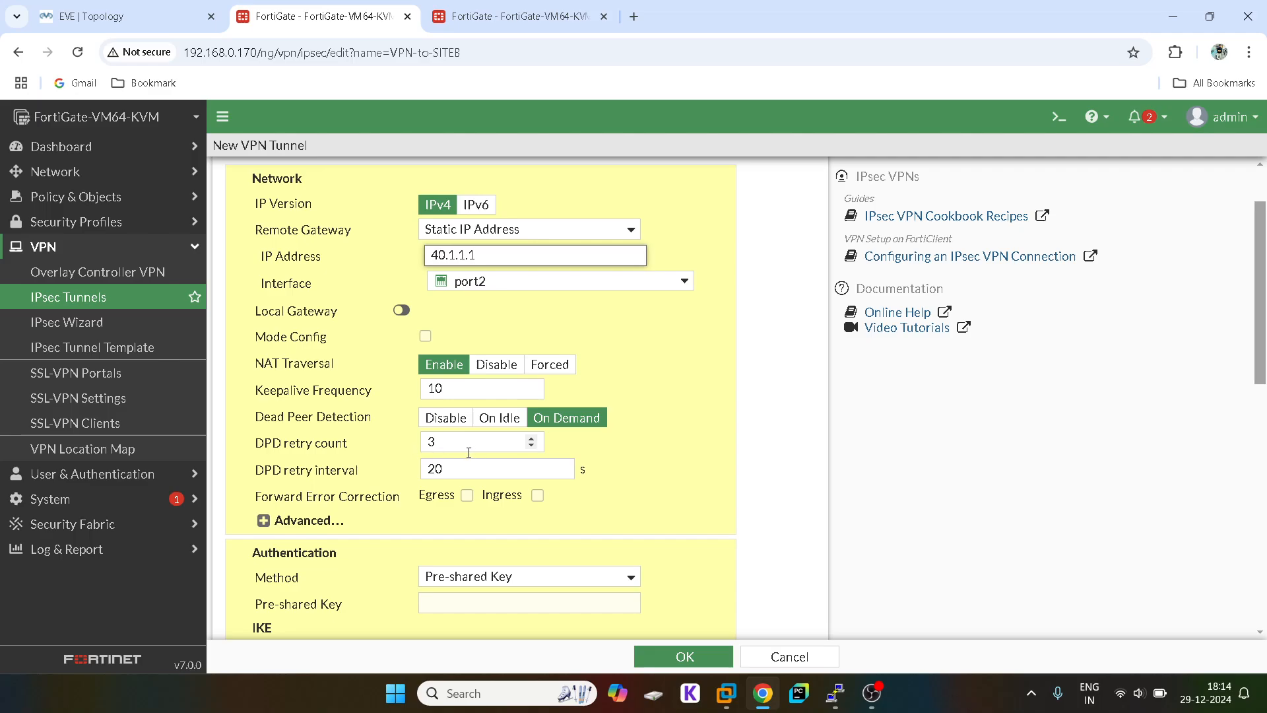
# Step: Review the Advanced options and keep the authentication method on Pre-shared Key
pyautogui.click(263, 521)
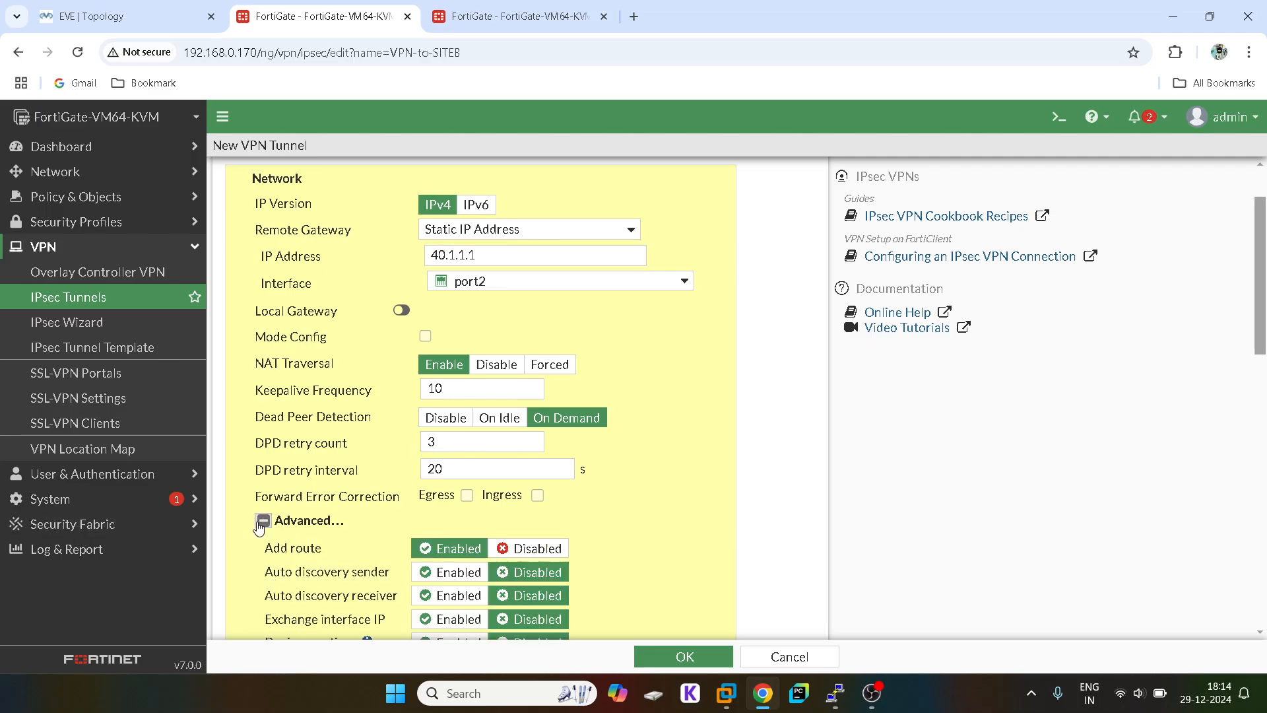
pyautogui.scroll(-2, 308, 492)
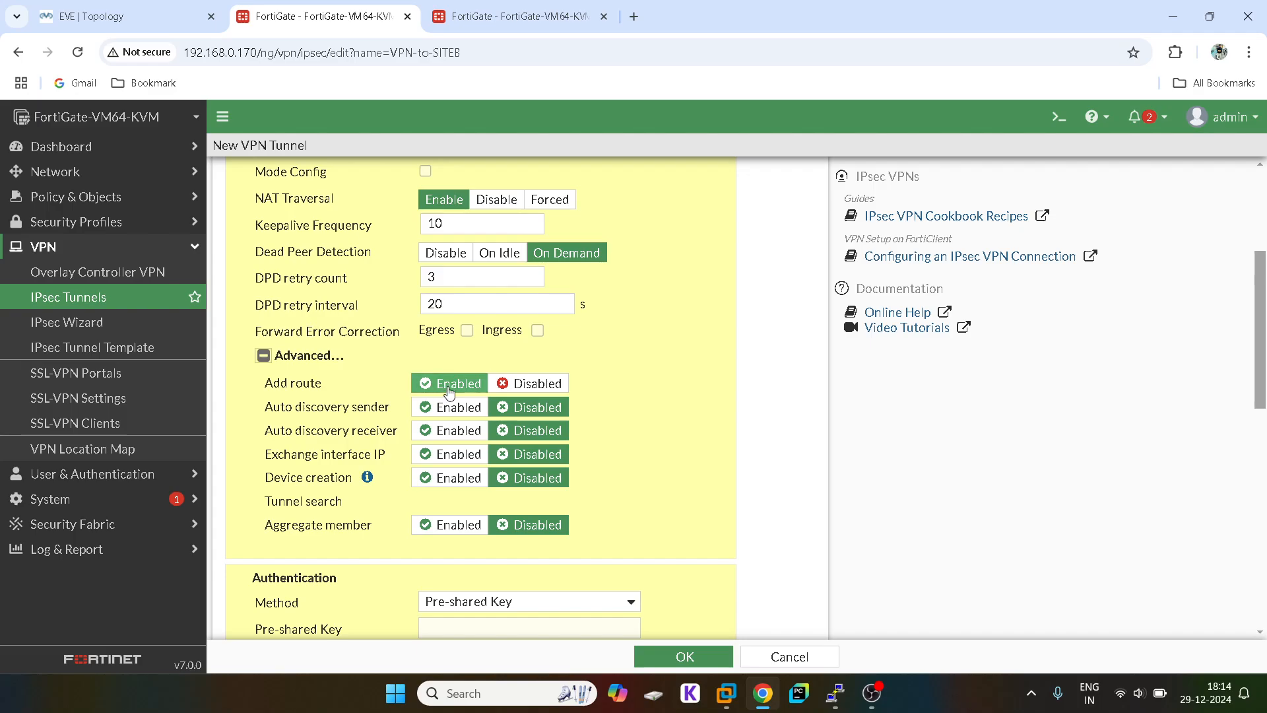
pyautogui.click(263, 355)
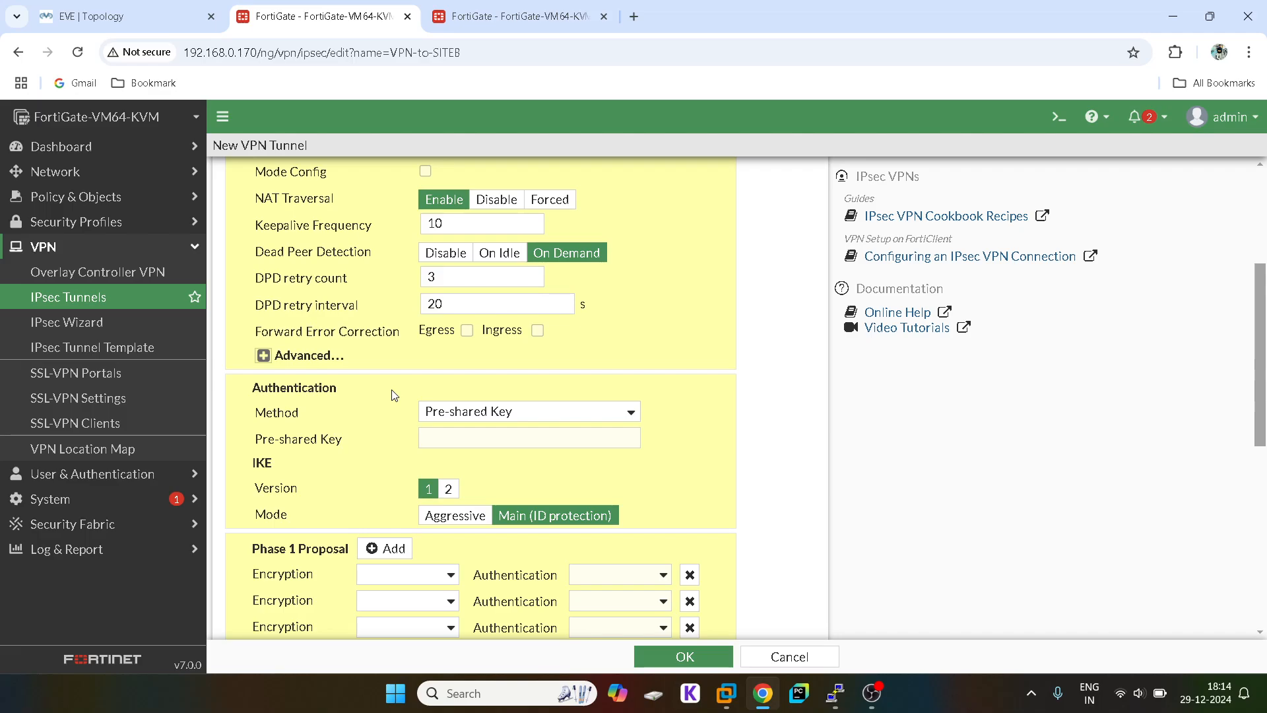
pyautogui.click(518, 416)
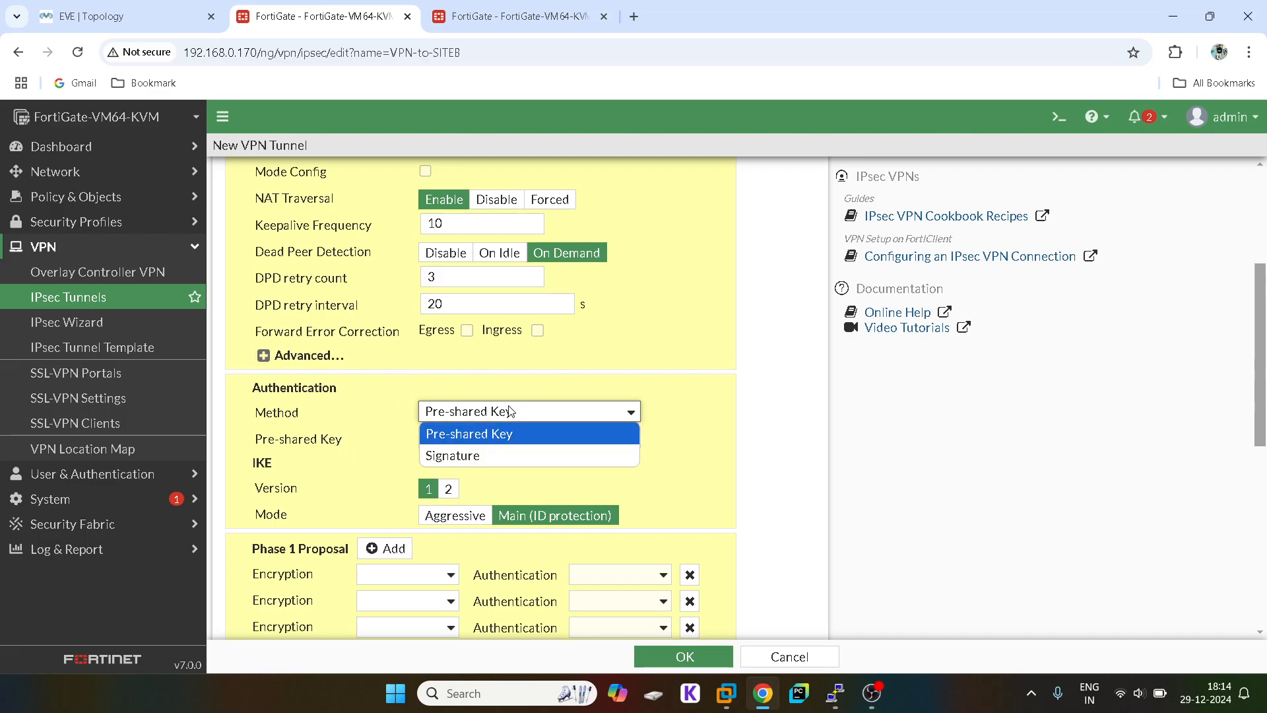
pyautogui.click(470, 455)
pyautogui.click(472, 410)
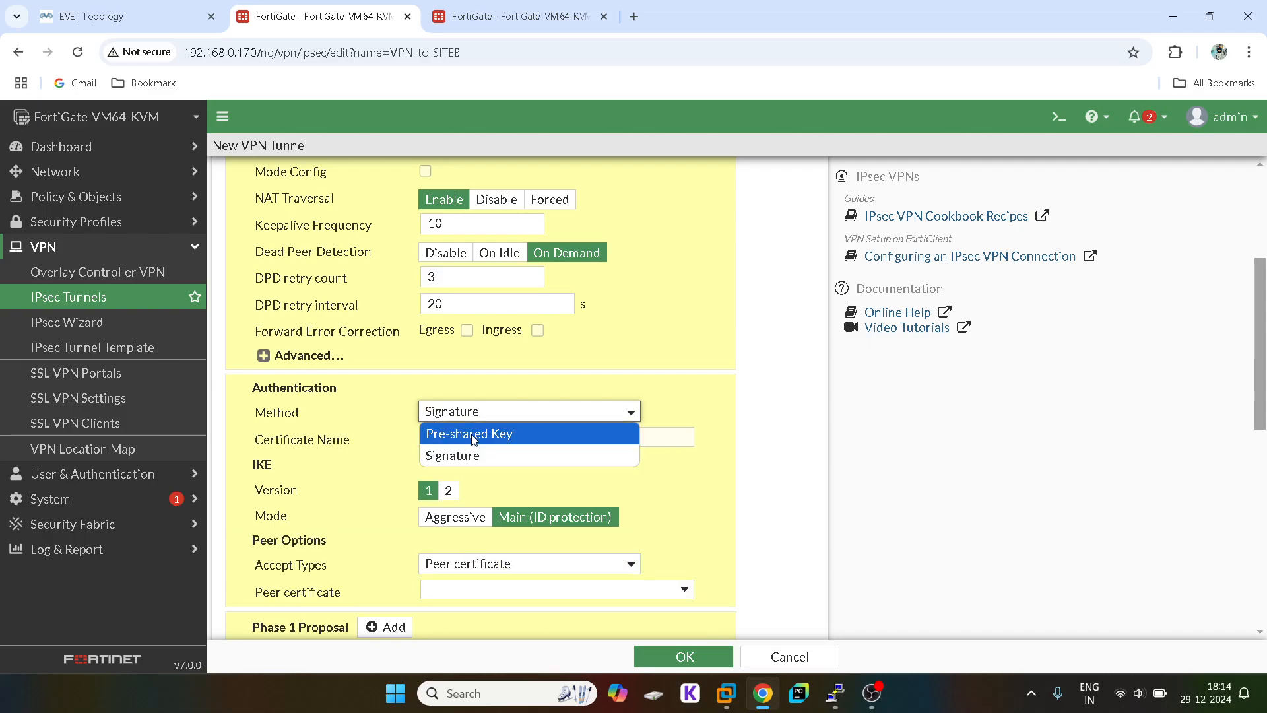
pyautogui.click(473, 435)
# Step: Enter the pre-shared key and leave IKE mode on Main (ID protection)
pyautogui.click(465, 433)
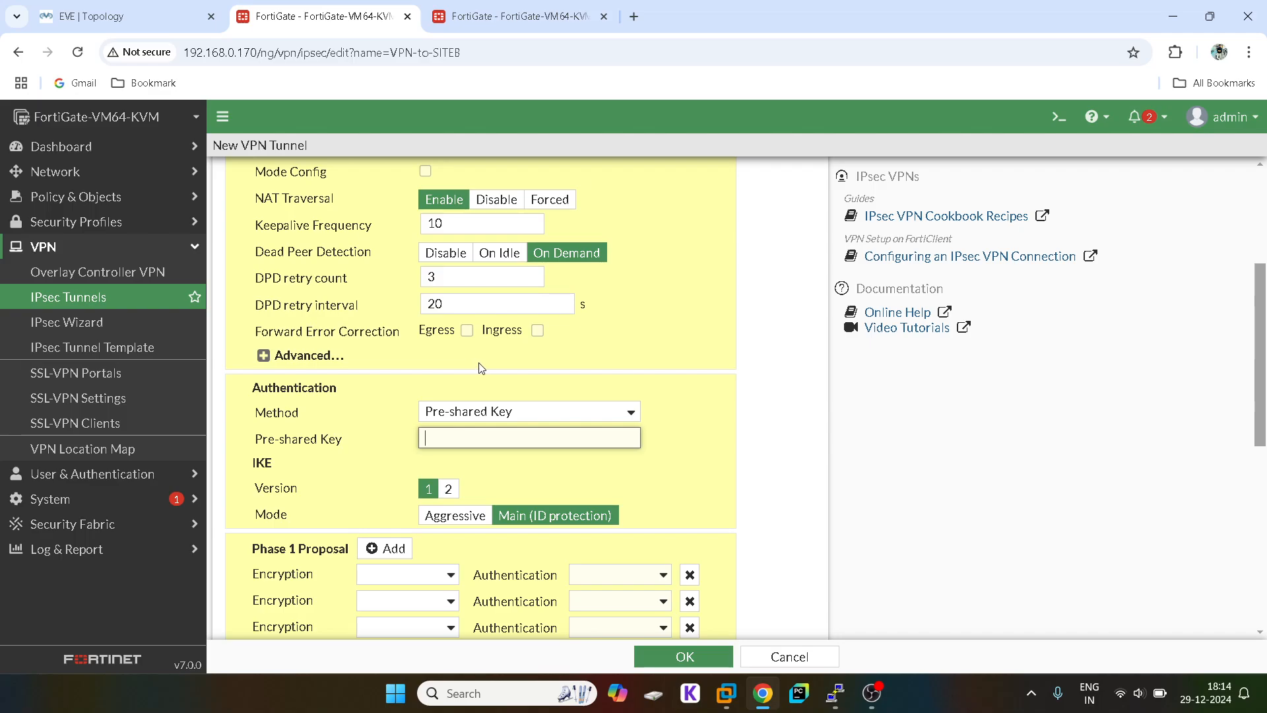
pyautogui.write('f')
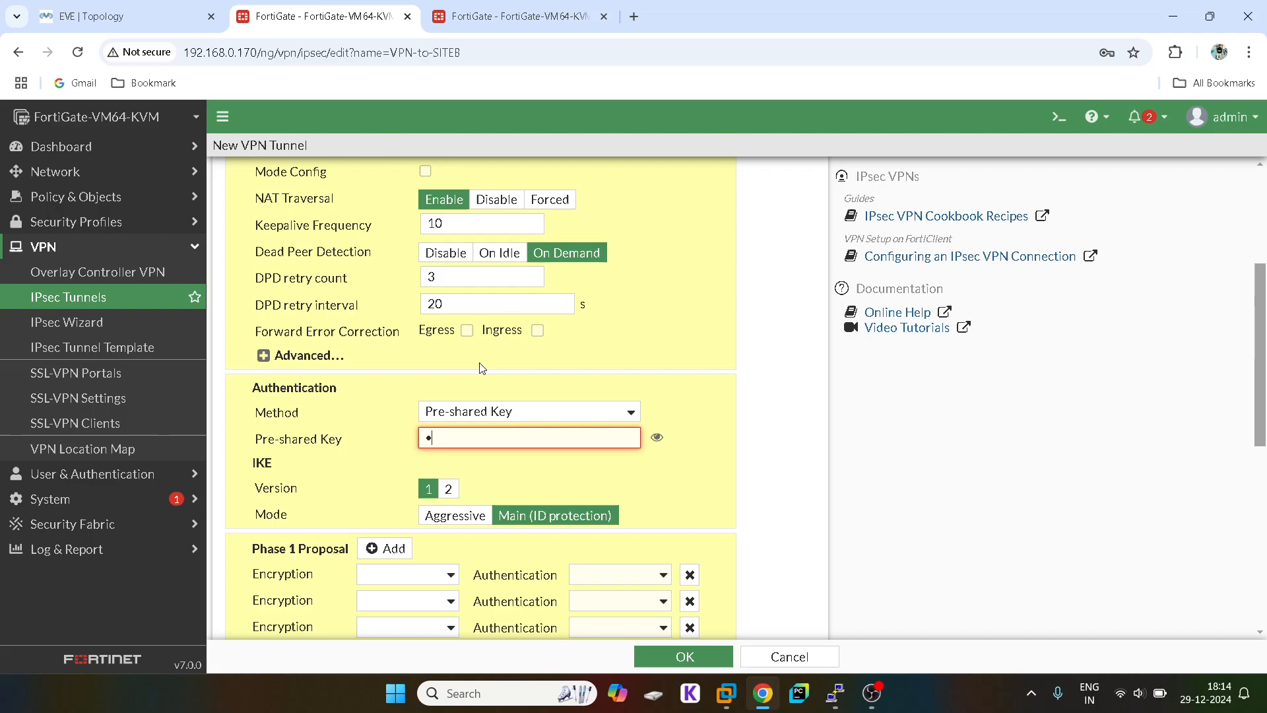
pyautogui.write('•••••')
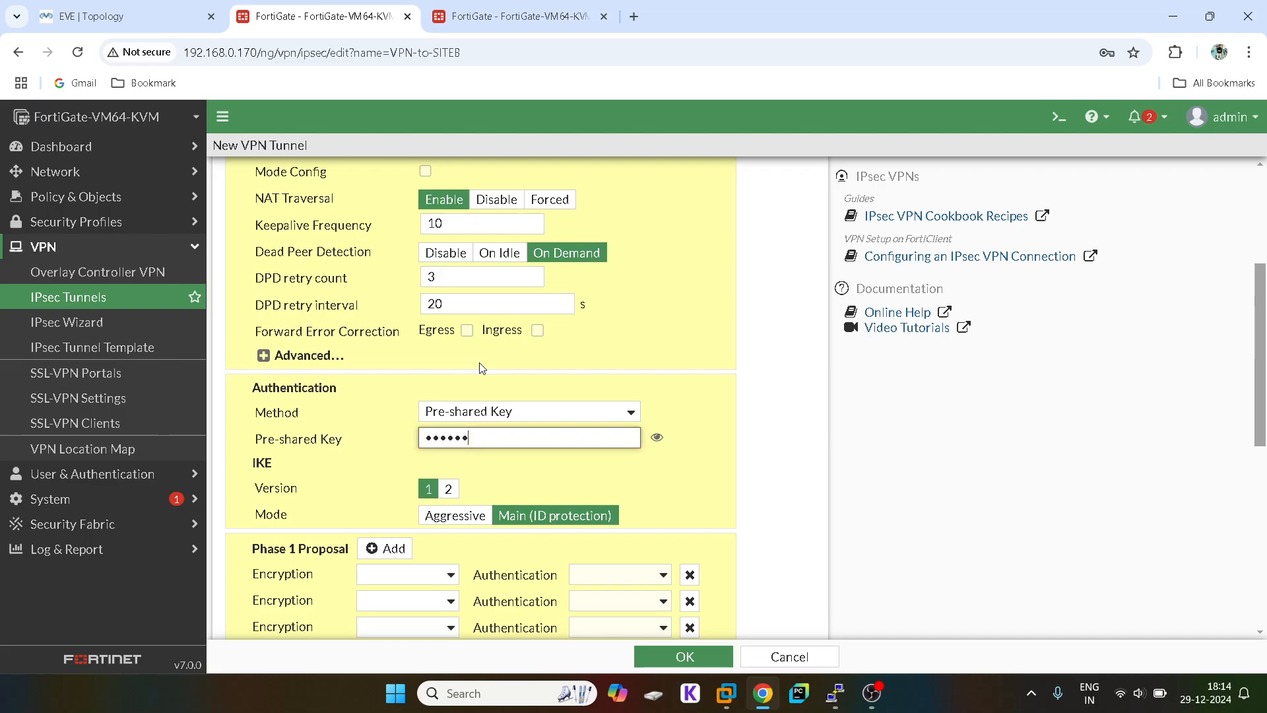
pyautogui.click(657, 438)
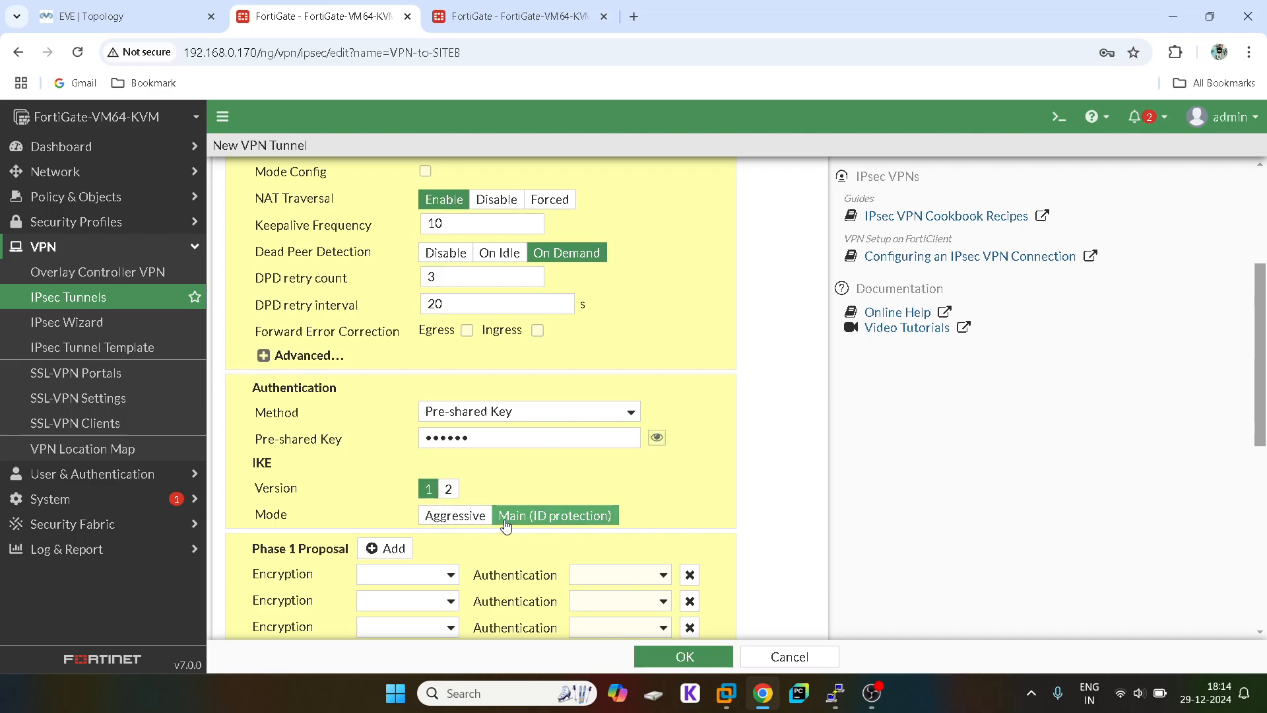
pyautogui.click(437, 516)
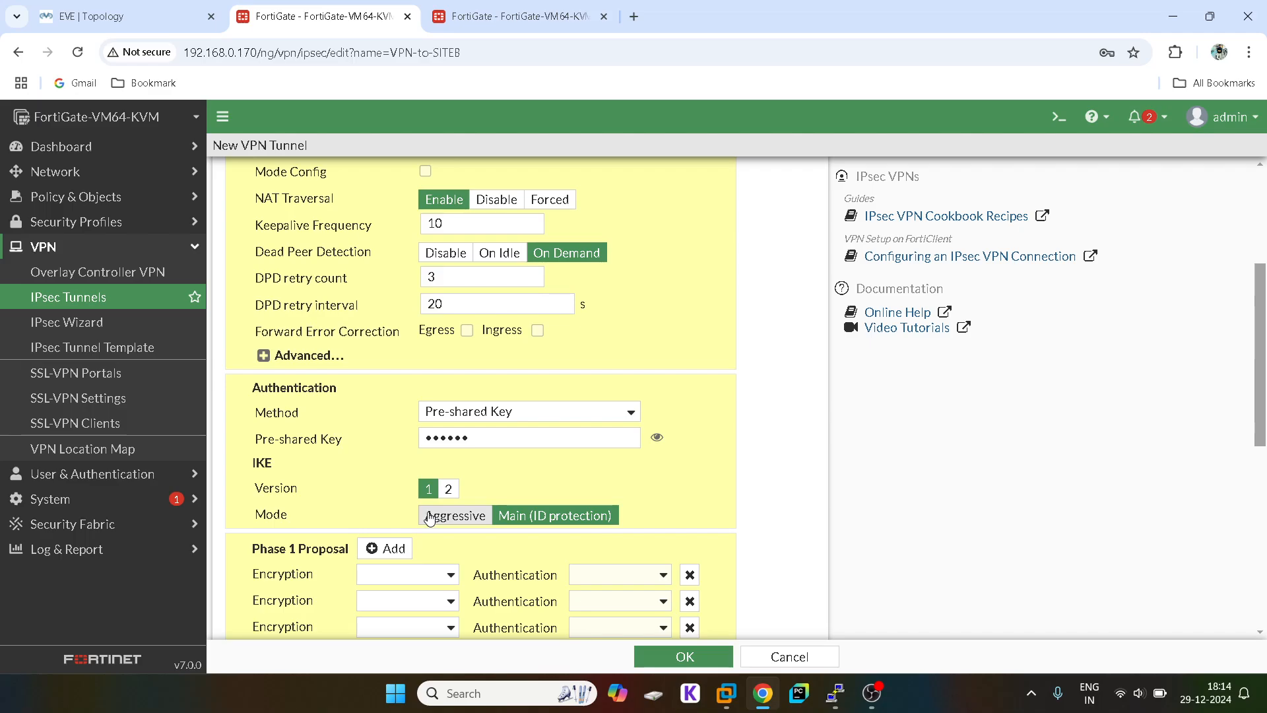
pyautogui.click(513, 516)
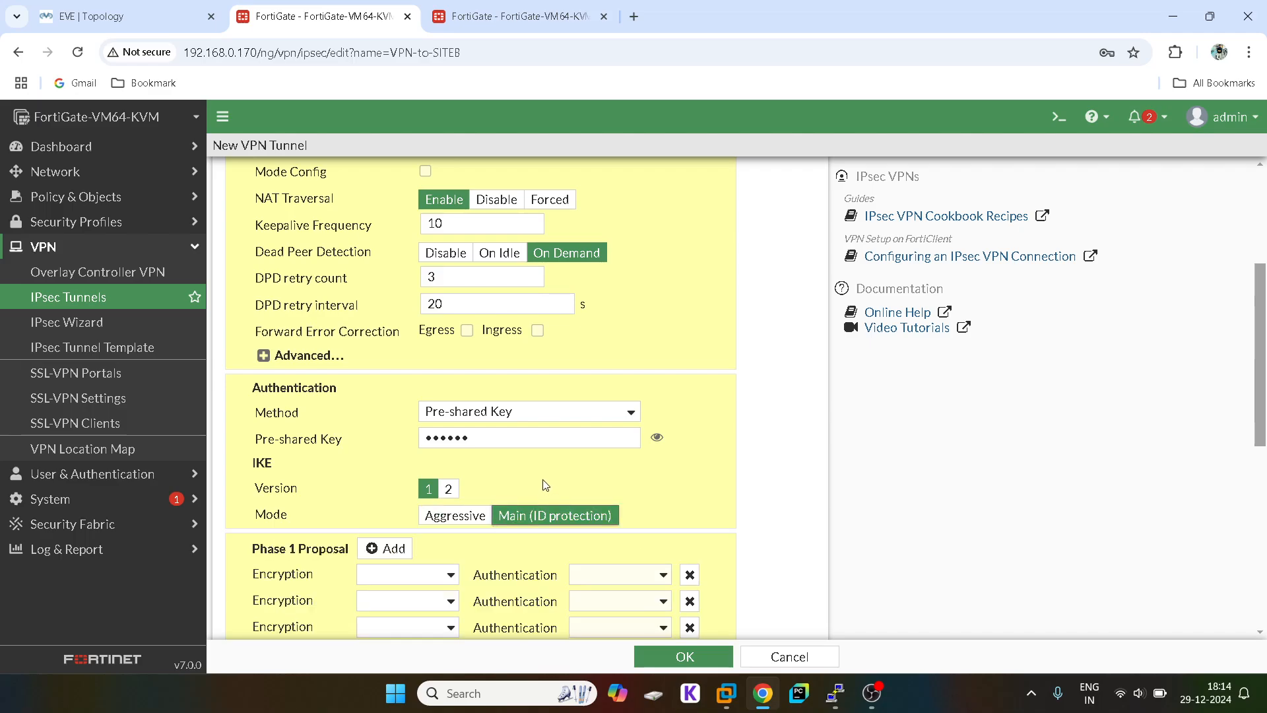
# Step: Set the first Phase 1 proposal to DES/SHA256 and tick DH groups 14 and 5
pyautogui.scroll(-1, 545, 485)
pyautogui.click(402, 495)
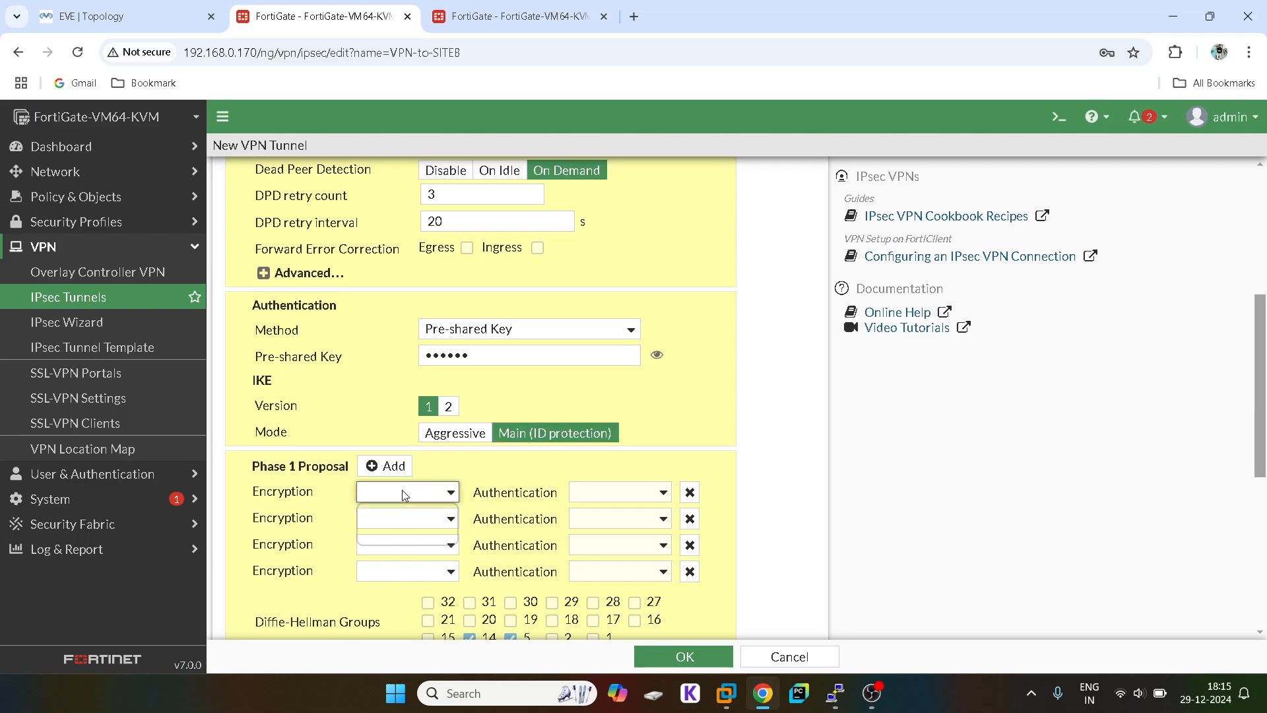
pyautogui.click(389, 535)
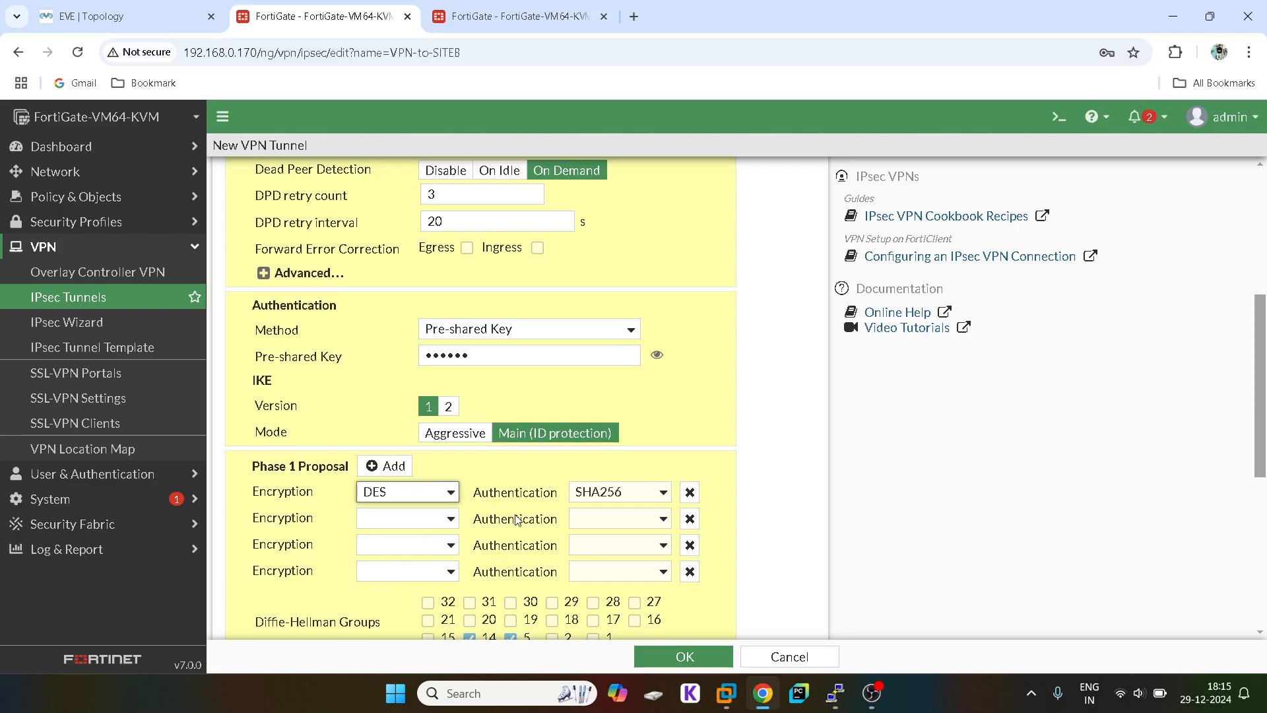
pyautogui.click(602, 496)
pyautogui.click(595, 554)
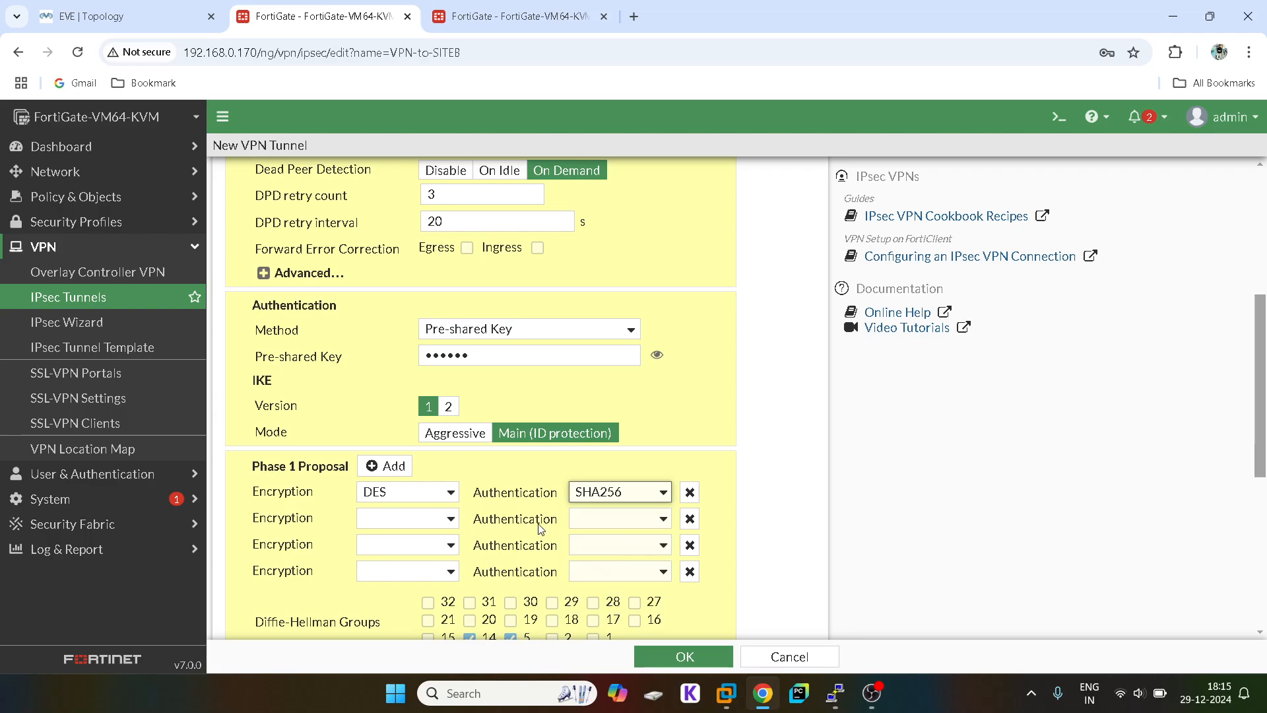
pyautogui.scroll(-1, 539, 528)
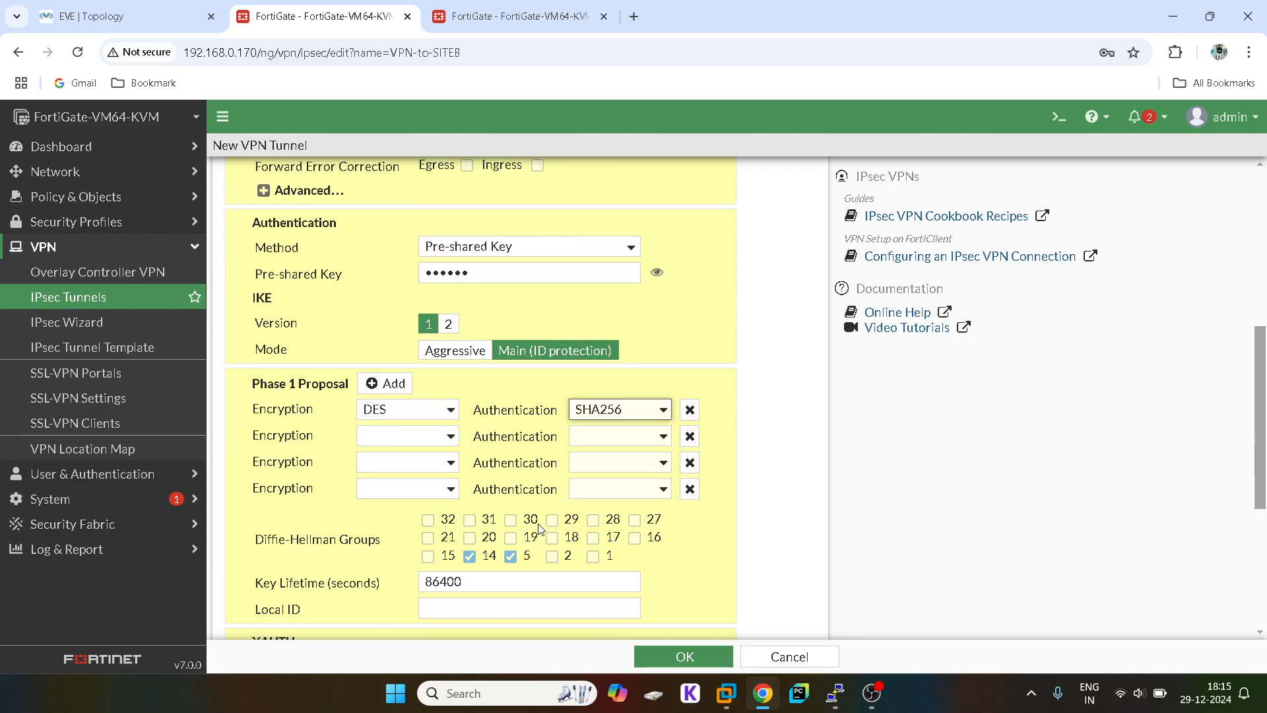
pyautogui.click(470, 558)
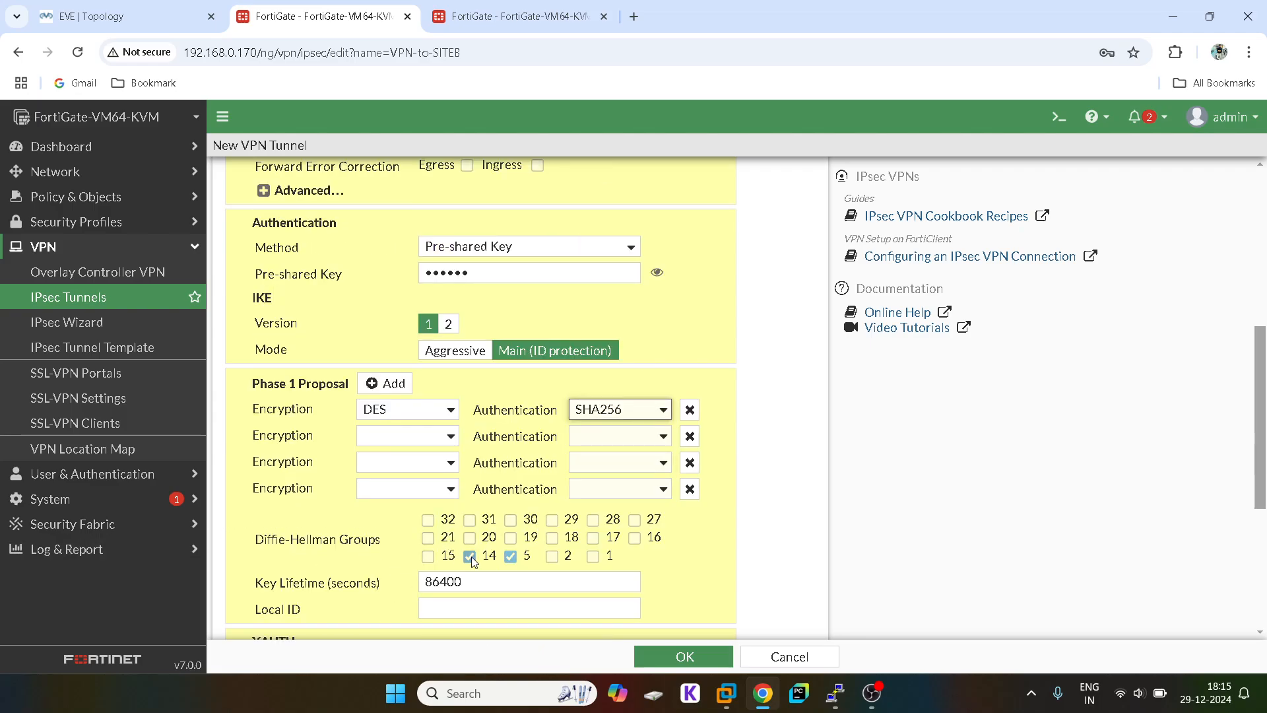
pyautogui.click(510, 556)
pyautogui.click(614, 410)
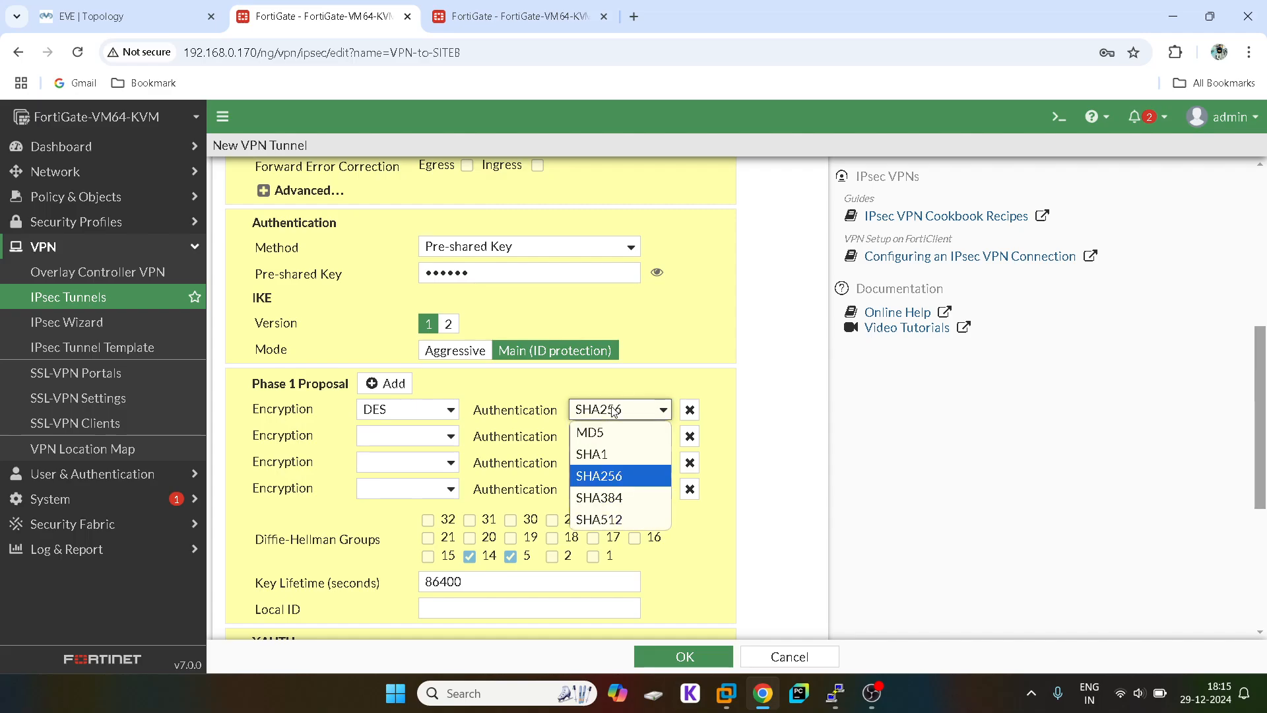
pyautogui.click(599, 477)
pyautogui.scroll(-2, 601, 480)
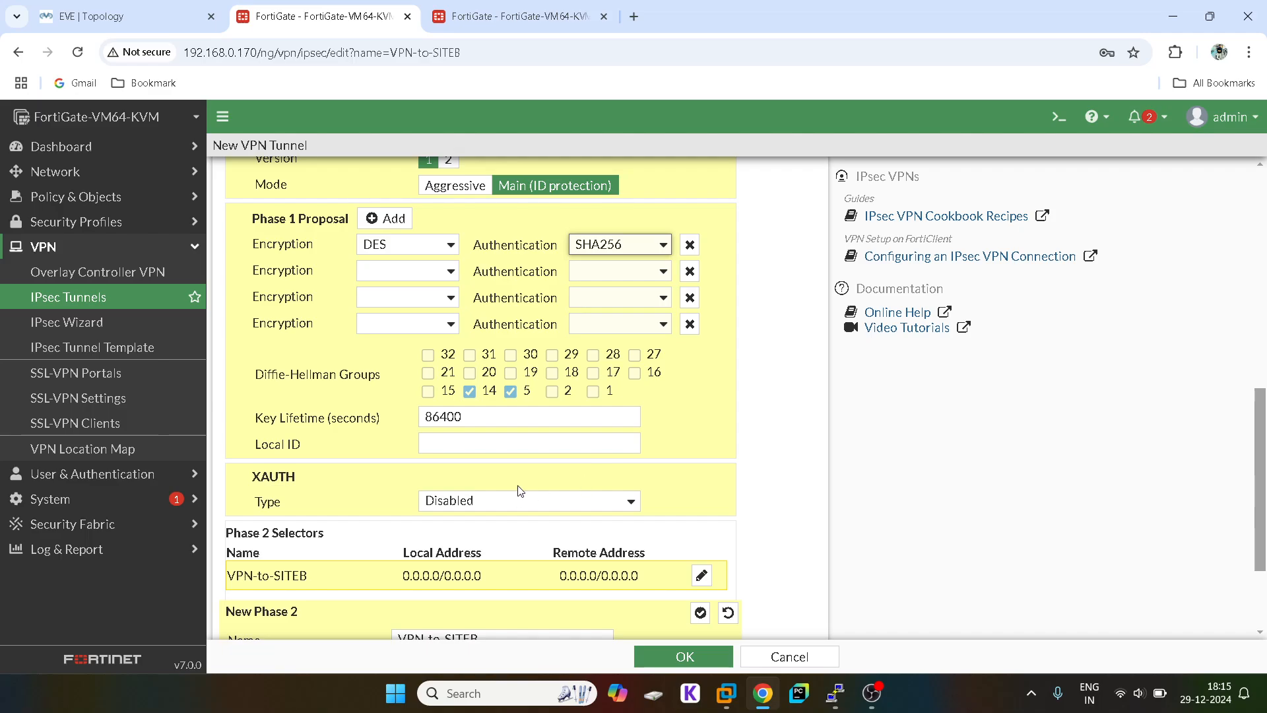
pyautogui.scroll(-1, 521, 490)
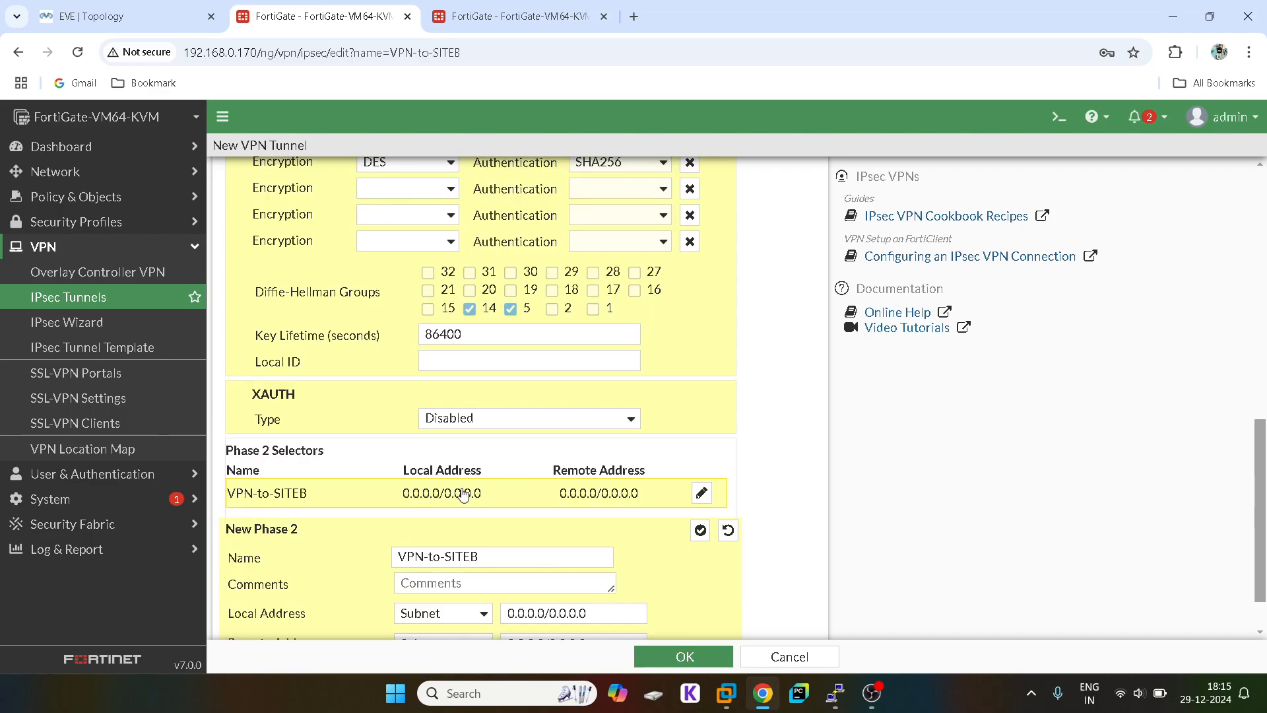
# Step: Inspect the selector address fields and confirm the Network and Authentication sections with OK
pyautogui.doubleClick(421, 494)
pyautogui.click(704, 496)
pyautogui.scroll(-1, 706, 504)
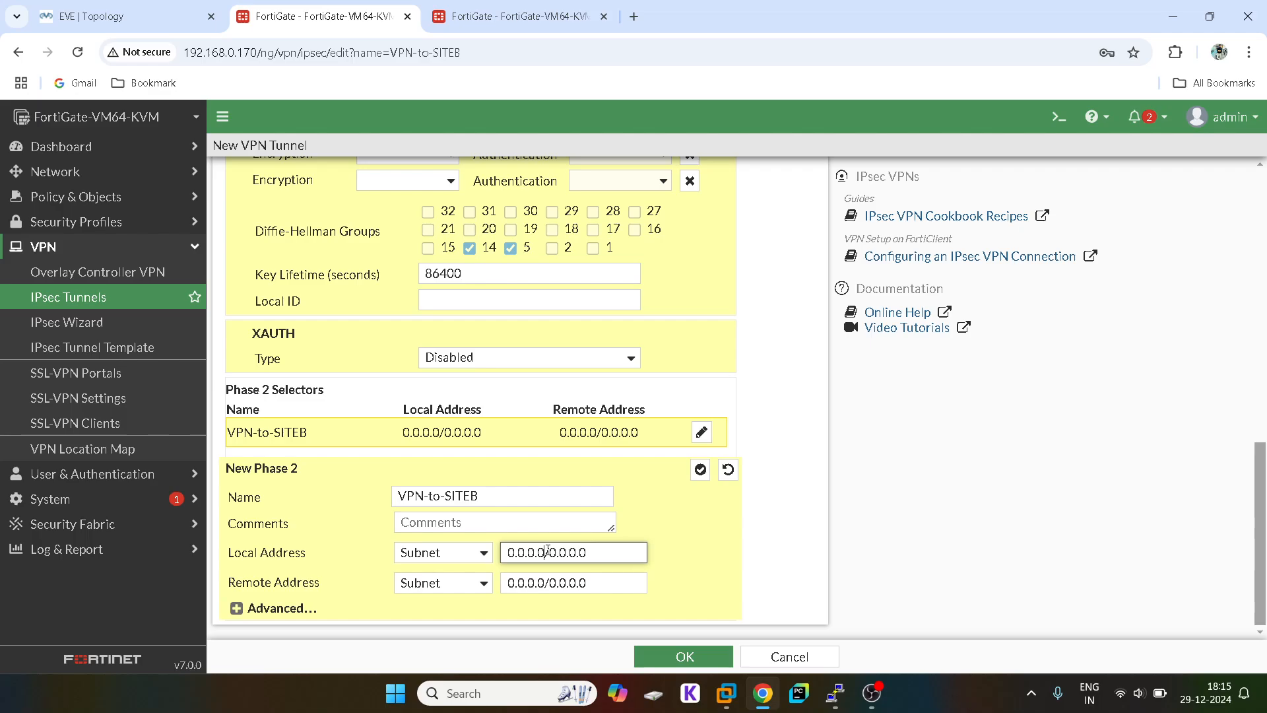
pyautogui.tripleClick(472, 430)
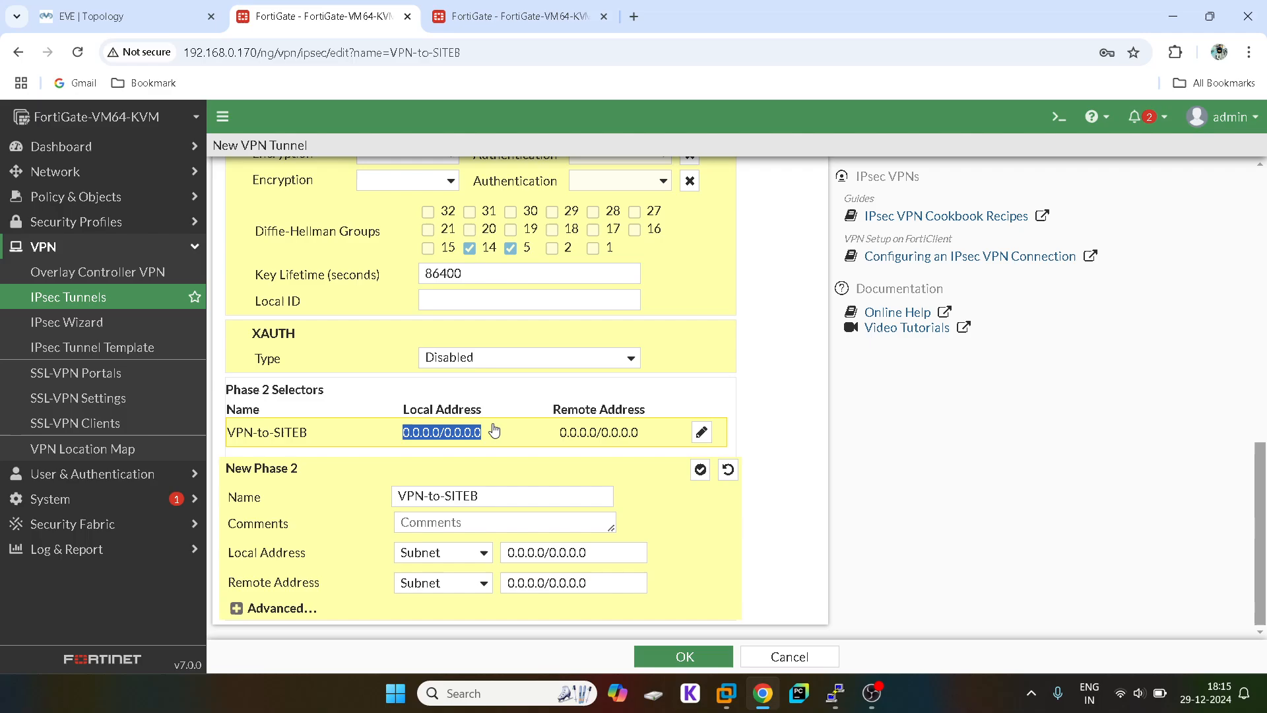
pyautogui.click(765, 404)
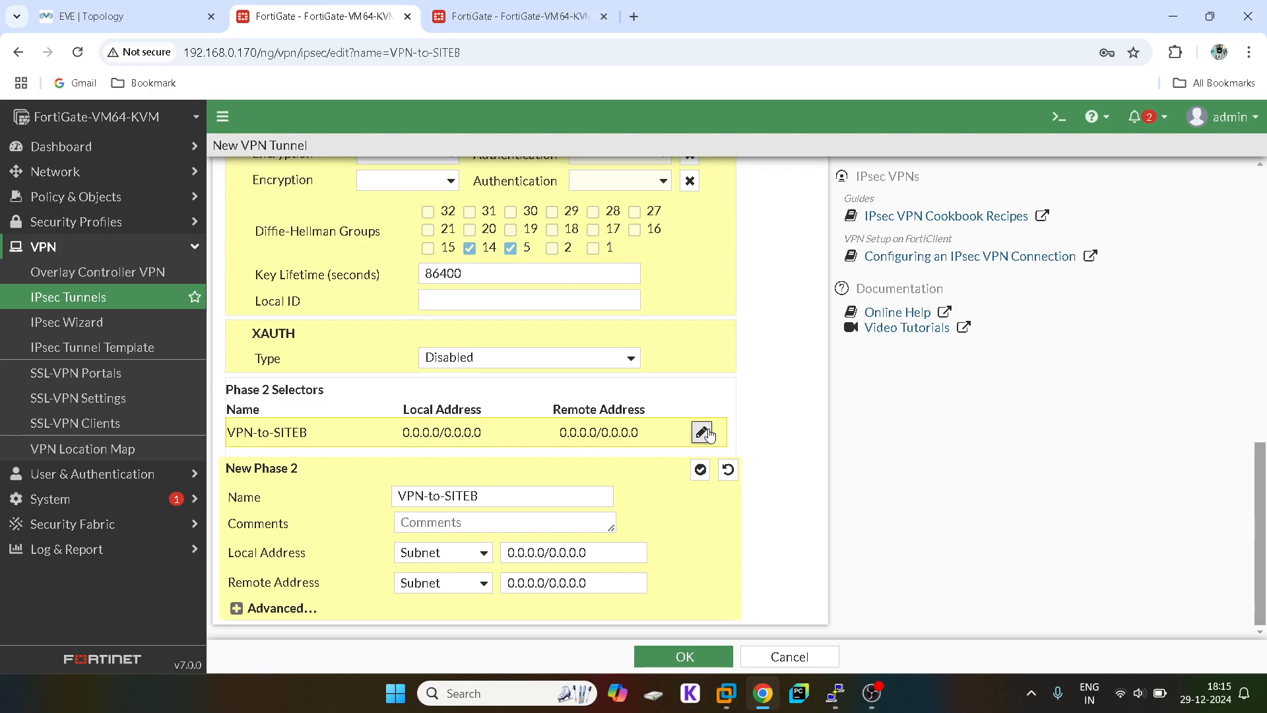
pyautogui.scroll(15, 517, 514)
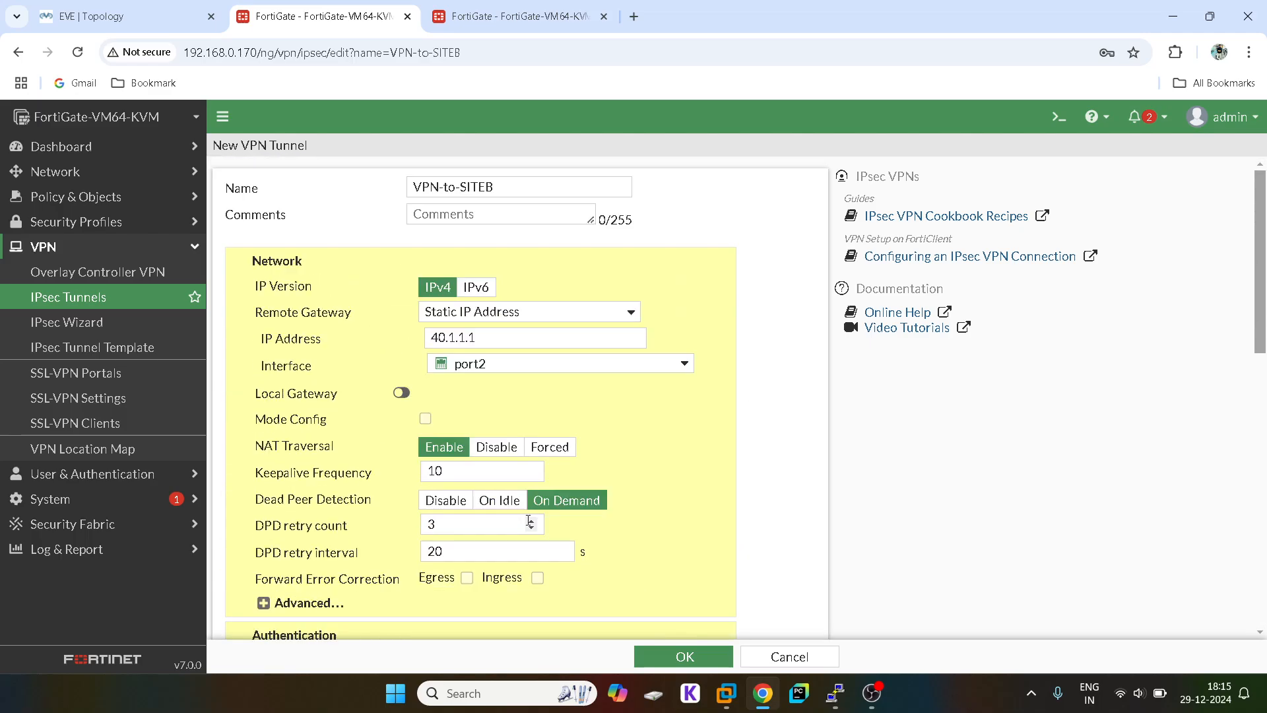
pyautogui.click(672, 655)
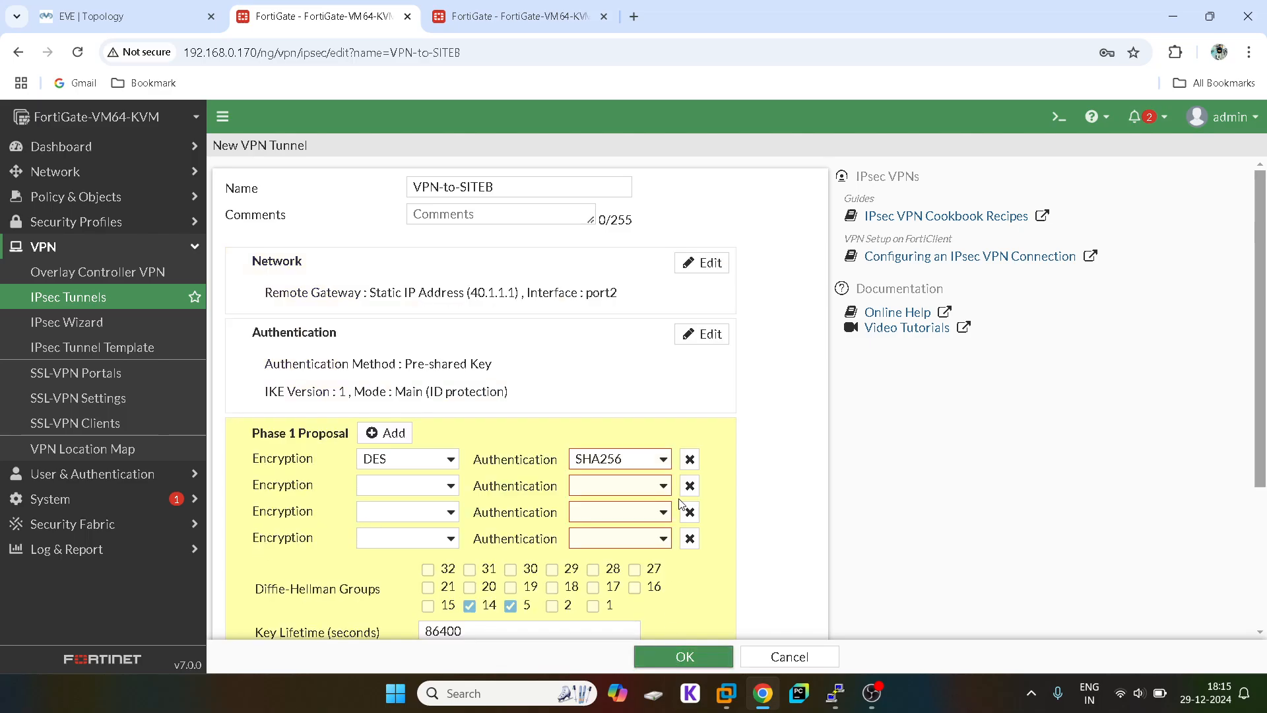
pyautogui.scroll(-3, 680, 502)
pyautogui.scroll(3, 681, 504)
# Step: Delete the four empty Phase 1 proposal rows, leaving only DES/SHA256
pyautogui.click(418, 487)
pyautogui.click(687, 486)
pyautogui.click(687, 485)
pyautogui.click(687, 486)
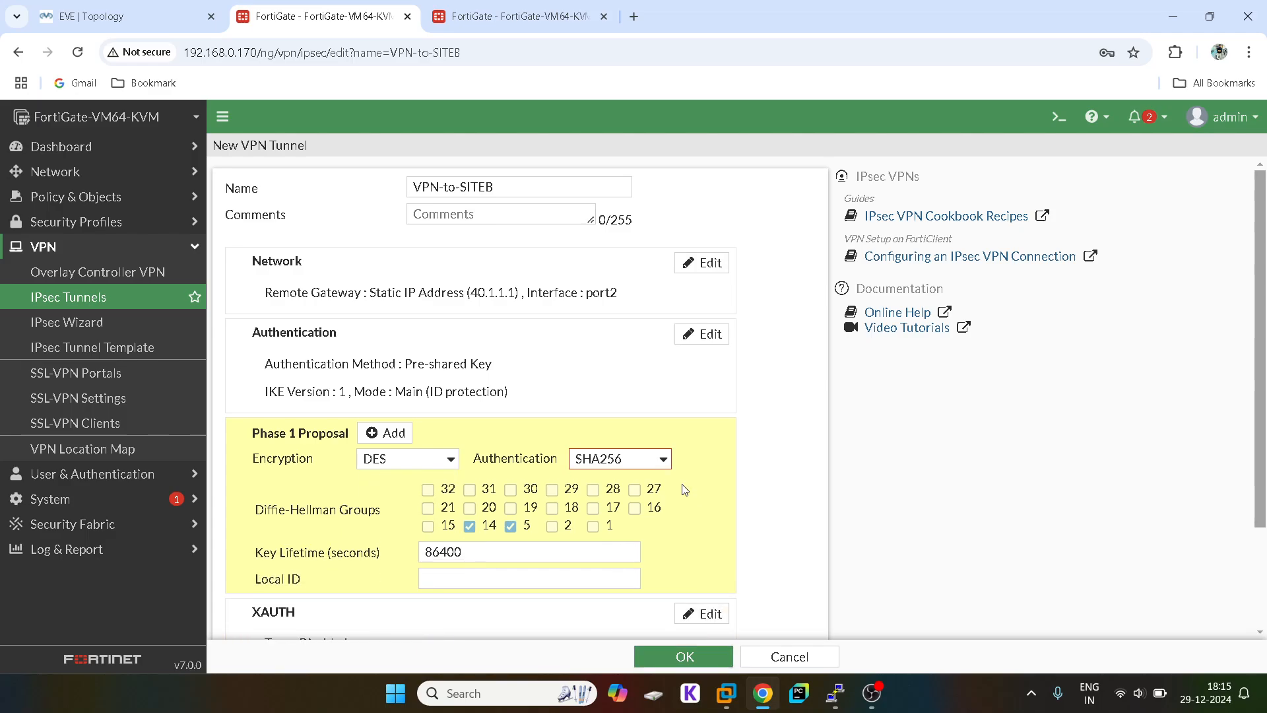
pyautogui.scroll(-2, 684, 485)
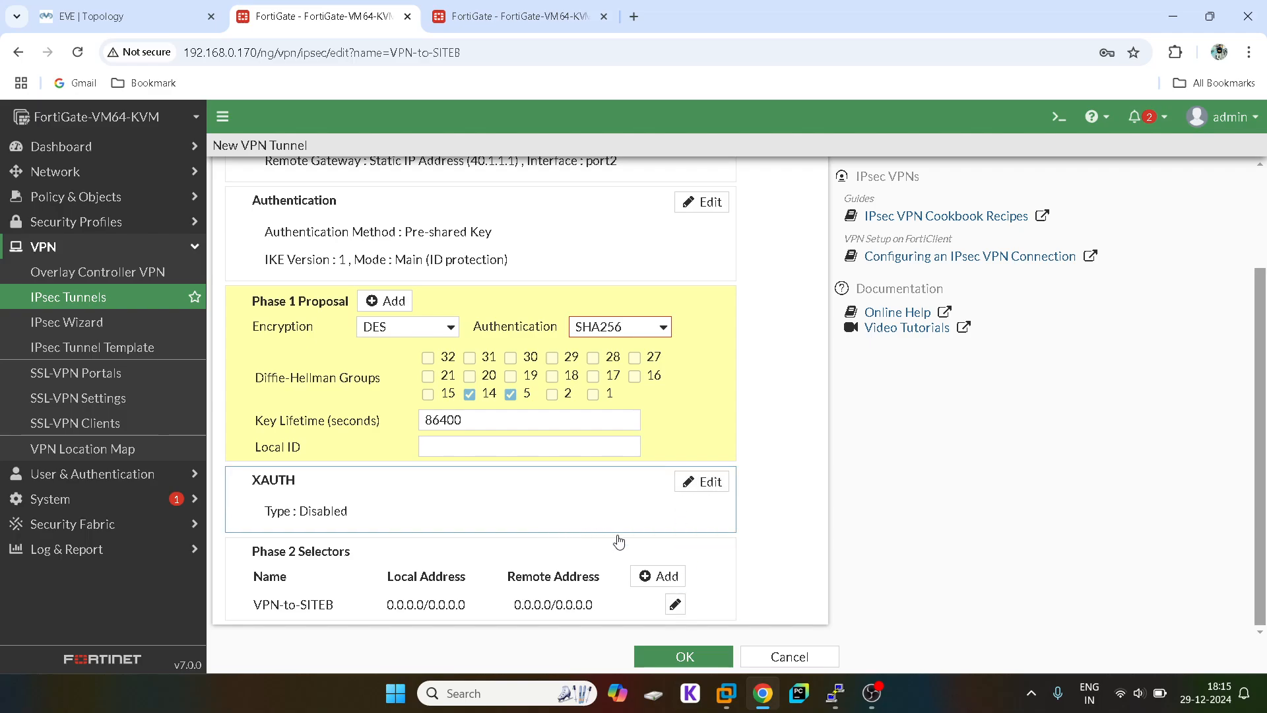
pyautogui.scroll(2, 663, 585)
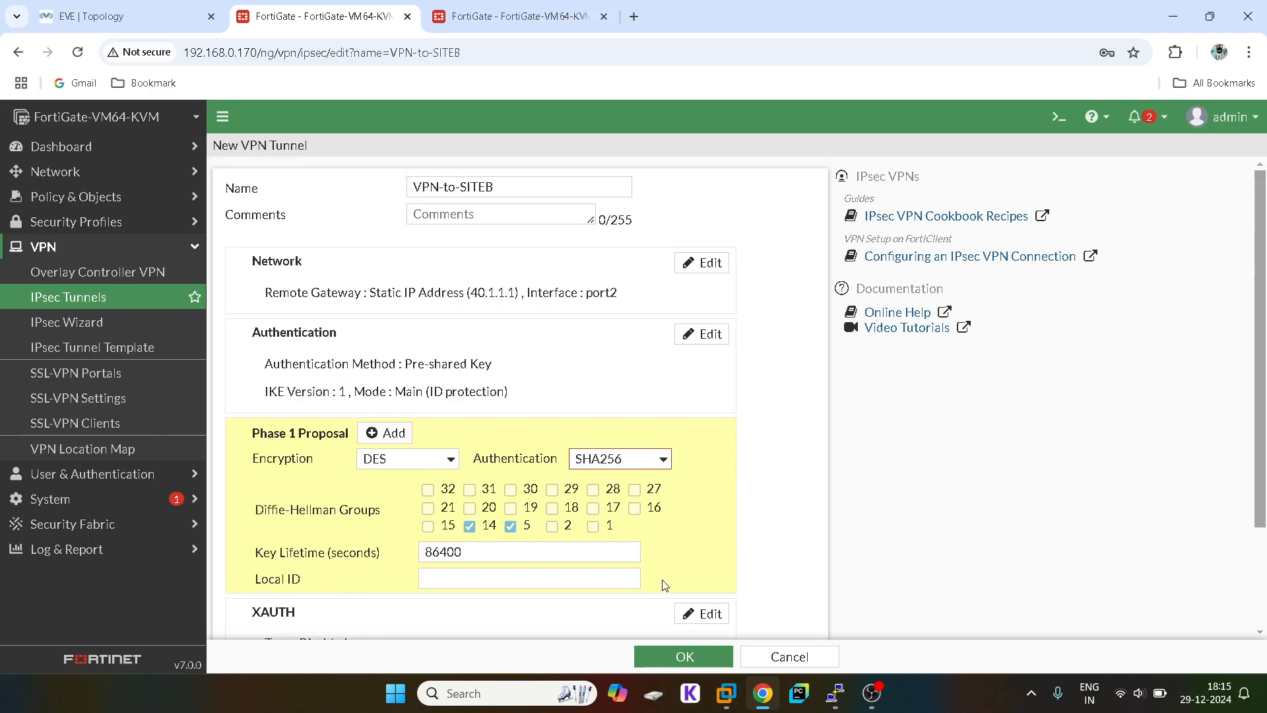
pyautogui.scroll(-2, 664, 582)
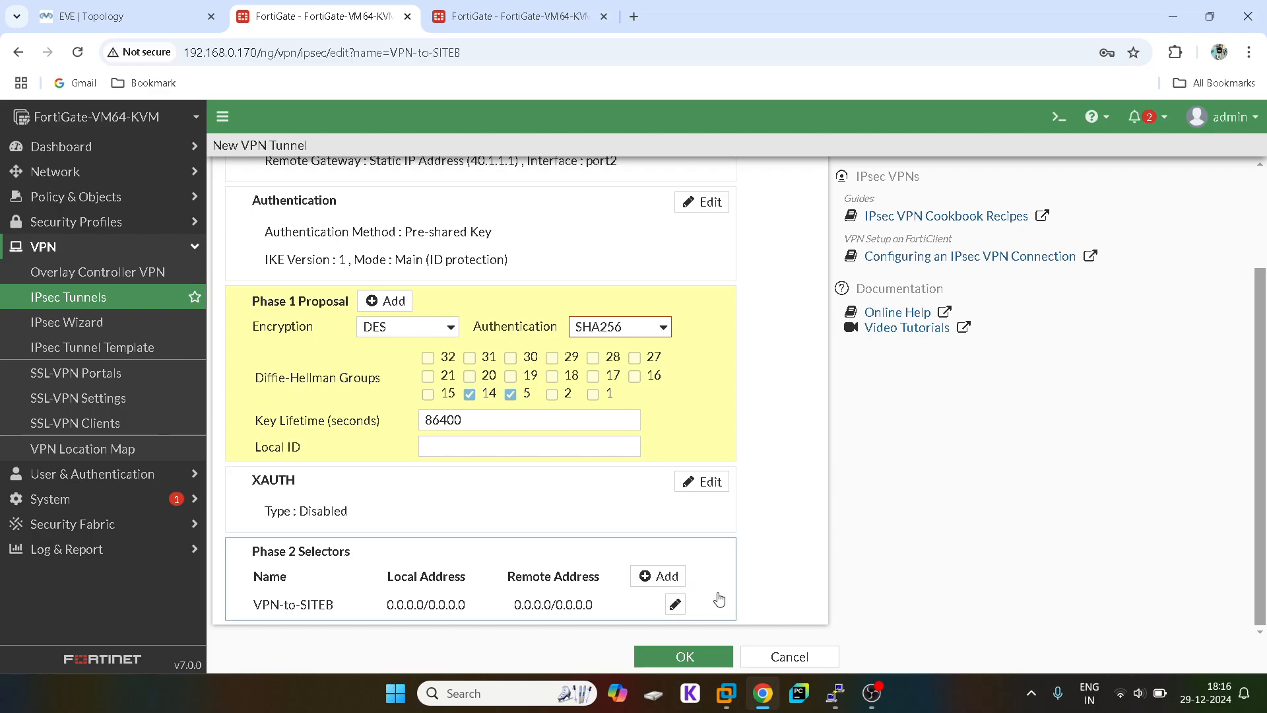
# Step: Edit the Phase 2 selector with local 10.1.1.0/24 and remote 20.1.1.0/24, then expand Advanced
pyautogui.click(673, 604)
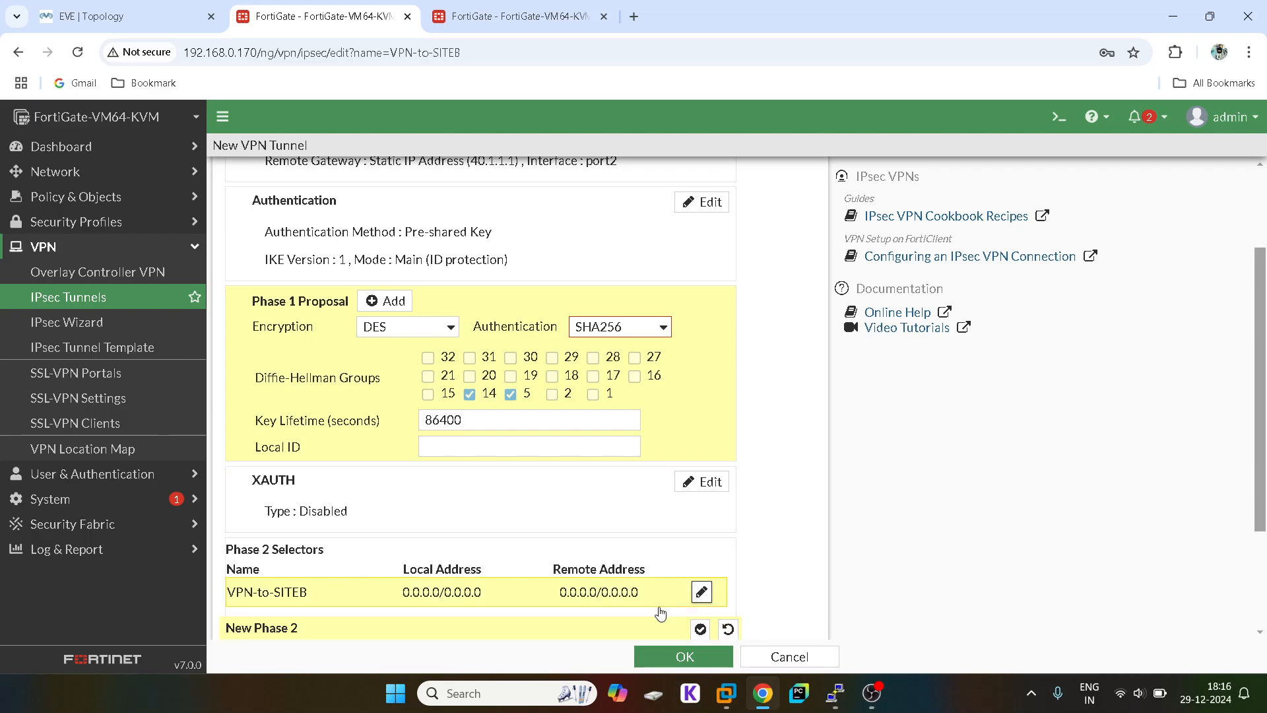
pyautogui.scroll(-2, 534, 595)
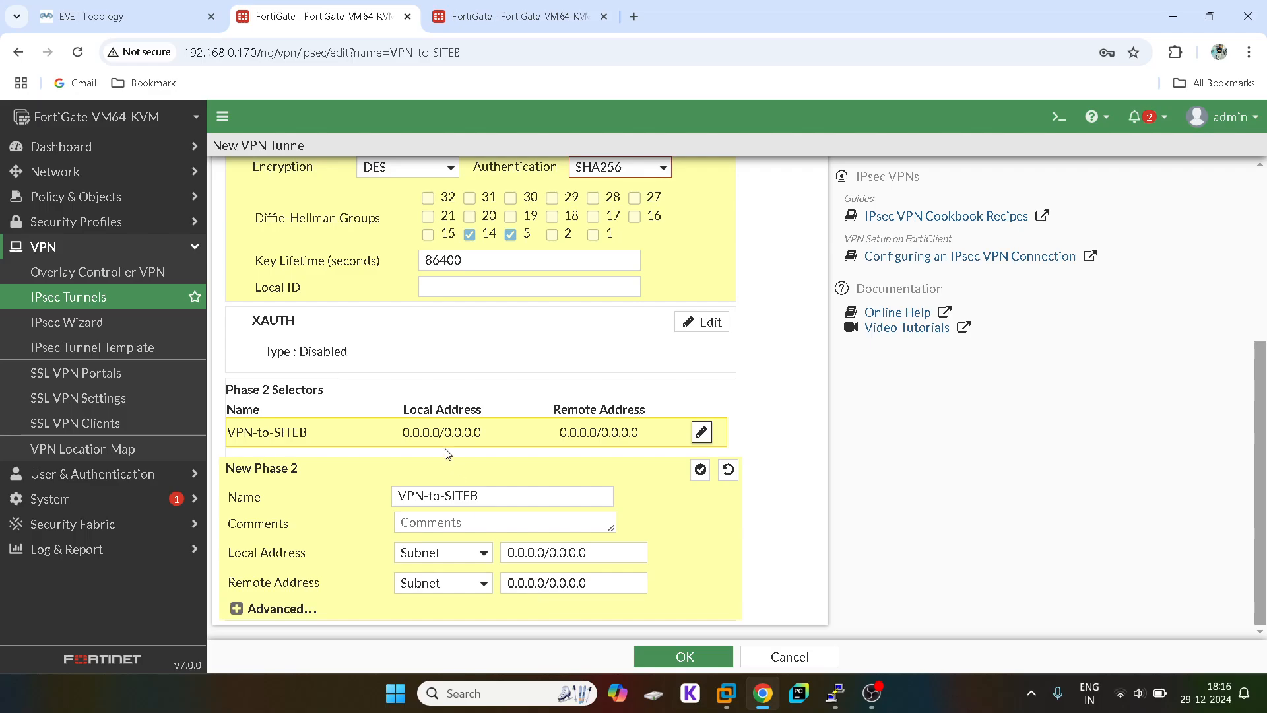
pyautogui.doubleClick(540, 562)
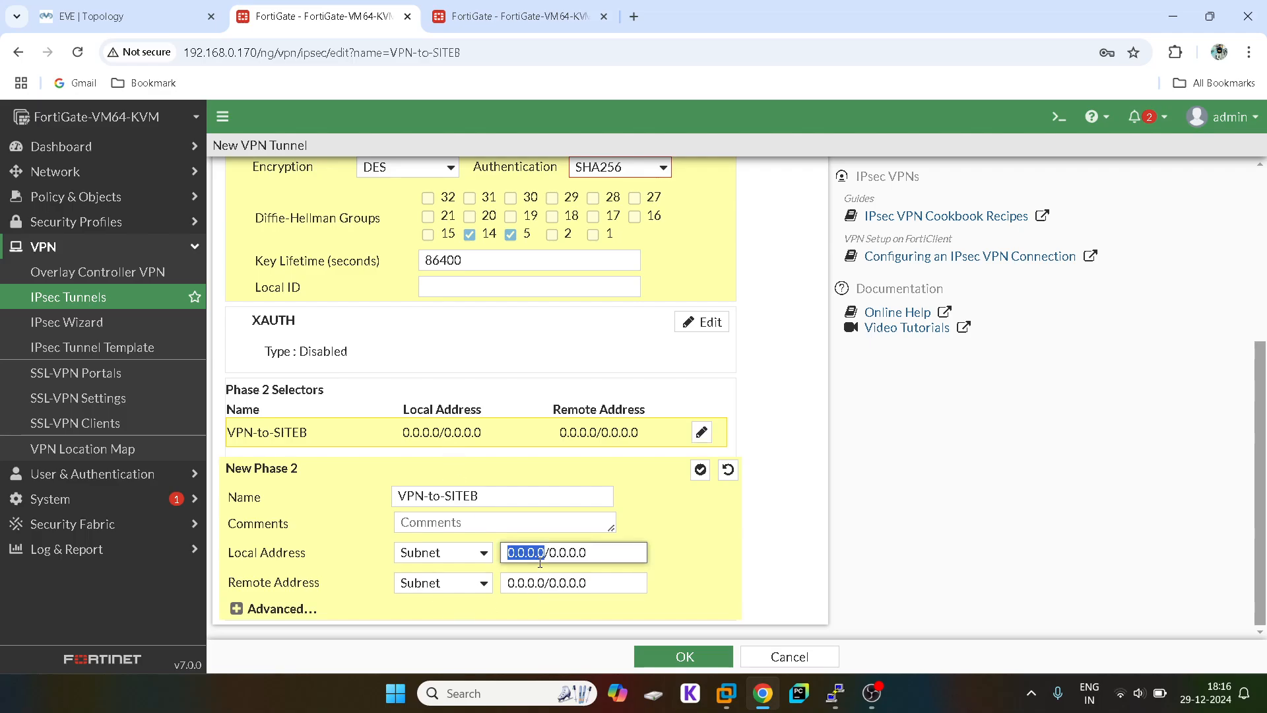
pyautogui.tripleClick(563, 551)
pyautogui.write('10.1')
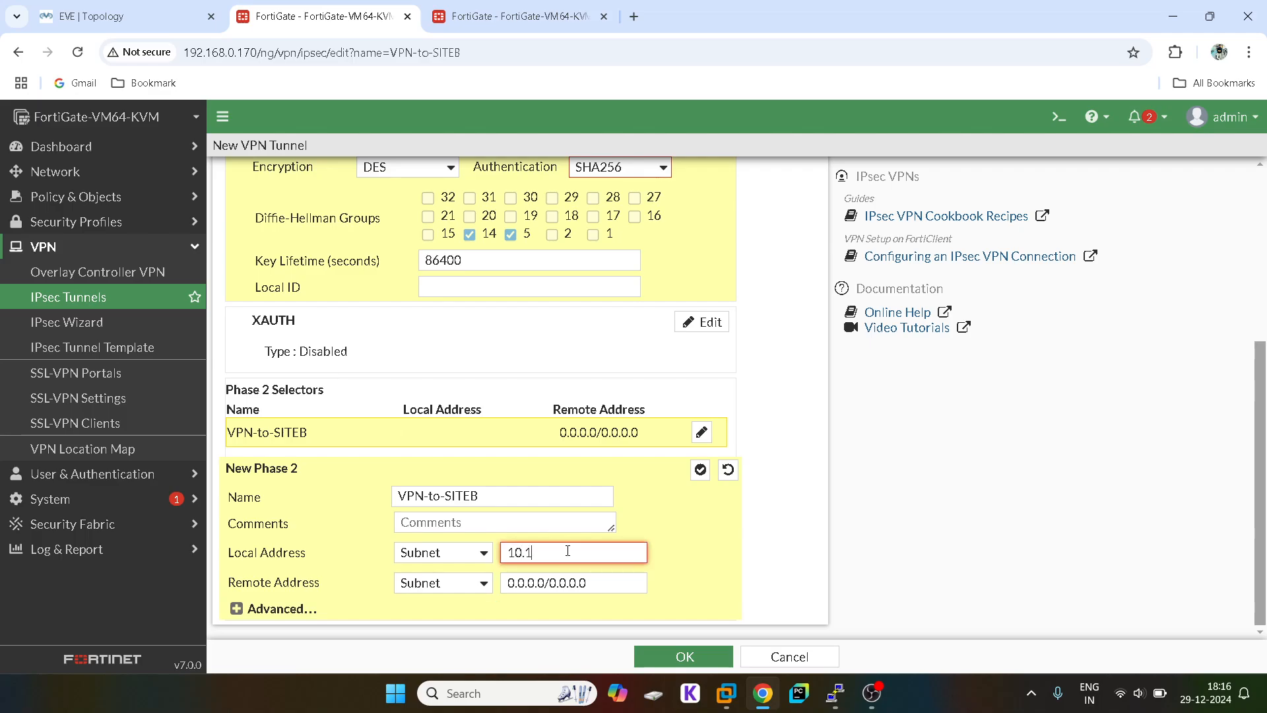
pyautogui.write('.1.0/24')
pyautogui.click(170, 15)
pyautogui.click(294, 7)
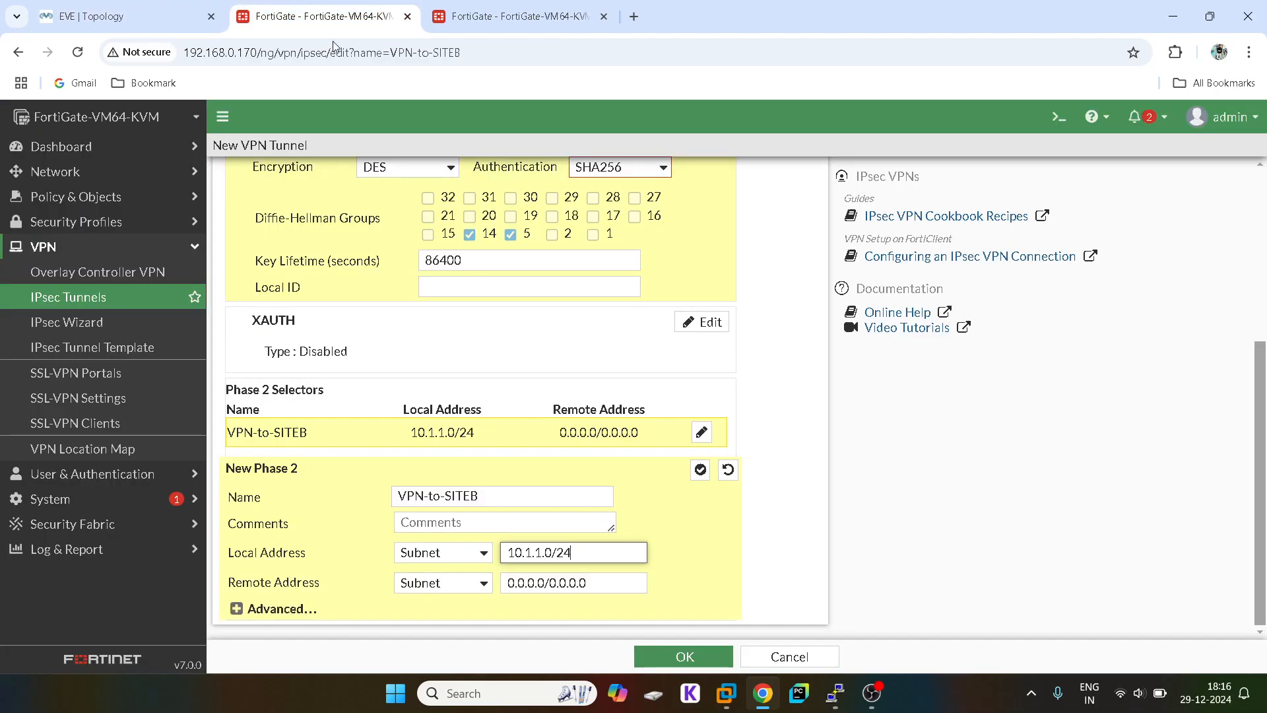
pyautogui.click(536, 582)
pyautogui.tripleClick(572, 590)
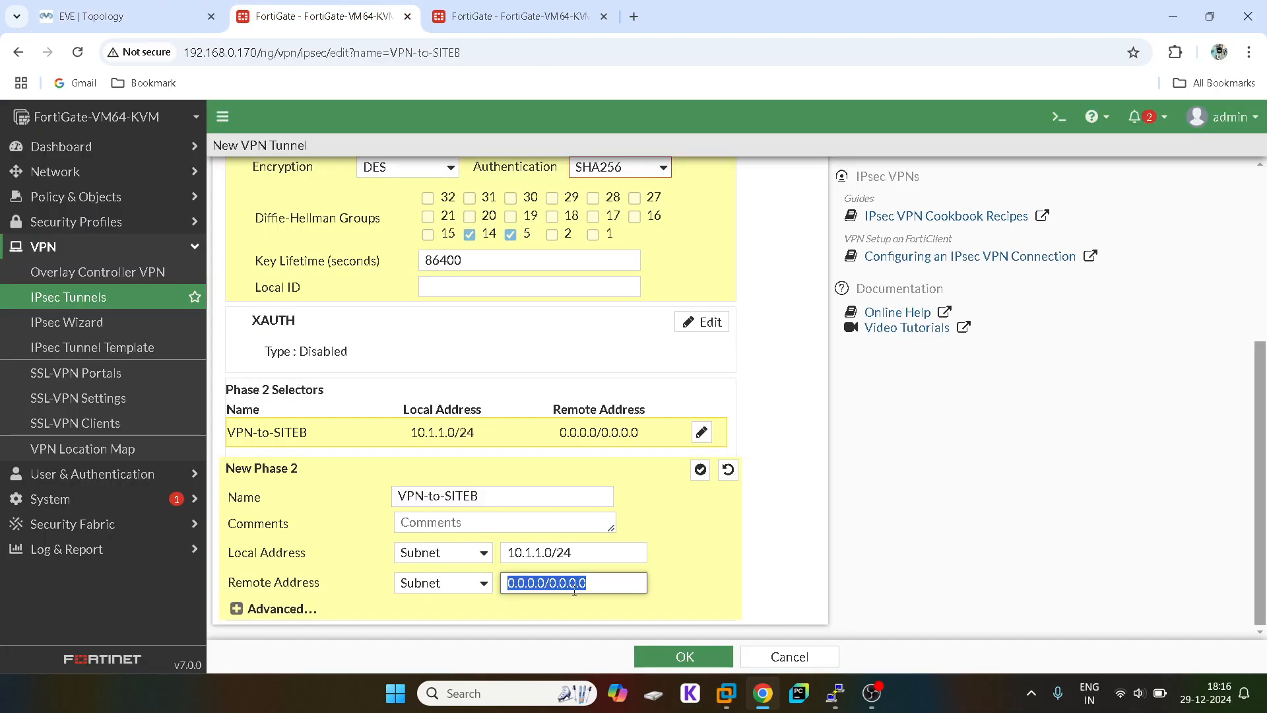
pyautogui.write('20.1.1.')
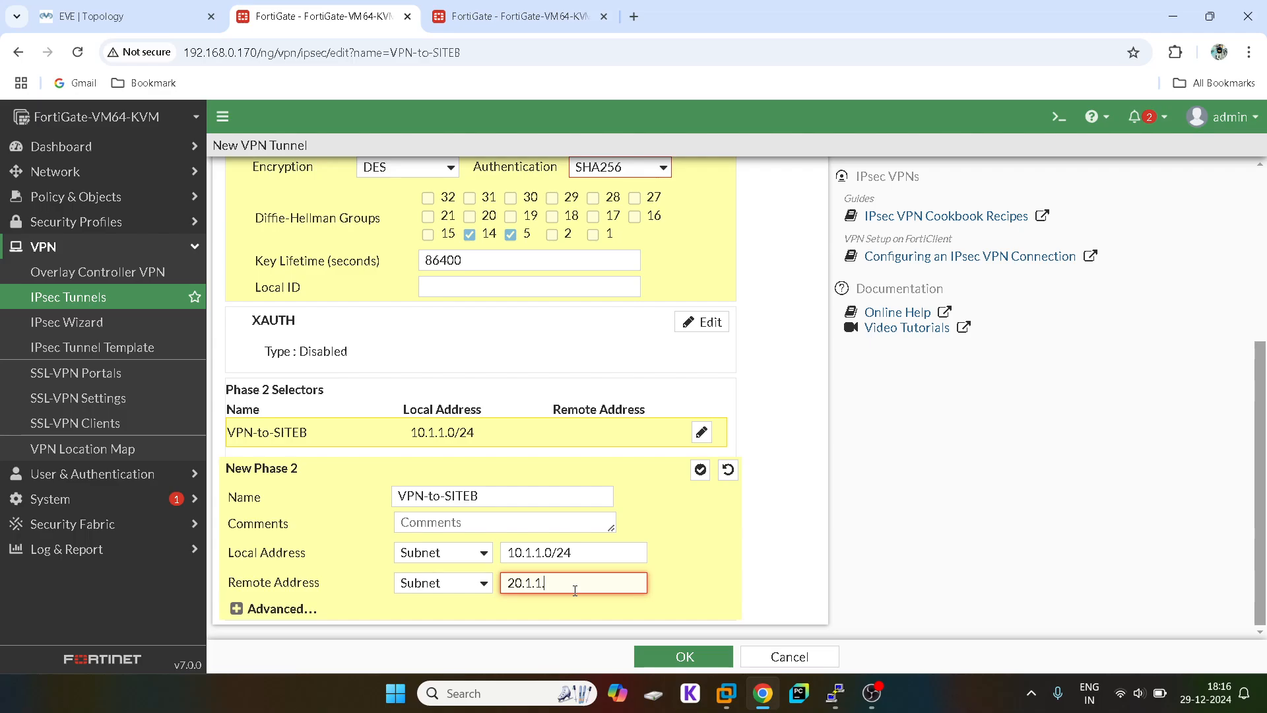
pyautogui.write('0/24')
pyautogui.click(235, 608)
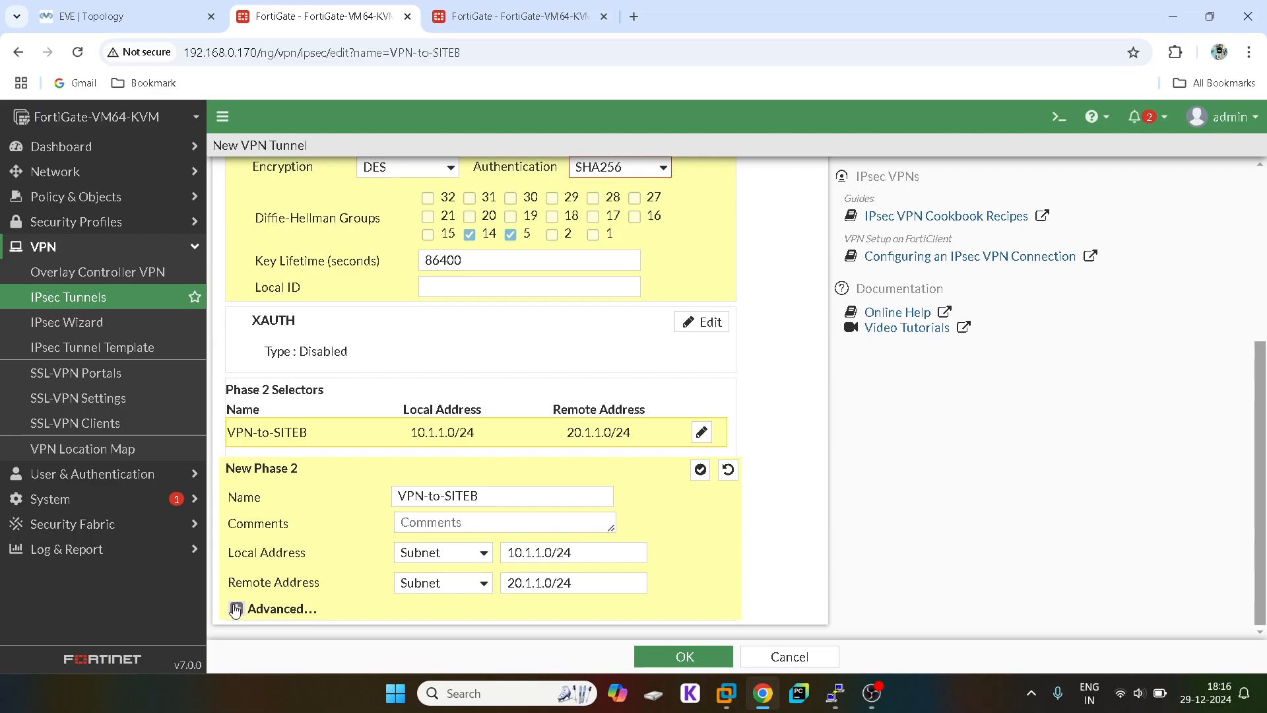
# Step: Remove the extra Phase 2 proposals and set the remaining one's encryption to DES
pyautogui.scroll(-4, 577, 492)
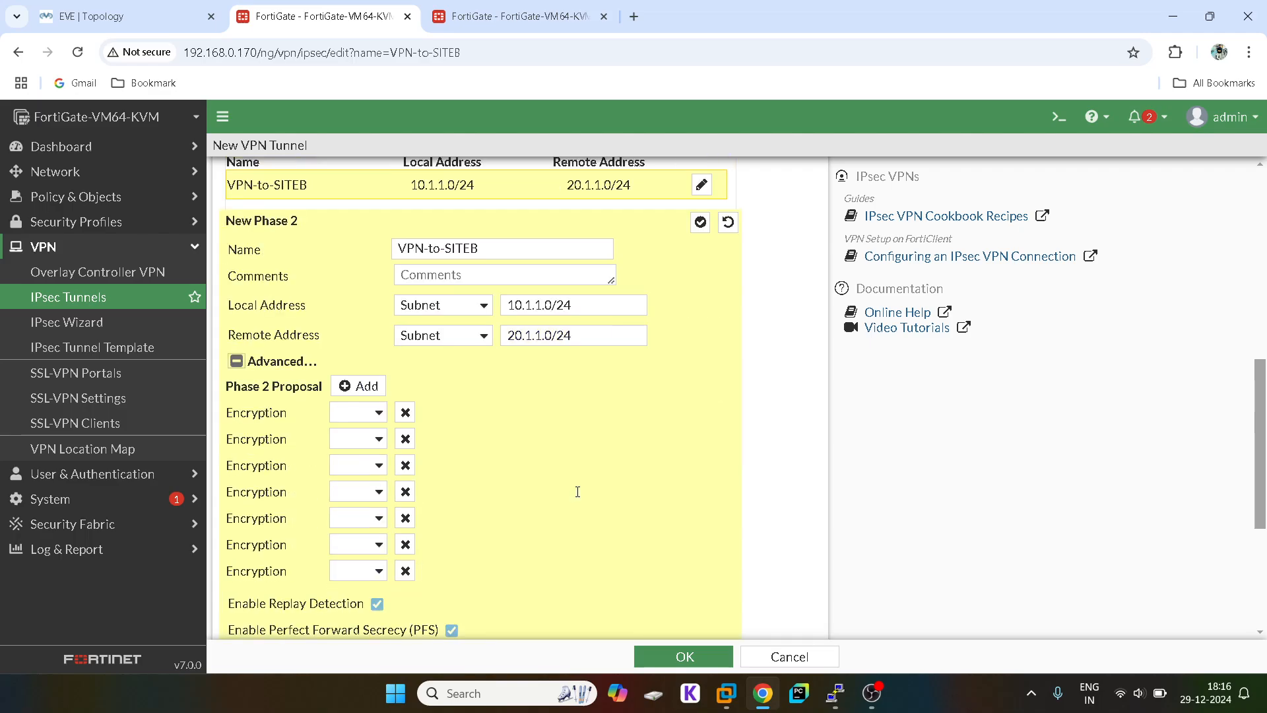
pyautogui.click(405, 439)
pyautogui.click(405, 439)
pyautogui.click(405, 439)
pyautogui.click(405, 438)
pyautogui.click(405, 439)
pyautogui.click(405, 439)
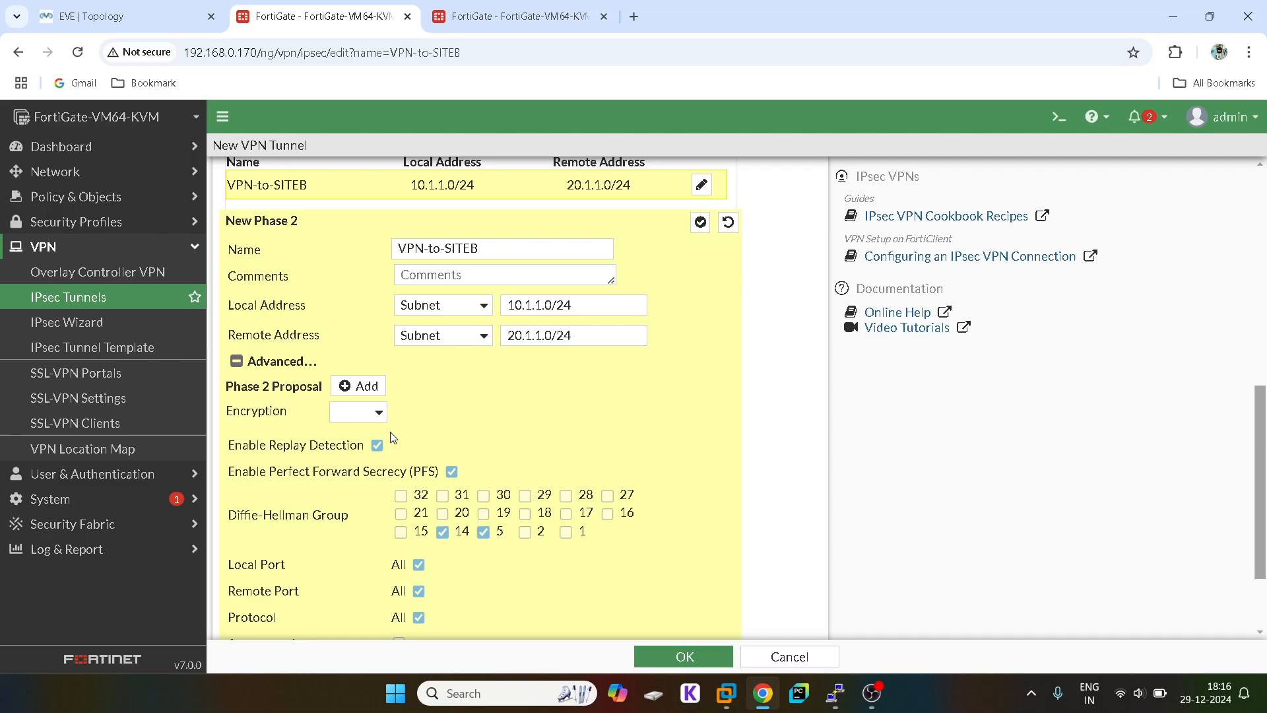
pyautogui.click(380, 419)
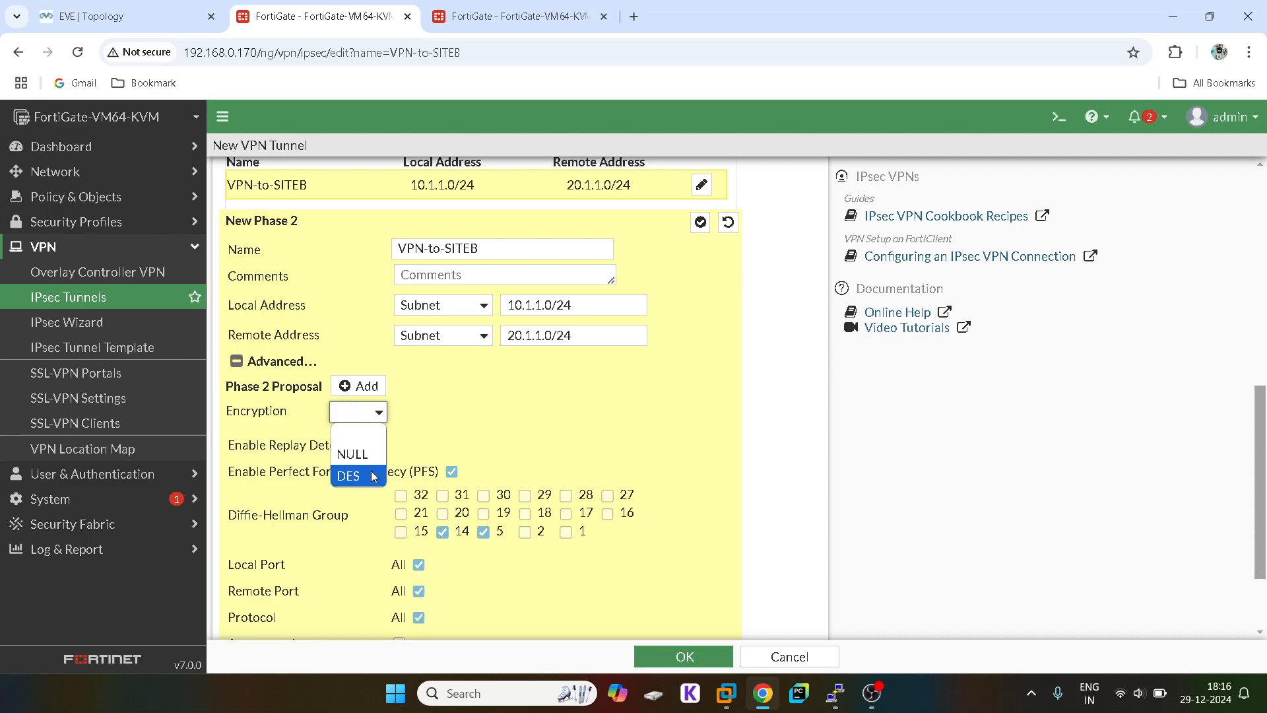
pyautogui.click(409, 464)
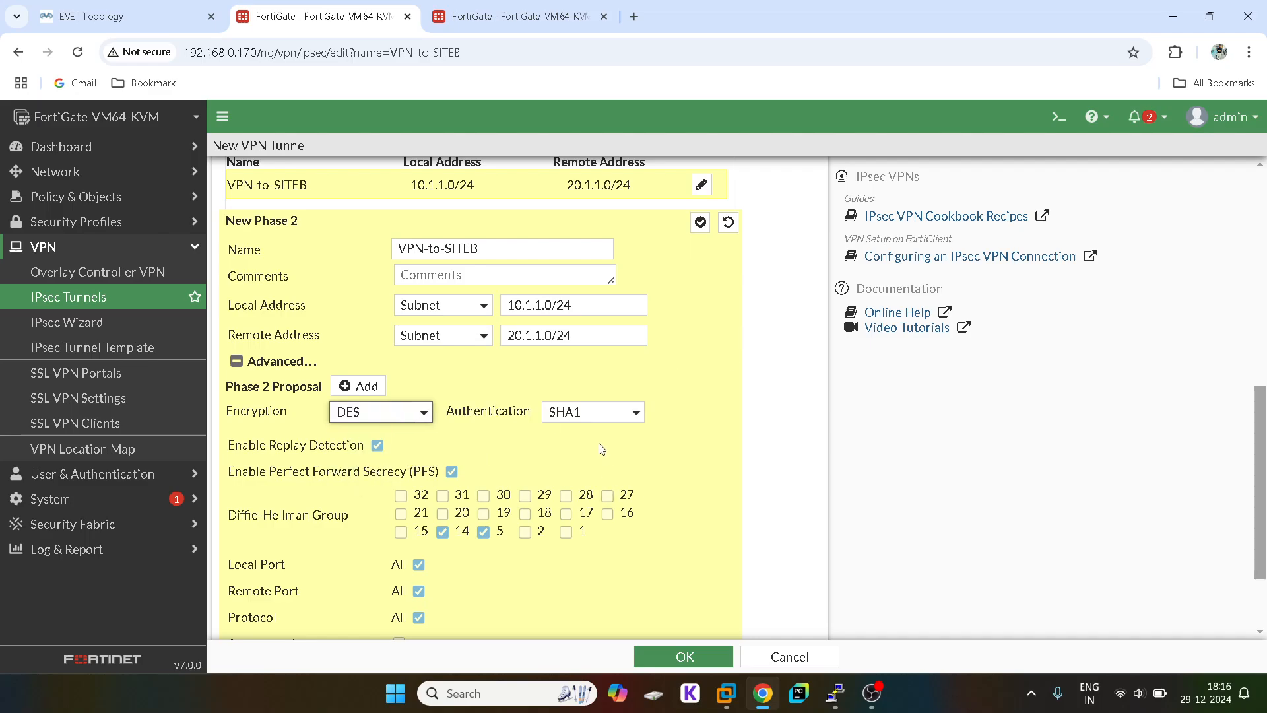
pyautogui.scroll(4, 601, 449)
pyautogui.scroll(4, 600, 447)
pyautogui.scroll(-6, 599, 446)
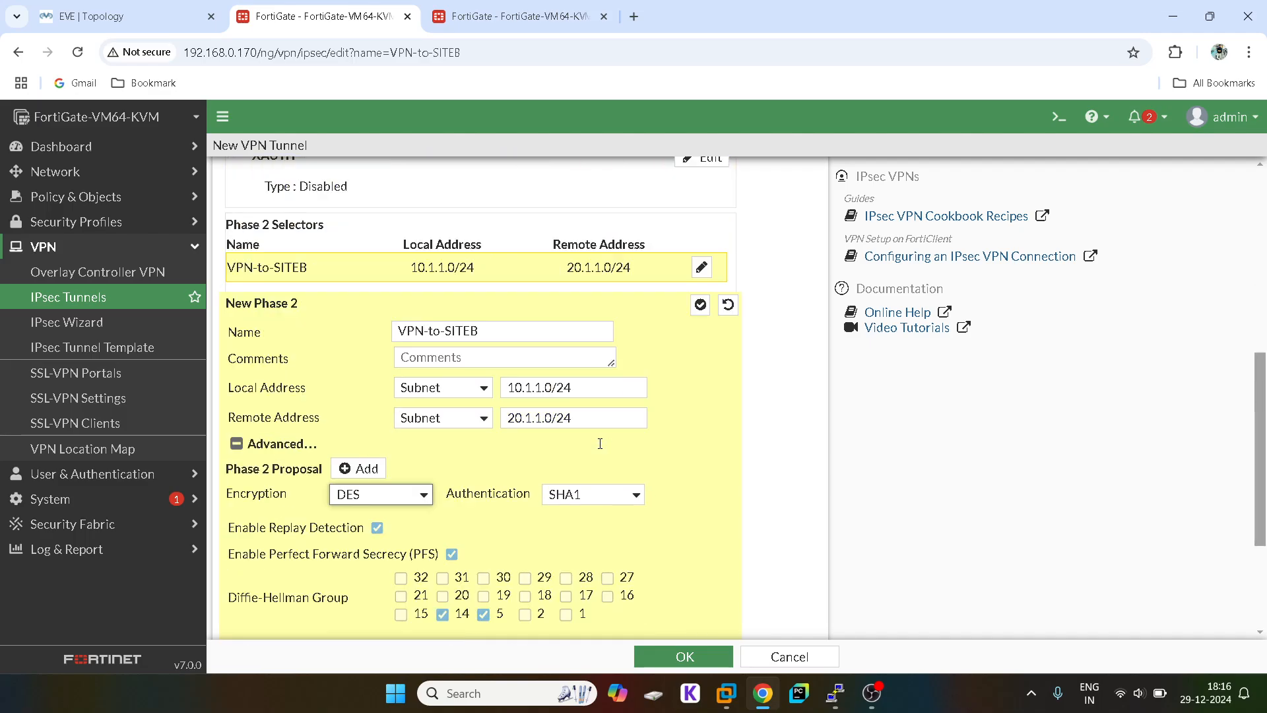
# Step: Set Phase 2 authentication to SHA256 and confirm Phase 1 still uses SHA256
pyautogui.click(640, 500)
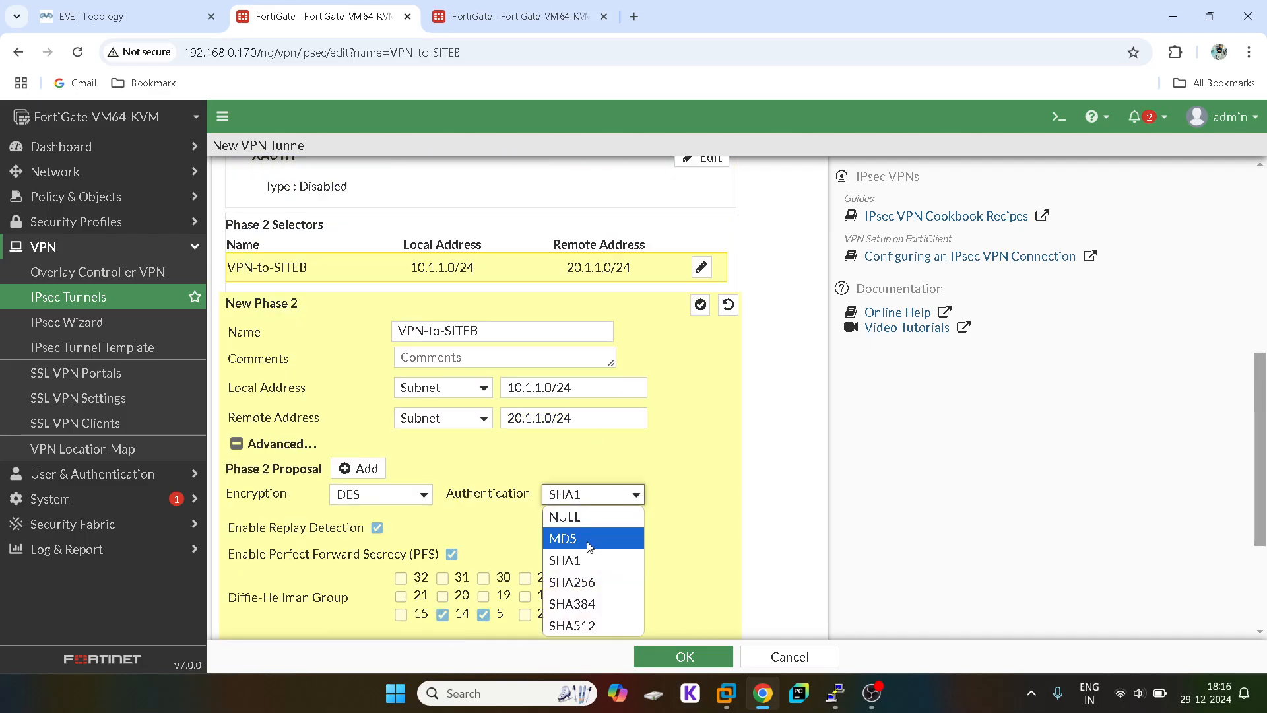
pyautogui.click(580, 581)
pyautogui.scroll(5, 744, 388)
pyautogui.scroll(1, 744, 388)
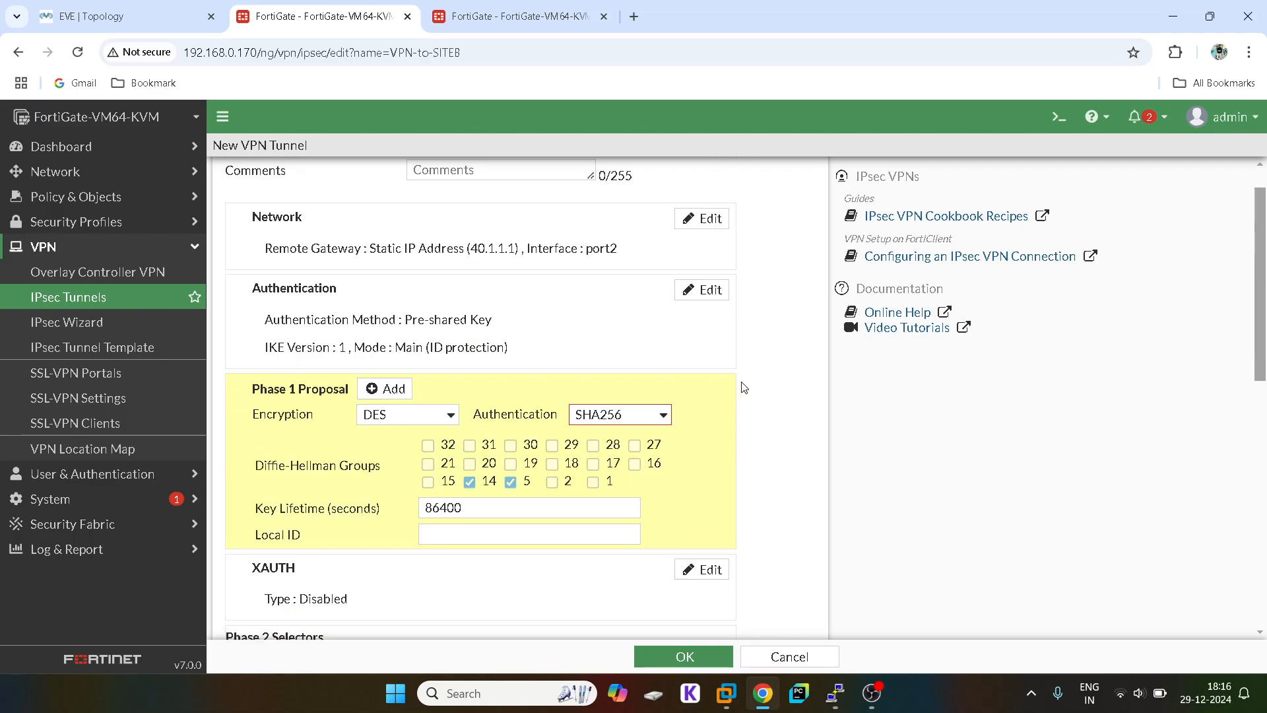
pyautogui.click(650, 416)
pyautogui.click(619, 480)
pyautogui.scroll(-3, 721, 419)
pyautogui.scroll(-4, 723, 414)
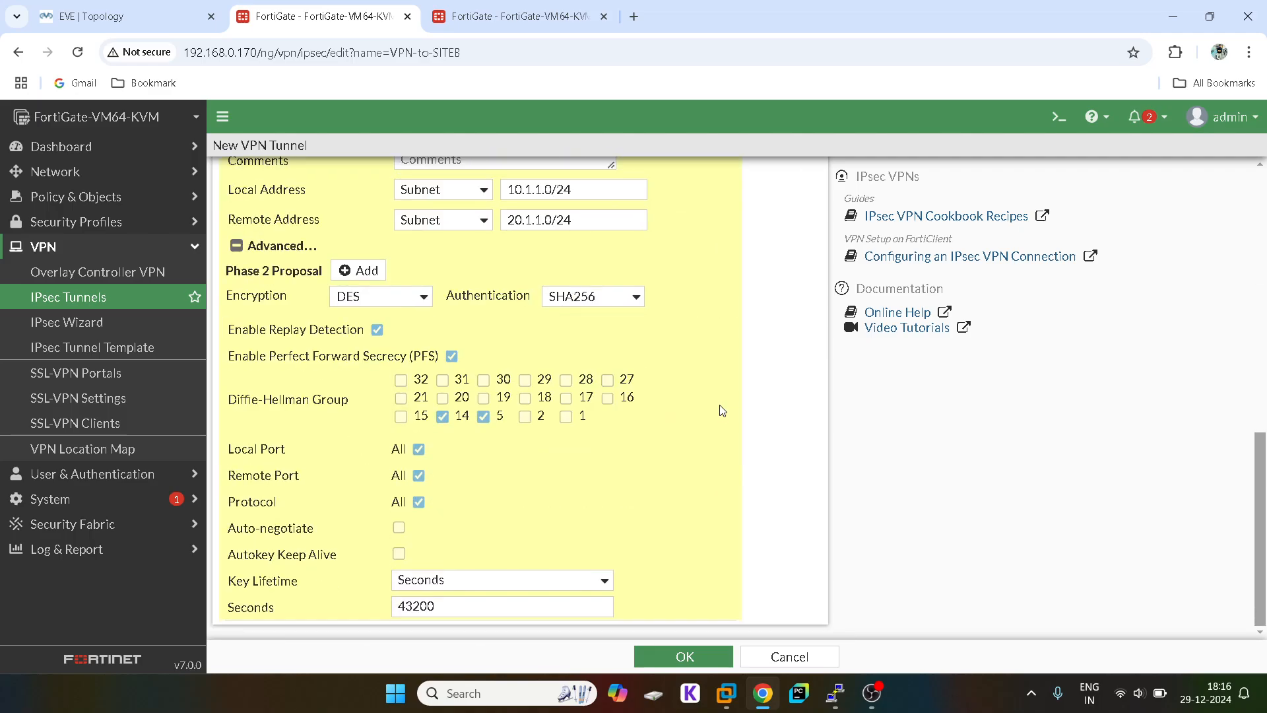
pyautogui.scroll(2, 723, 411)
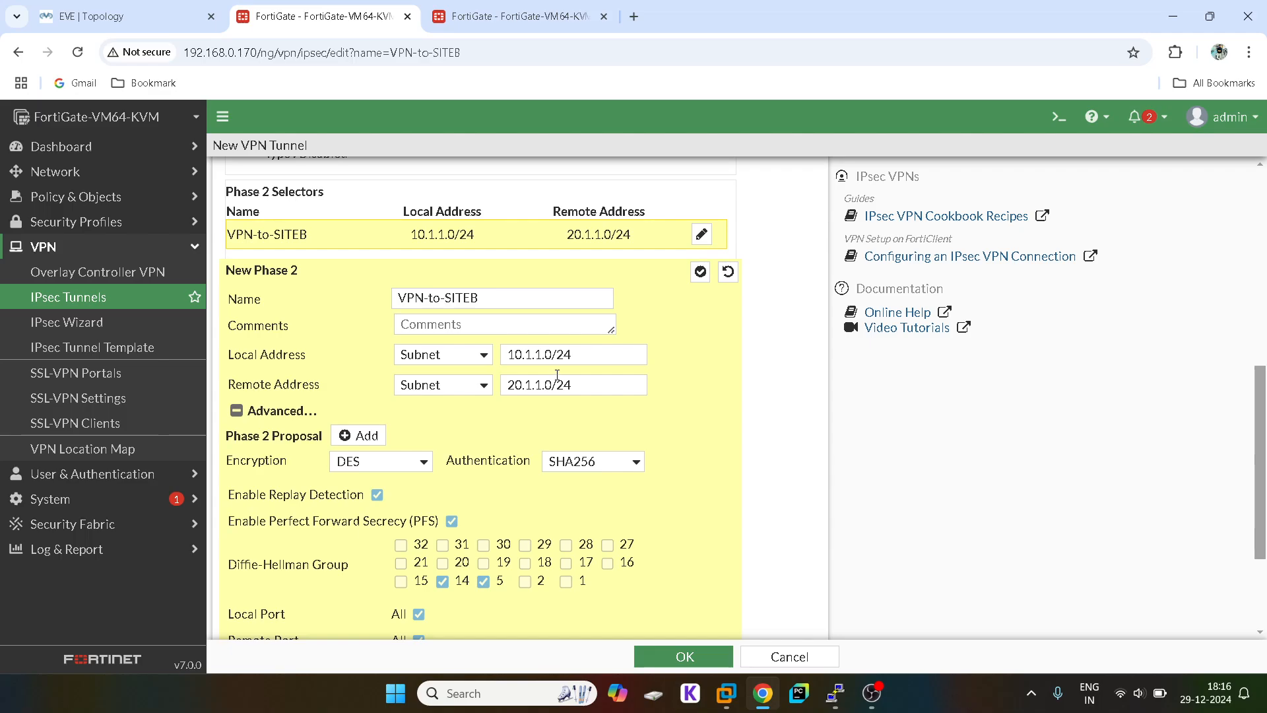
pyautogui.scroll(-3, 560, 379)
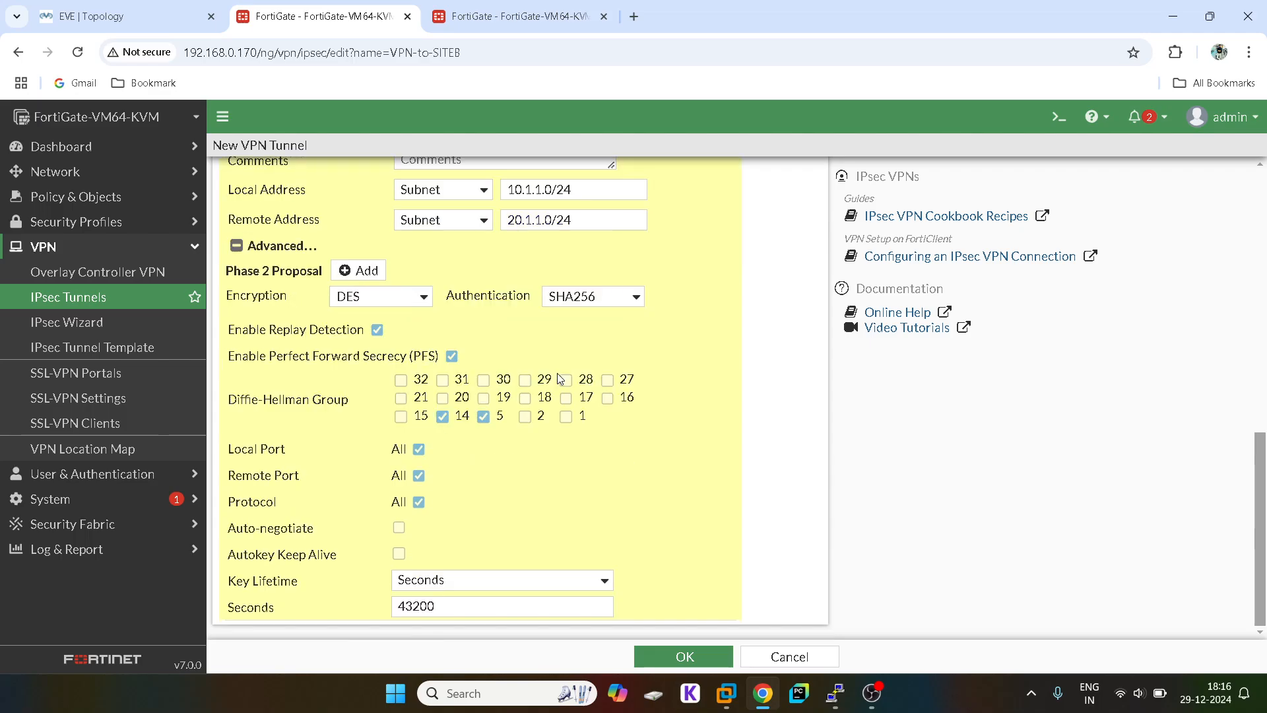
pyautogui.scroll(9, 560, 379)
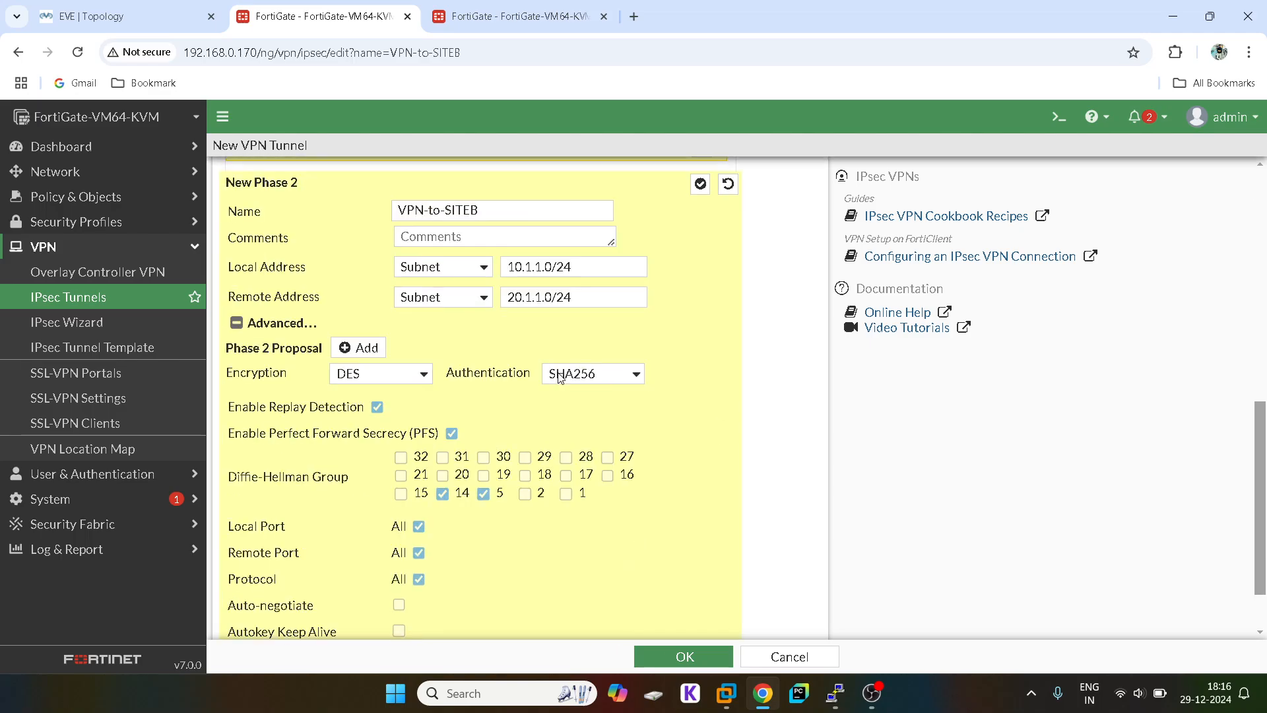
pyautogui.scroll(-3, 560, 380)
# Step: Set SHA1 authentication in Phase 1 and in the Phase 2 selector, then save VPN-to-SITEB
pyautogui.click(682, 658)
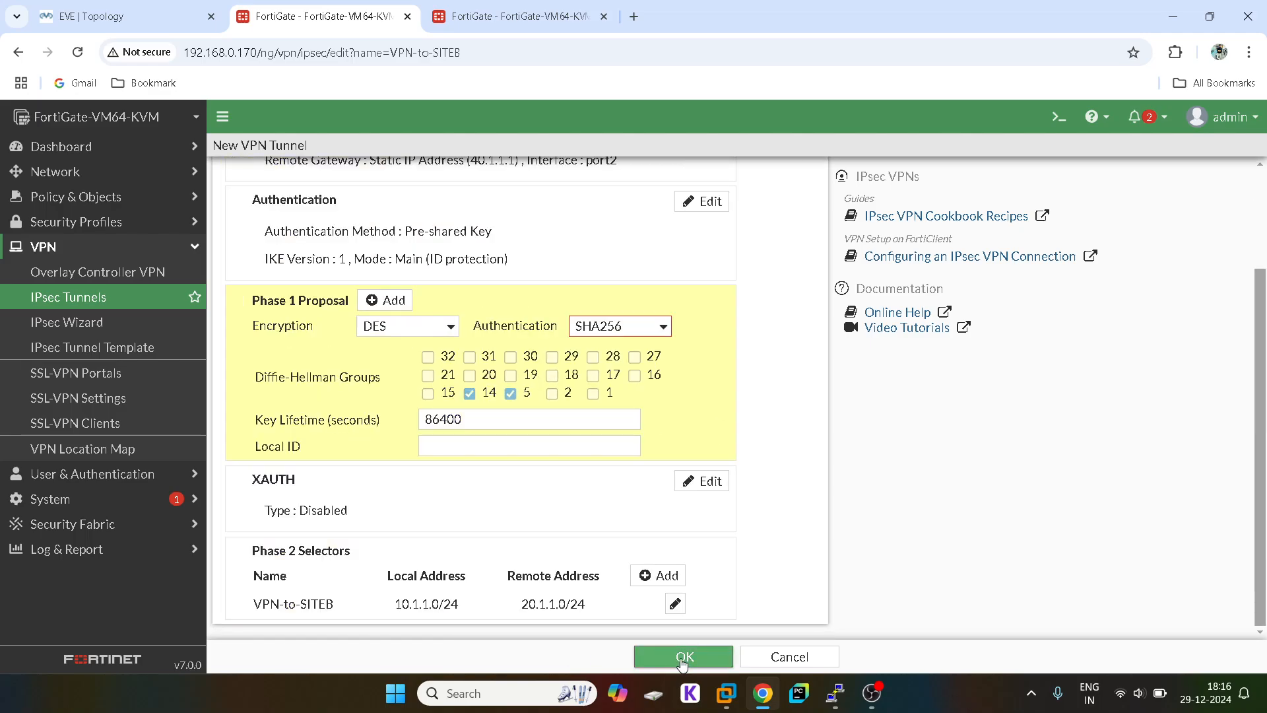
pyautogui.click(619, 327)
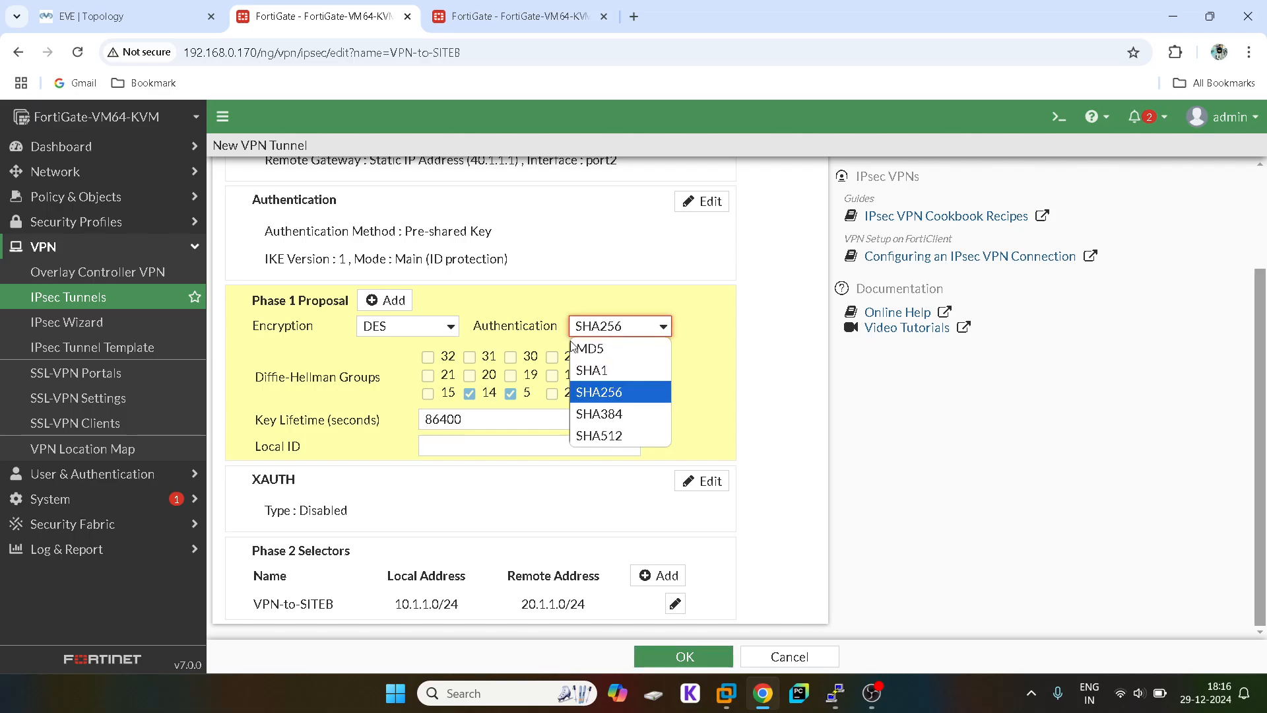
pyautogui.click(607, 368)
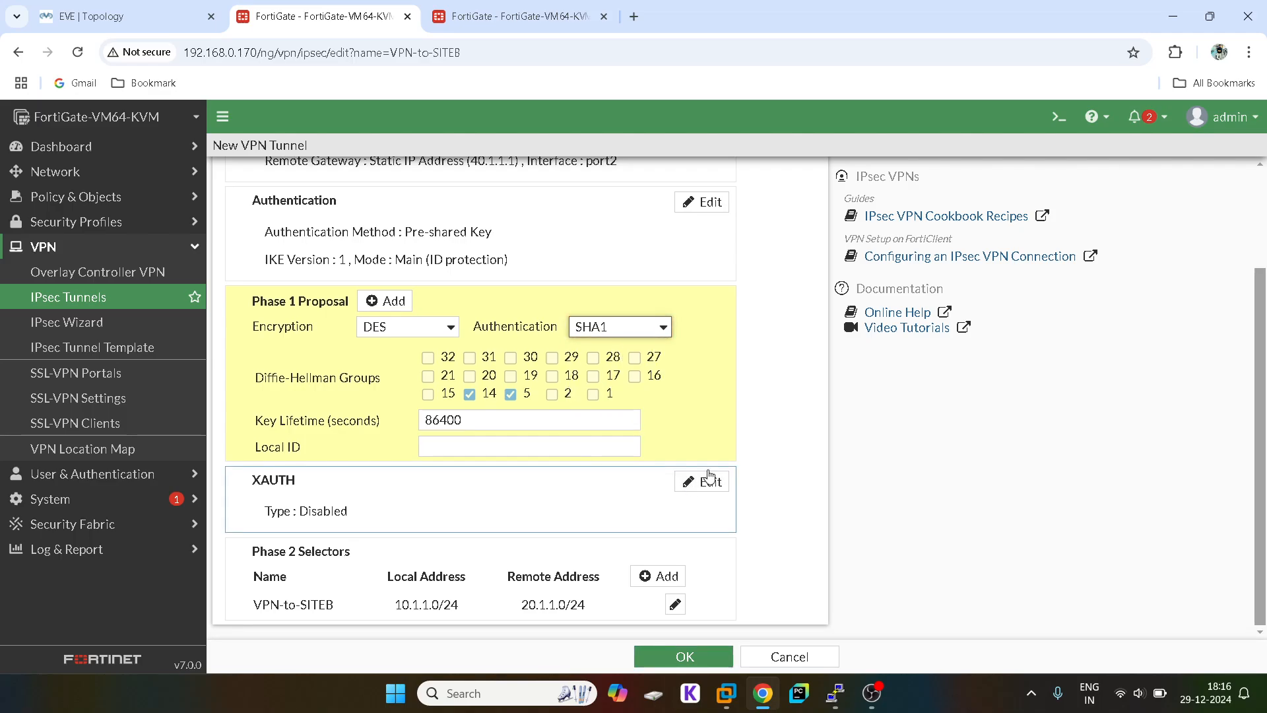
pyautogui.click(675, 604)
pyautogui.scroll(-4, 744, 520)
pyautogui.click(624, 488)
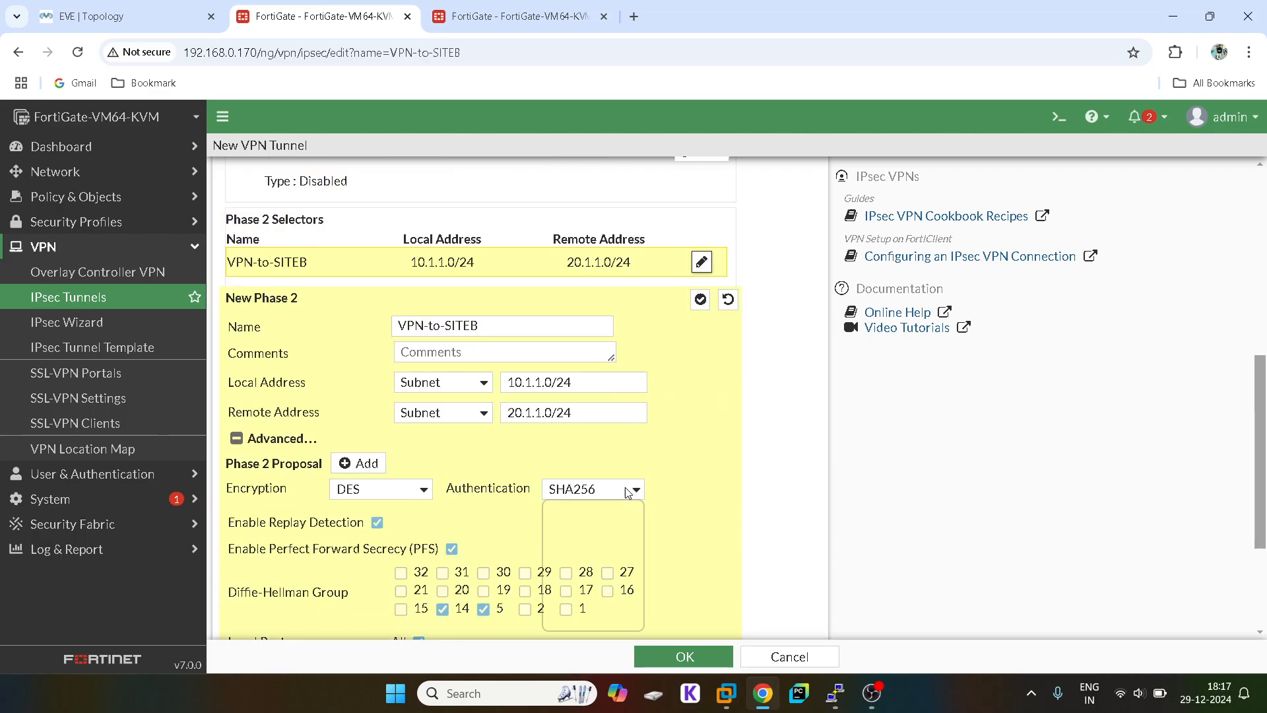
pyautogui.click(568, 554)
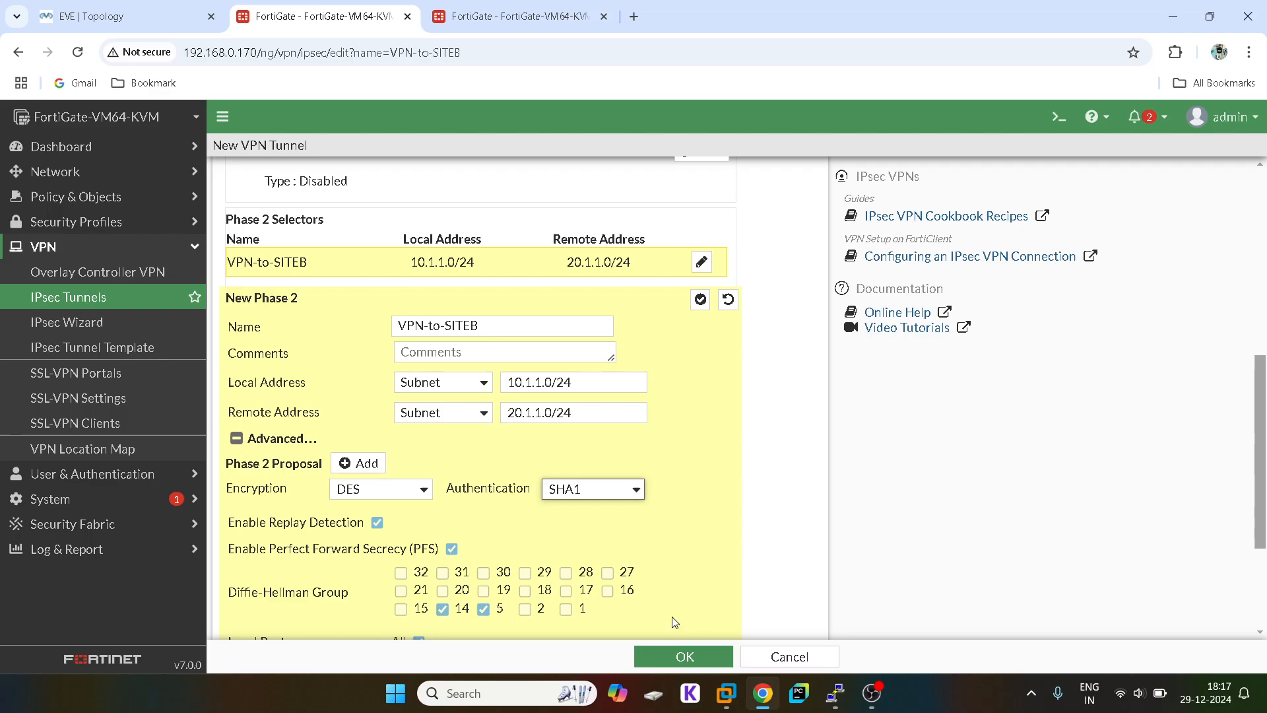
pyautogui.click(698, 656)
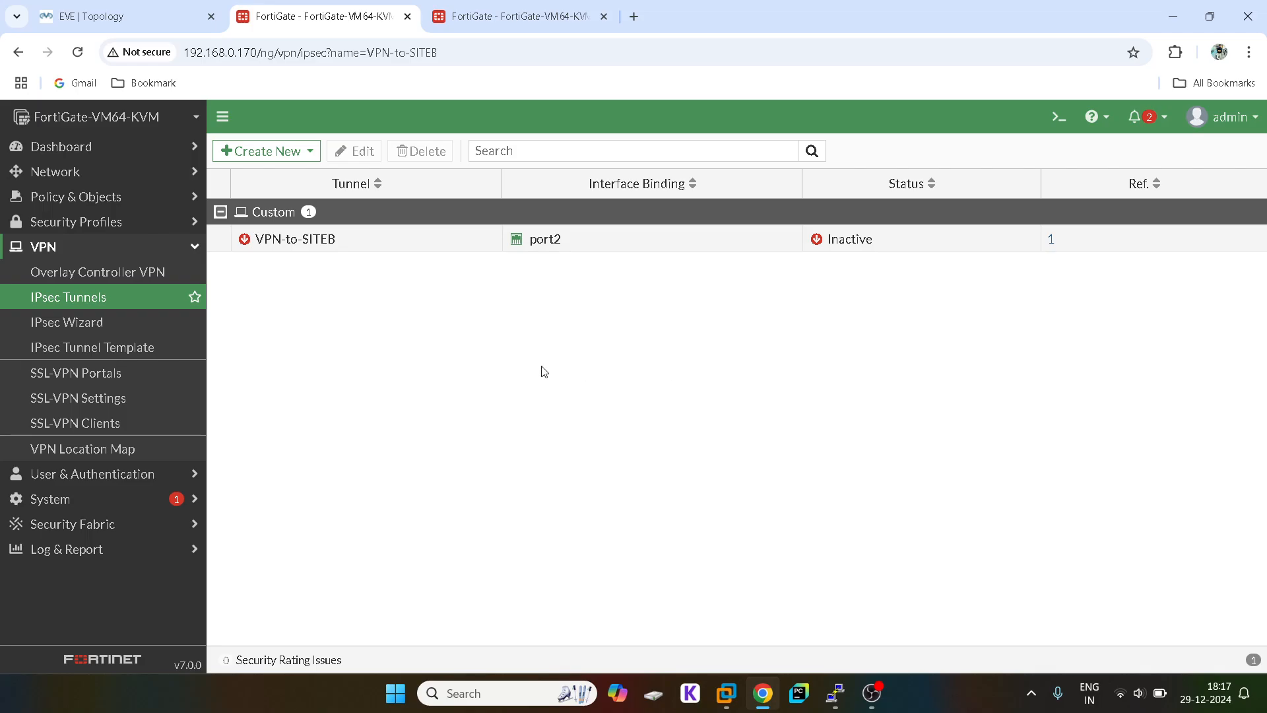
# Step: Visit the Firewall Policy list, then Network > Static Routes showing the 0.0.0.0/0 route
pyautogui.click(118, 196)
pyautogui.click(102, 232)
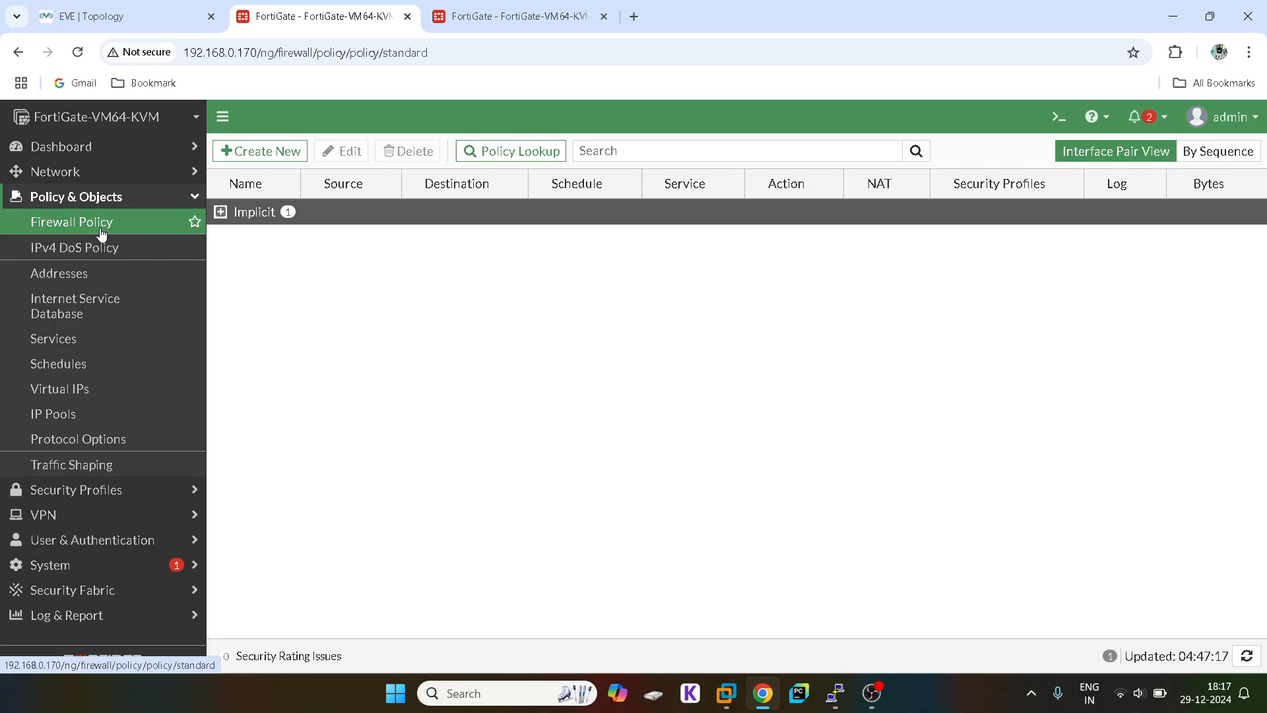
pyautogui.click(92, 173)
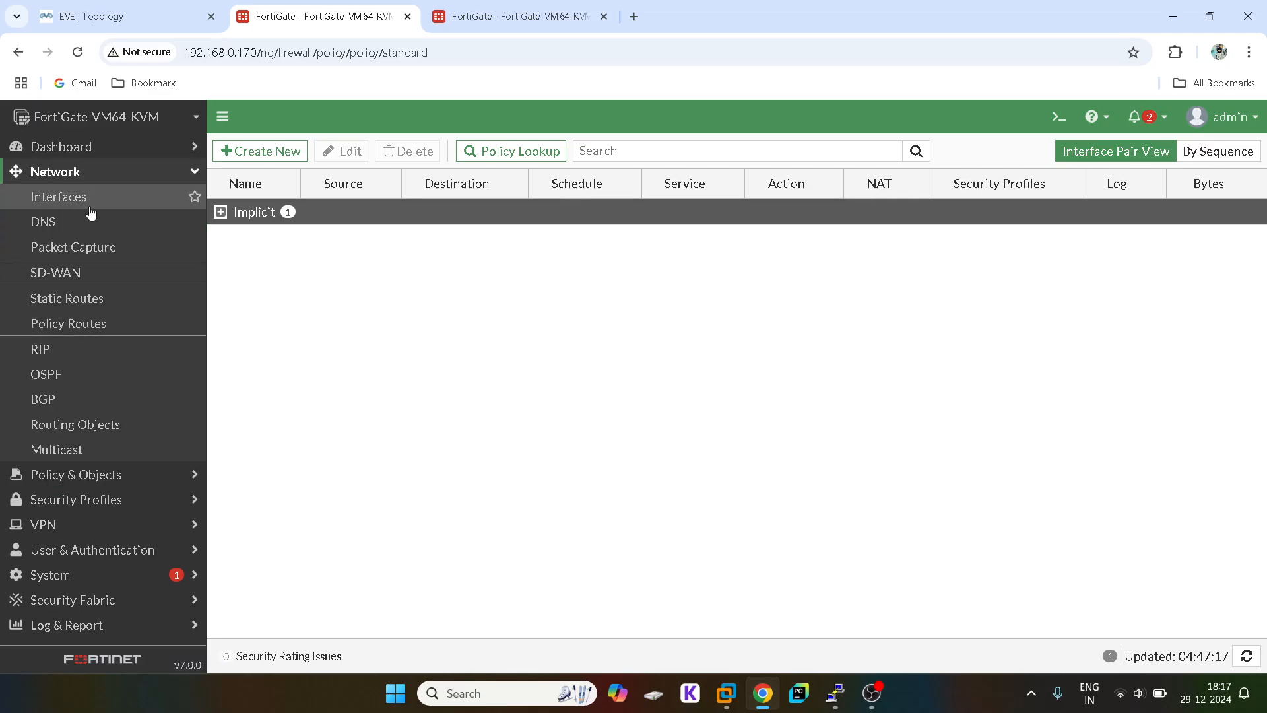
pyautogui.click(73, 296)
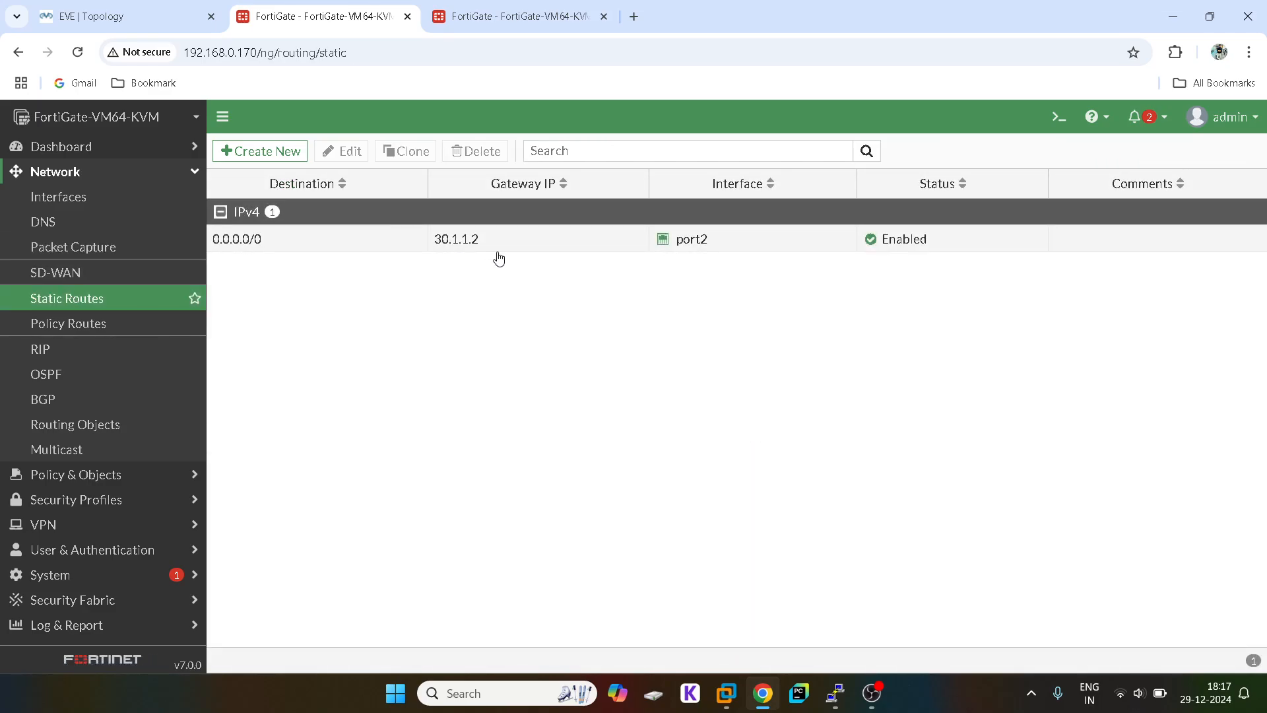
# Step: Create a static route for destination 20.1.1.0/24 using the VPN-to-SITEB interface
pyautogui.click(264, 150)
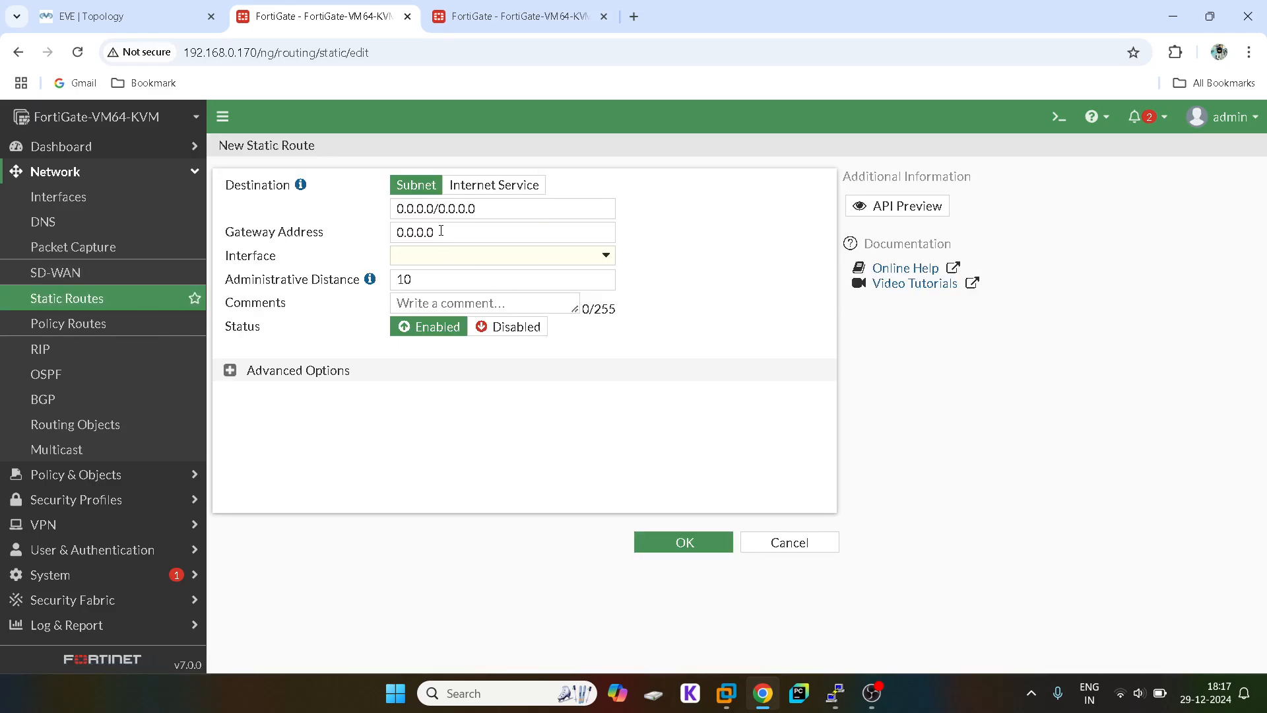
pyautogui.click(437, 257)
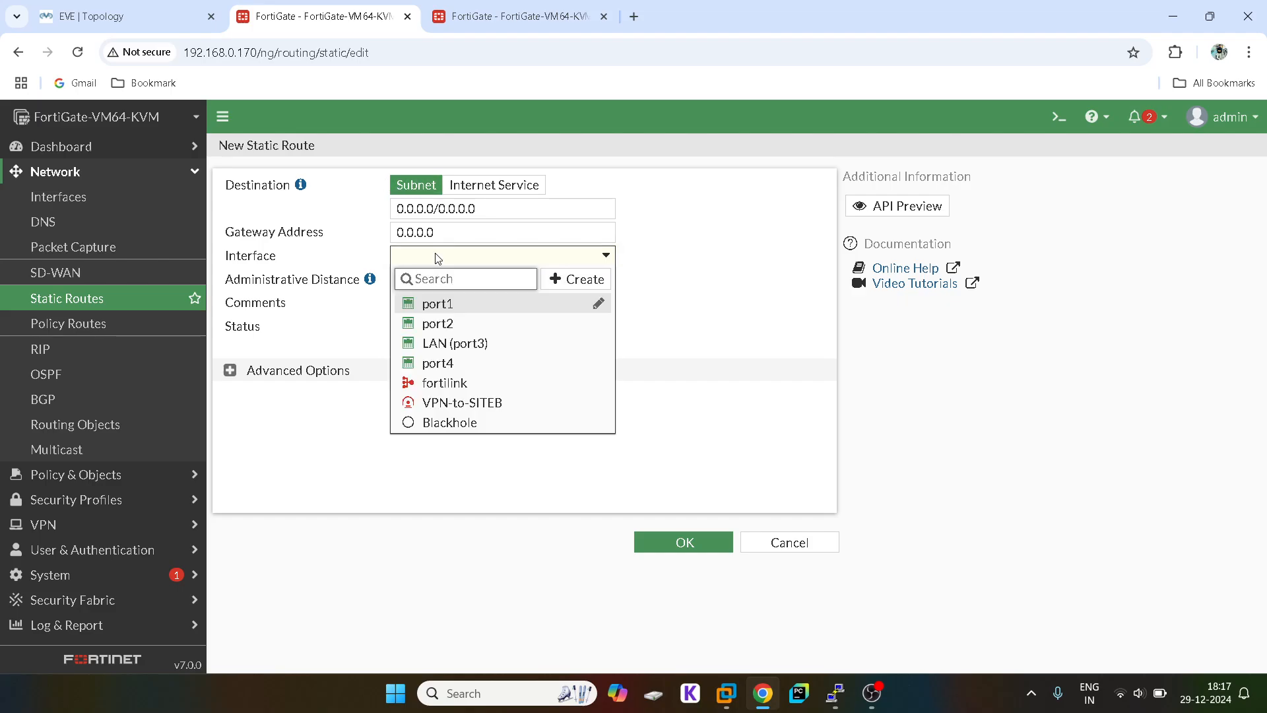
pyautogui.click(455, 402)
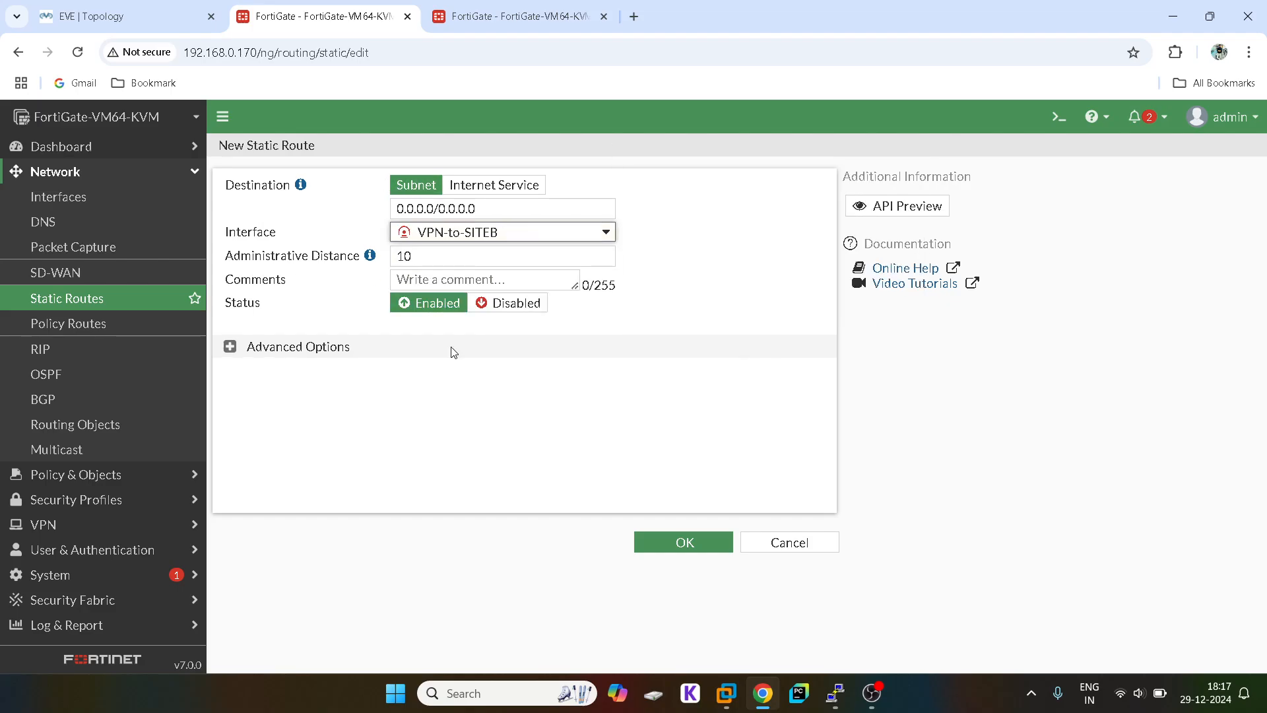
pyautogui.tripleClick(418, 209)
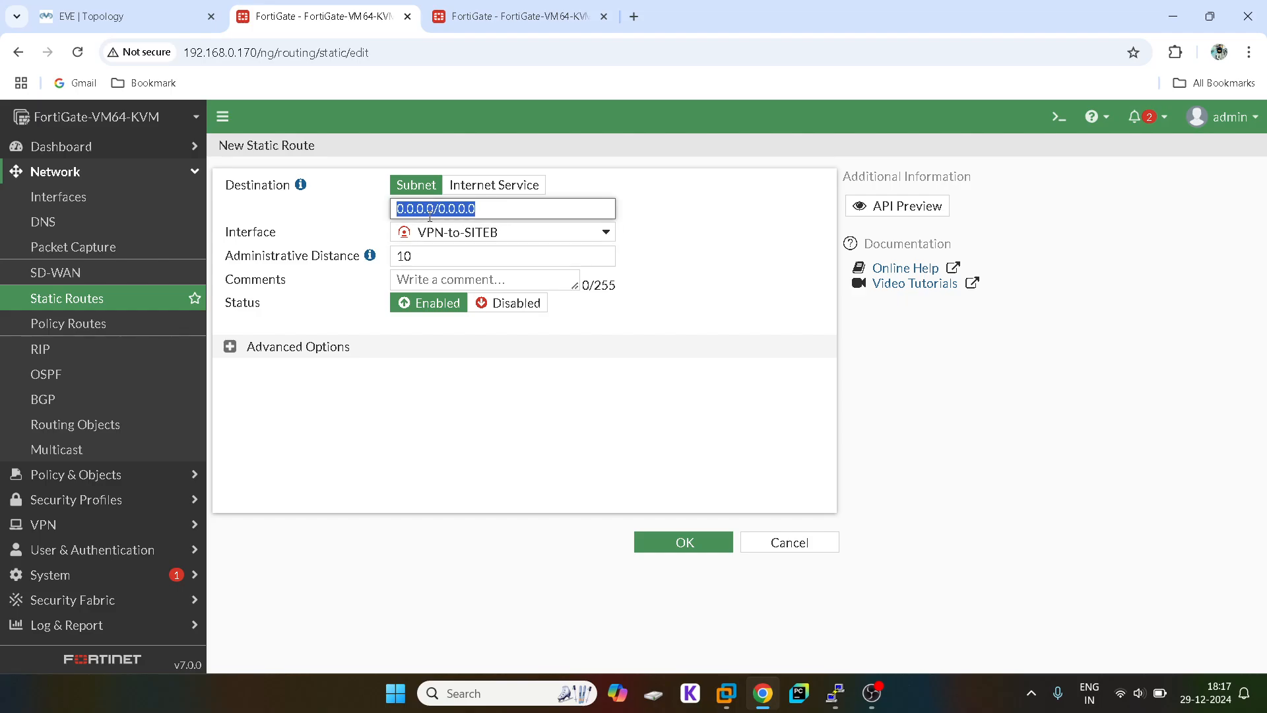
pyautogui.write('20.1.1.0')
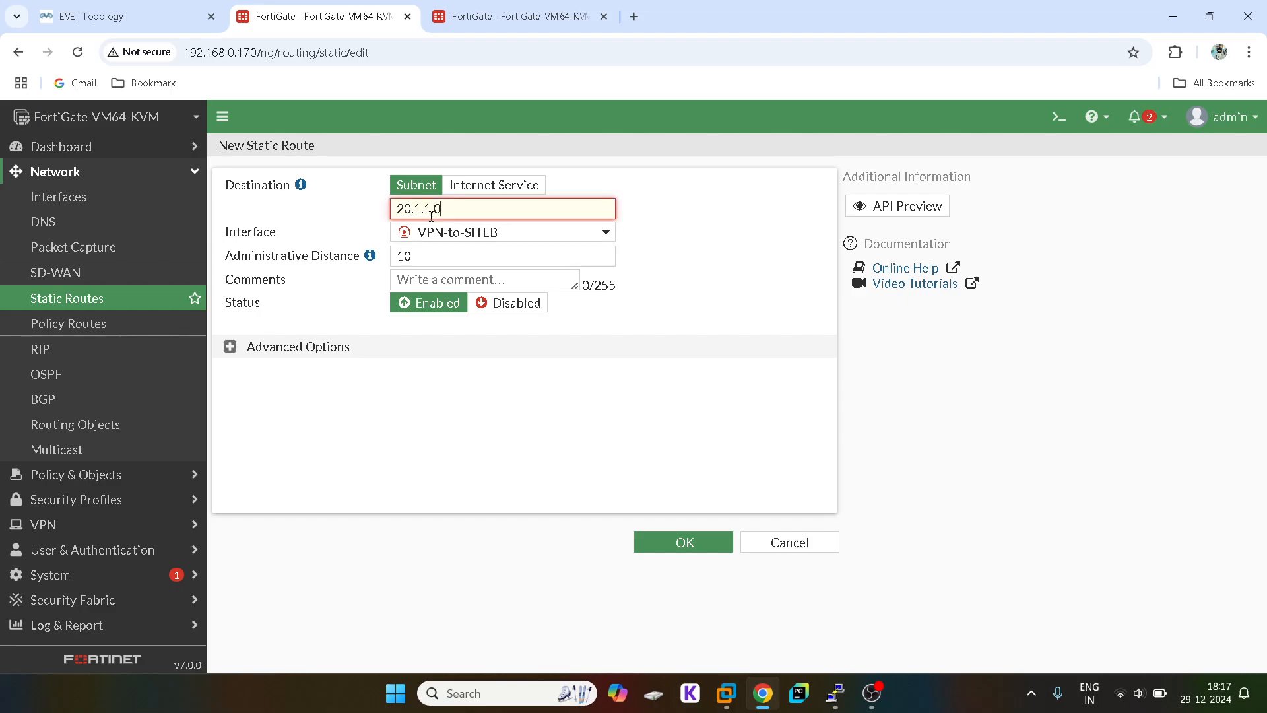
pyautogui.write('/24')
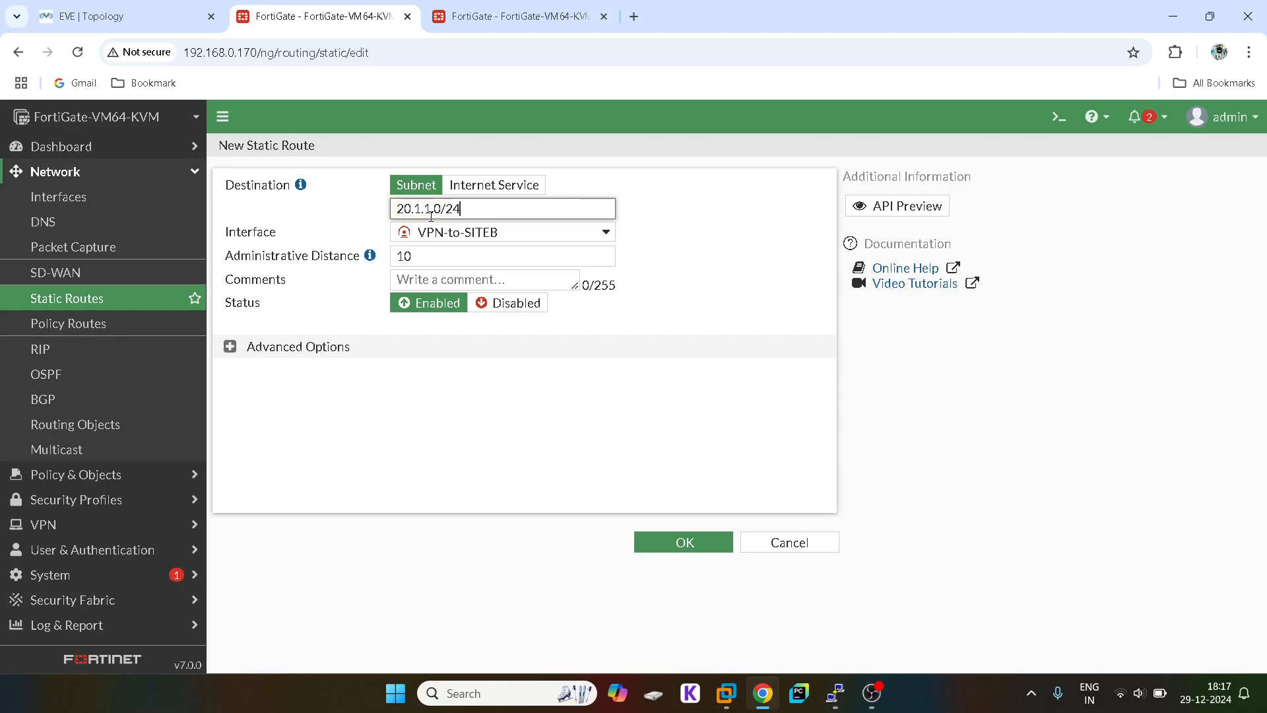
pyautogui.click(662, 549)
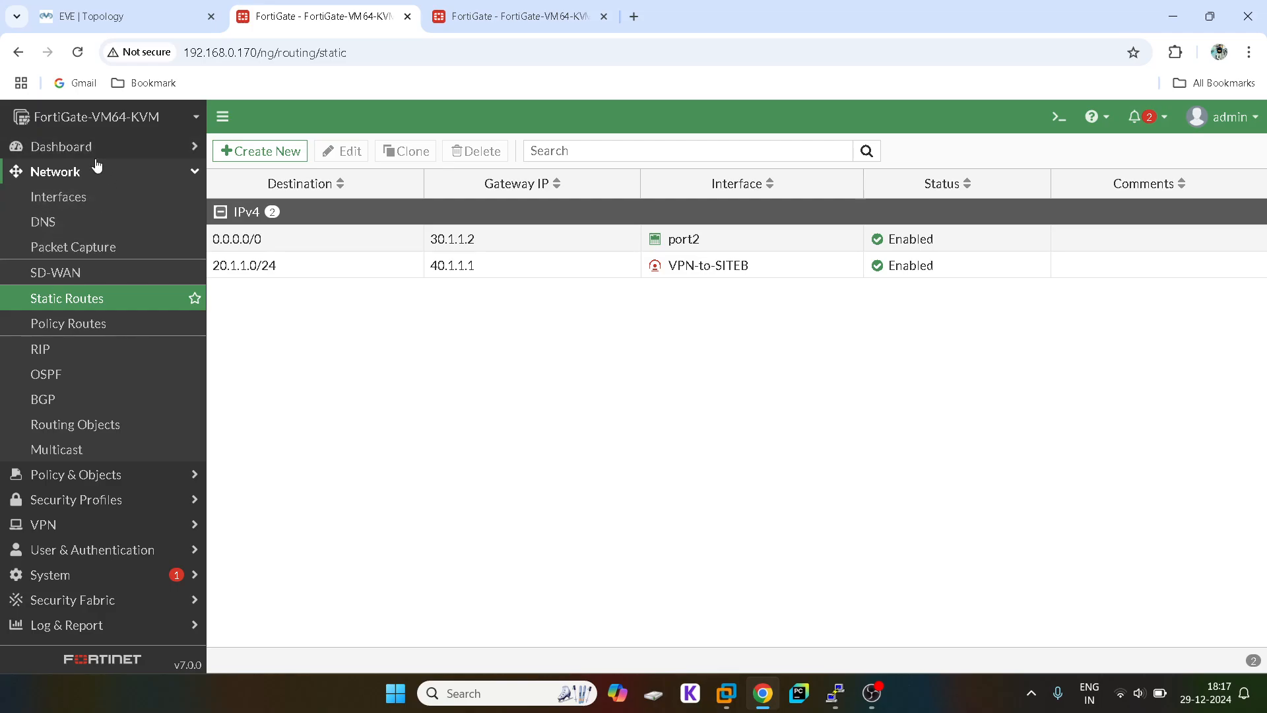
# Step: Start a new firewall policy named 1 from LAN (port3) to VPN-to-SITEB
pyautogui.click(92, 473)
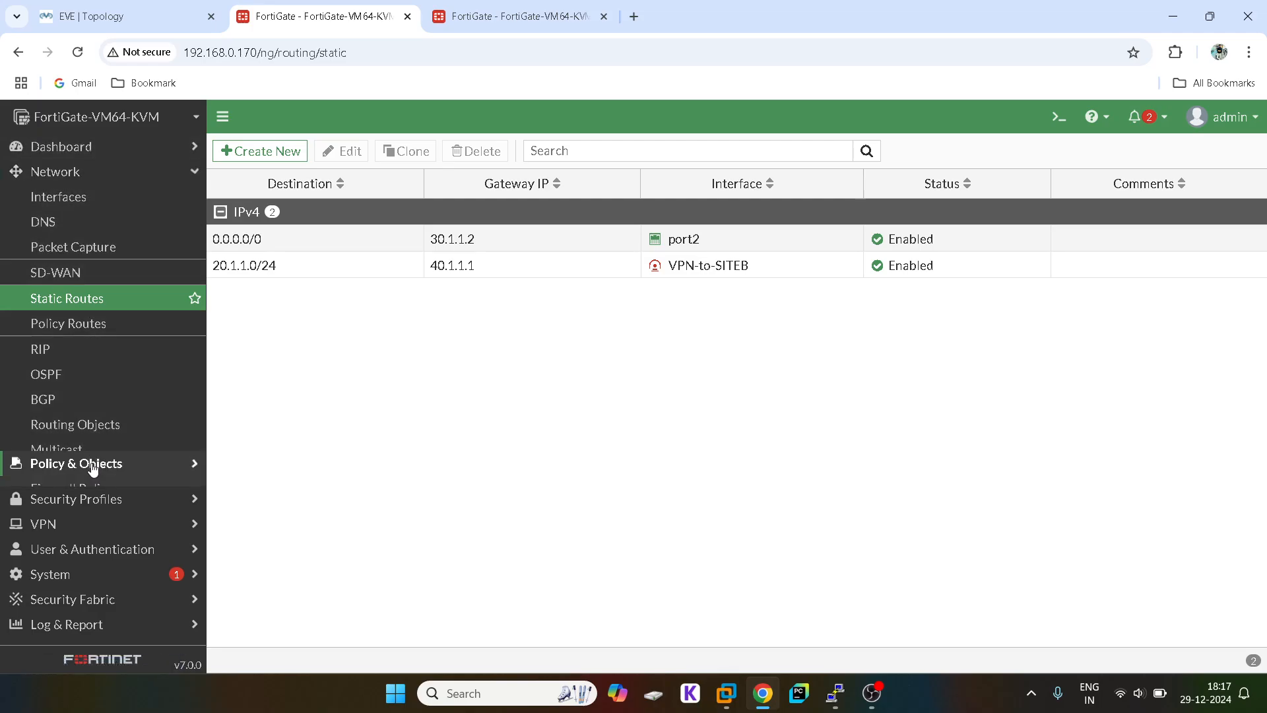
pyautogui.click(70, 224)
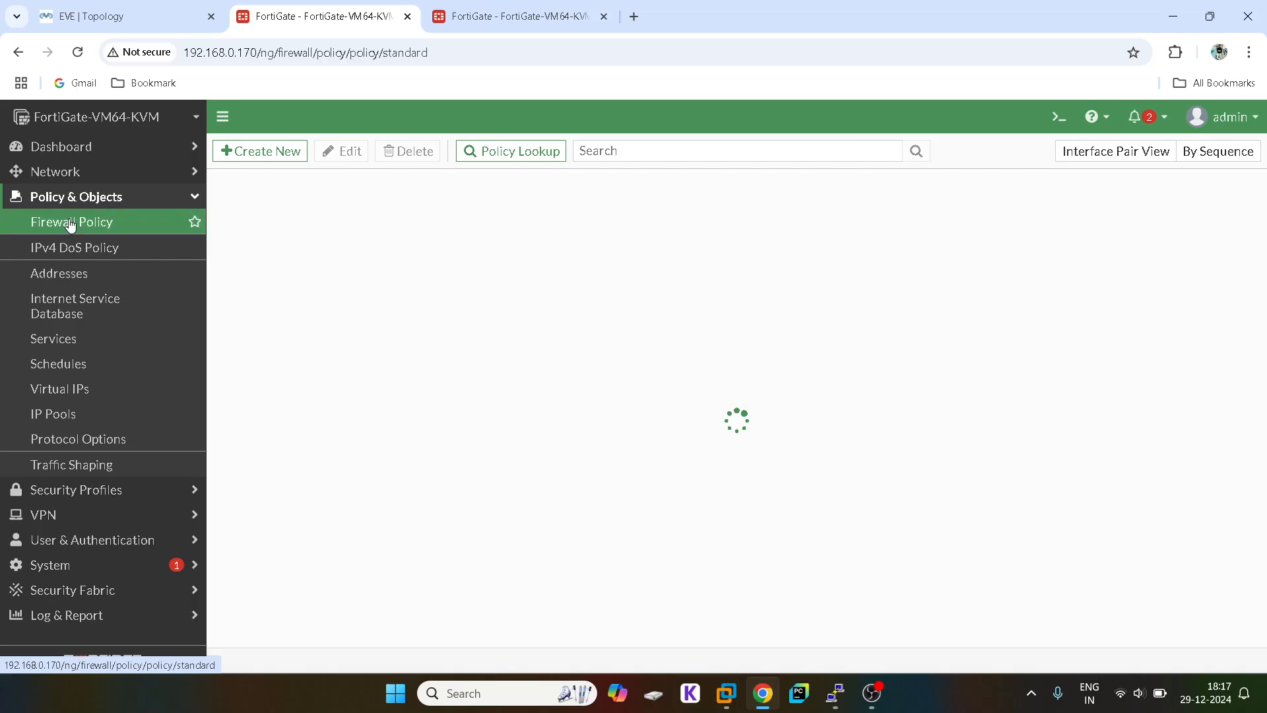
pyautogui.click(295, 156)
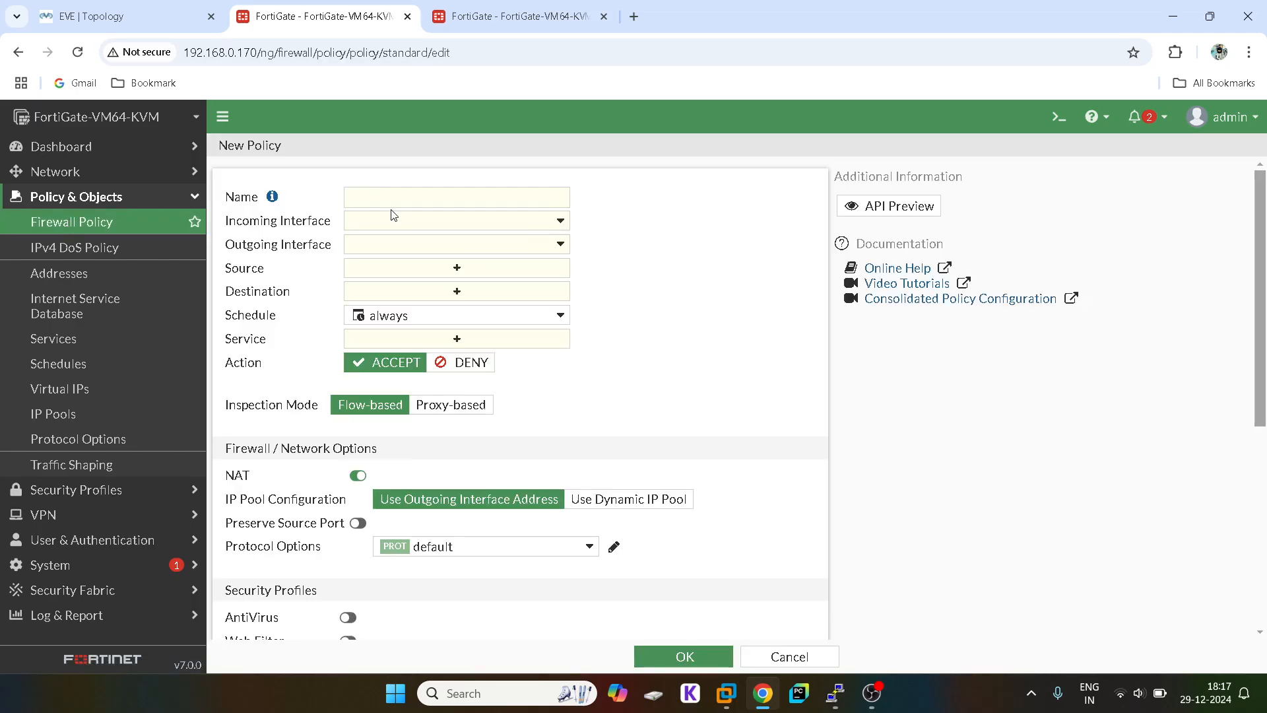
pyautogui.click(390, 201)
pyautogui.write('1')
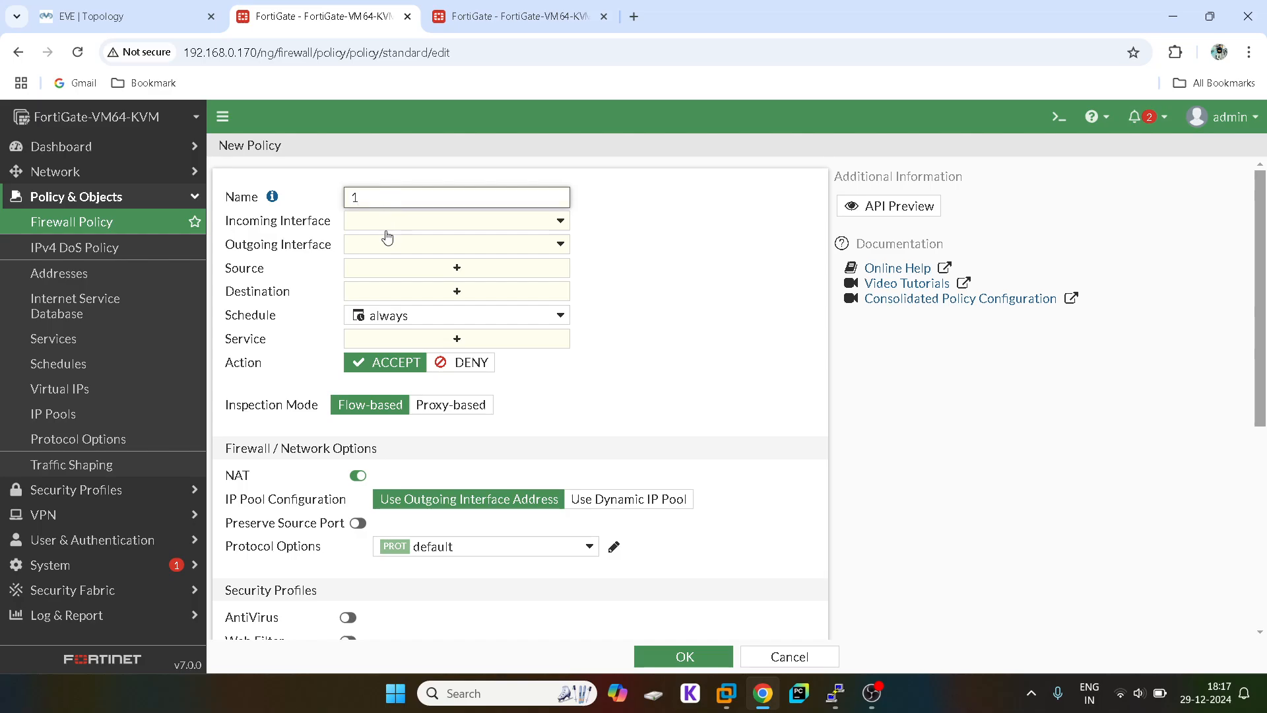
pyautogui.click(390, 223)
pyautogui.click(409, 309)
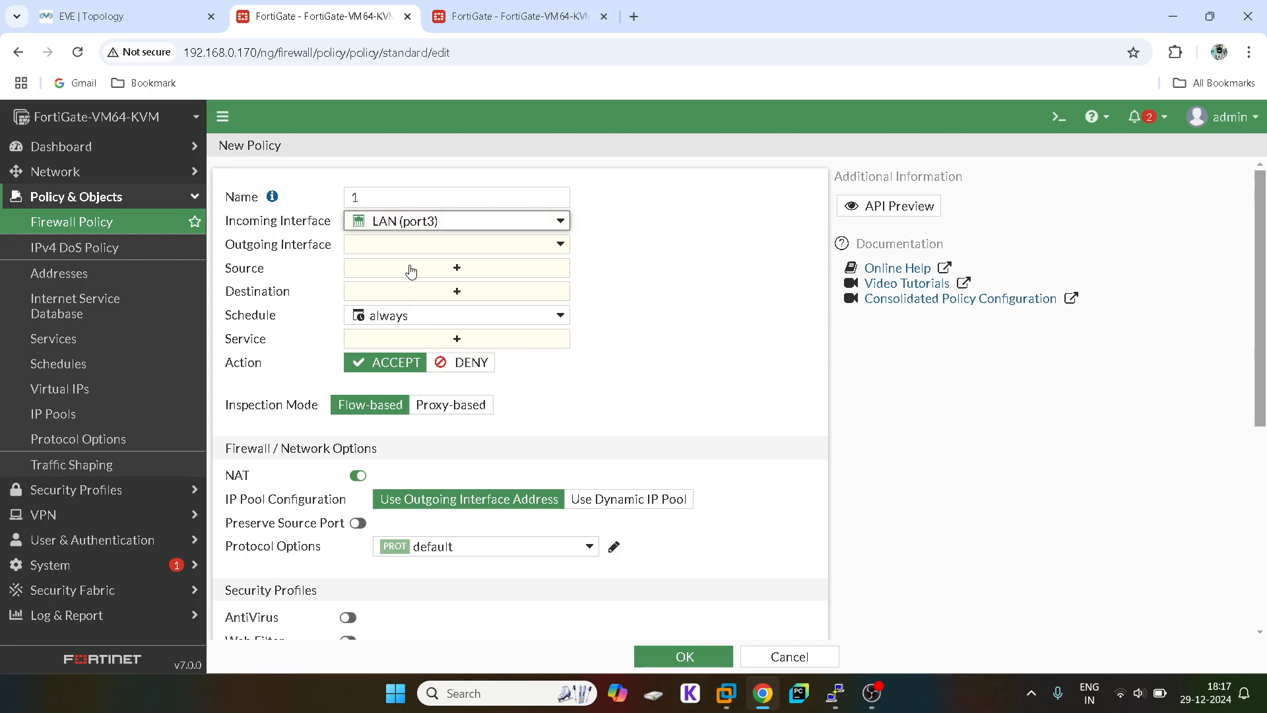
pyautogui.click(410, 246)
pyautogui.click(461, 370)
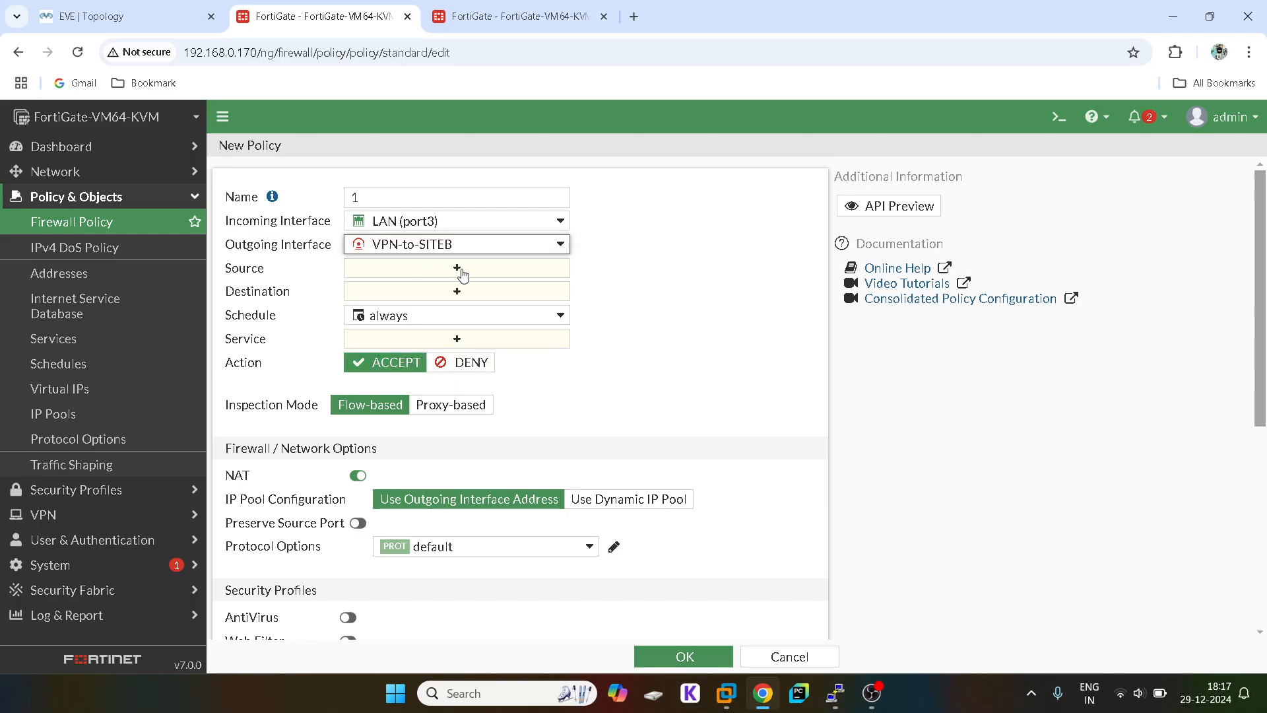
# Step: Set the policy's source and destination to all and its service to ALL
pyautogui.click(465, 270)
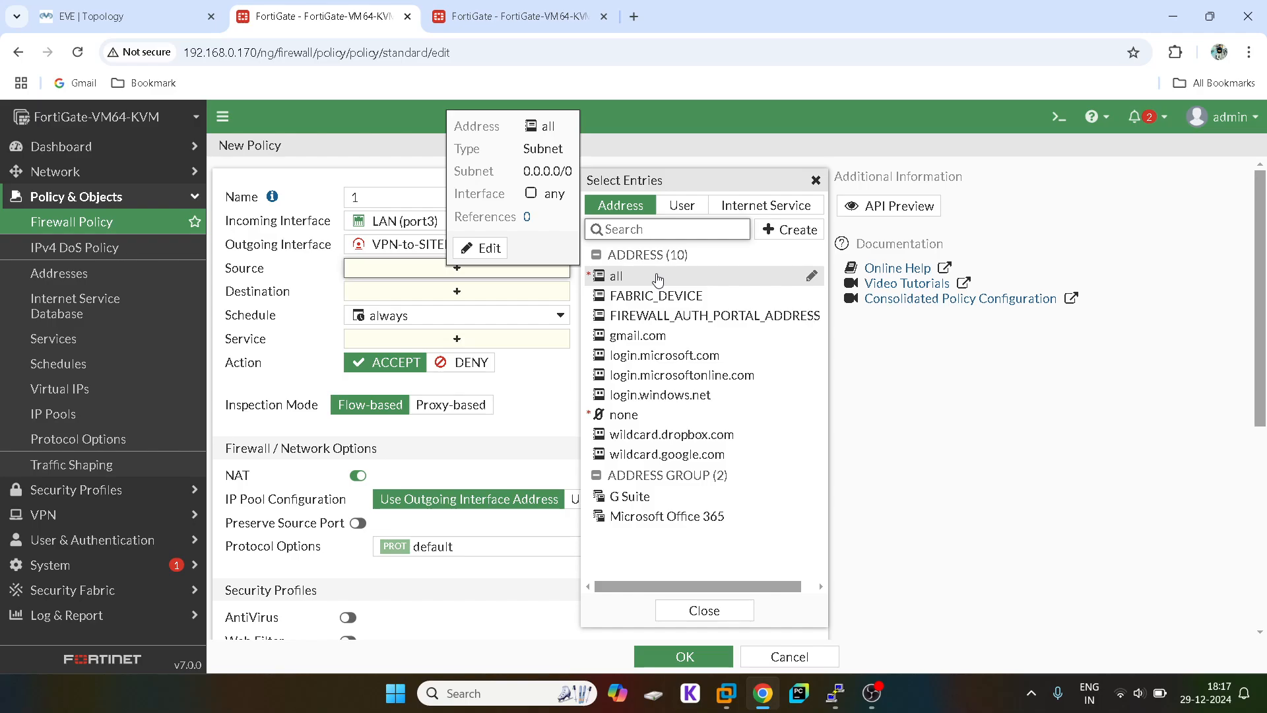
pyautogui.click(658, 277)
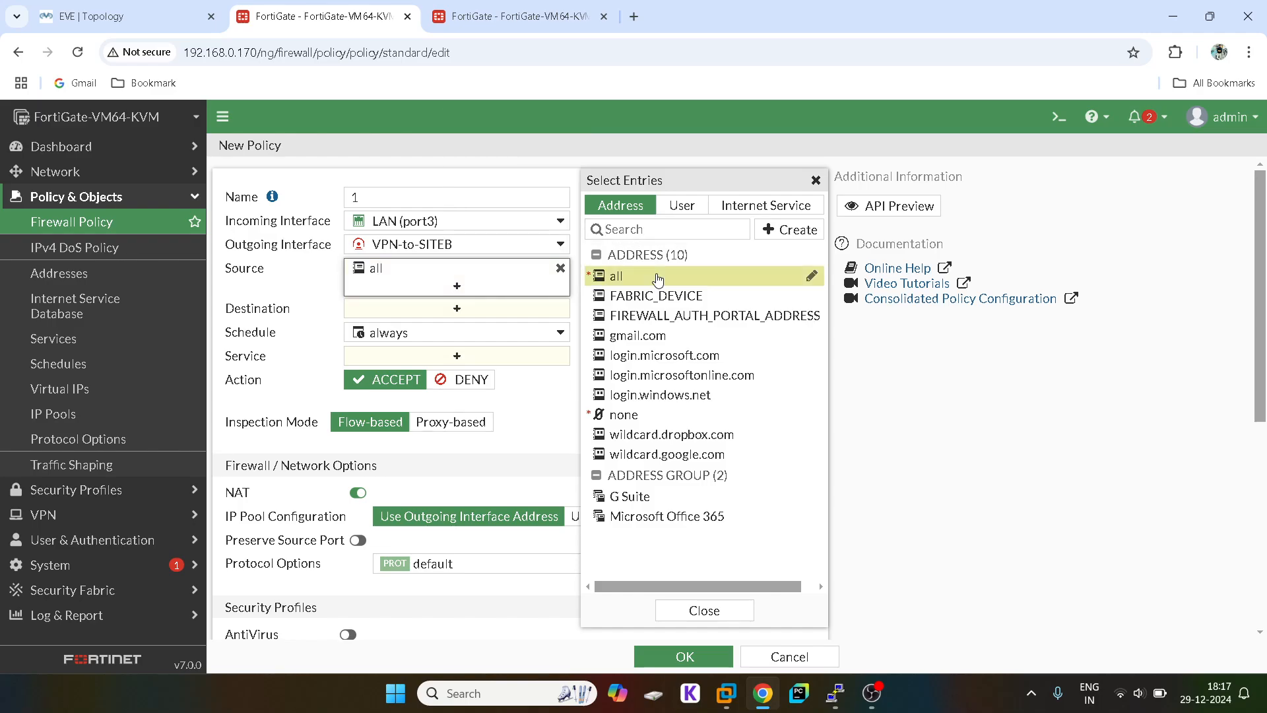
pyautogui.click(815, 180)
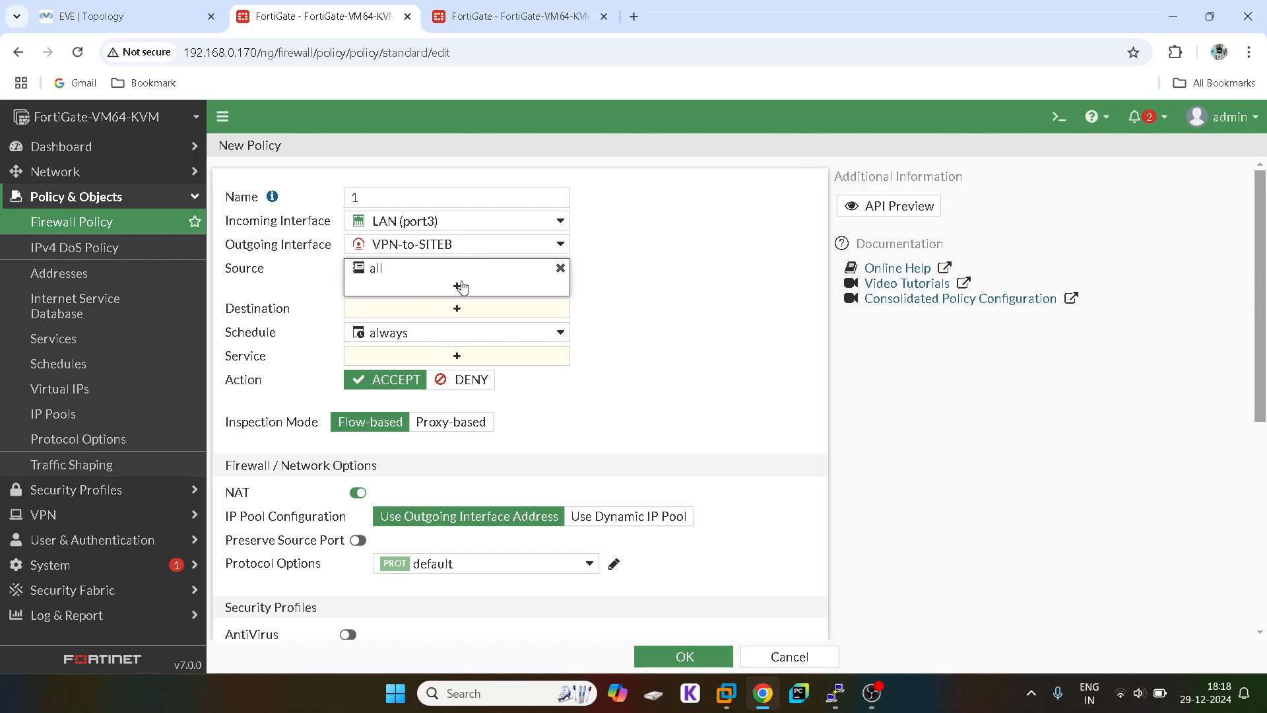
pyautogui.click(470, 310)
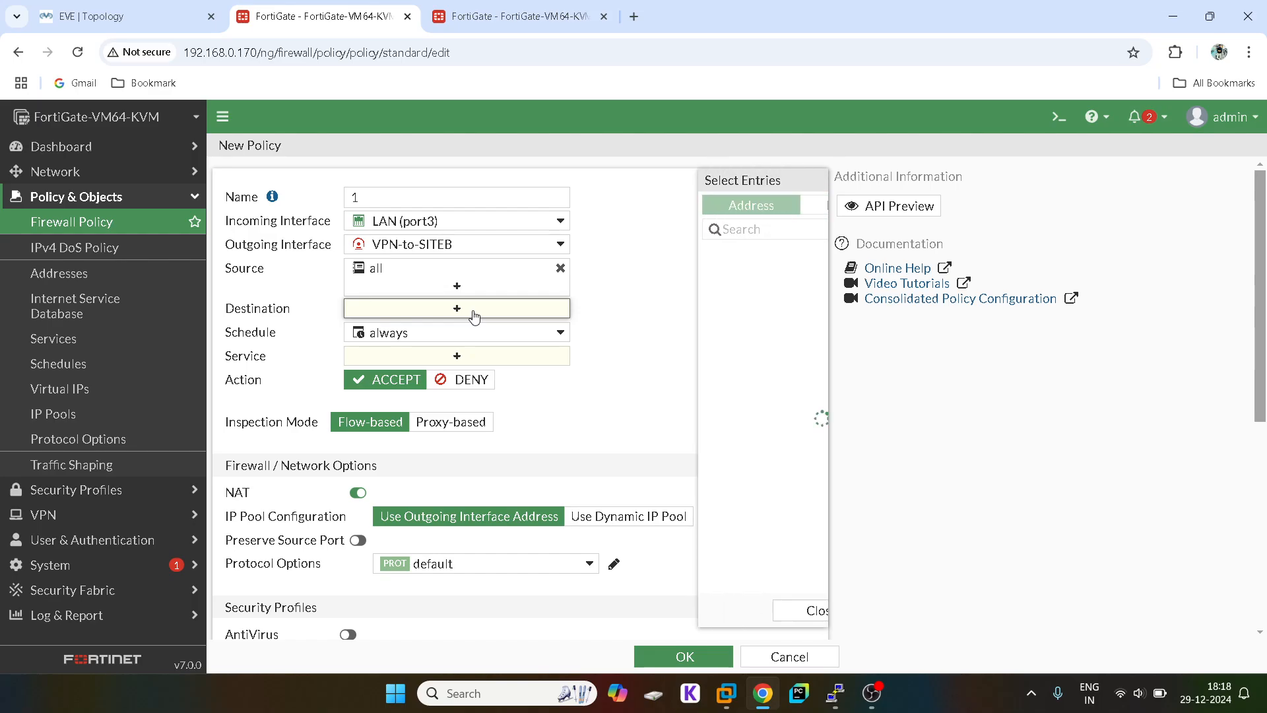
pyautogui.click(651, 281)
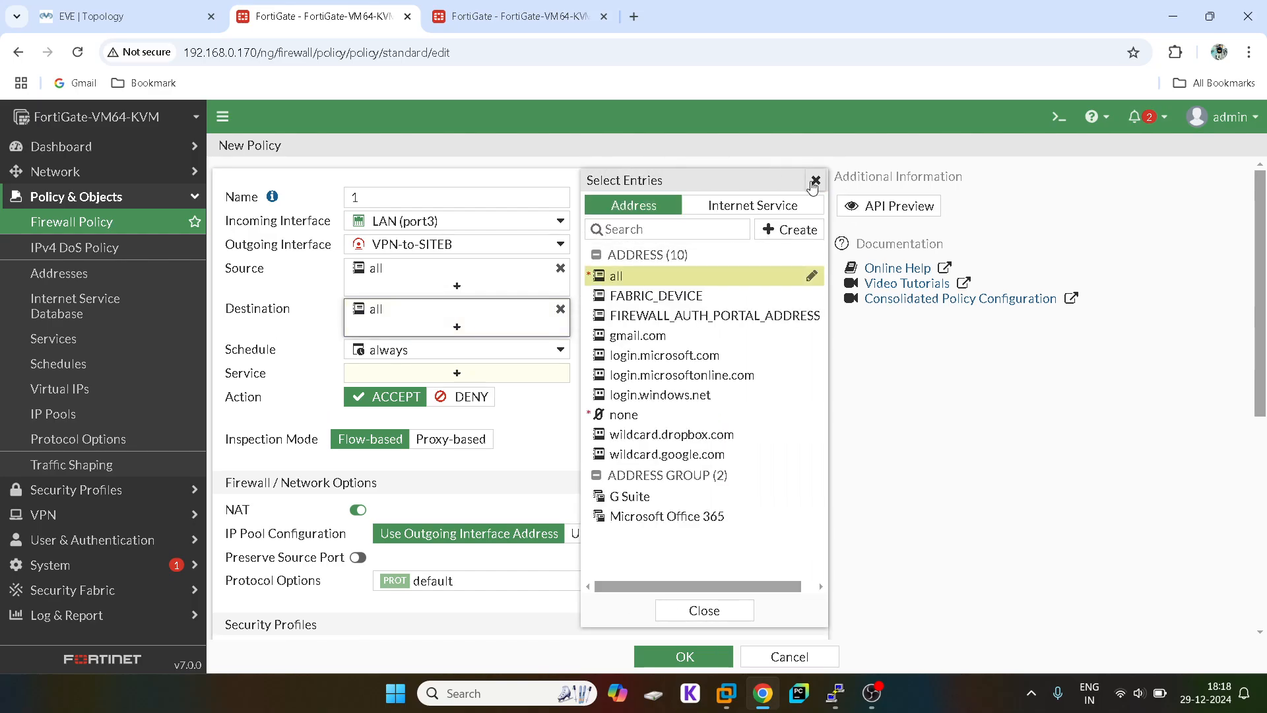
pyautogui.click(816, 181)
pyautogui.click(462, 373)
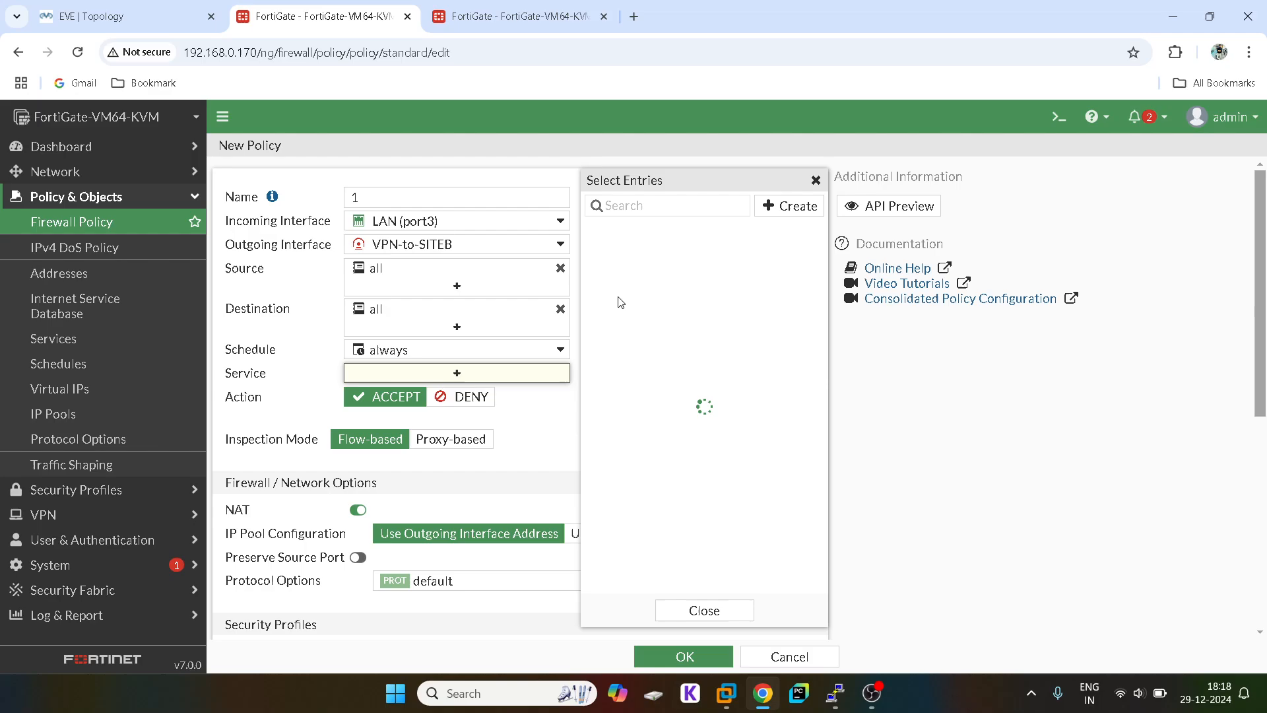
pyautogui.click(647, 278)
pyautogui.click(815, 181)
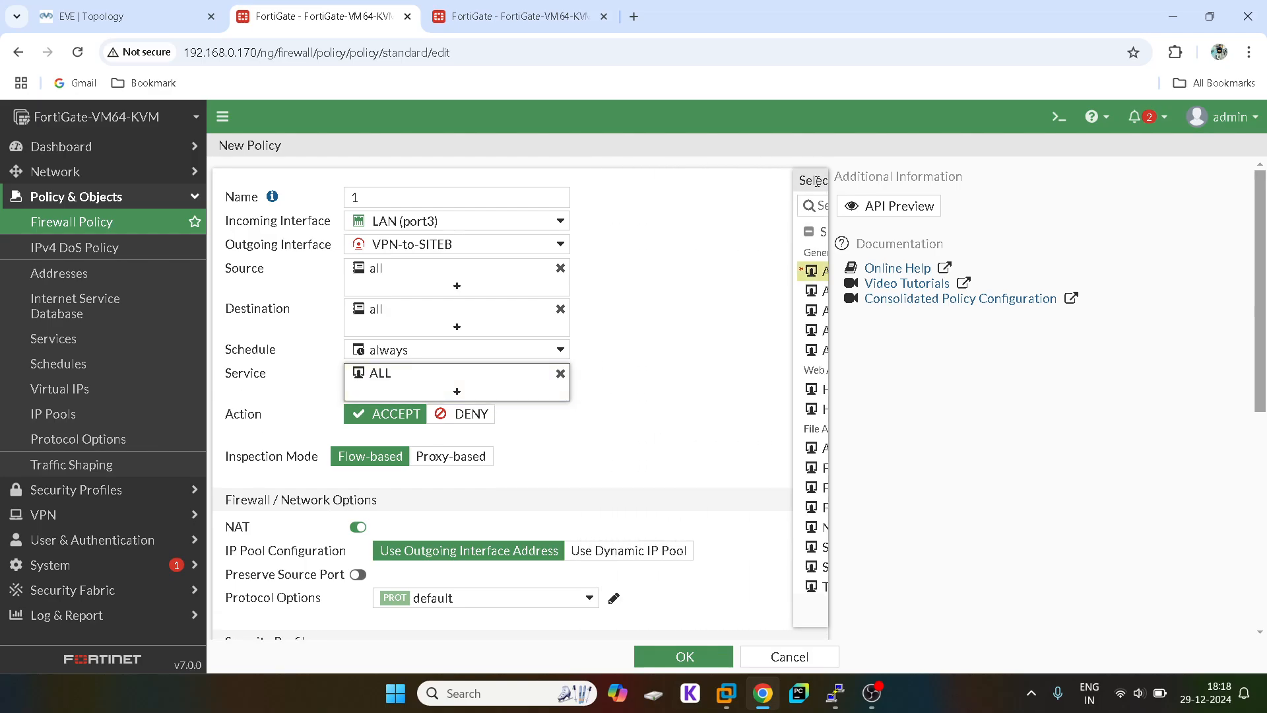
# Step: Disable NAT, log all sessions, and save the policy
pyautogui.click(360, 527)
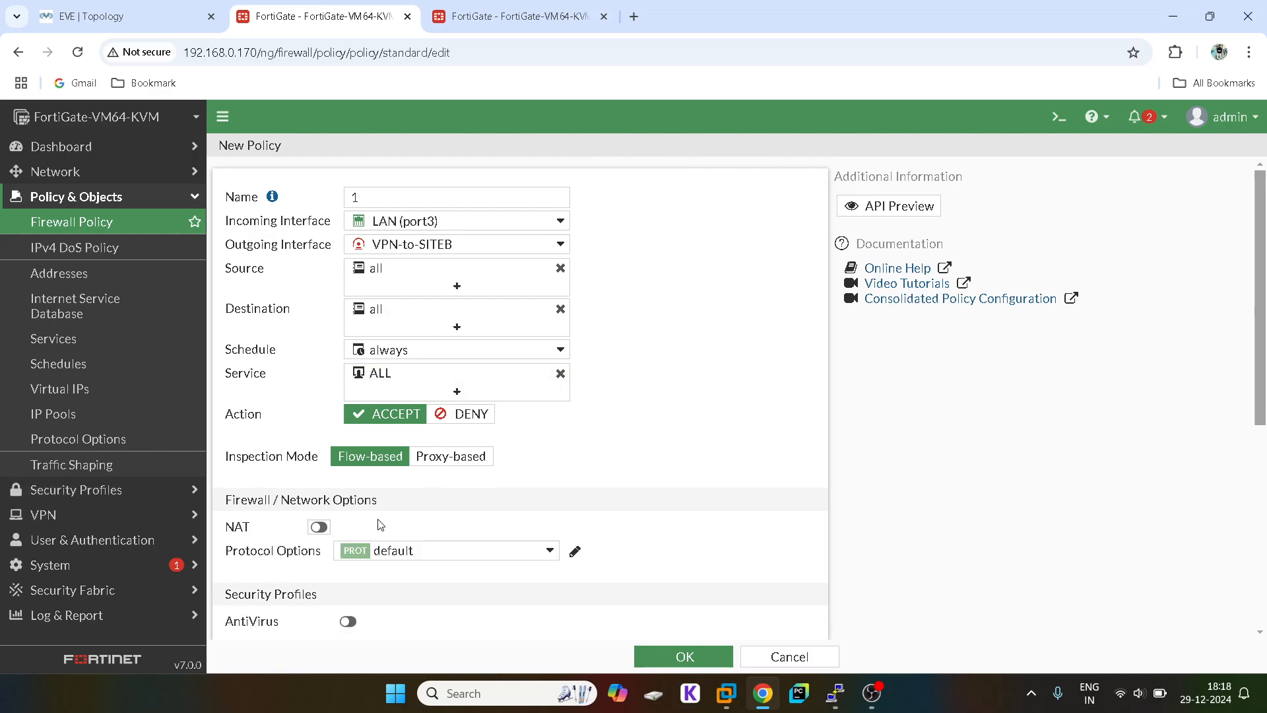
pyautogui.scroll(-5, 389, 521)
pyautogui.click(612, 461)
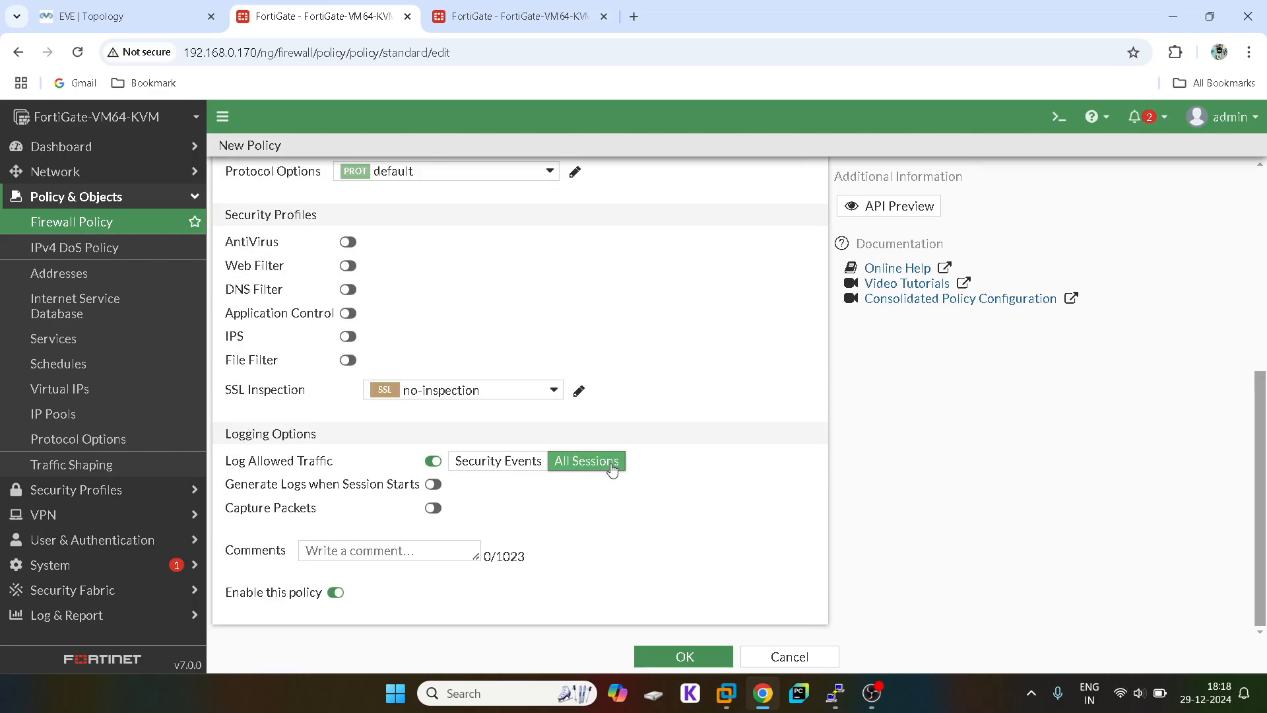
pyautogui.click(669, 658)
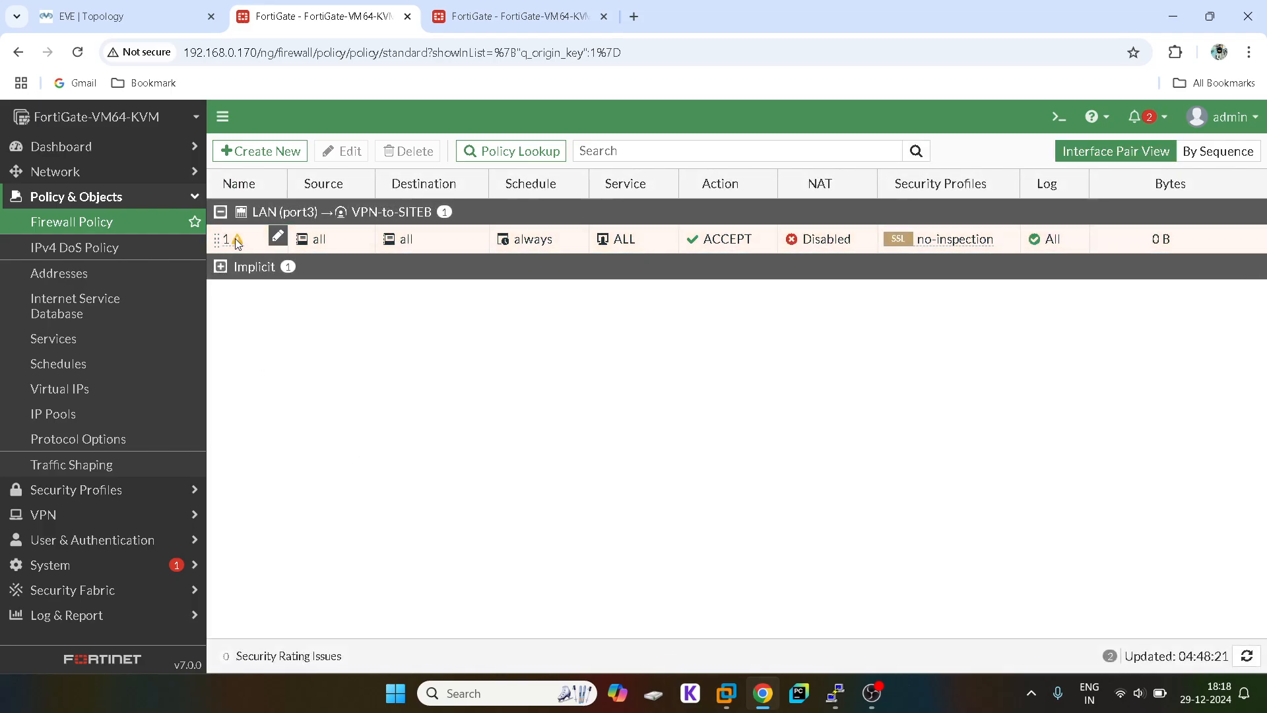
# Step: Reopen policy 1 and save it again unchanged
pyautogui.moveTo(235, 242)
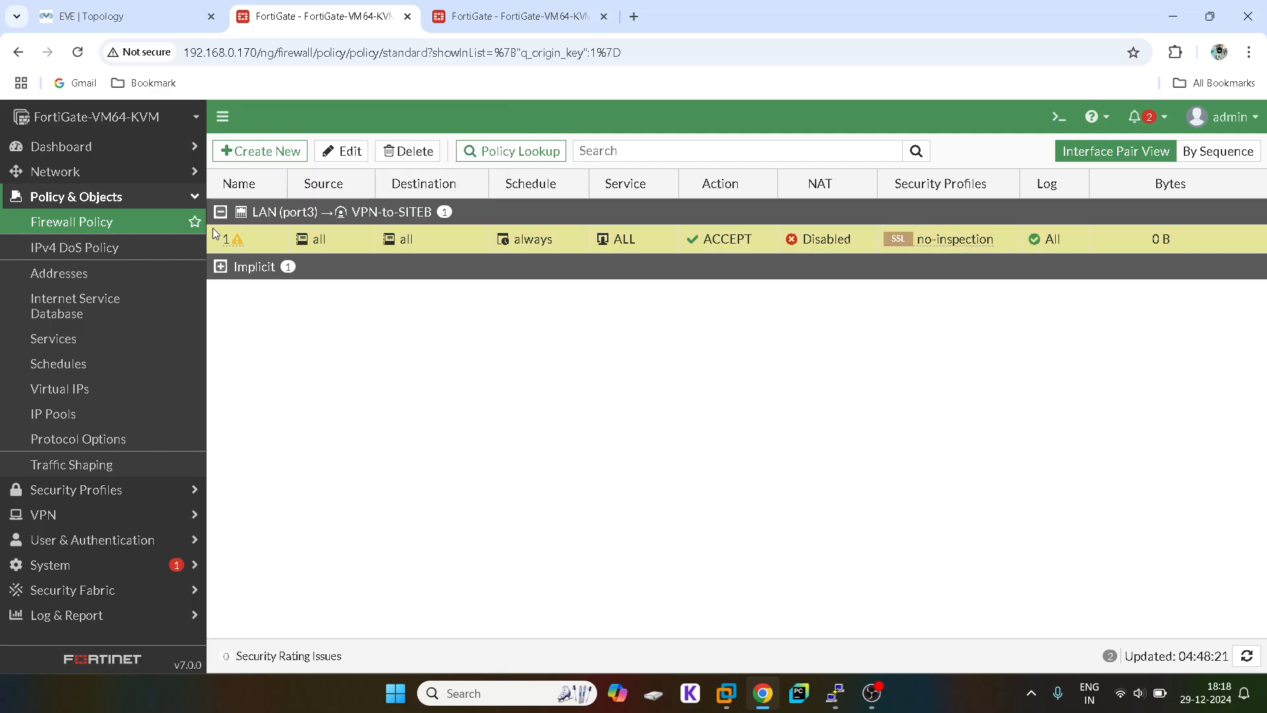
pyautogui.doubleClick(212, 230)
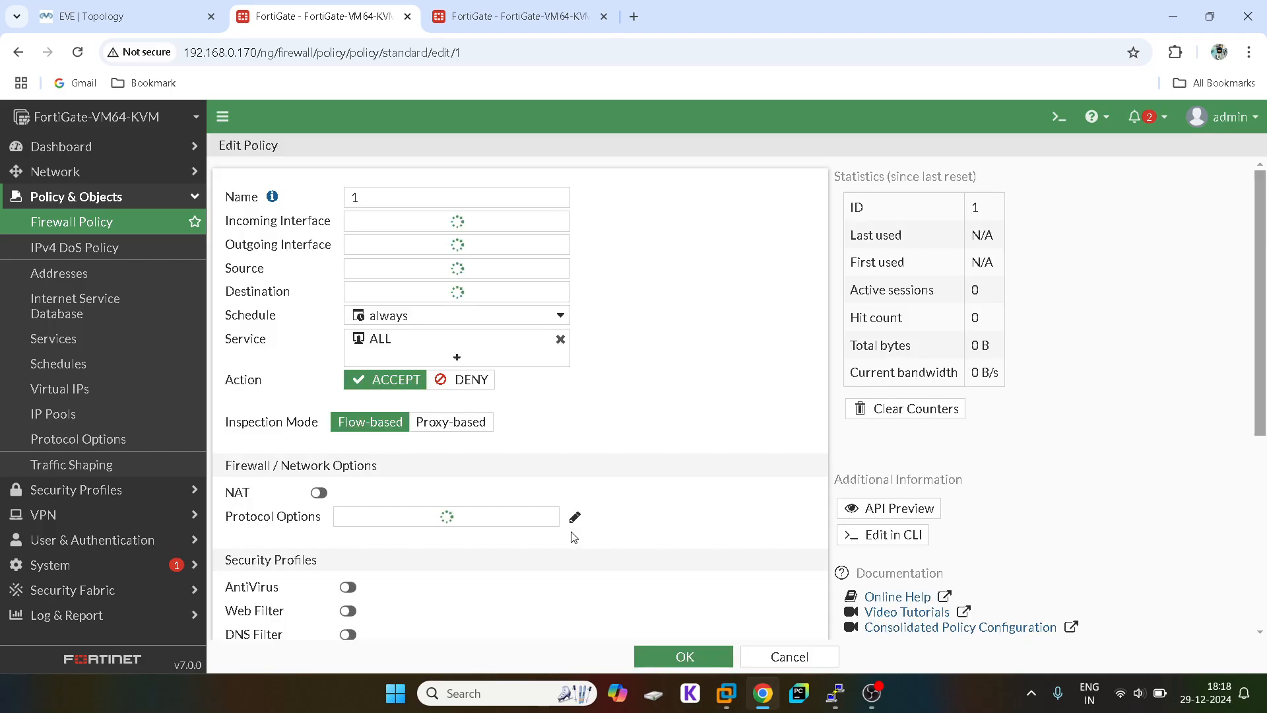
pyautogui.scroll(-5, 573, 536)
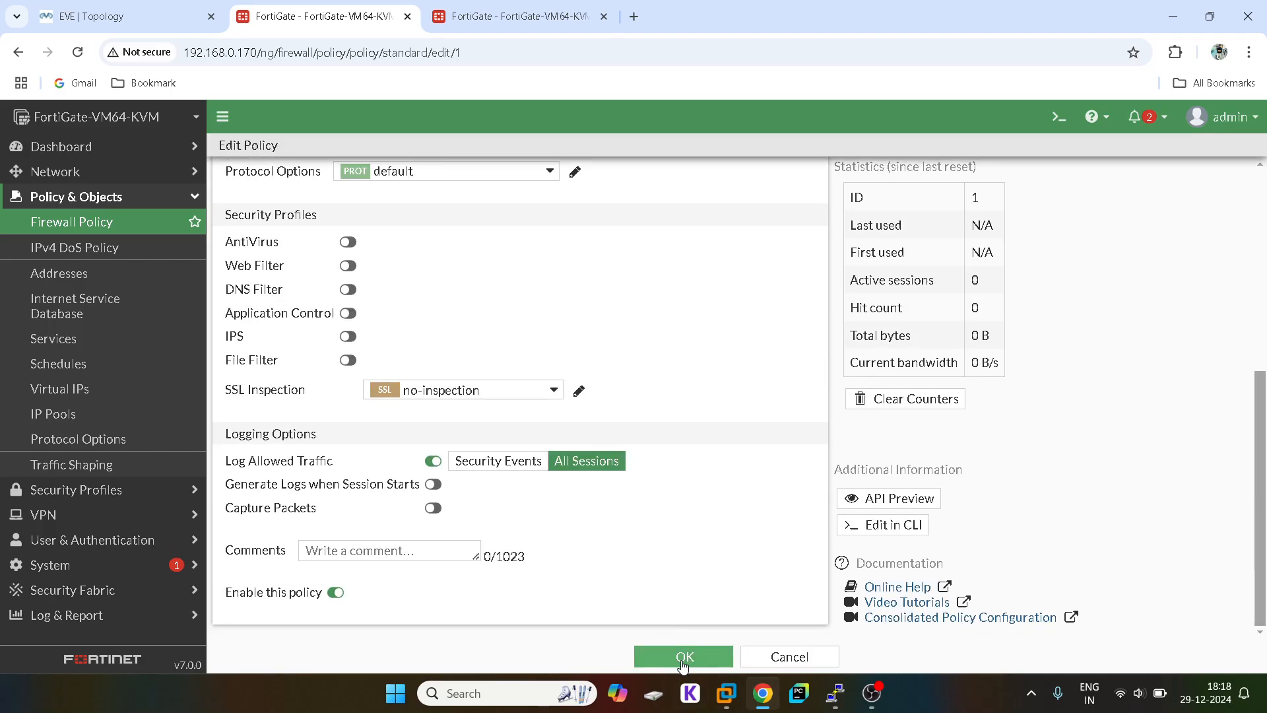
pyautogui.click(703, 655)
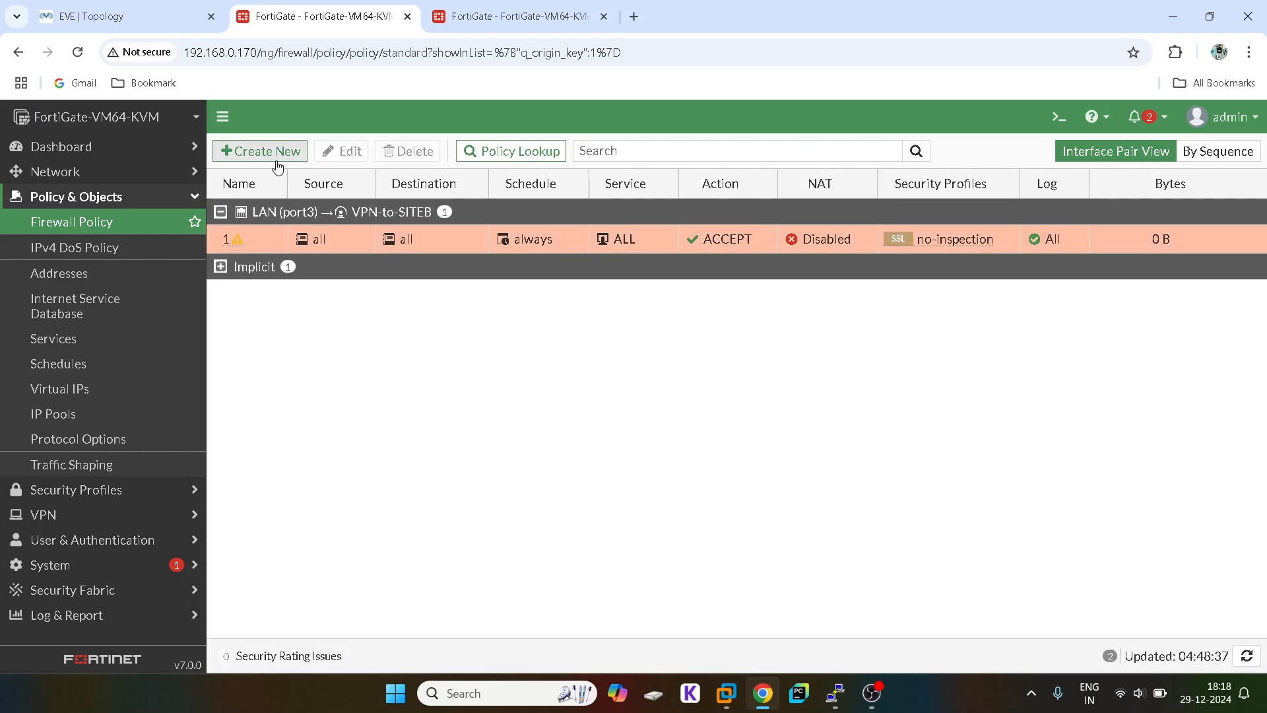
# Step: Clone policy 1 in reverse and open the copy for editing
pyautogui.rightClick(244, 235)
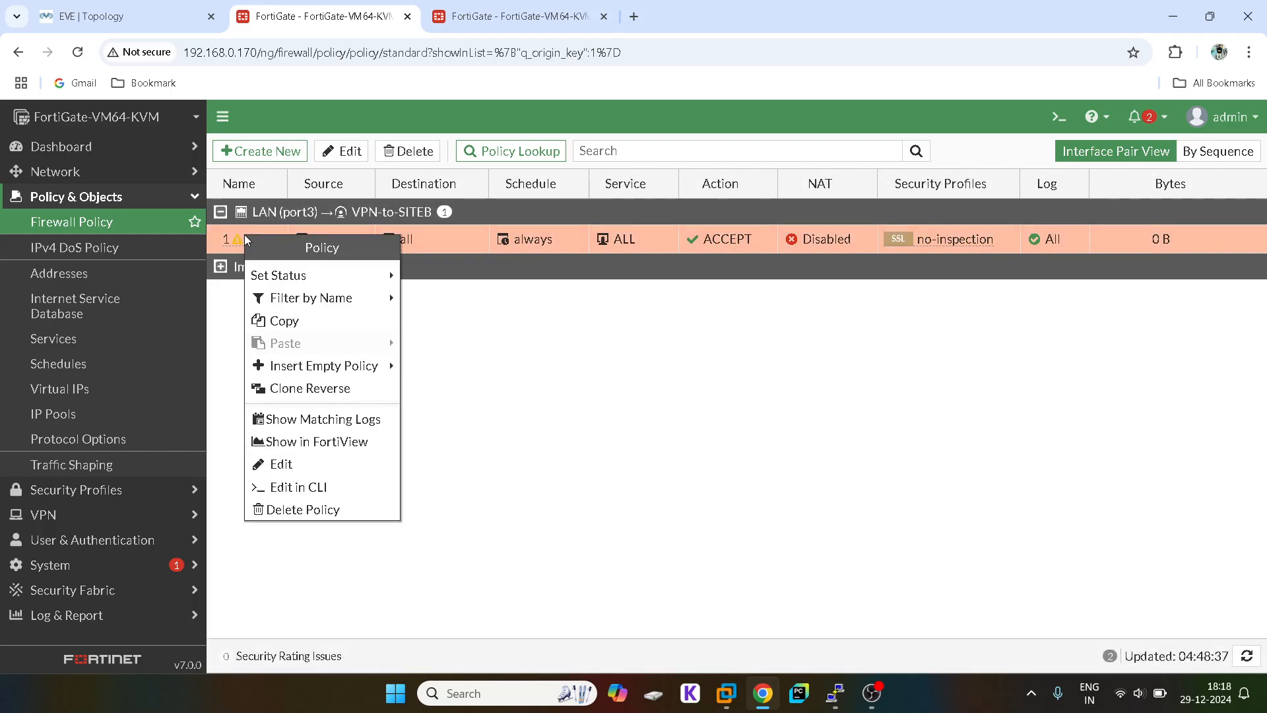
pyautogui.moveTo(374, 377)
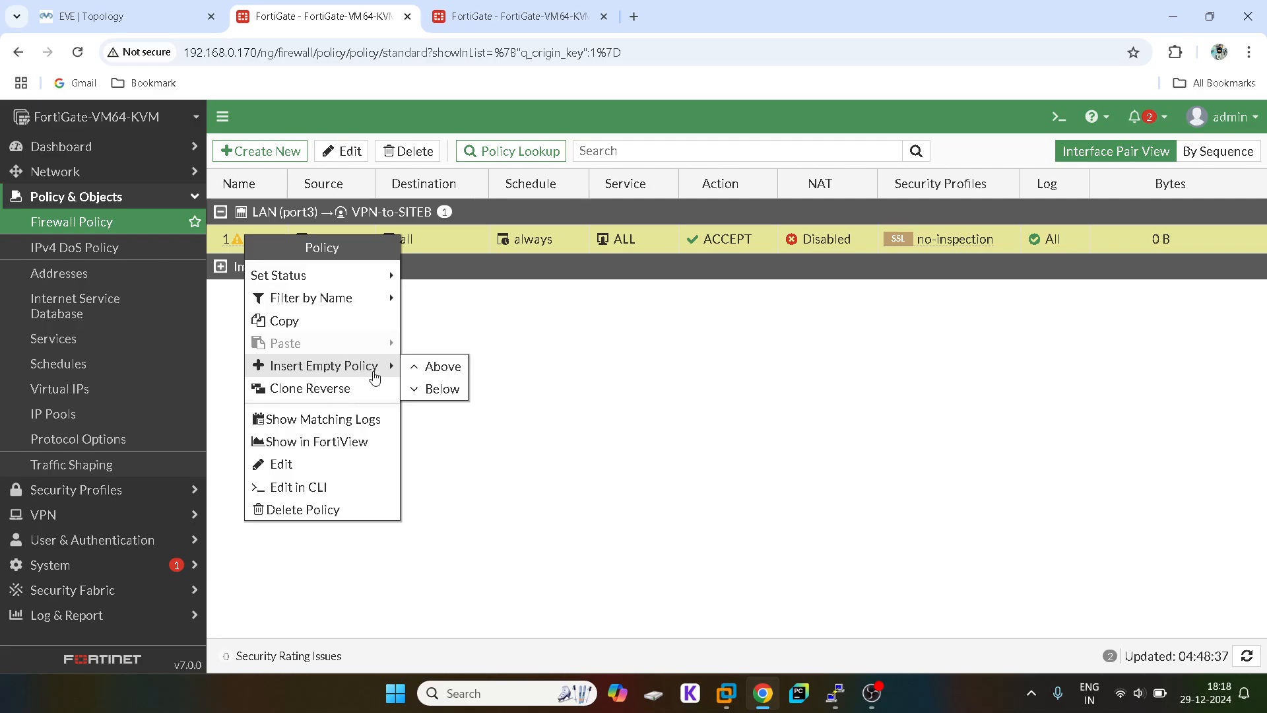
pyautogui.click(364, 392)
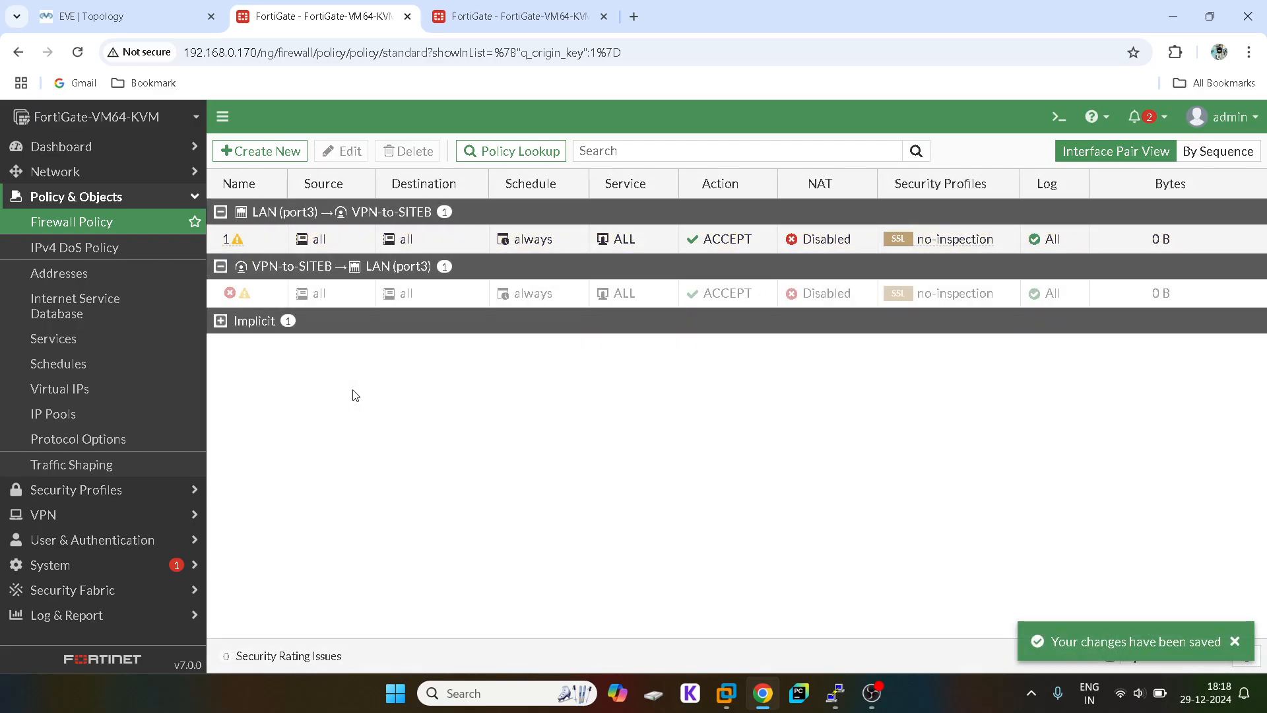
pyautogui.click(247, 291)
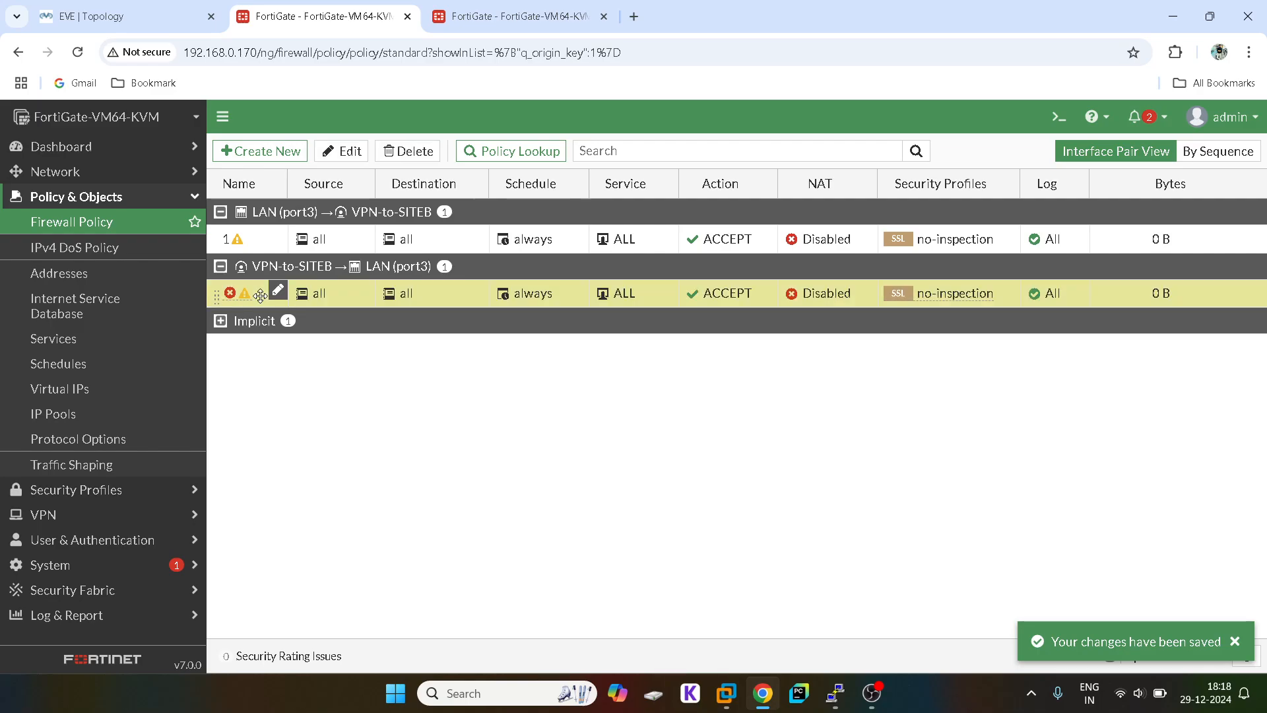
pyautogui.click(280, 293)
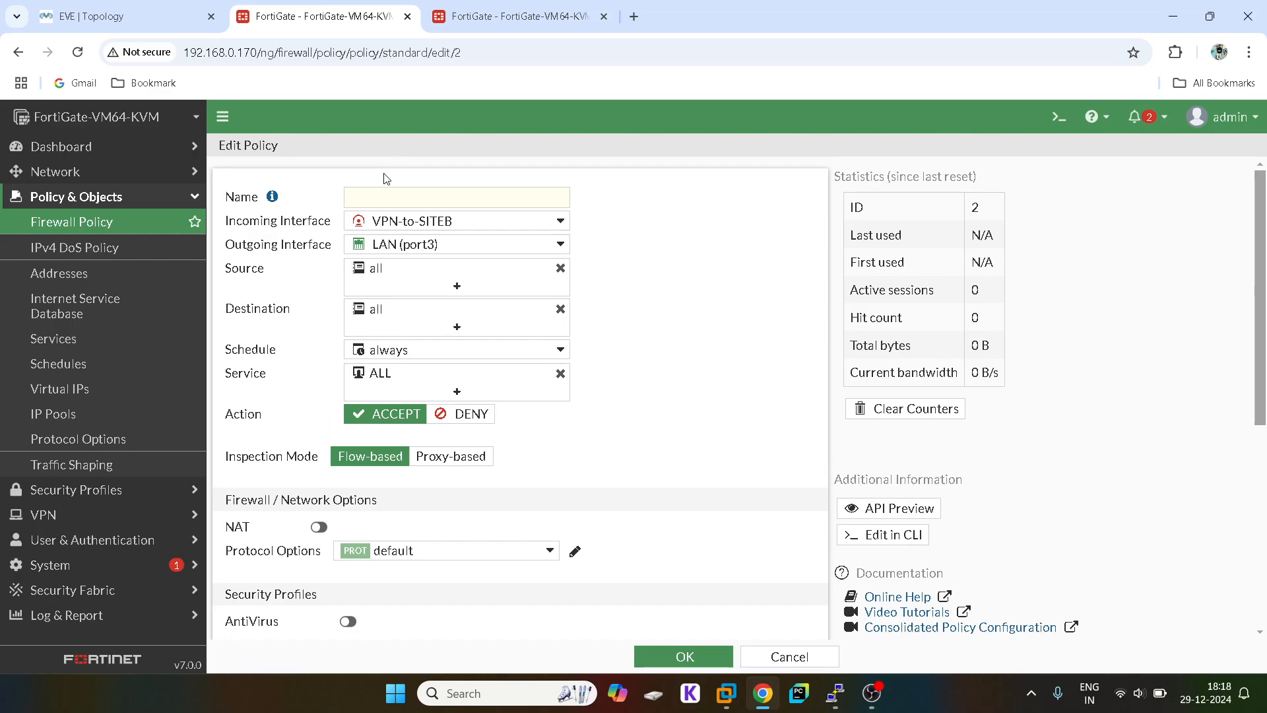
# Step: Name the reverse policy 2, clear its copied comment, and save it
pyautogui.click(386, 192)
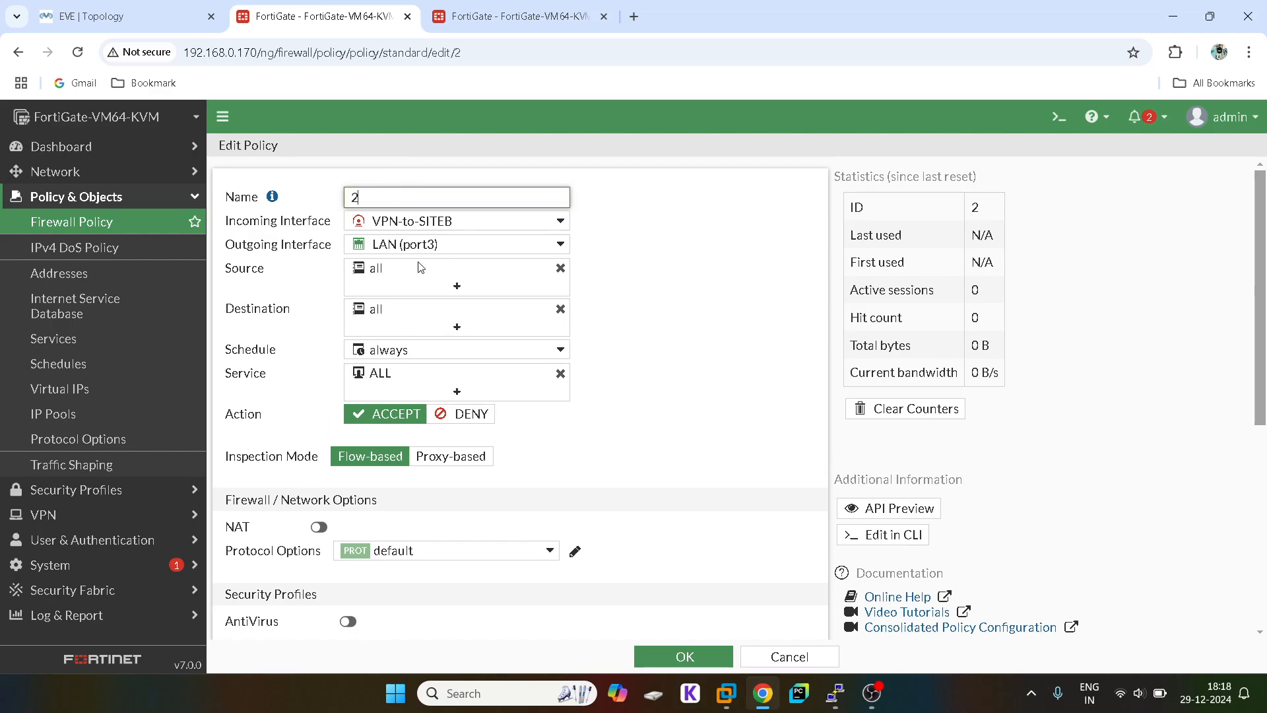
pyautogui.scroll(-5, 503, 455)
pyautogui.click(460, 549)
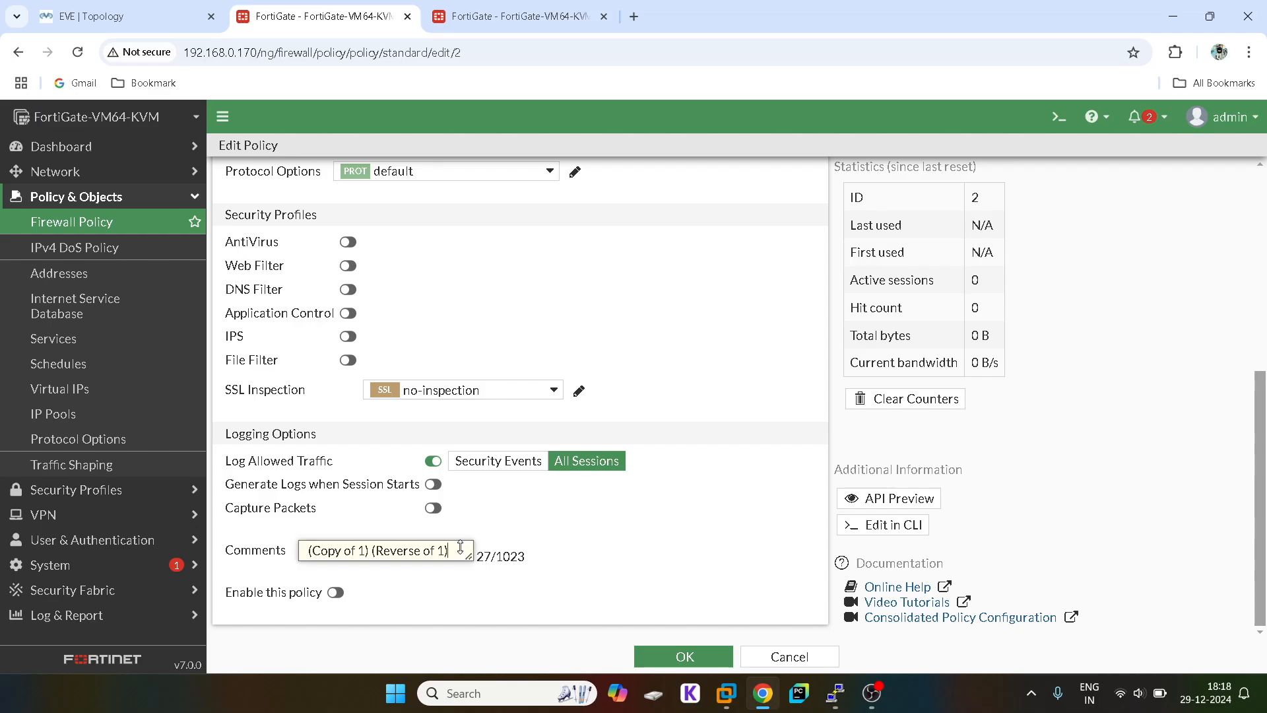
pyautogui.hotkey('ctrl', 'a')
pyautogui.press('BackSpace')
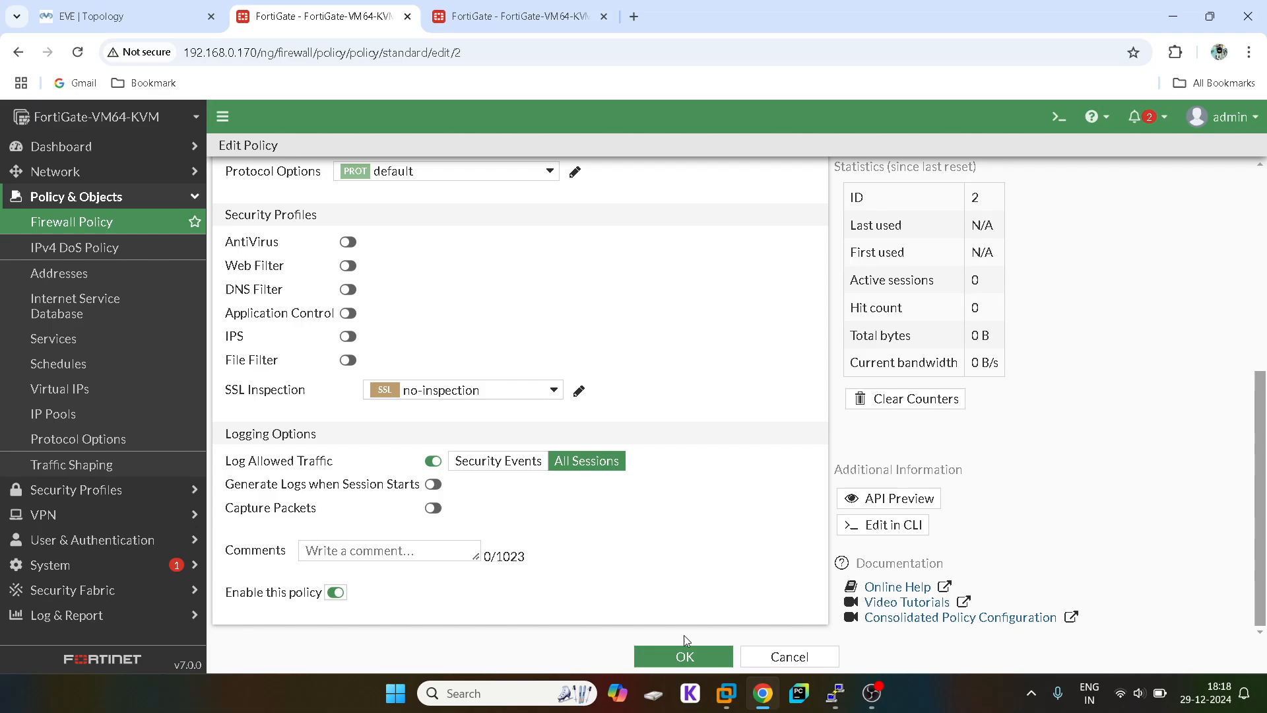
pyautogui.click(683, 656)
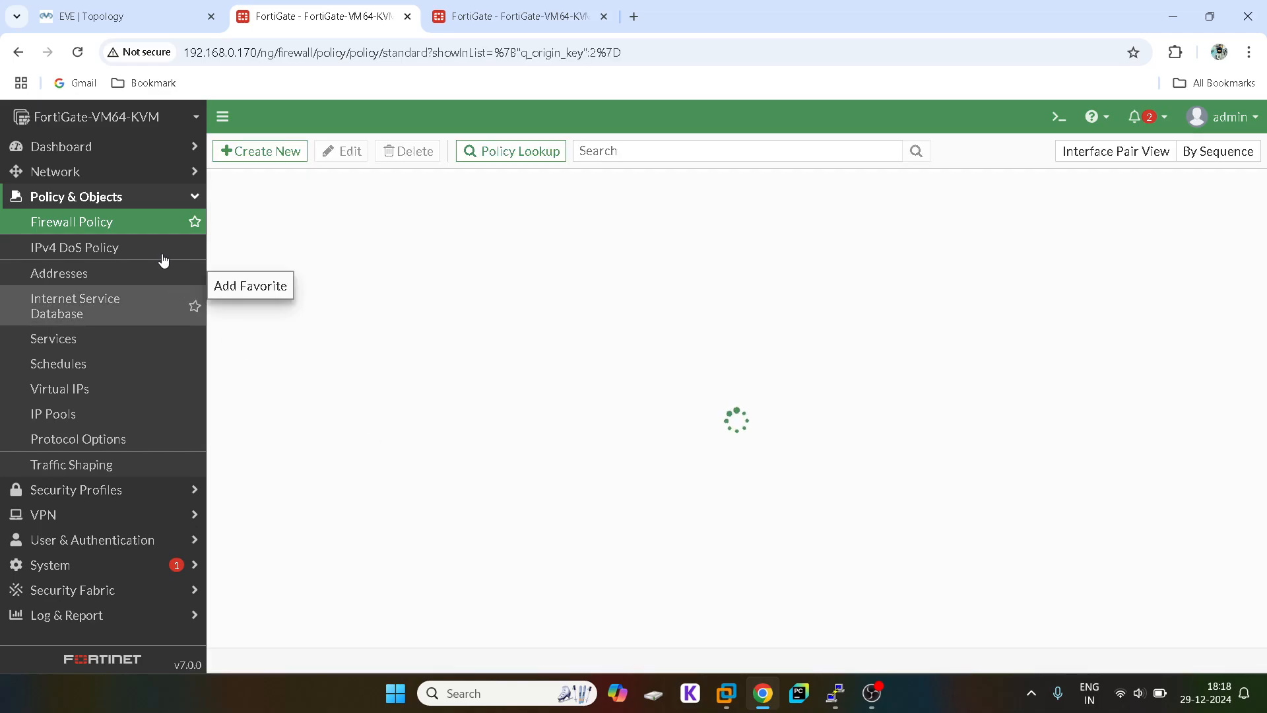
# Step: Review the IPsec tunnels list, then go to the other FortiGate's browser tab
pyautogui.click(147, 198)
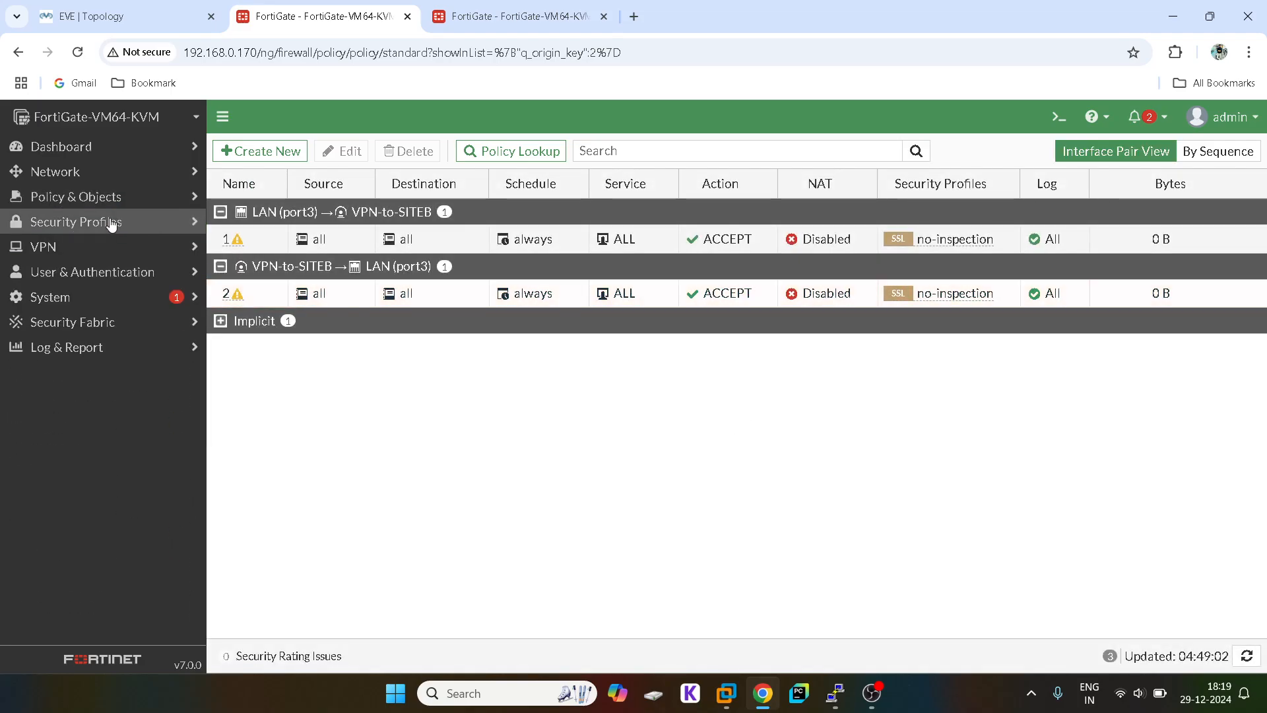
pyautogui.click(58, 249)
pyautogui.click(85, 307)
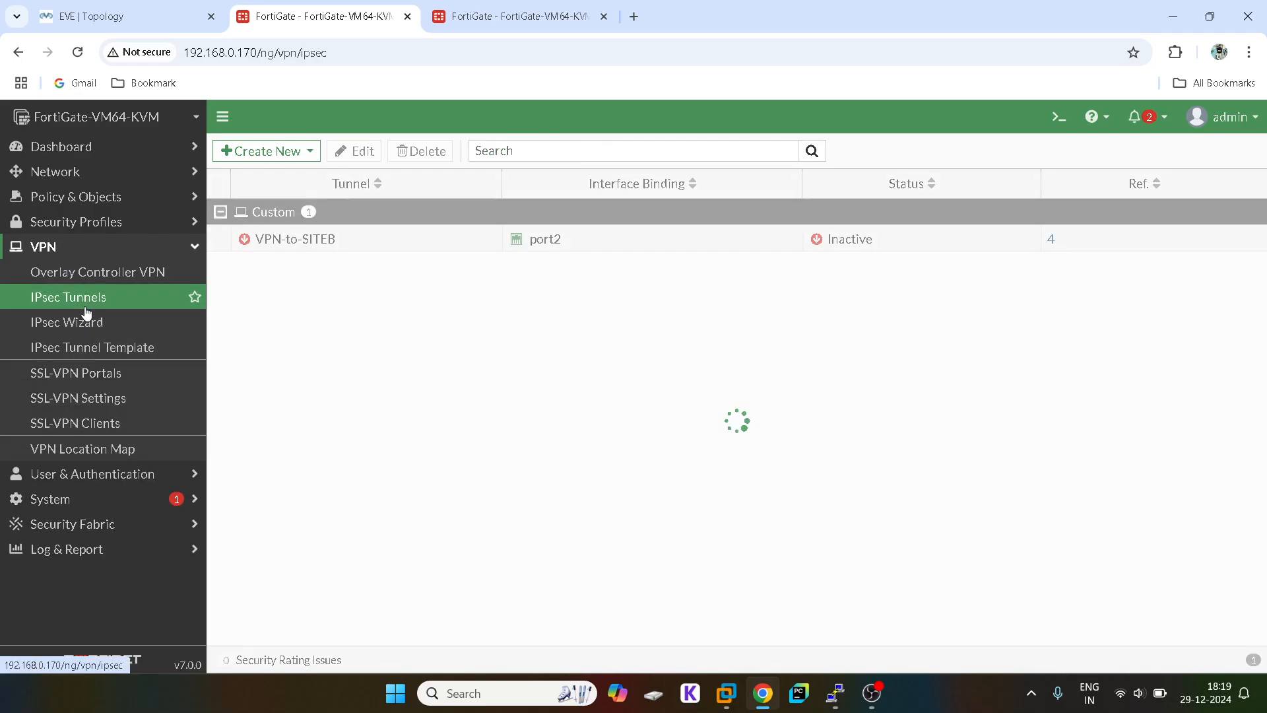
pyautogui.click(125, 16)
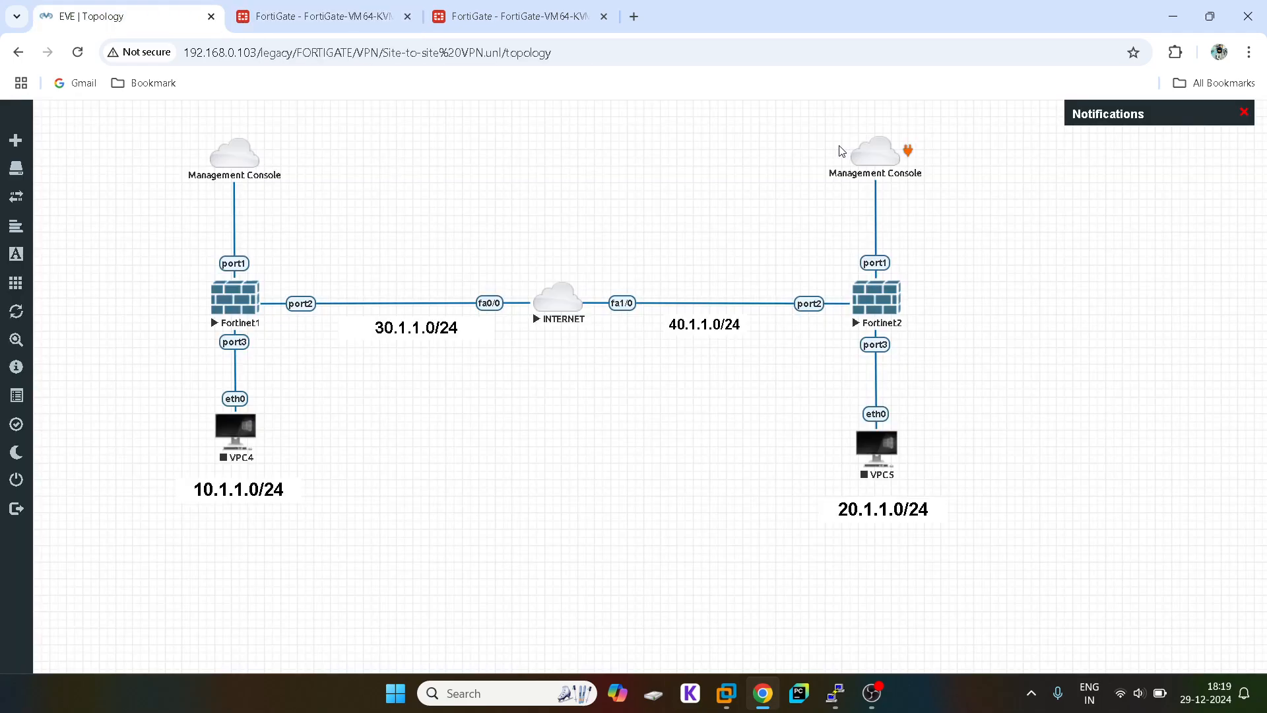
pyautogui.click(505, 13)
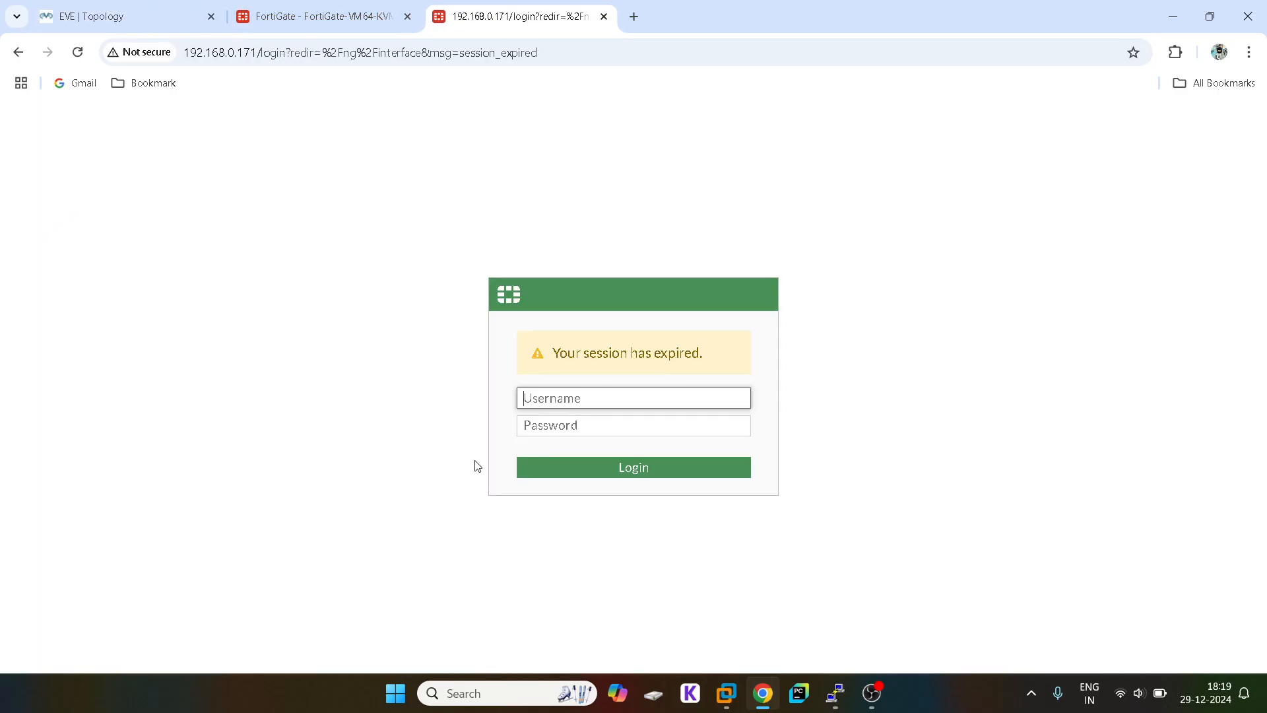
# Step: Enter the admin username on the login page and retry after the authentication failure
pyautogui.write('adm')
pyautogui.press('Return')
pyautogui.write('a')
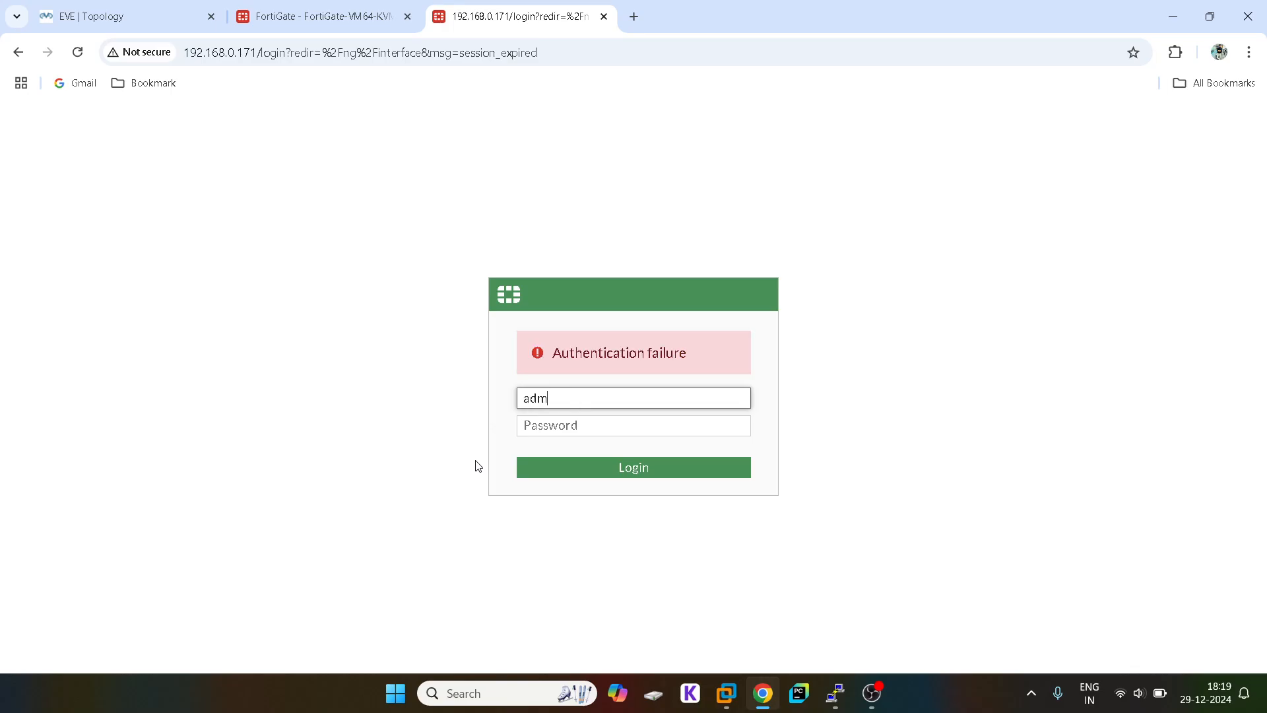
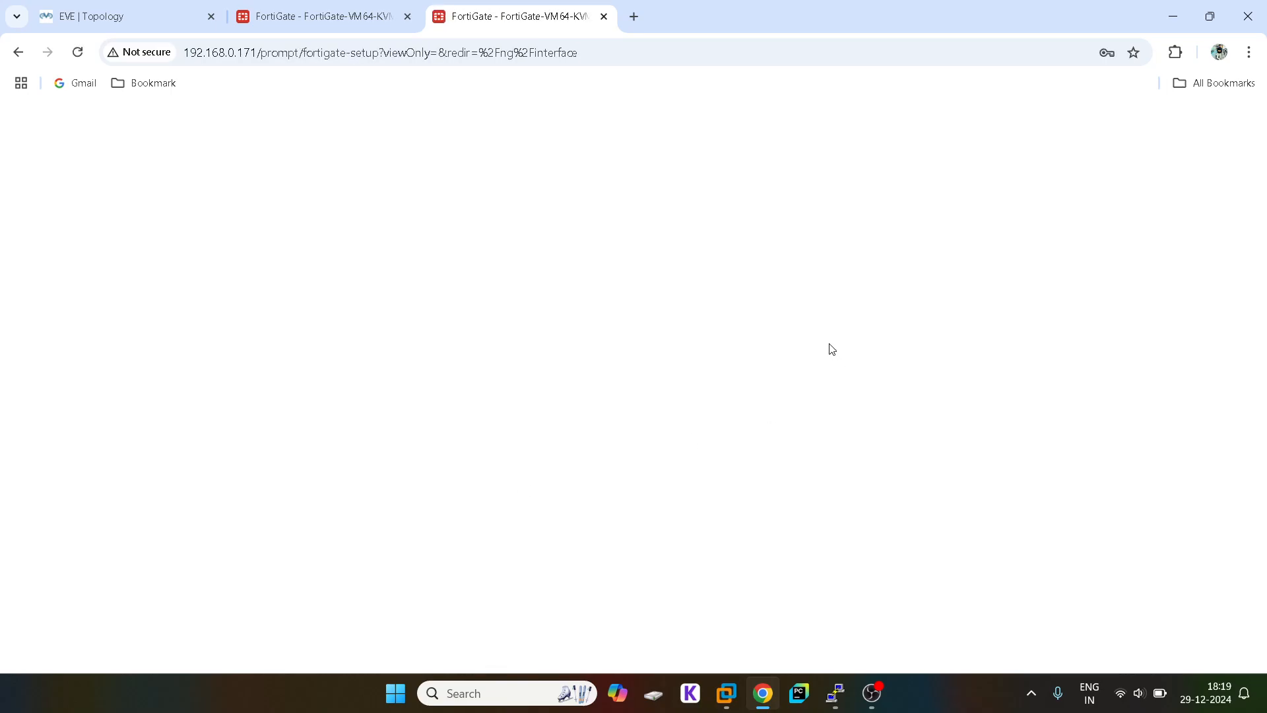
# Step: Postpone the second FortiGate's initial setup with Later and enter its GUI
pyautogui.click(340, 8)
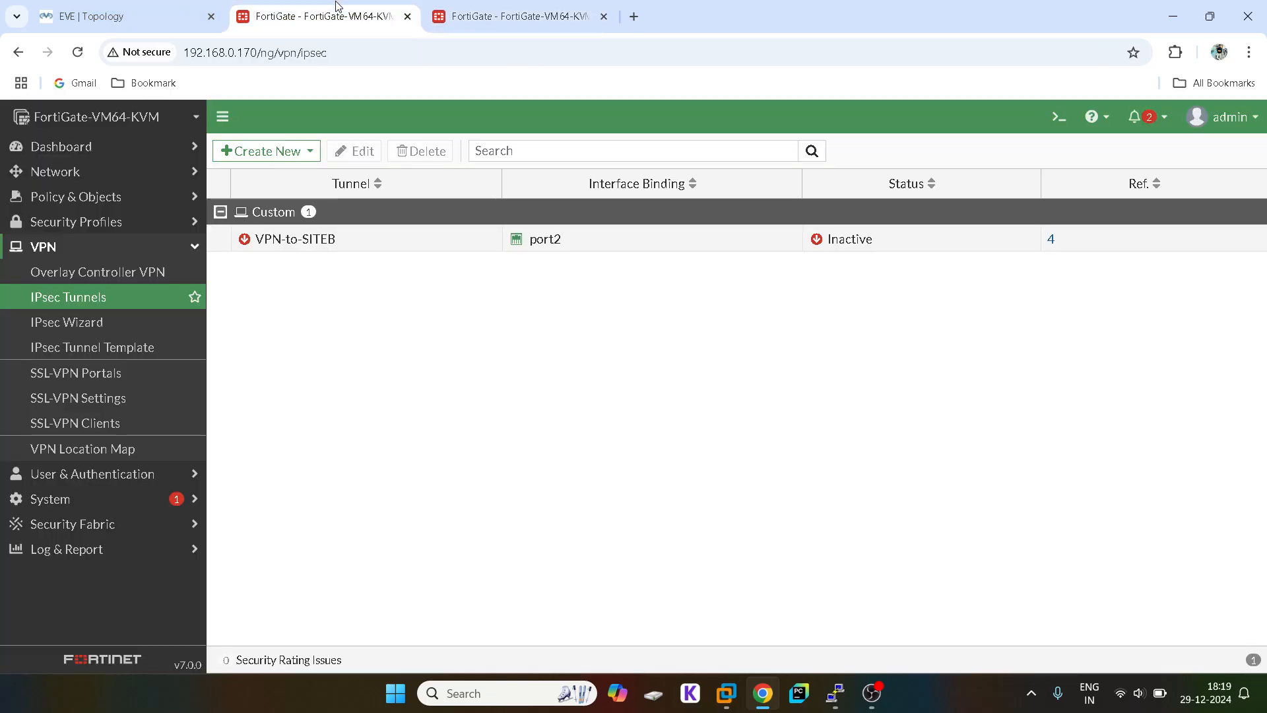
pyautogui.click(485, 7)
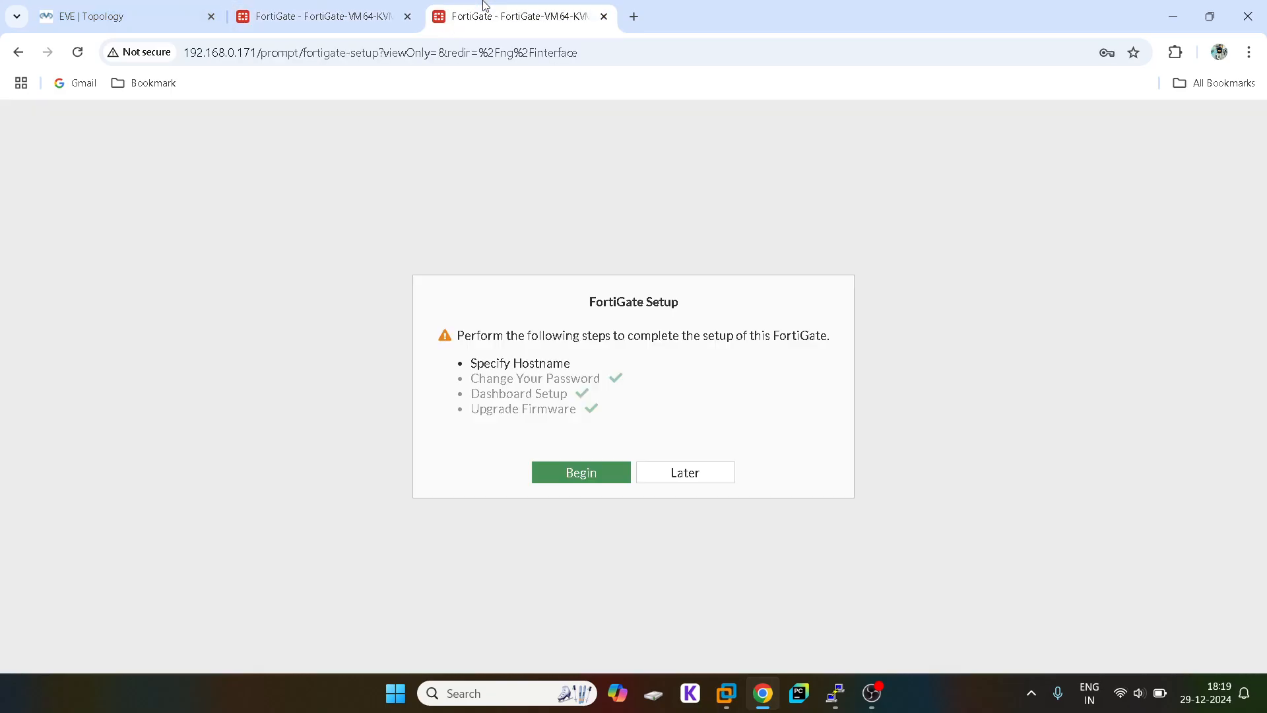
pyautogui.click(693, 480)
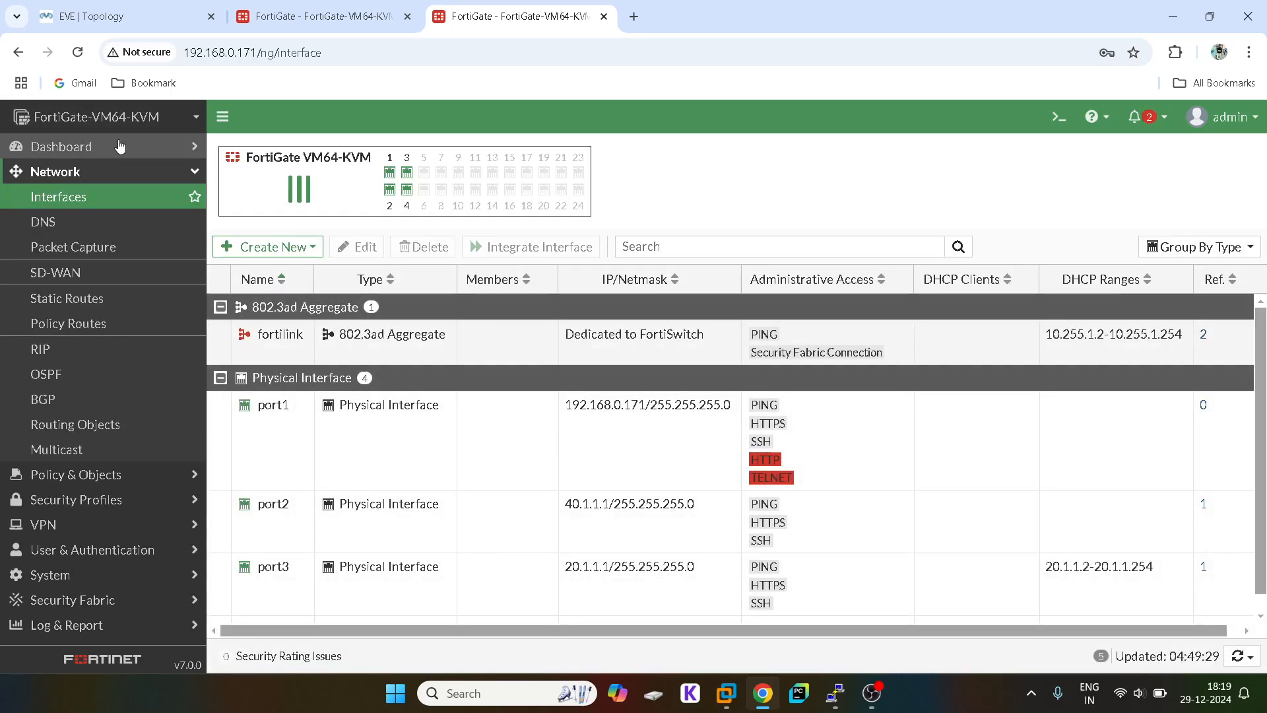
# Step: Check Static Routes, confirming the default route via 40.1.1.2 on port2
pyautogui.click(126, 171)
pyautogui.click(99, 172)
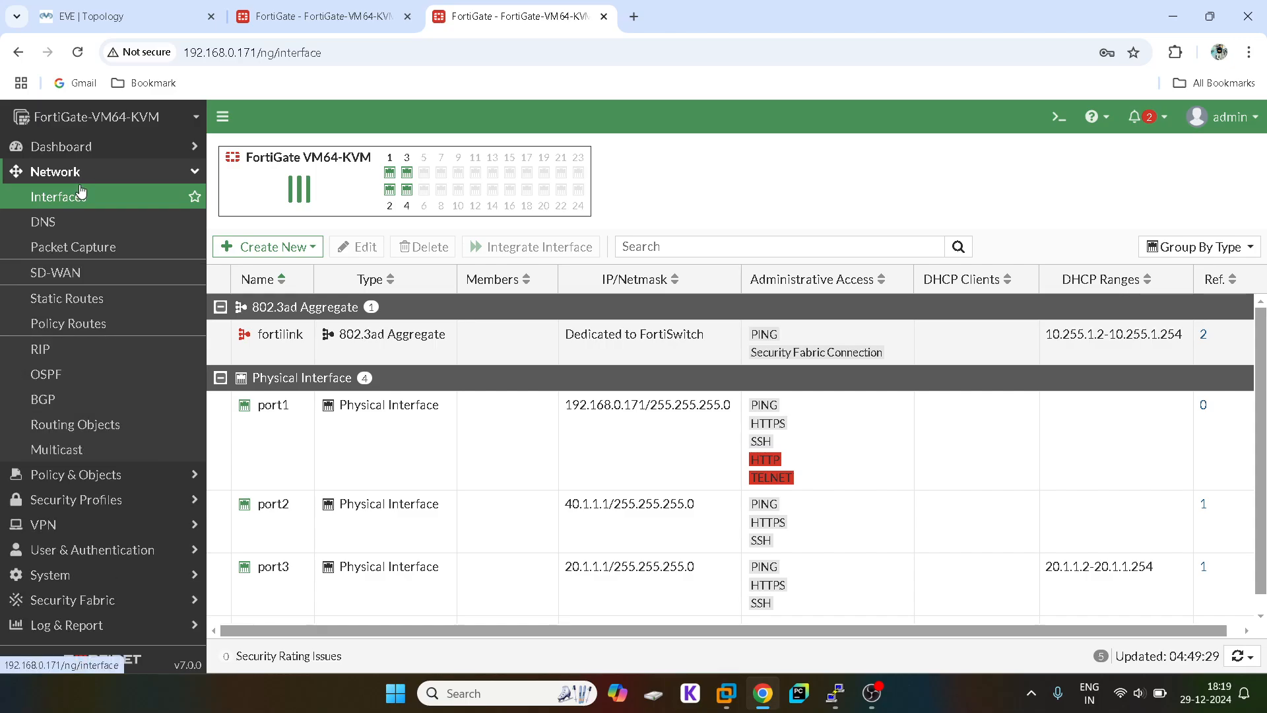
pyautogui.click(79, 196)
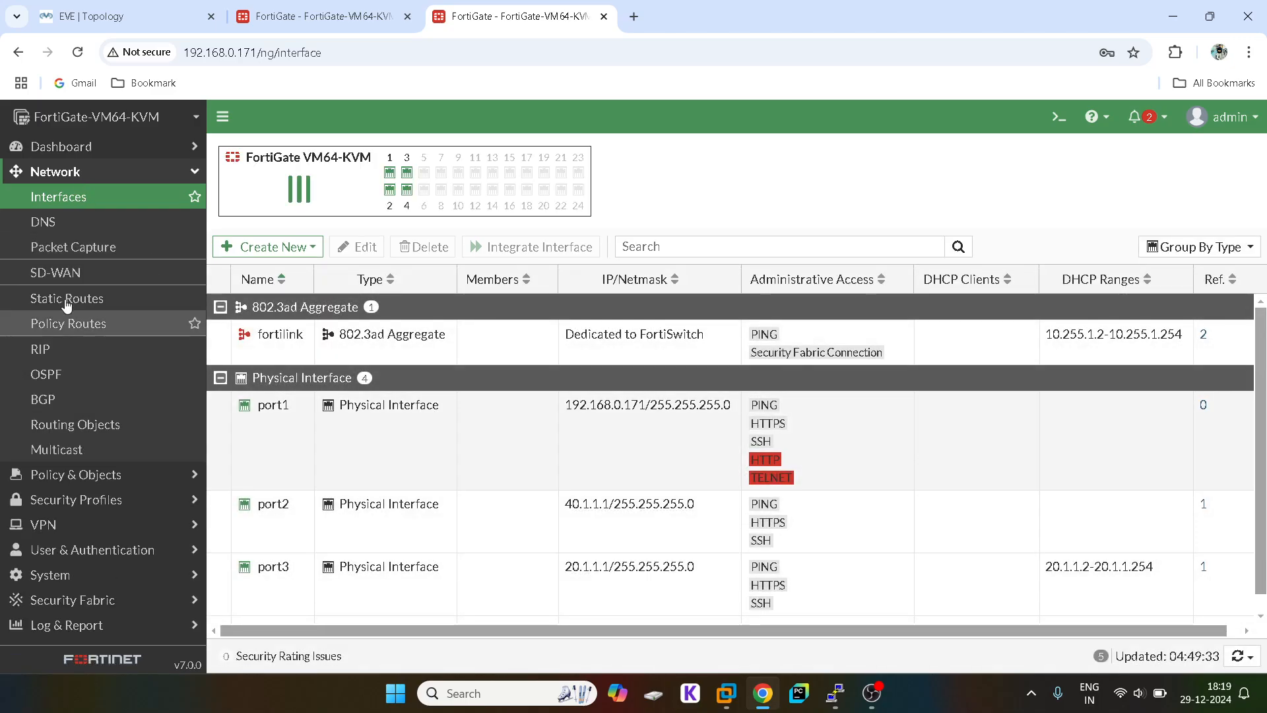
pyautogui.click(86, 298)
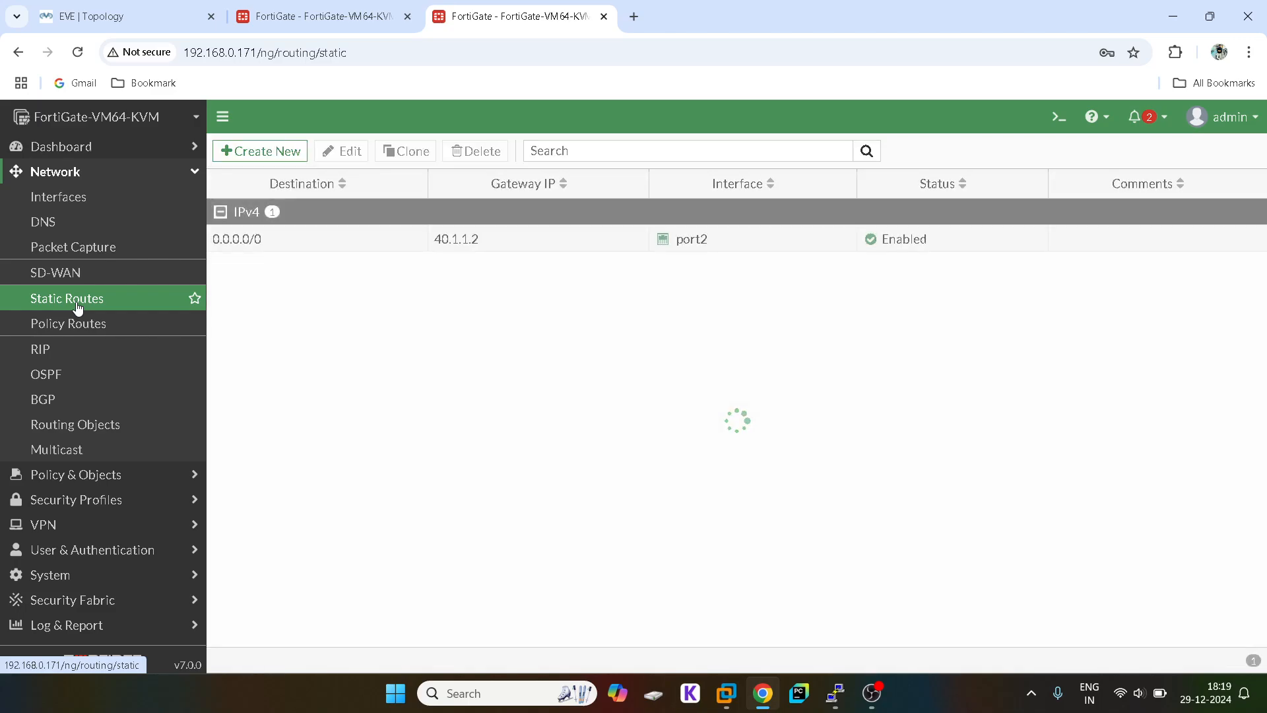
pyautogui.click(88, 171)
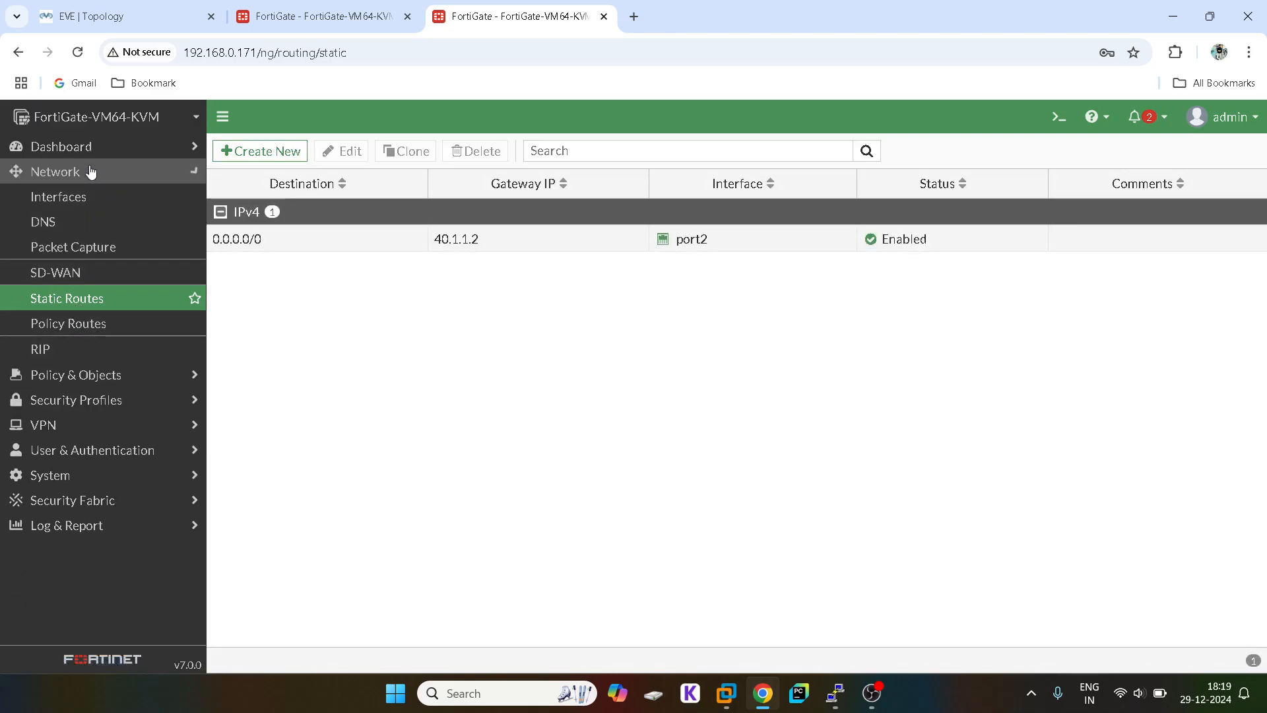
# Step: Launch the IPsec Wizard from the VPN menu
pyautogui.click(43, 261)
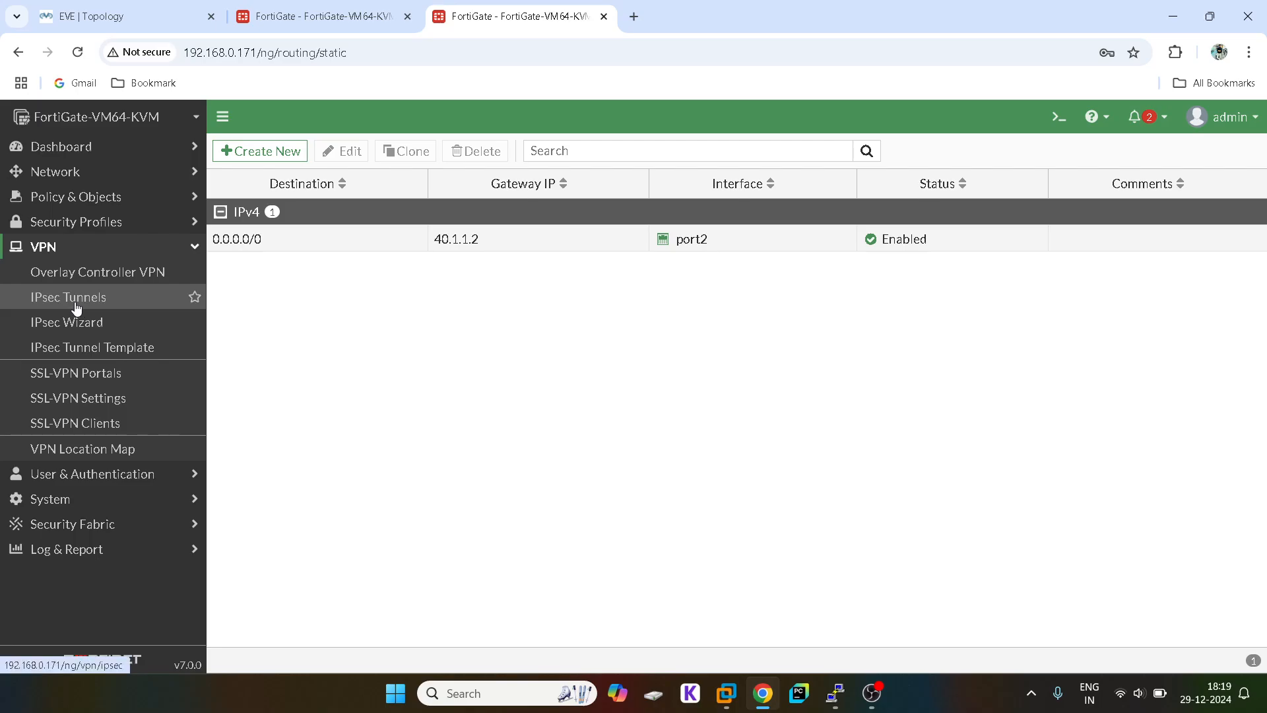
pyautogui.click(76, 307)
pyautogui.click(81, 321)
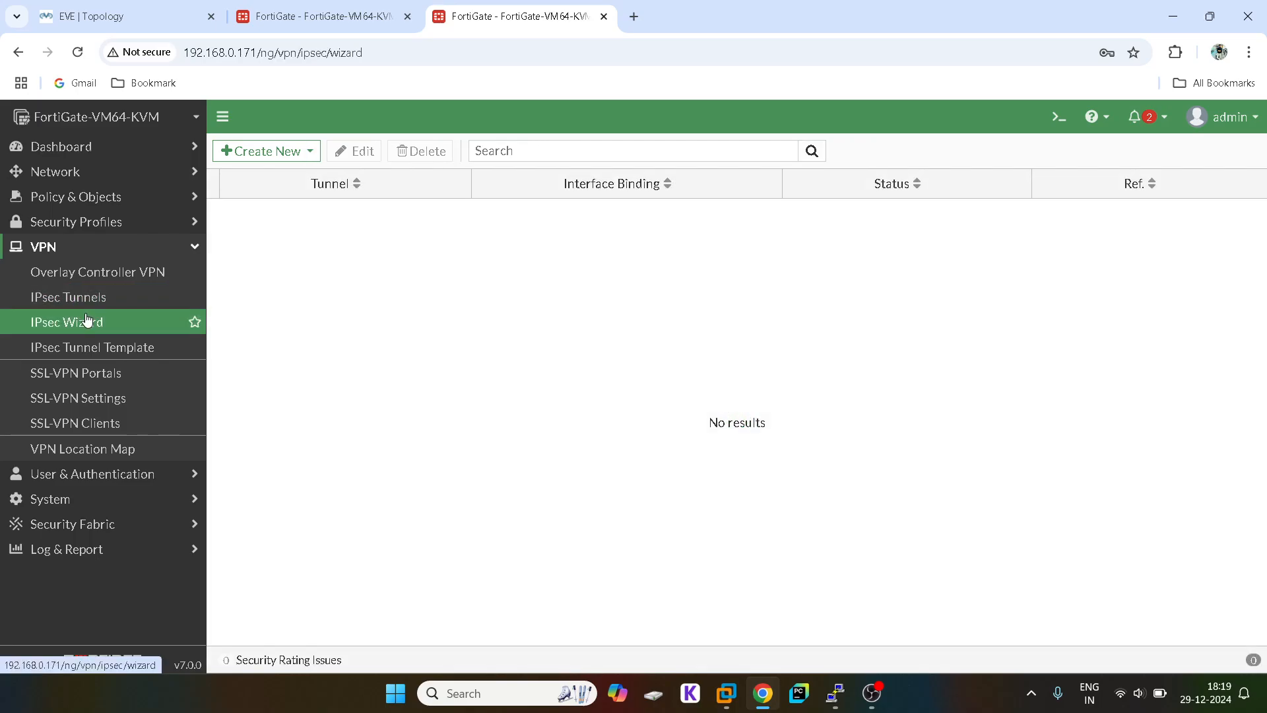
# Step: Choose the Custom template, name the tunnel VPN-SITEA, and continue to its settings
pyautogui.click(656, 240)
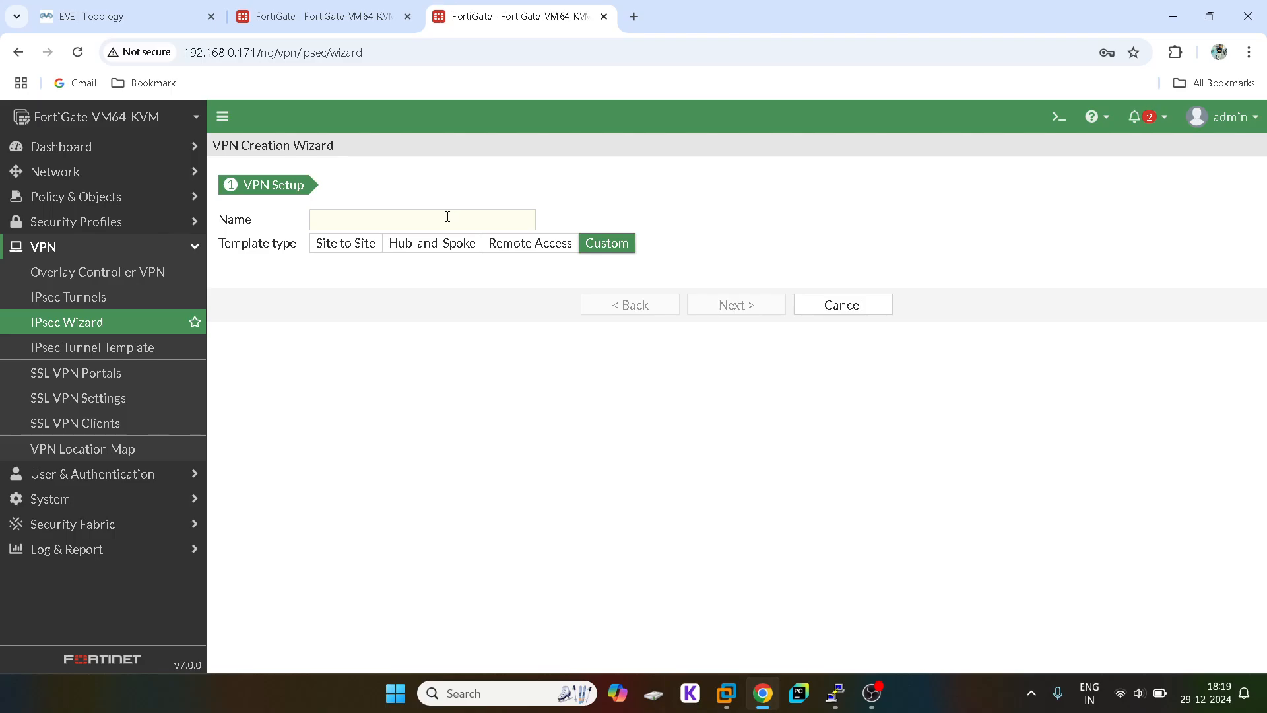
pyautogui.click(453, 215)
pyautogui.write('VPN-SITEA')
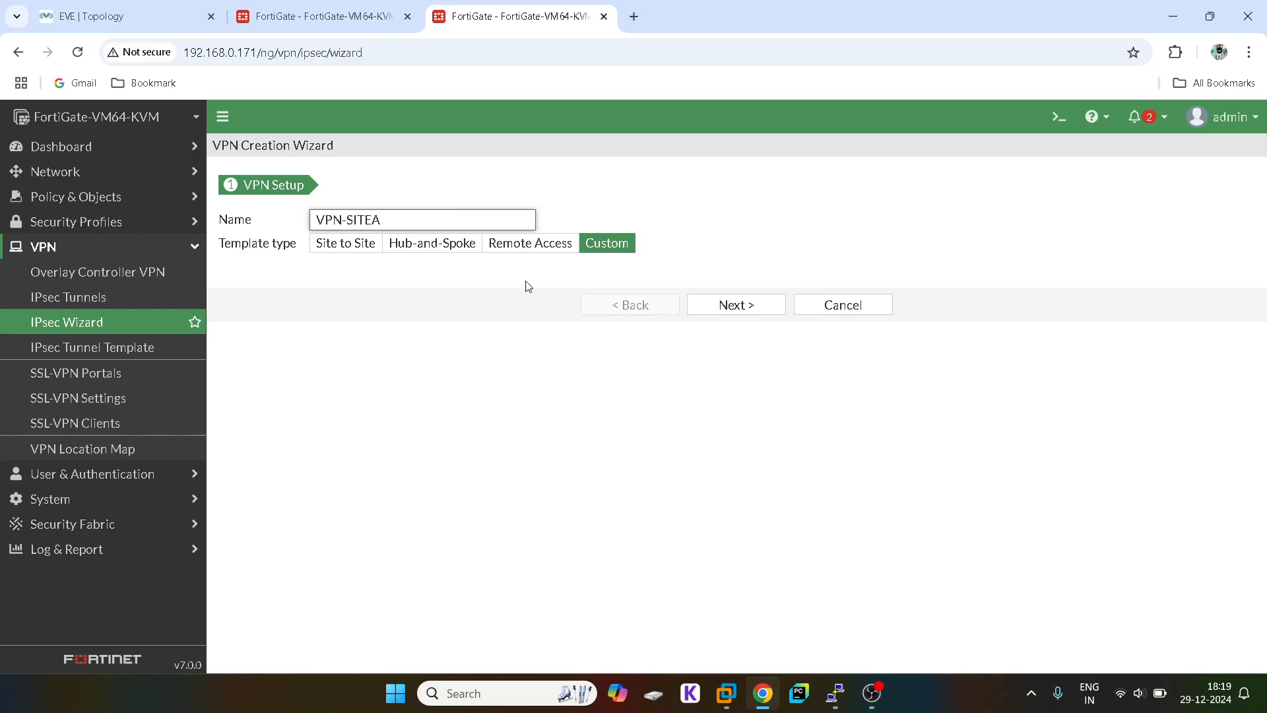
pyautogui.click(731, 313)
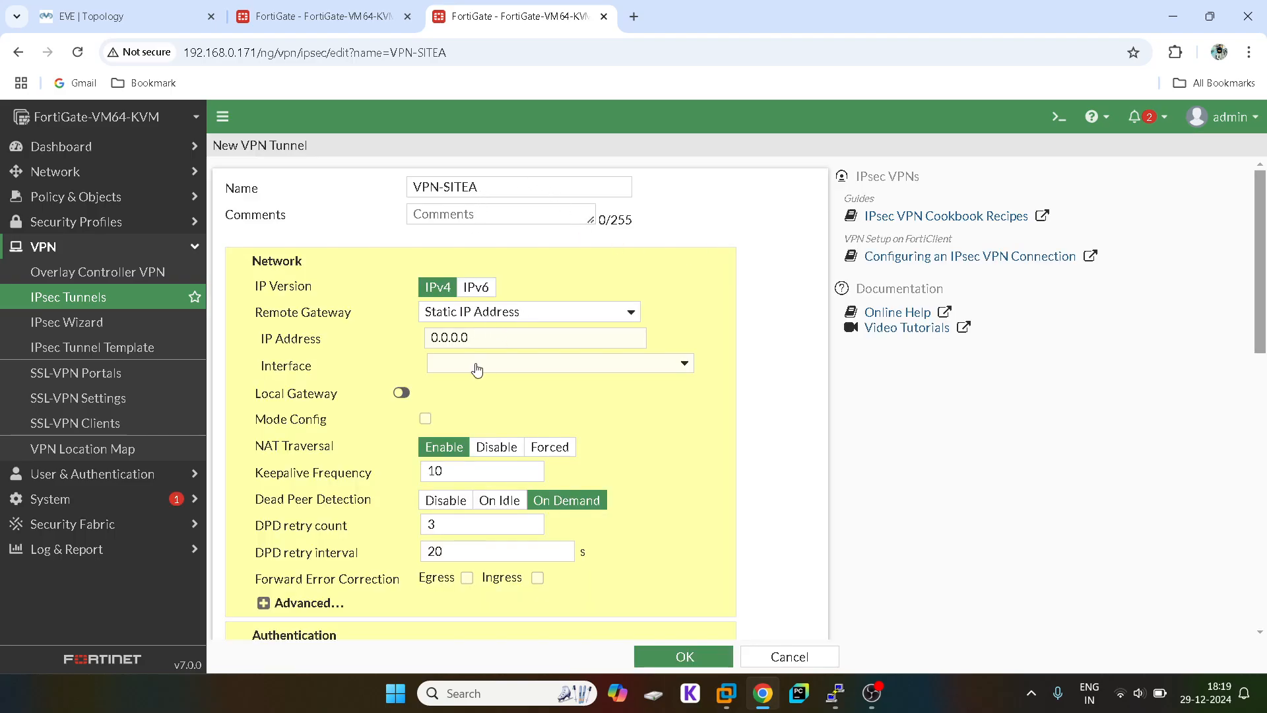
# Step: Set the remote gateway IP to 30.1.1.1 and the interface to port2
pyautogui.doubleClick(439, 344)
pyautogui.click(151, 6)
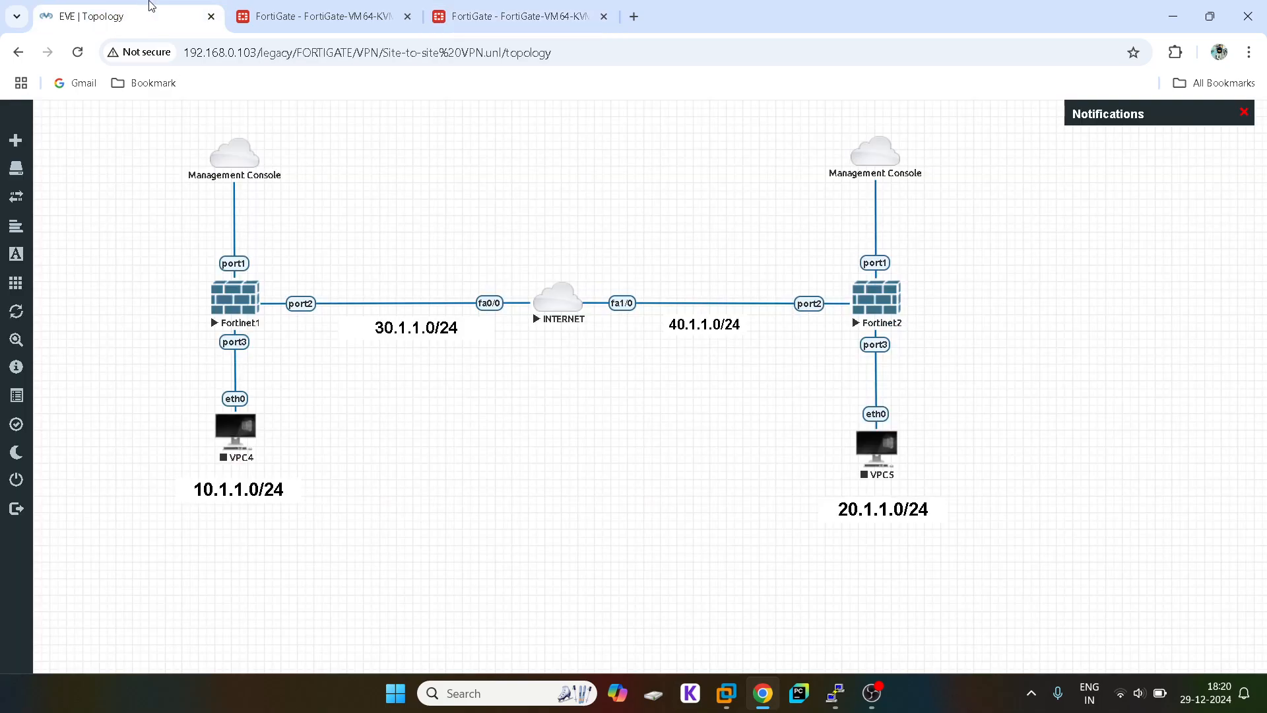
pyautogui.click(557, 5)
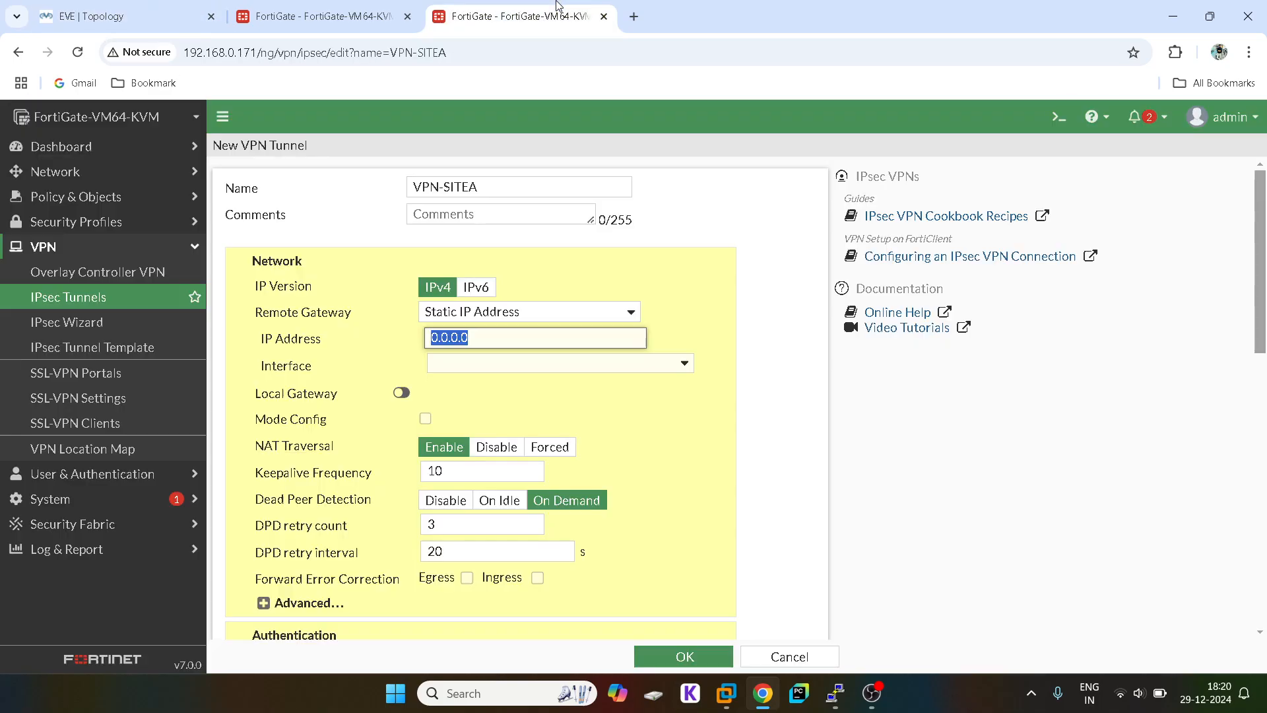
pyautogui.write('30.1')
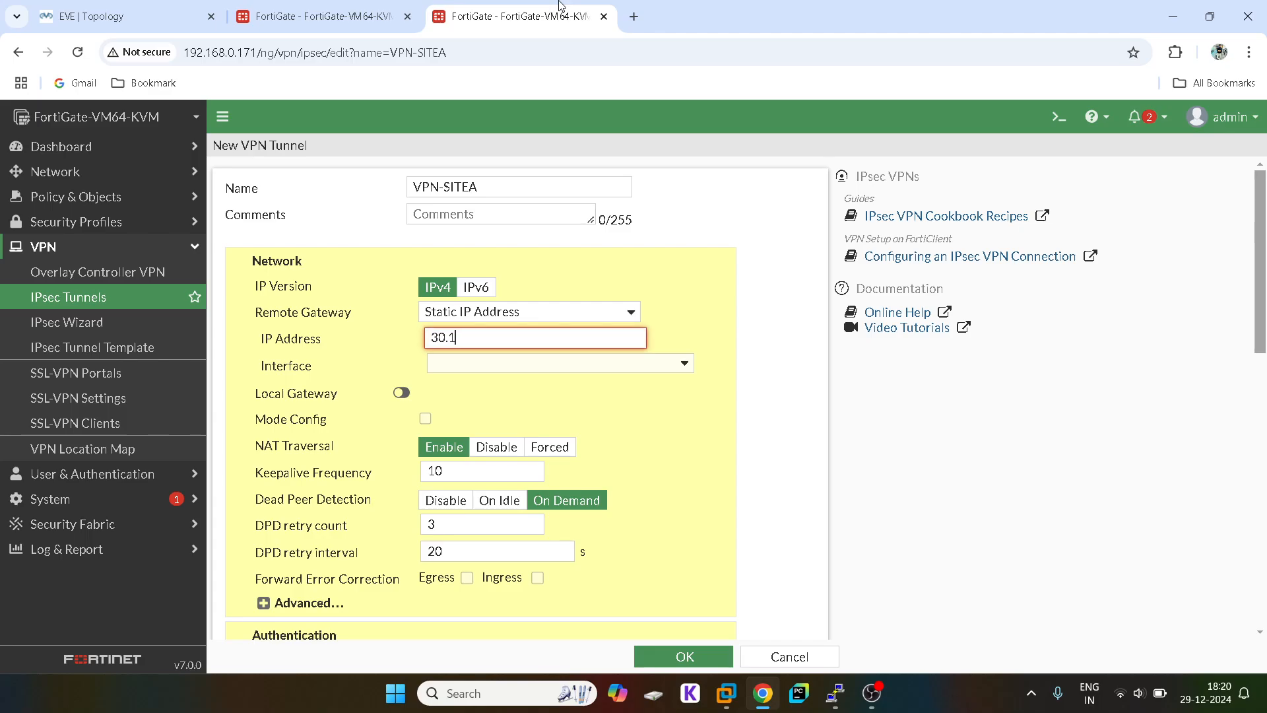
pyautogui.write('.1.1')
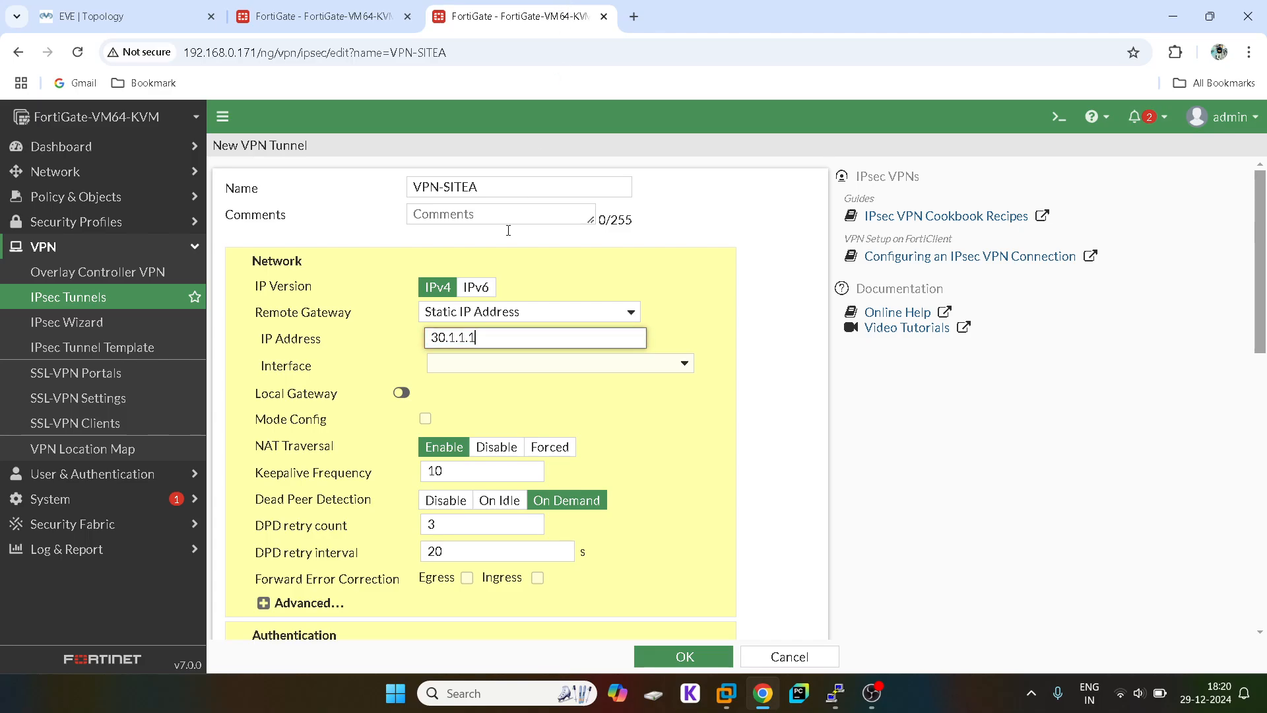
pyautogui.click(451, 365)
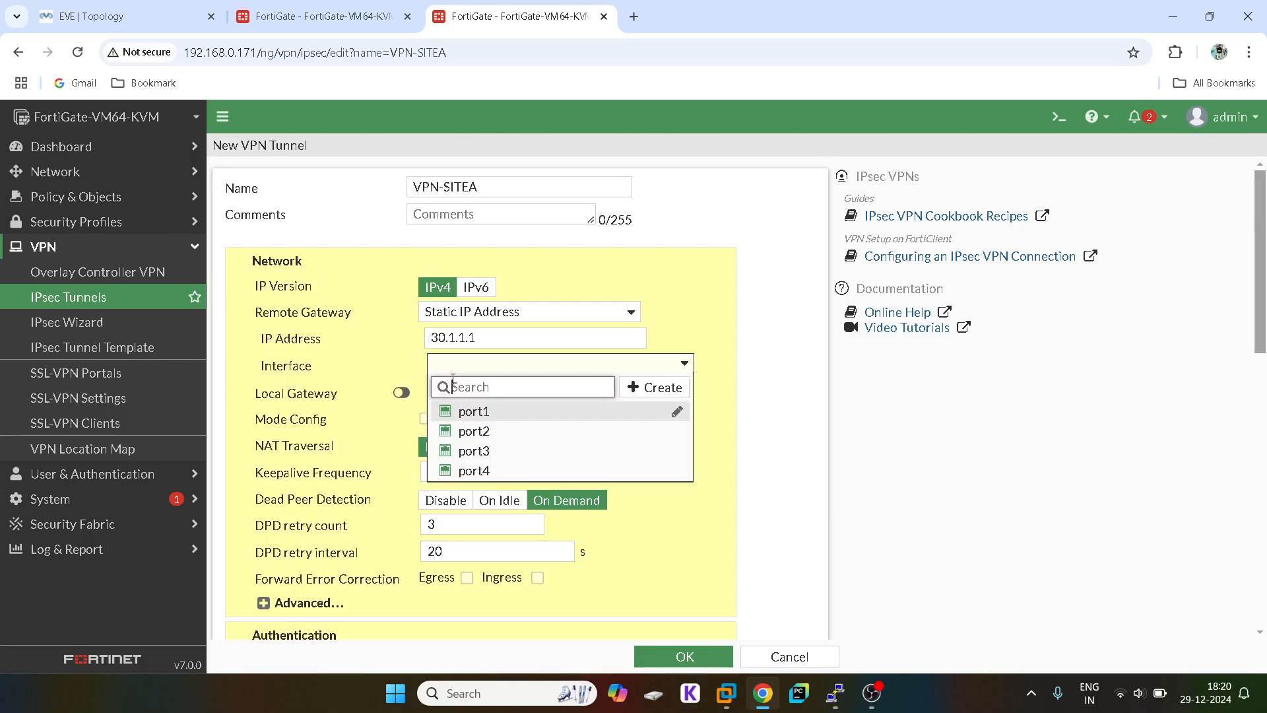
pyautogui.click(482, 435)
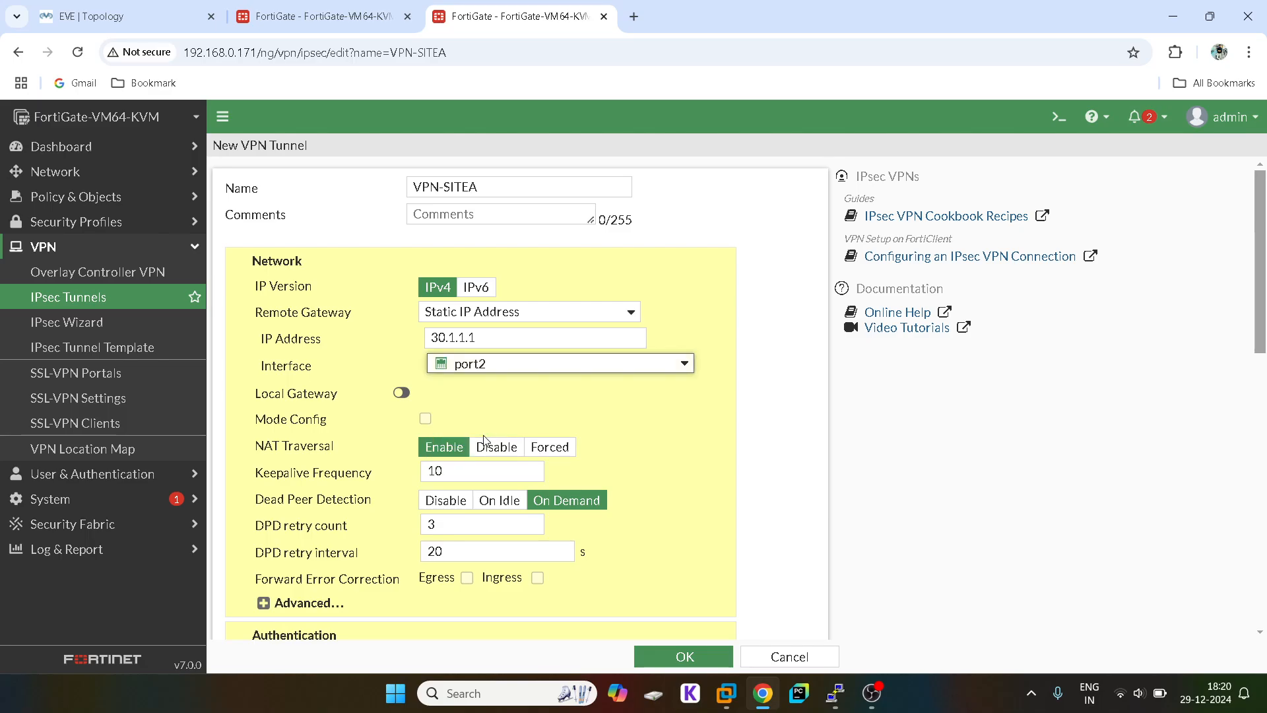
pyautogui.click(99, 16)
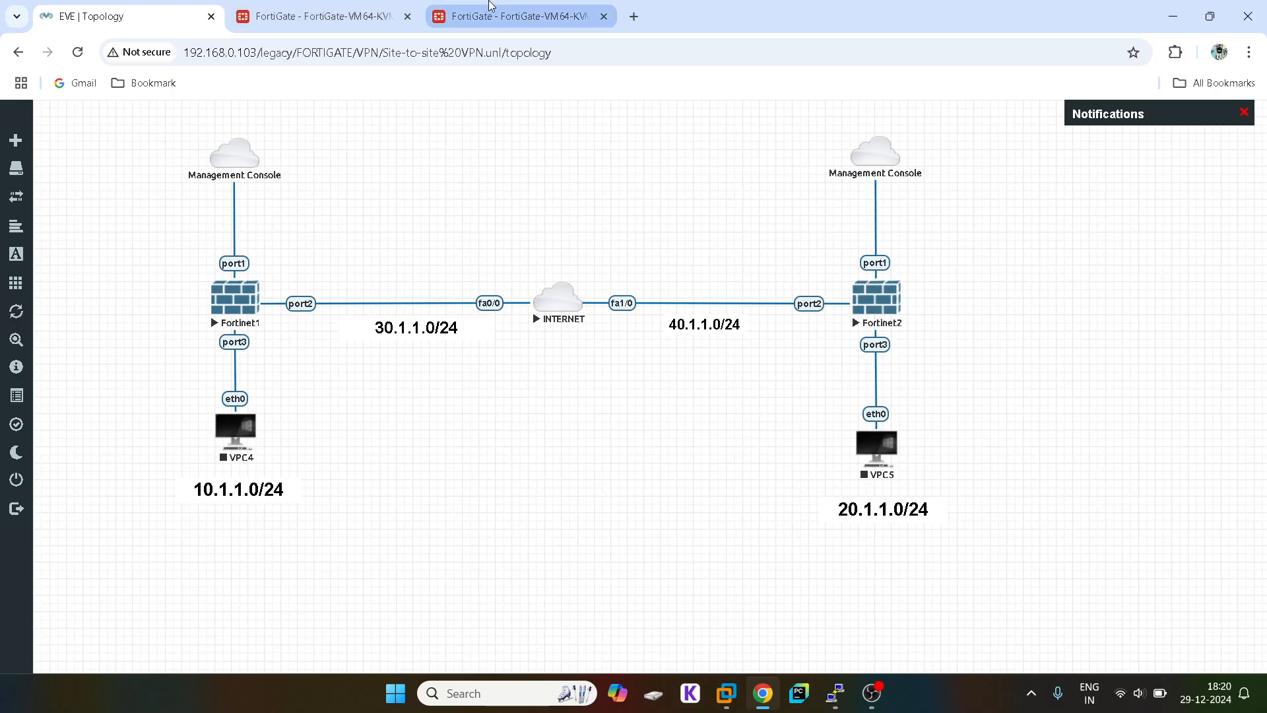
pyautogui.click(518, 16)
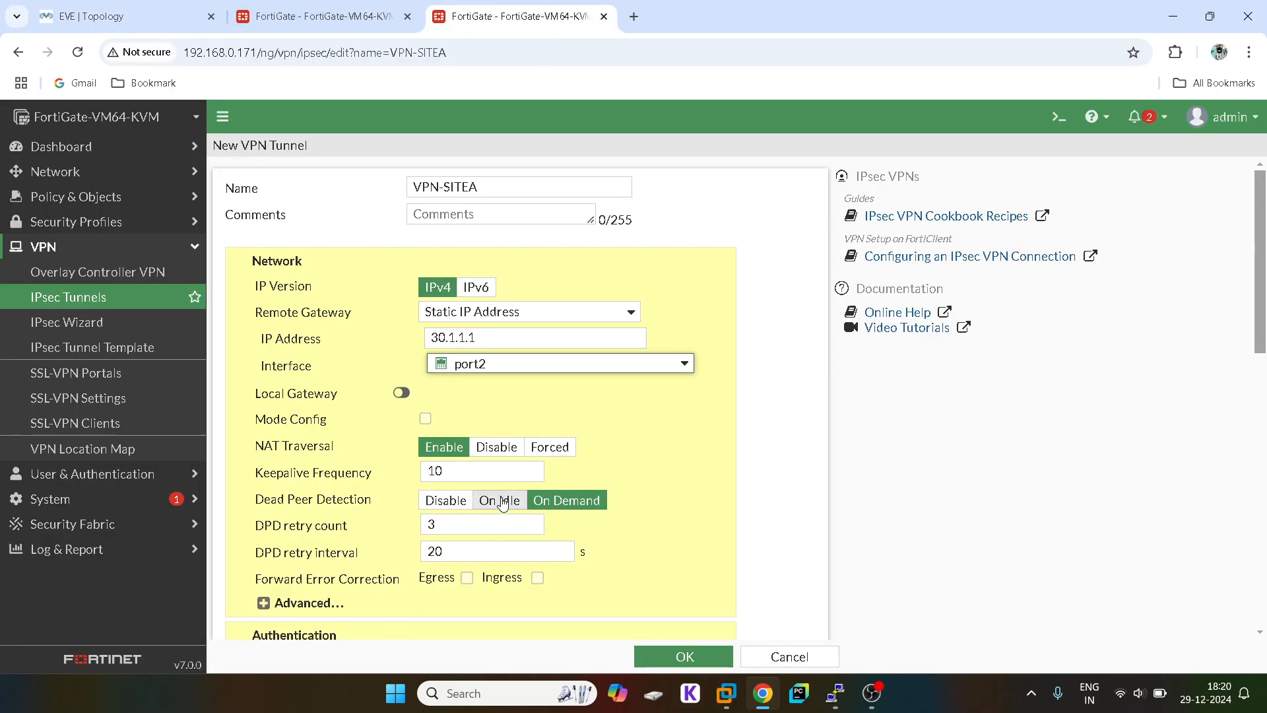
# Step: Enter the tunnel's pre-shared key under Authentication
pyautogui.scroll(-2, 396, 505)
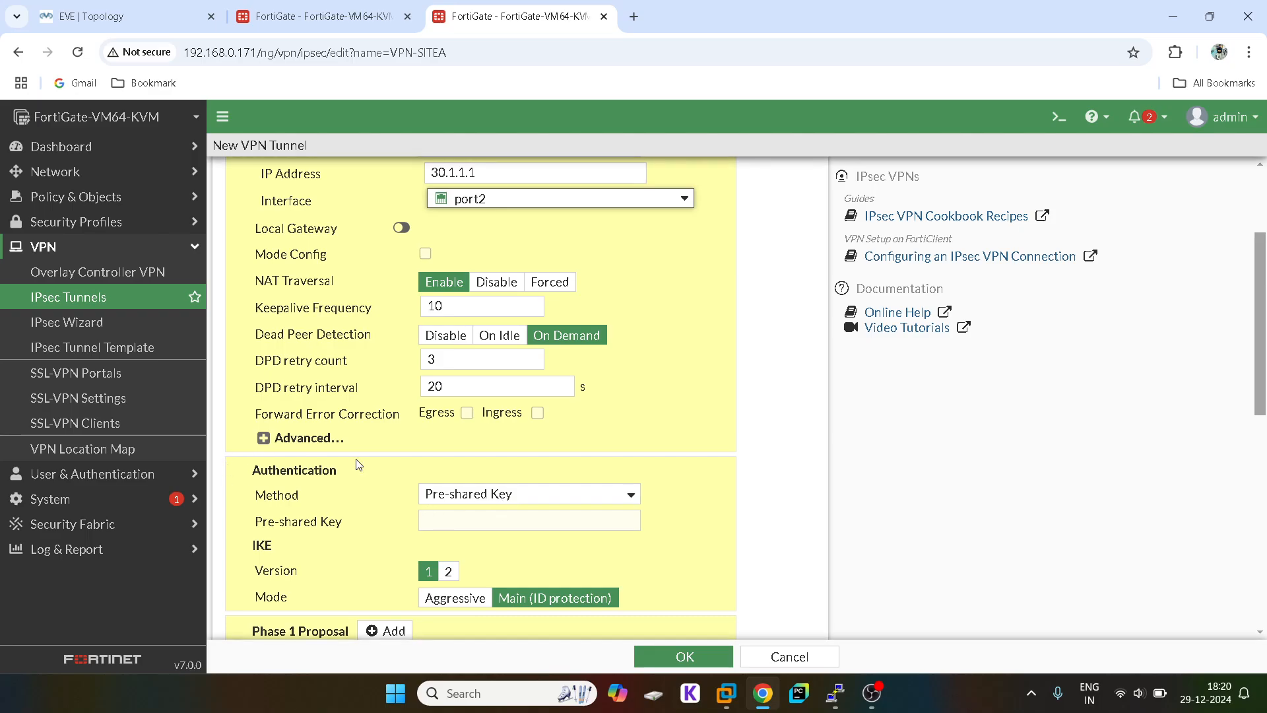
pyautogui.click(264, 438)
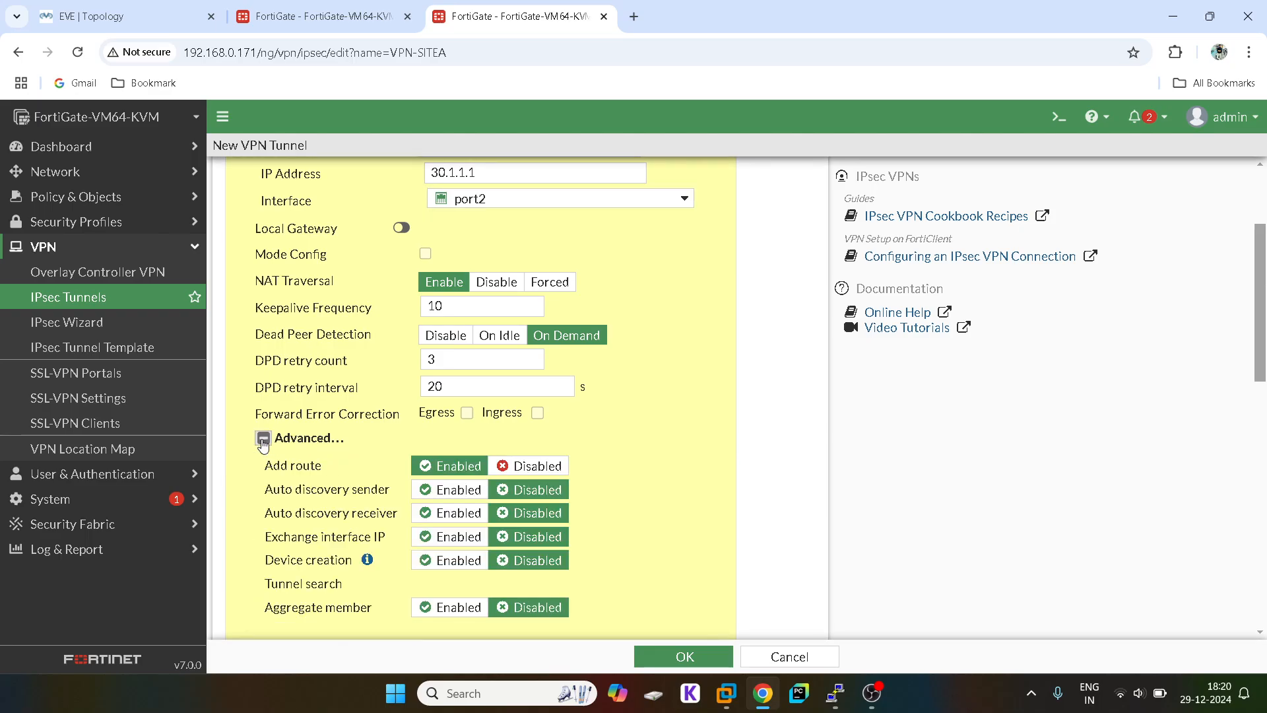
pyautogui.click(263, 439)
pyautogui.click(462, 523)
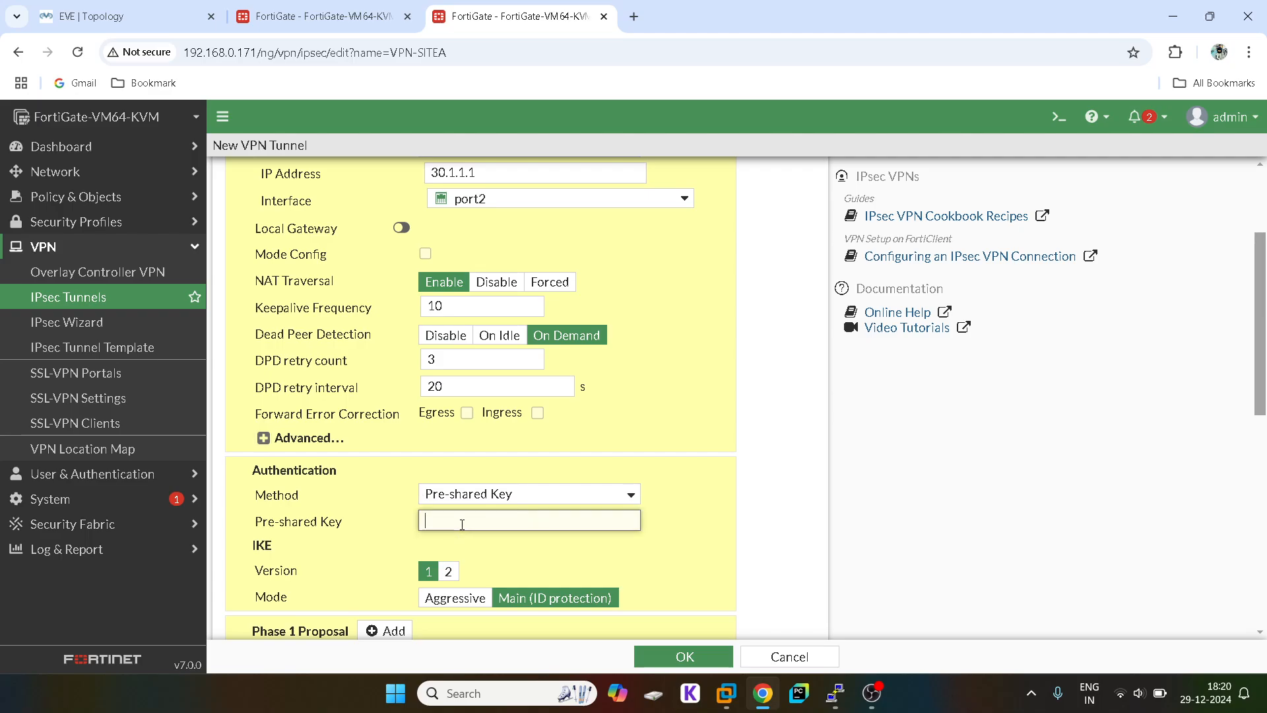
pyautogui.write('forti')
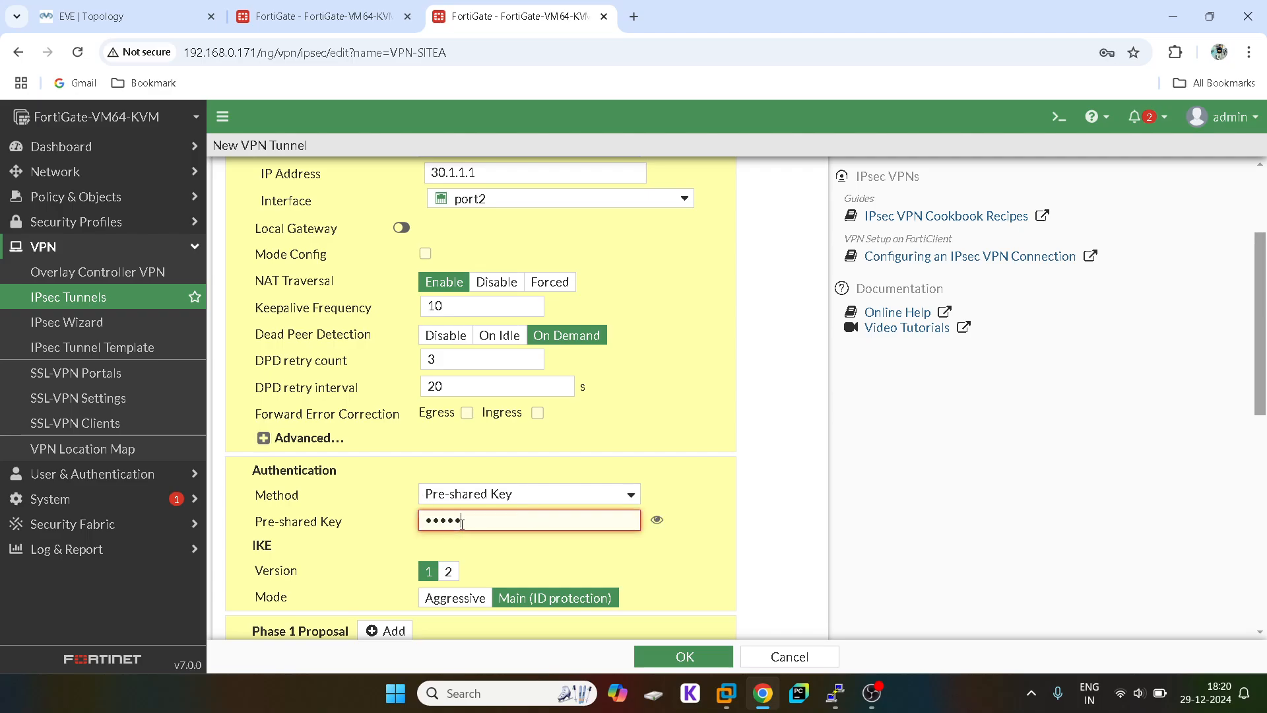
pyautogui.write('n')
pyautogui.click(656, 520)
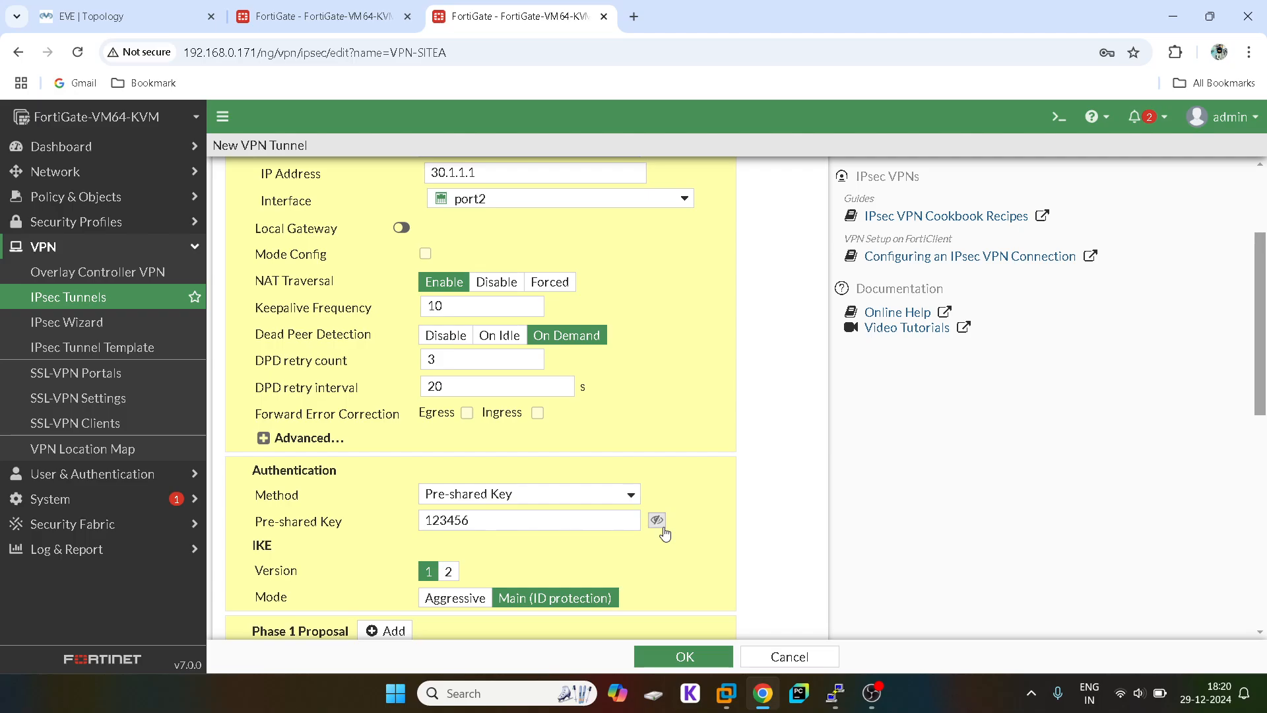
pyautogui.click(656, 520)
pyautogui.scroll(-5, 662, 530)
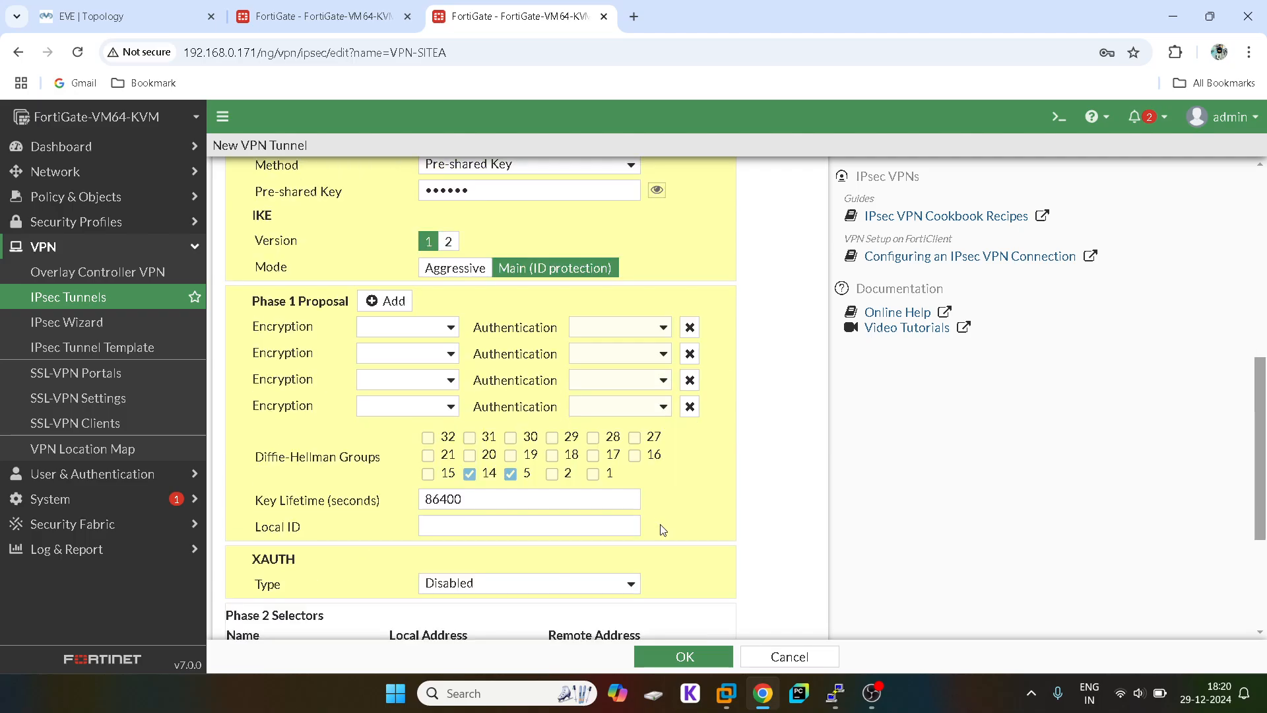
# Step: Reduce Phase 1 to a single DES/SHA1 proposal
pyautogui.click(690, 354)
pyautogui.click(690, 354)
pyautogui.click(690, 353)
pyautogui.click(444, 328)
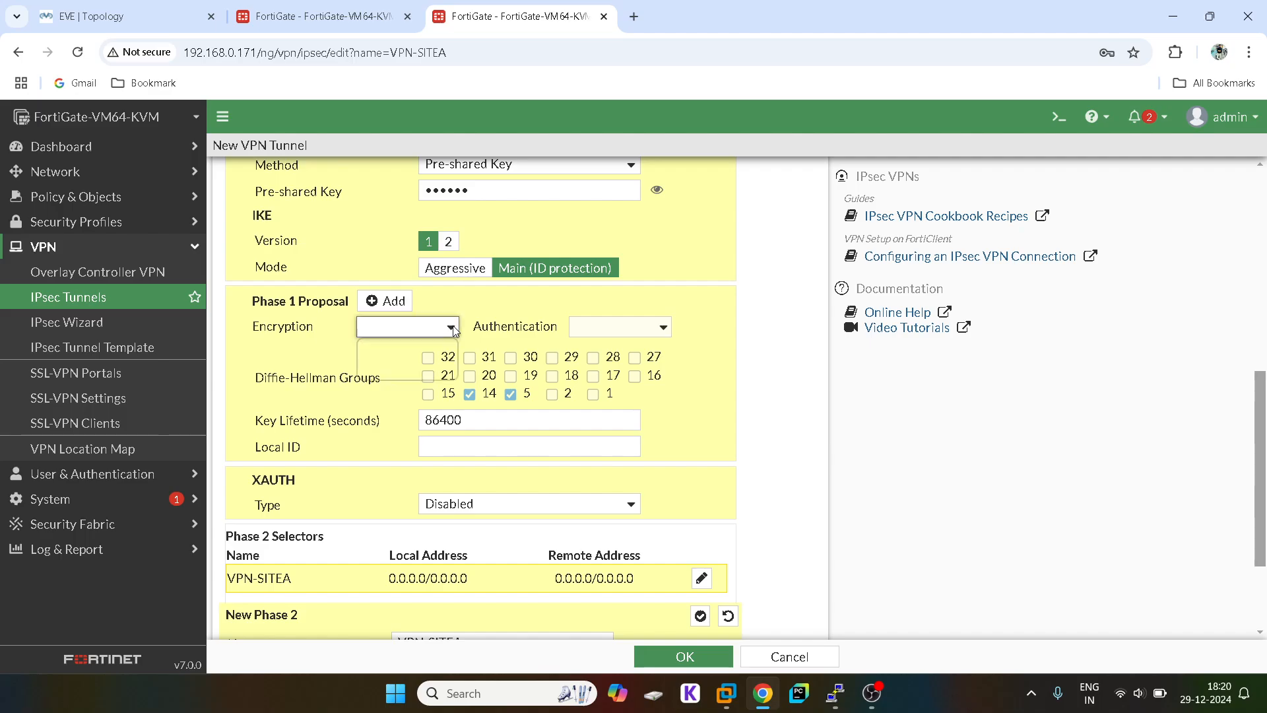
pyautogui.click(392, 366)
pyautogui.click(612, 333)
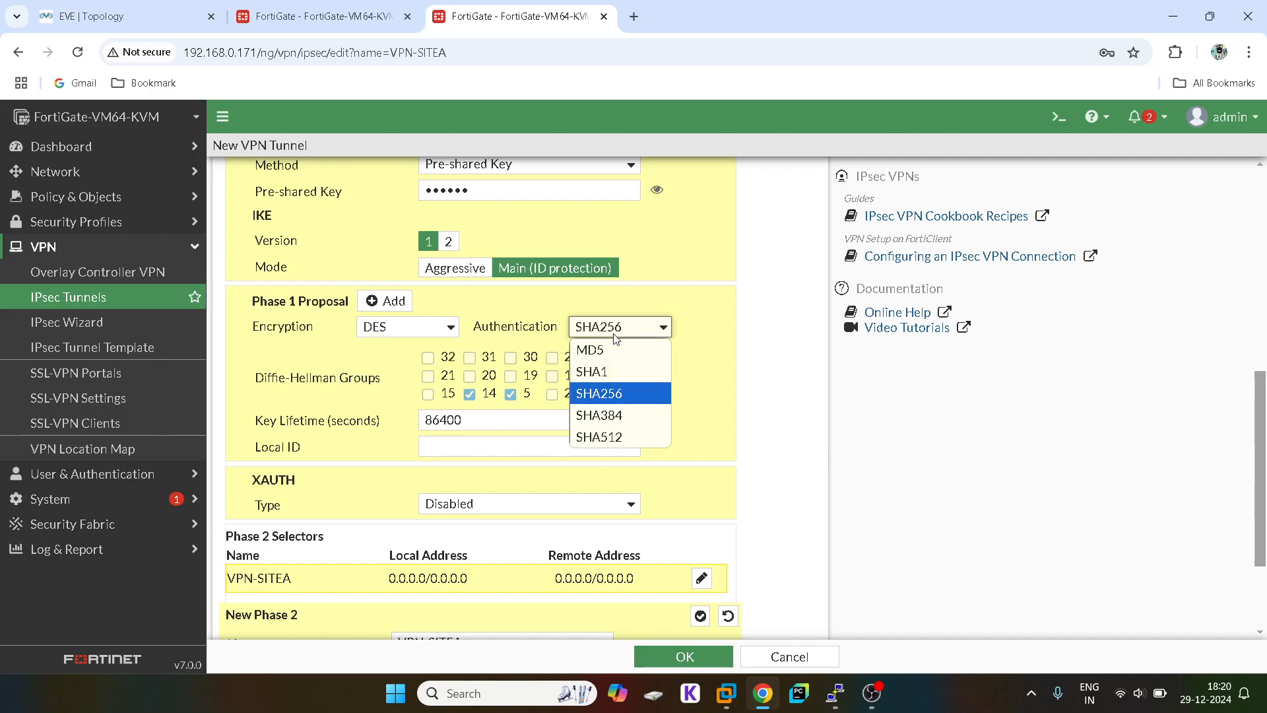
pyautogui.click(581, 367)
pyautogui.scroll(-1, 606, 375)
pyautogui.scroll(-1, 605, 374)
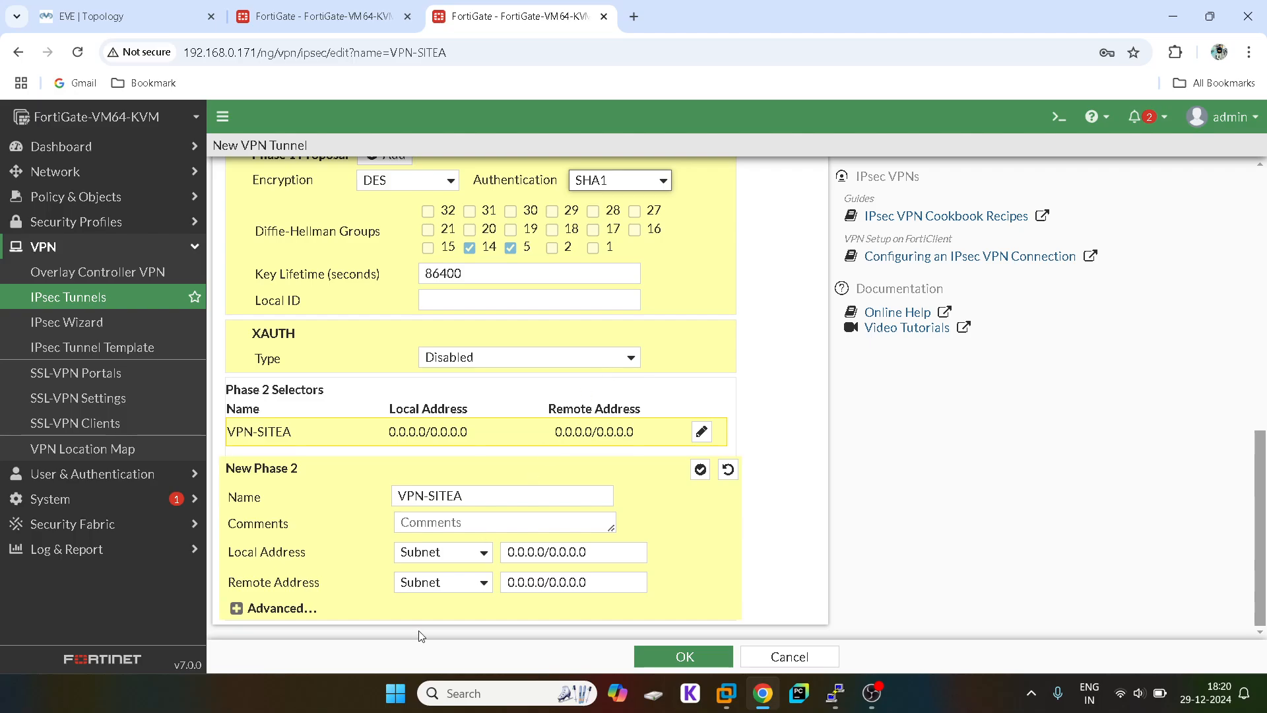
# Step: Set the Phase 2 local subnet to 20.1.1.0/24 and remote to 10.1.1.0/24
pyautogui.tripleClick(538, 551)
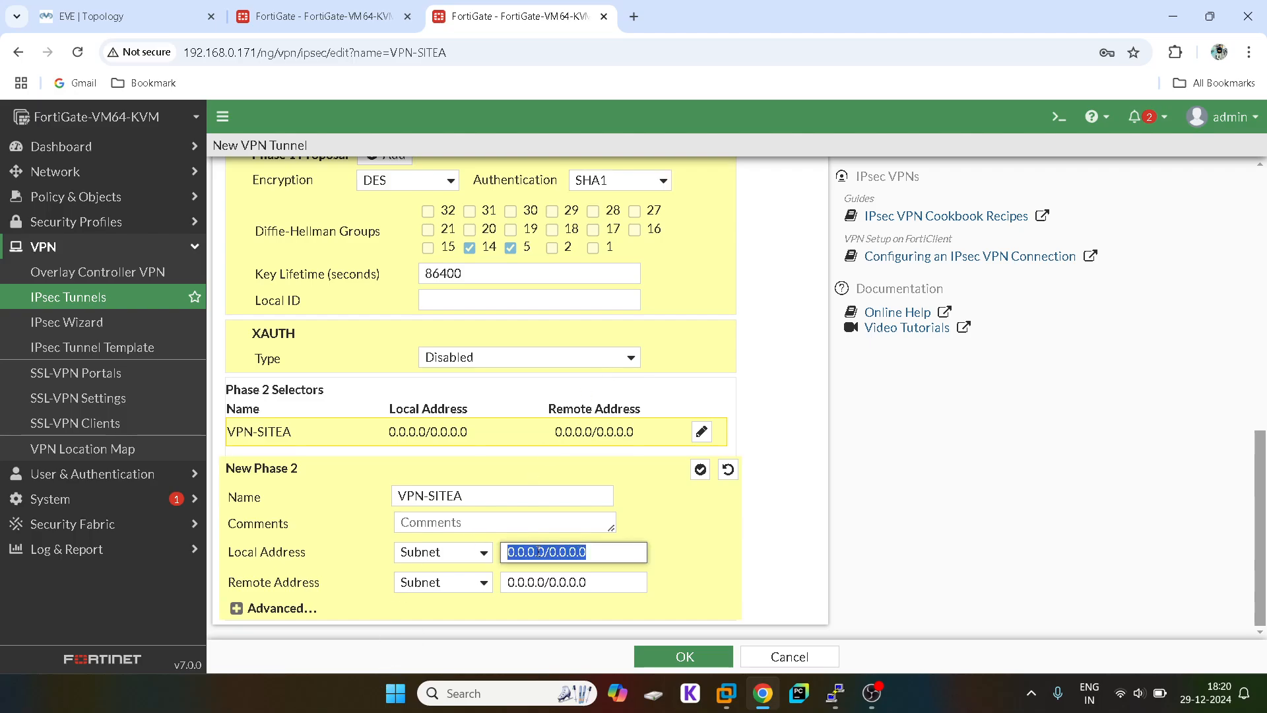
pyautogui.write('20.1.1.0')
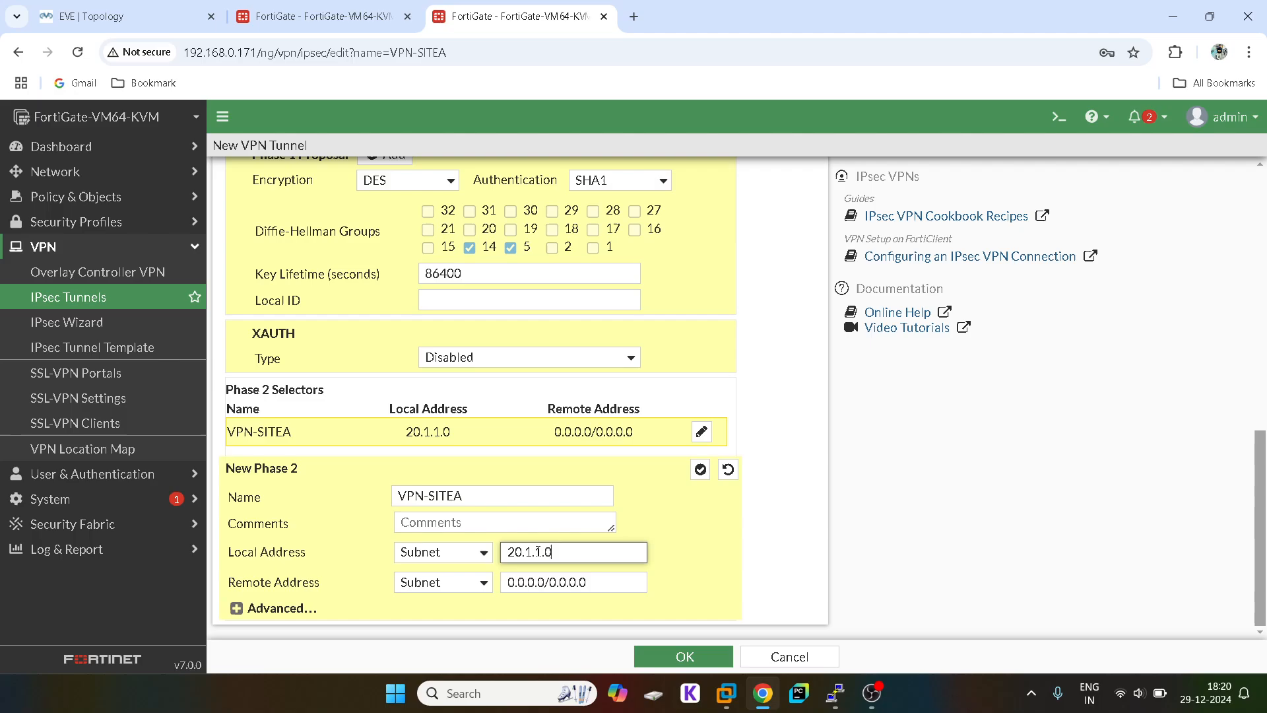
pyautogui.write('/24')
pyautogui.click(537, 582)
pyautogui.write('10')
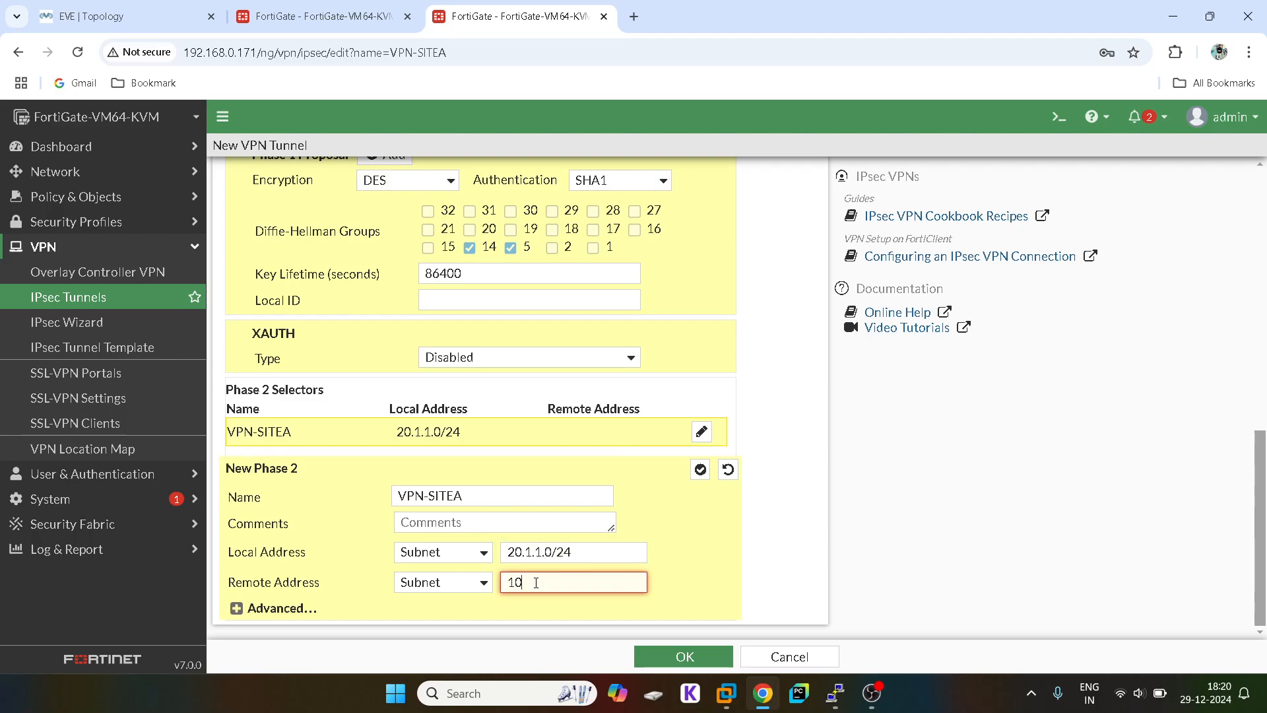
pyautogui.write('.1.1.0/24')
# Step: Keep one DES/SHA1 Phase 2 proposal in Advanced and save the tunnel
pyautogui.click(238, 608)
pyautogui.scroll(-3, 317, 555)
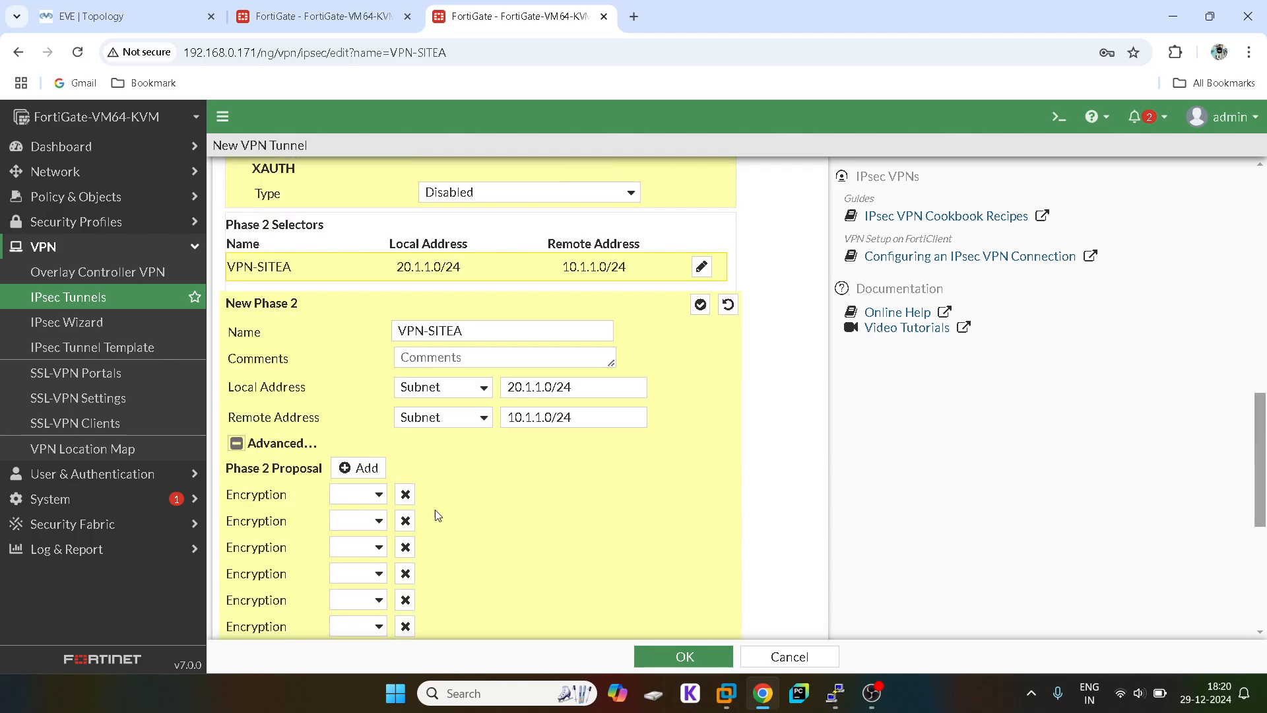
pyautogui.click(405, 521)
pyautogui.click(405, 520)
pyautogui.click(405, 521)
pyautogui.click(405, 521)
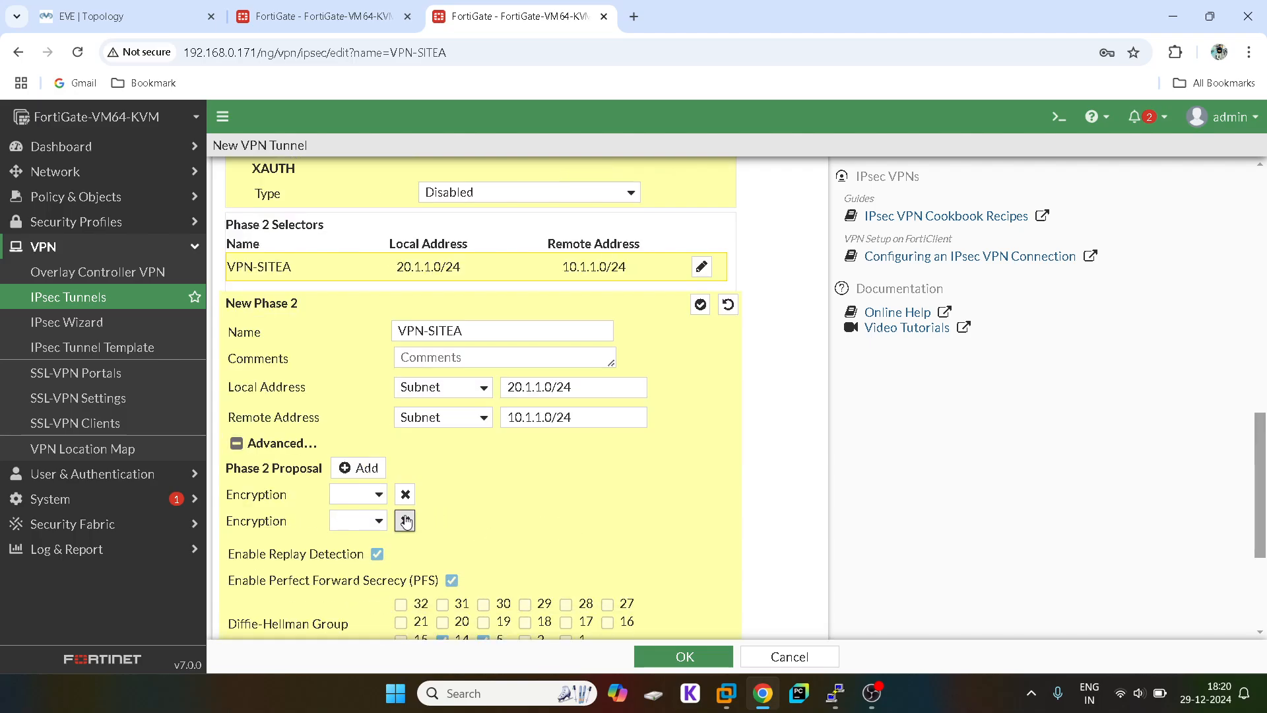
pyautogui.click(405, 521)
pyautogui.click(369, 495)
pyautogui.click(350, 554)
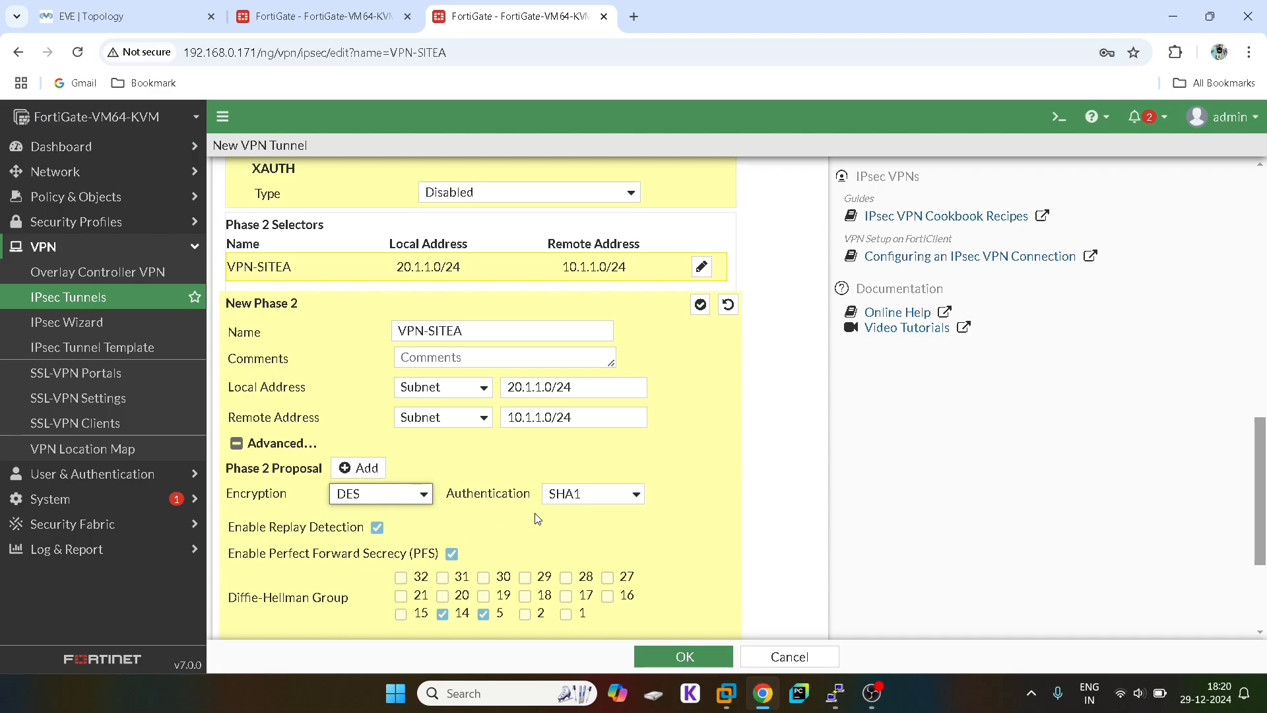
pyautogui.scroll(-3, 538, 519)
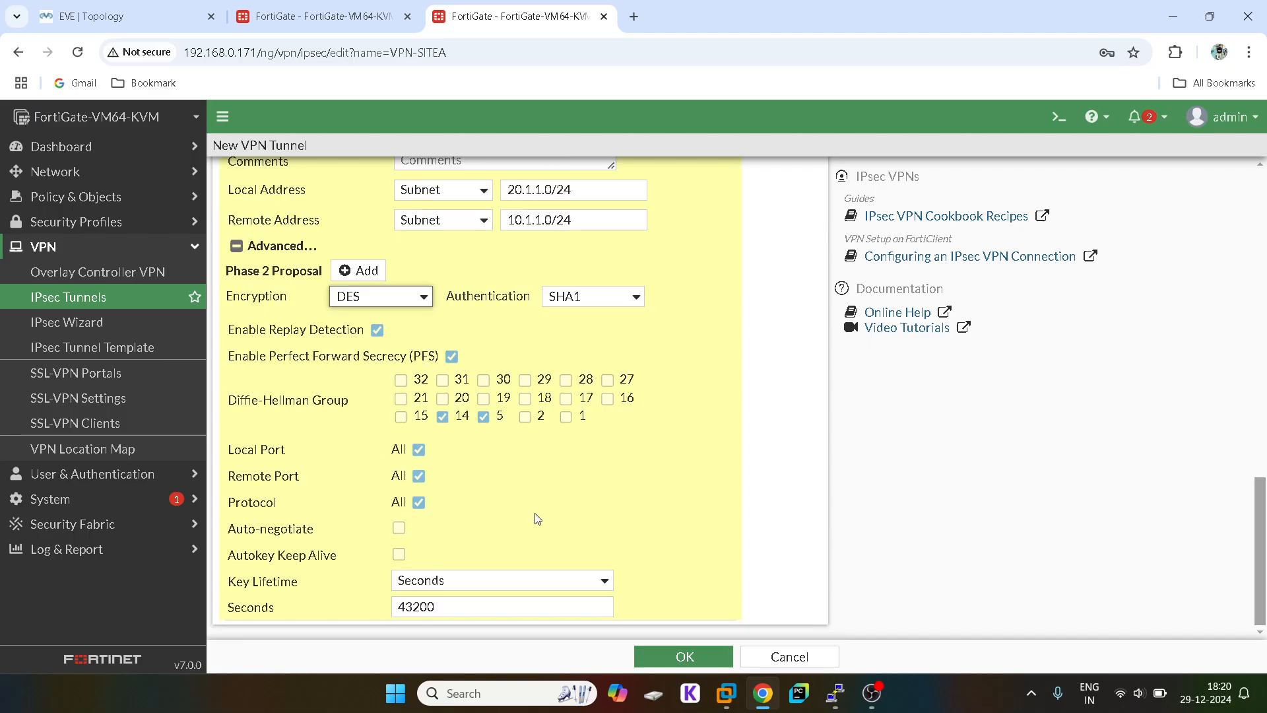
pyautogui.click(686, 656)
# Step: Dismiss the browser password warning and start a static route through VPN-SITEA
pyautogui.click(710, 655)
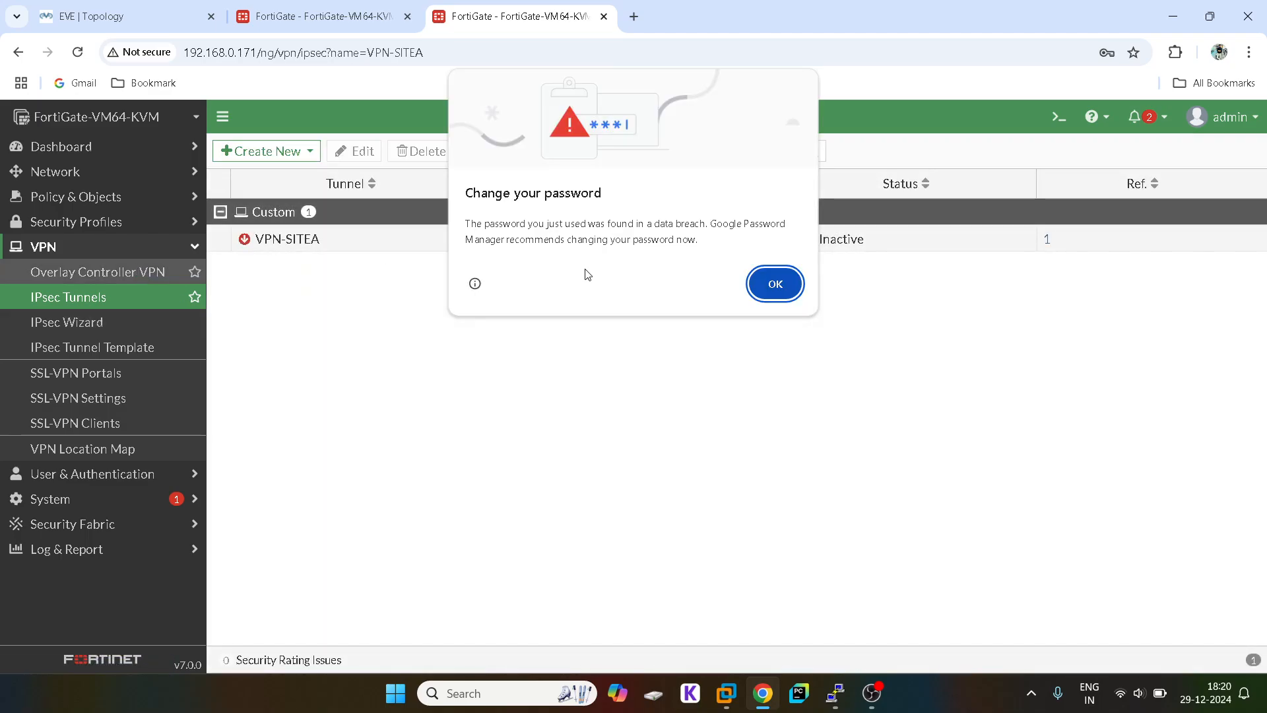
pyautogui.click(776, 284)
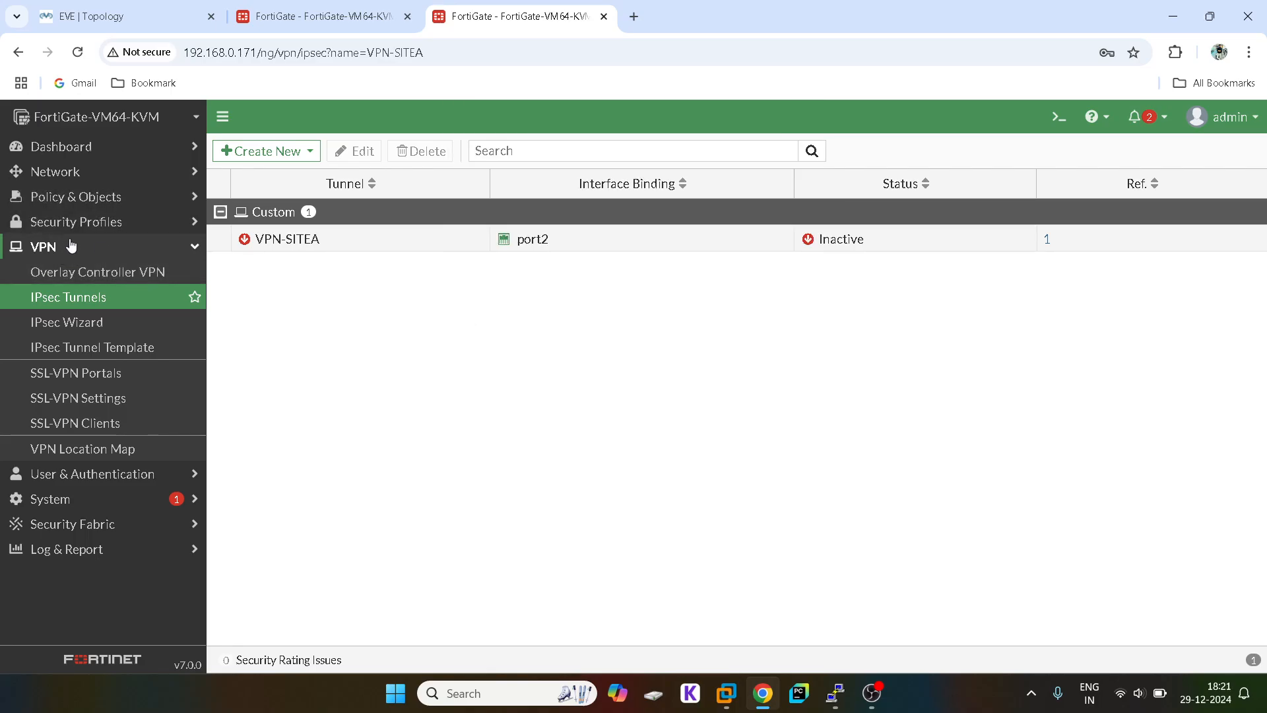
pyautogui.click(72, 180)
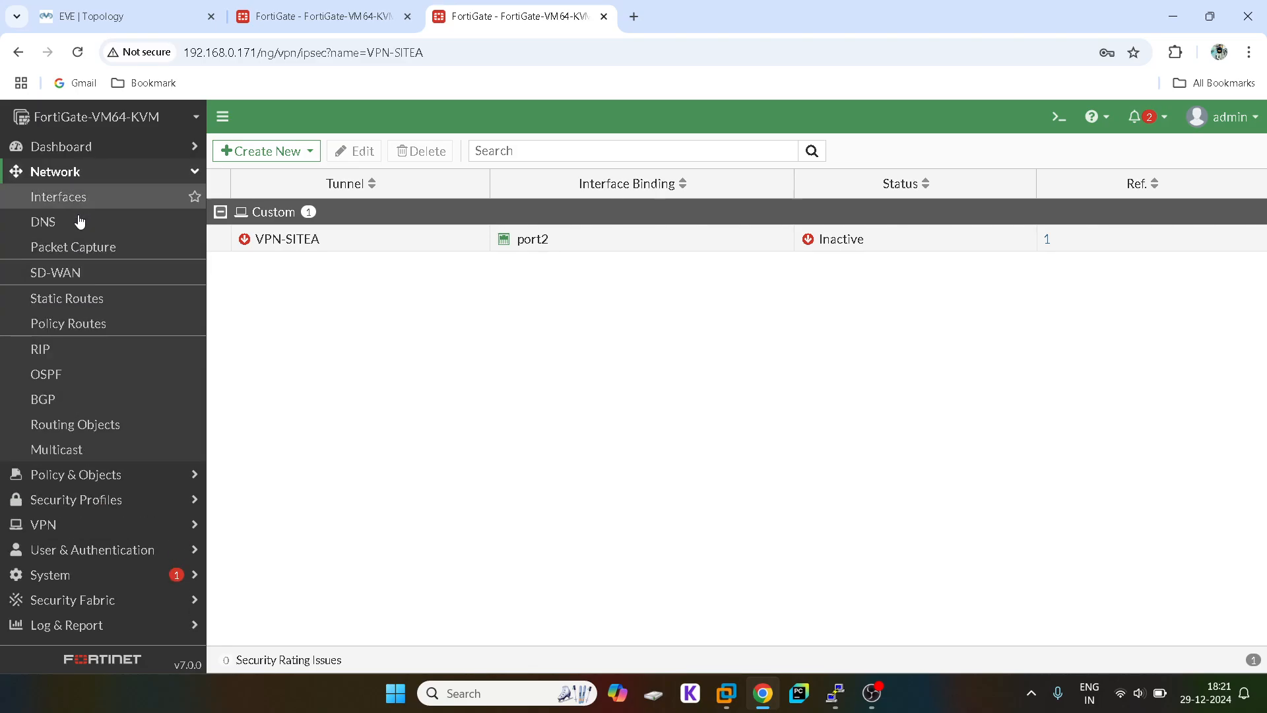
pyautogui.click(78, 299)
pyautogui.click(274, 148)
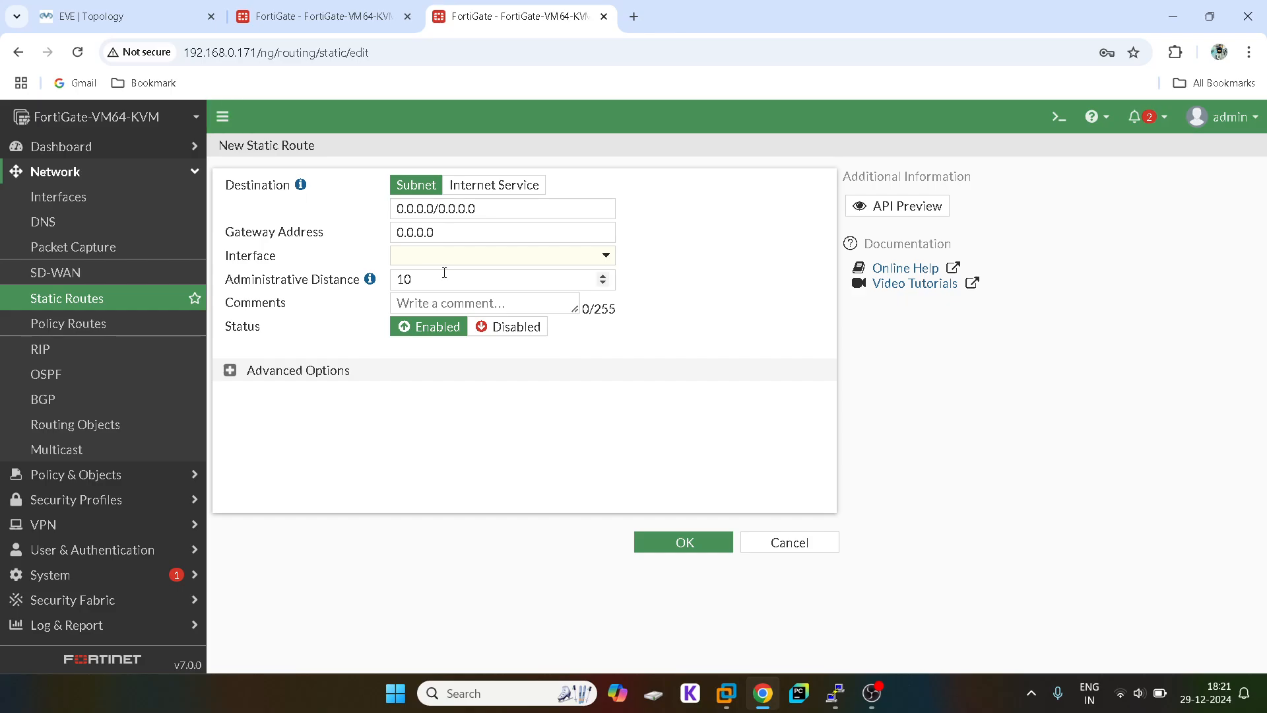
pyautogui.click(426, 261)
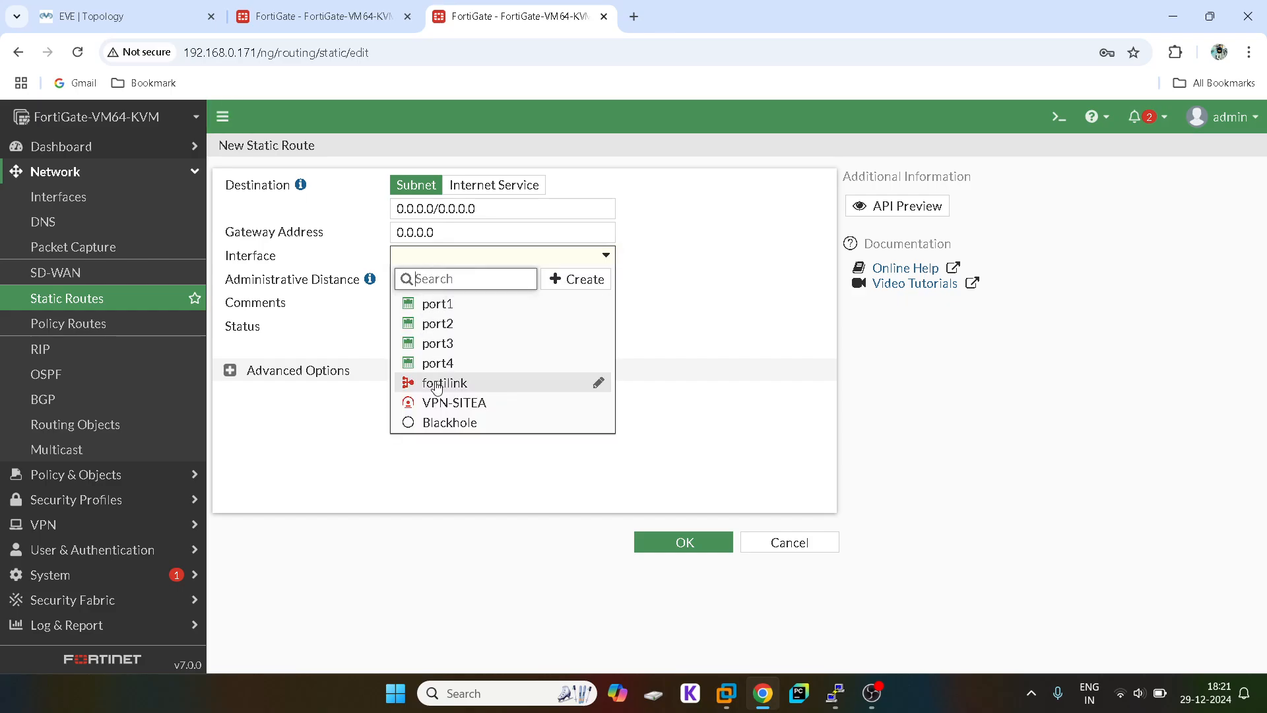
pyautogui.click(434, 386)
pyautogui.click(440, 257)
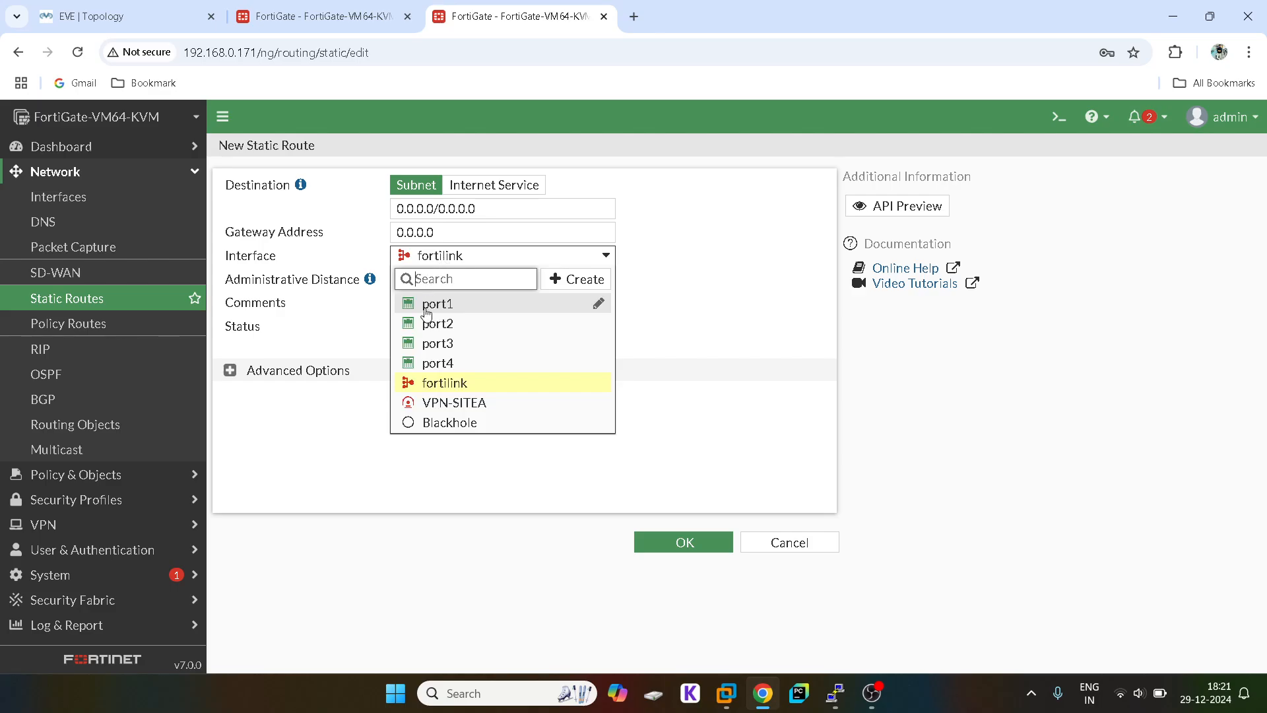
pyautogui.click(430, 404)
# Step: Set the route destination to 10.1.1.0/24 and save it
pyautogui.tripleClick(422, 210)
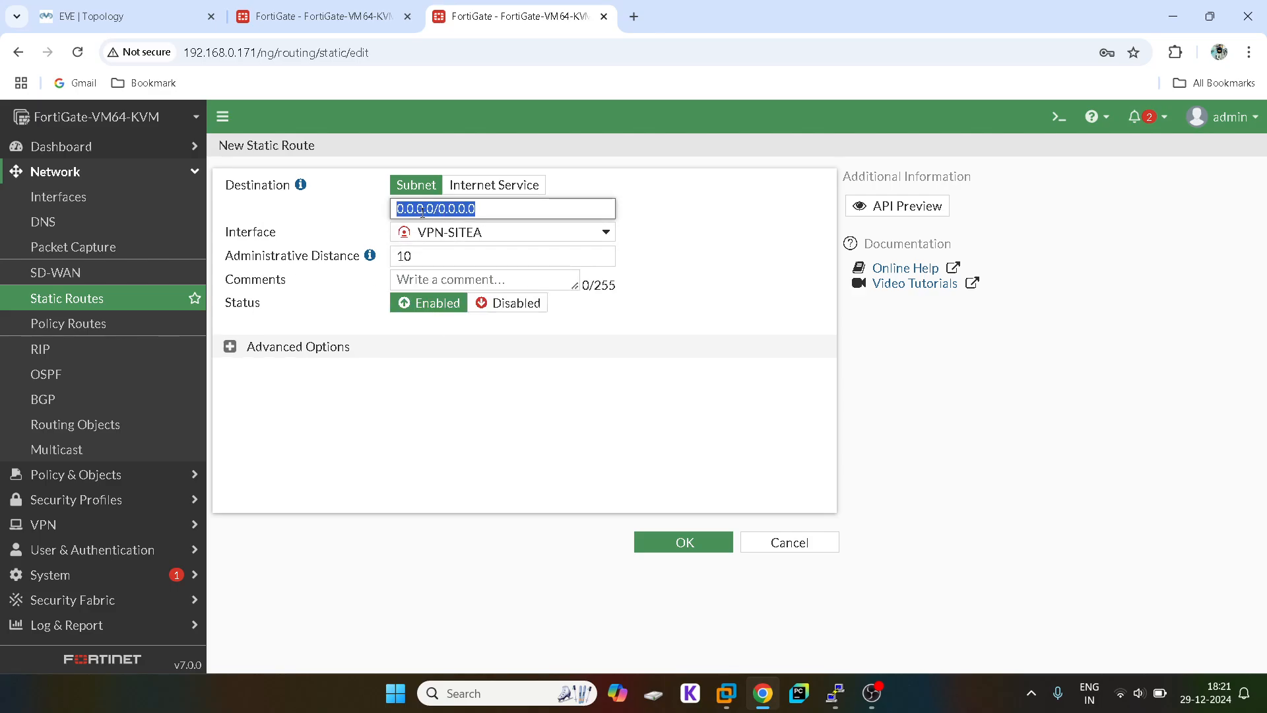
pyautogui.write('10.1.1')
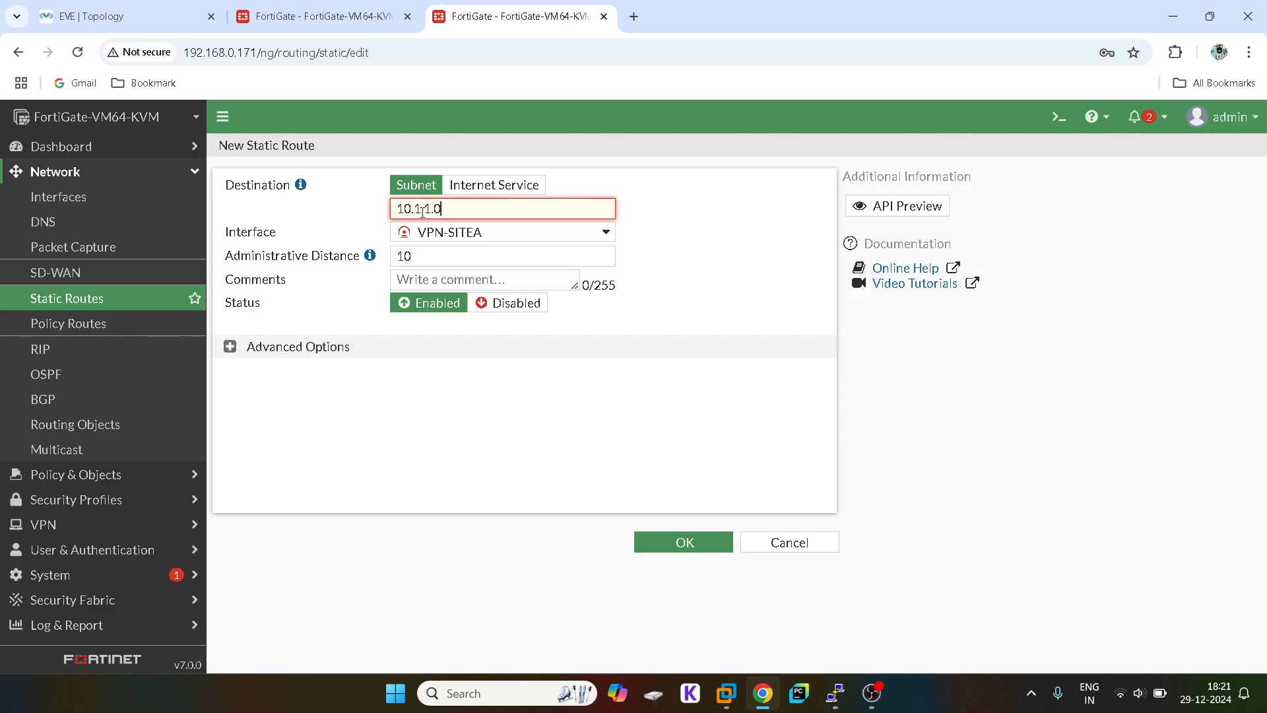
pyautogui.write('/24')
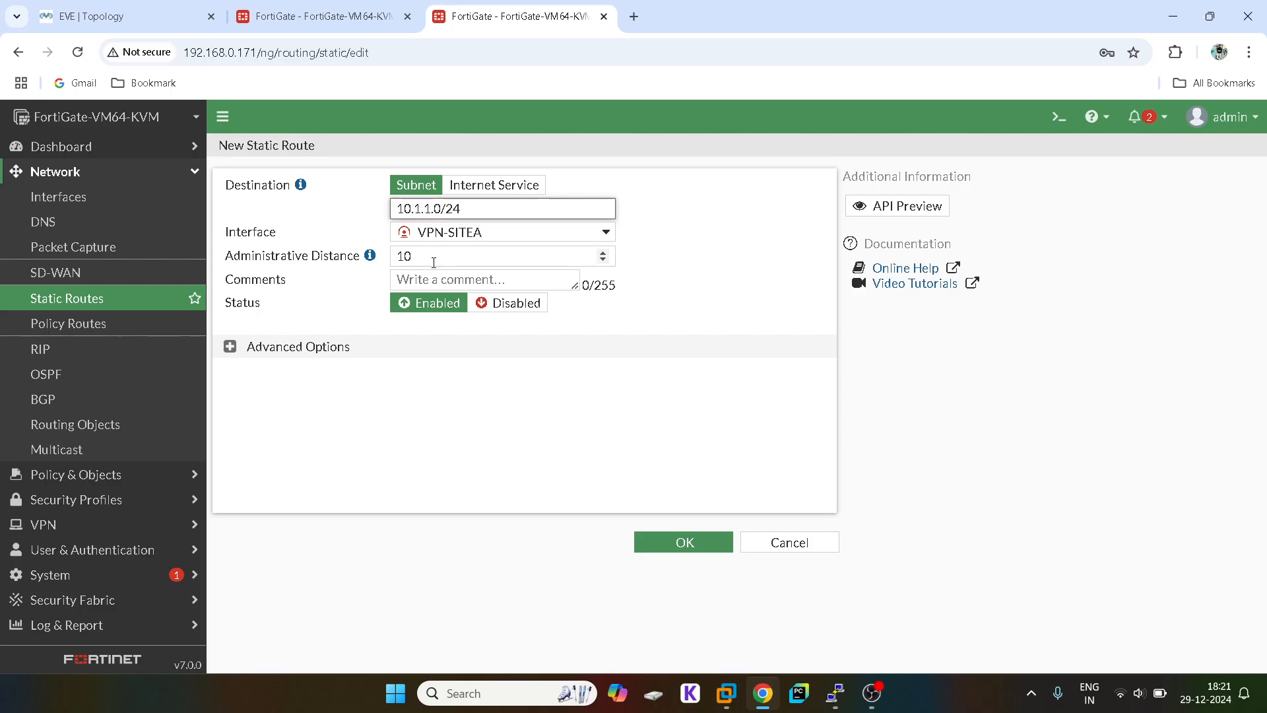
pyautogui.click(684, 547)
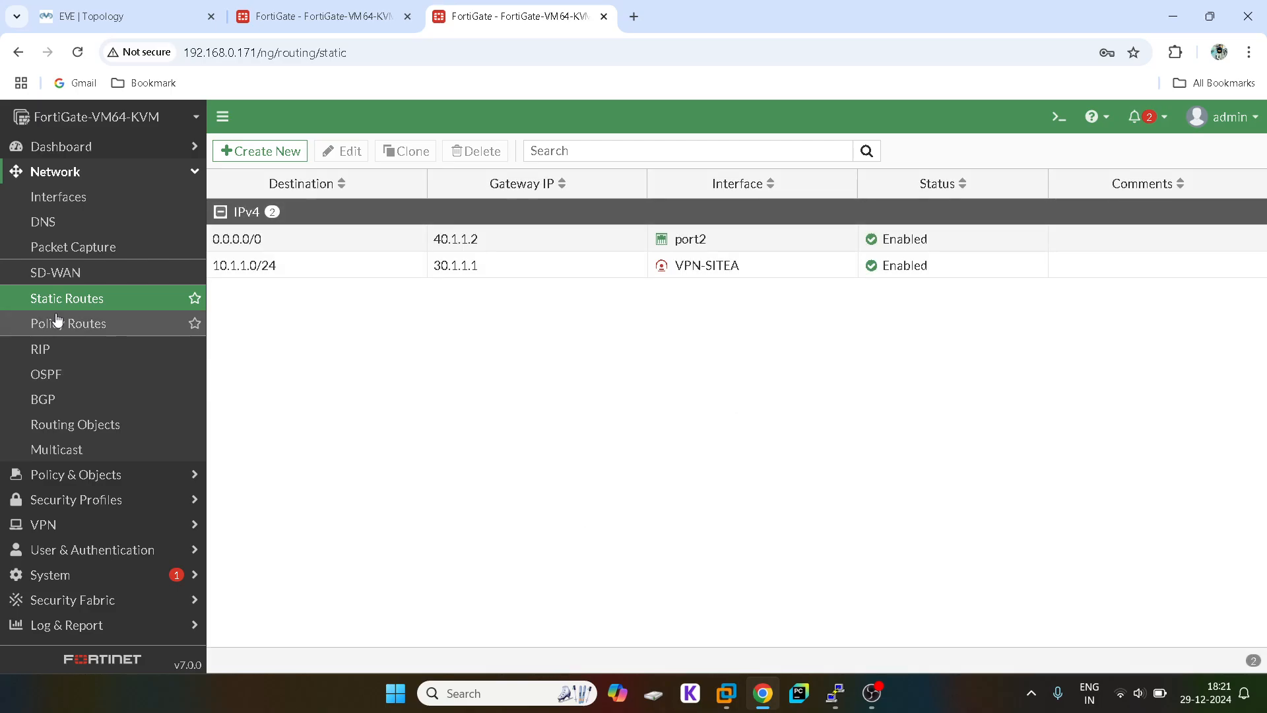
pyautogui.click(100, 175)
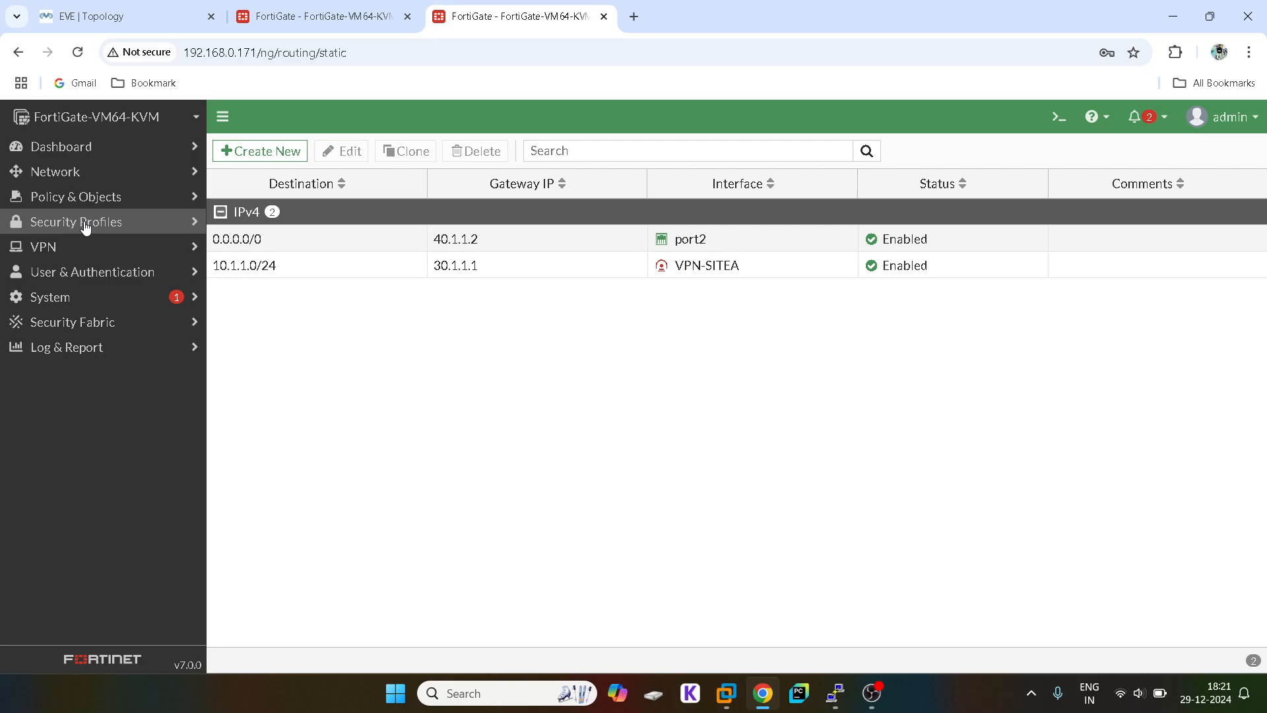
pyautogui.click(83, 197)
# Step: Start a new firewall policy from incoming port3 to outgoing VPN-SITEA
pyautogui.click(80, 221)
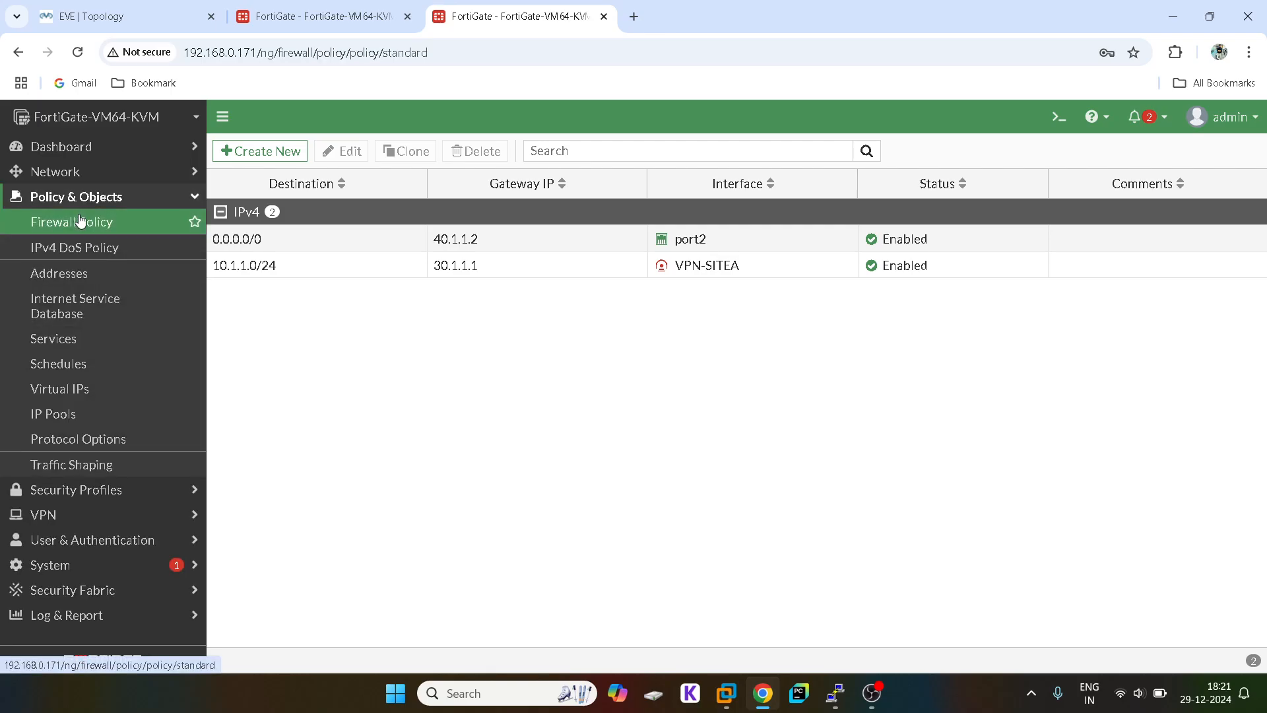
pyautogui.click(249, 152)
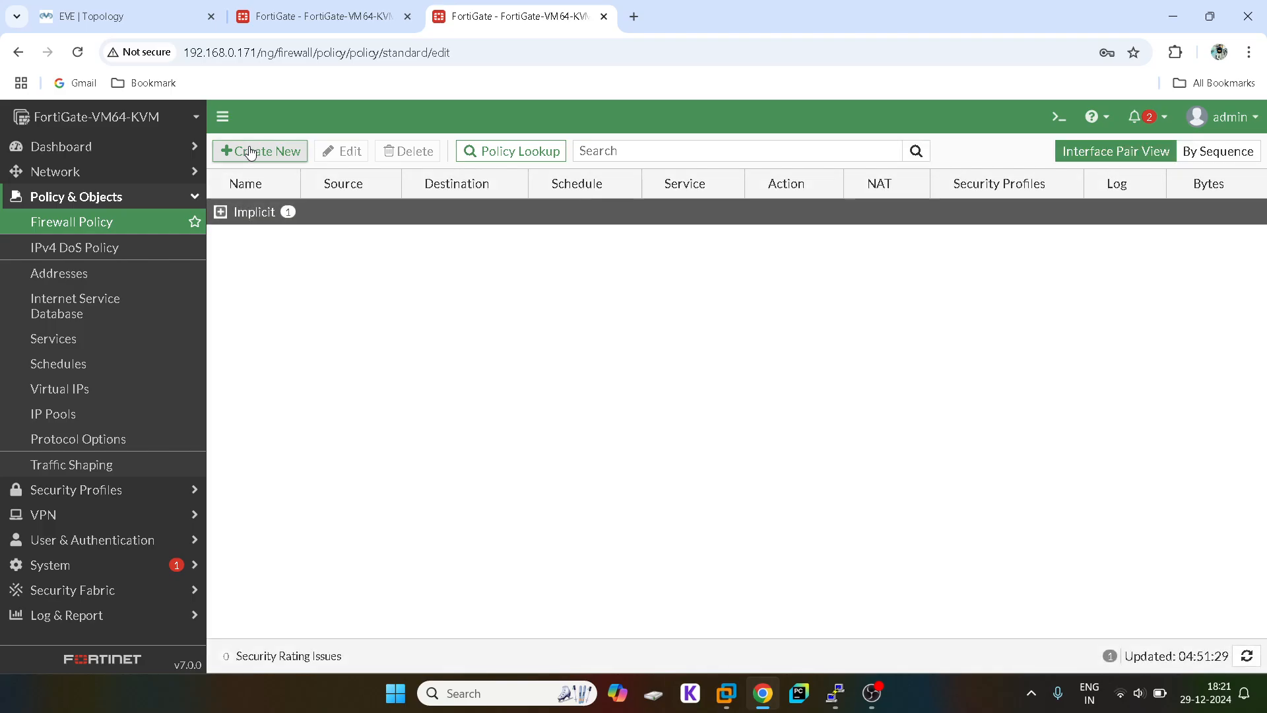
pyautogui.click(370, 190)
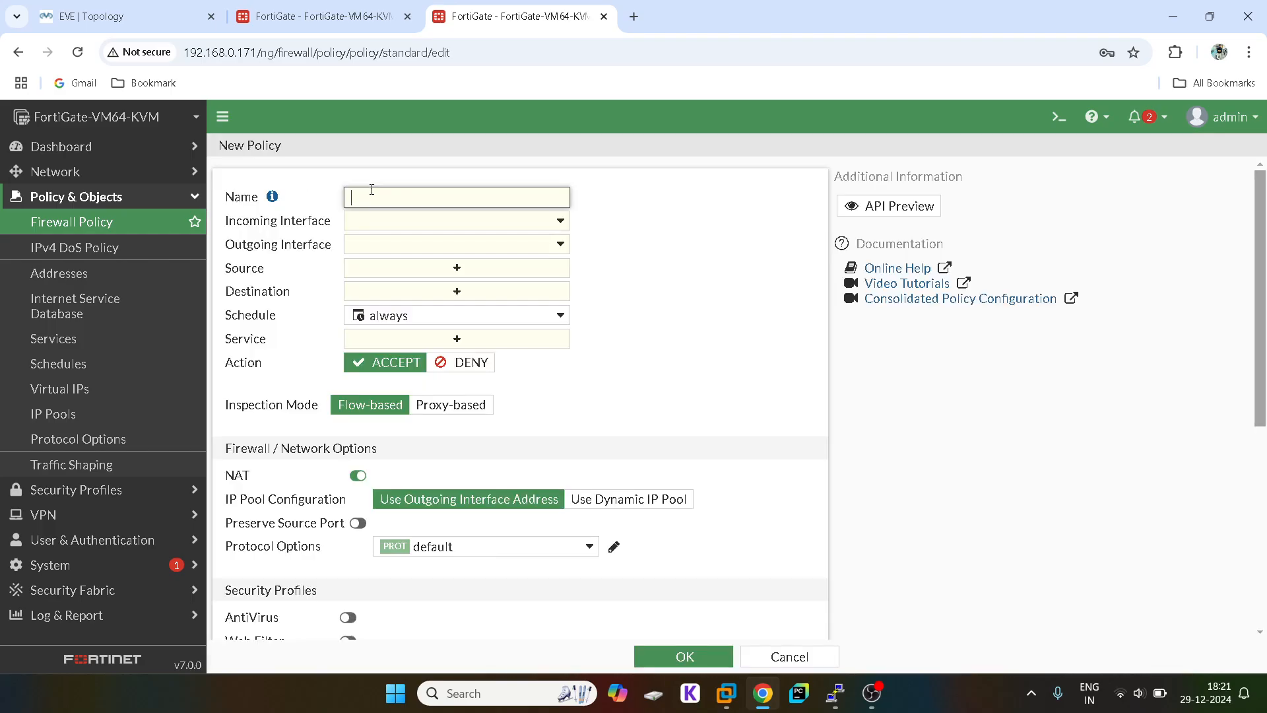
pyautogui.click(370, 230)
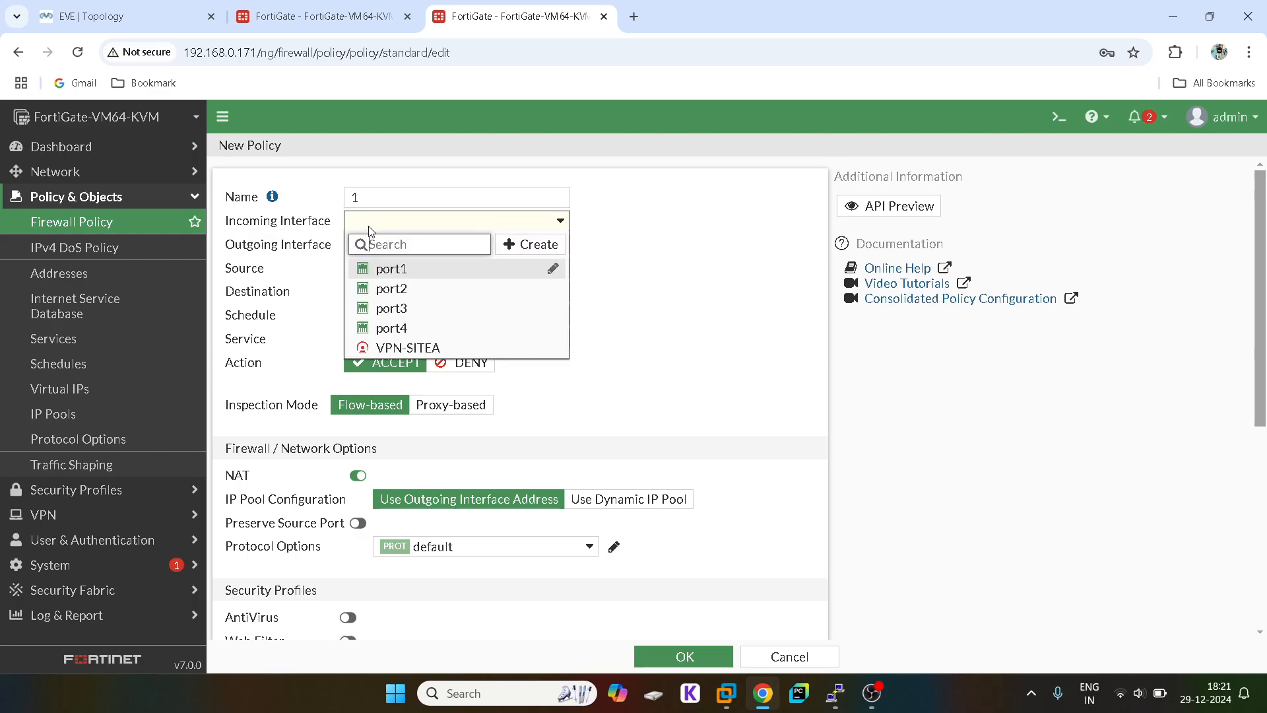
pyautogui.click(404, 309)
pyautogui.click(161, 6)
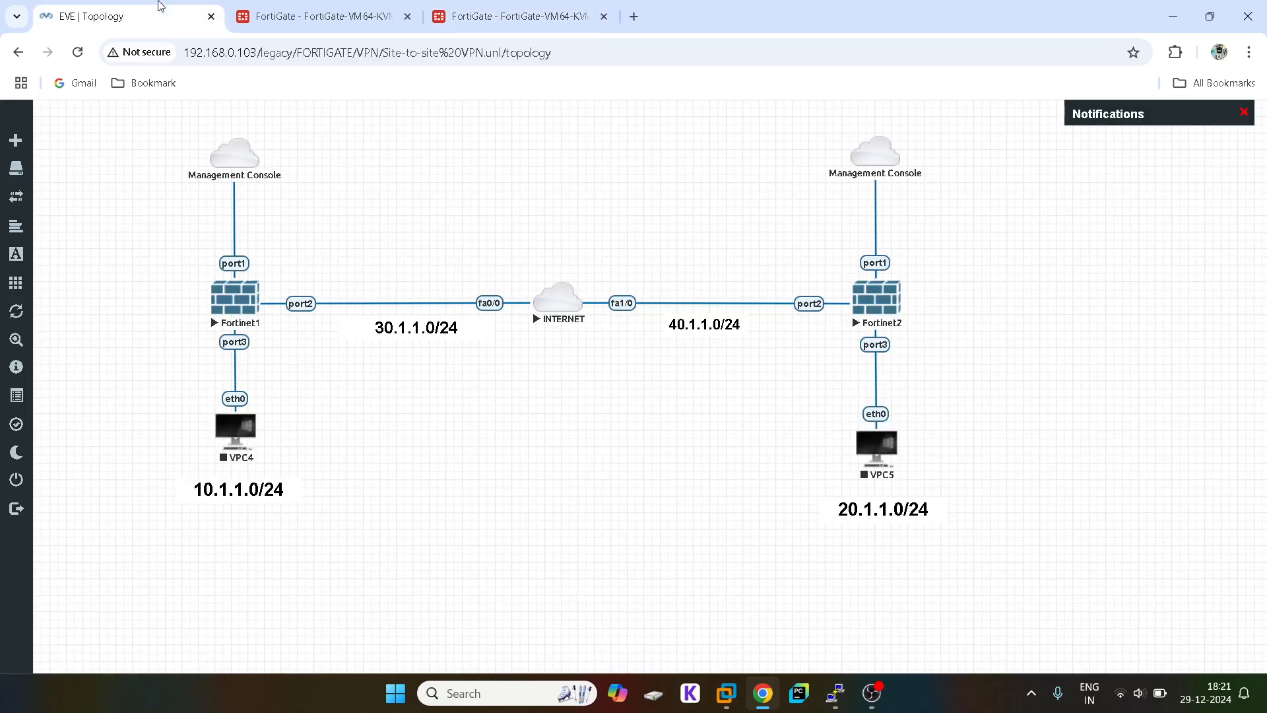
pyautogui.click(508, 16)
pyautogui.click(368, 245)
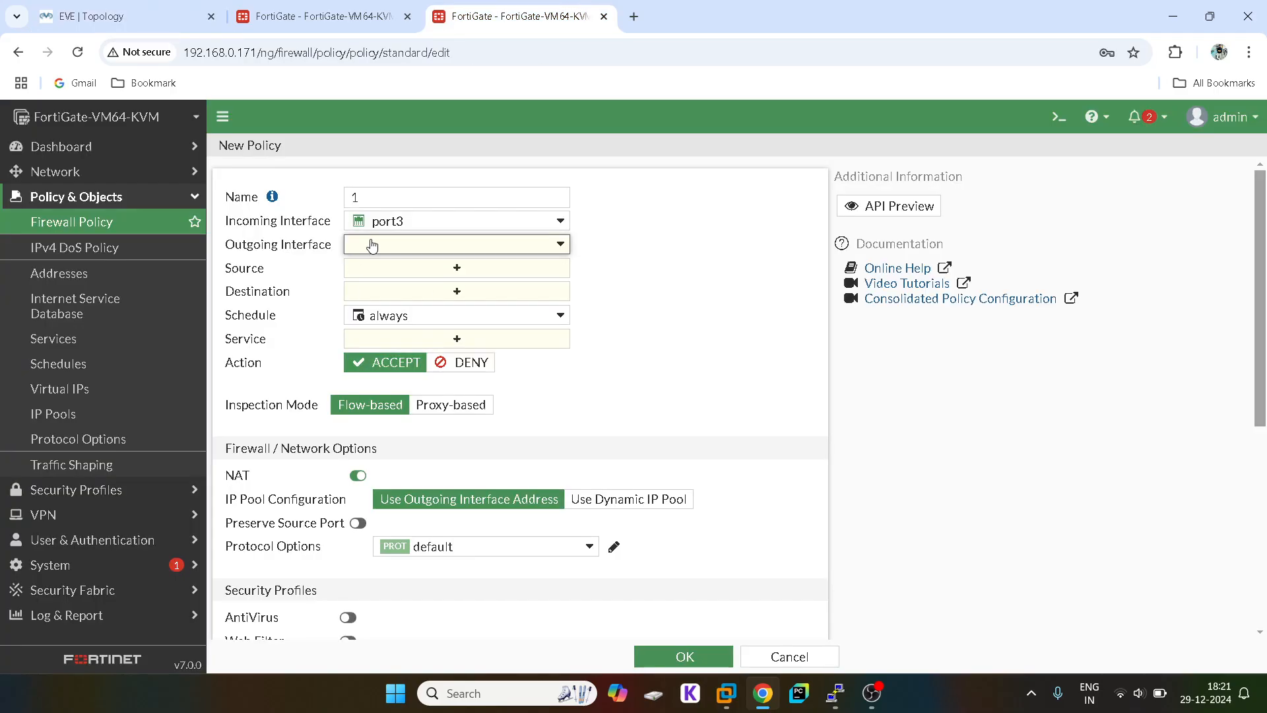
pyautogui.click(407, 371)
# Step: Set source and destination to all and service to ALL
pyautogui.click(454, 268)
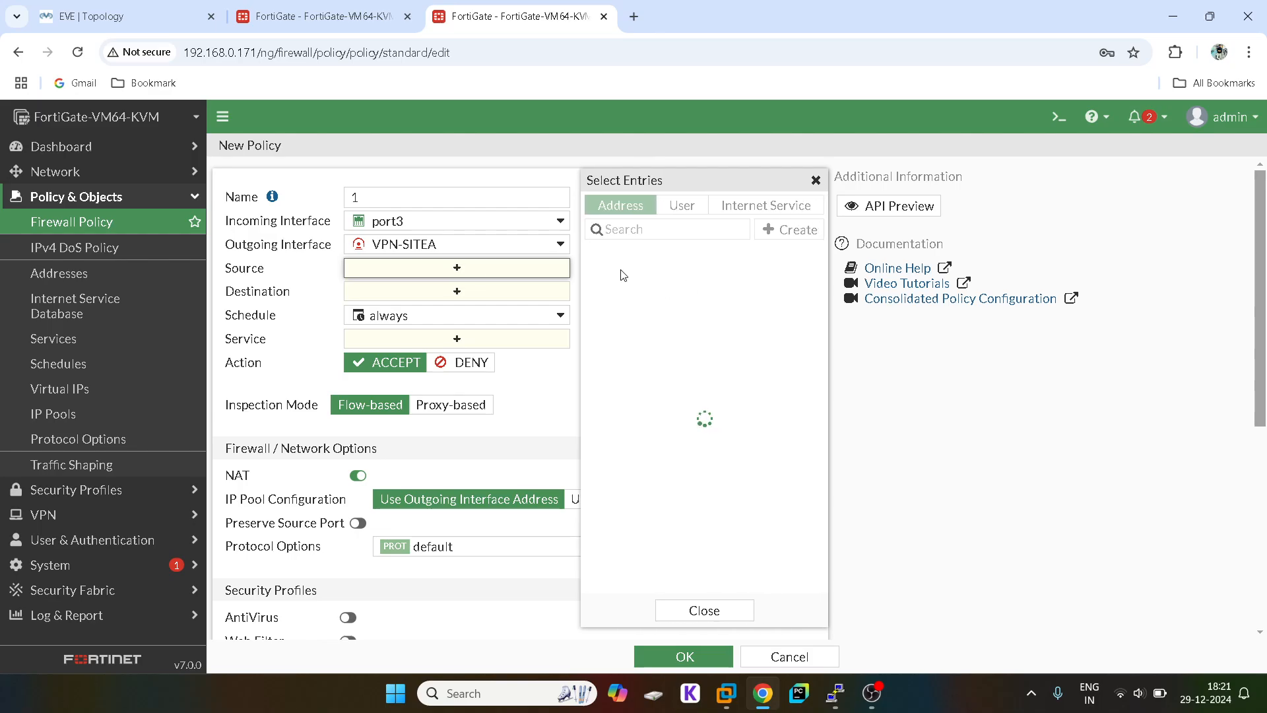
pyautogui.click(623, 277)
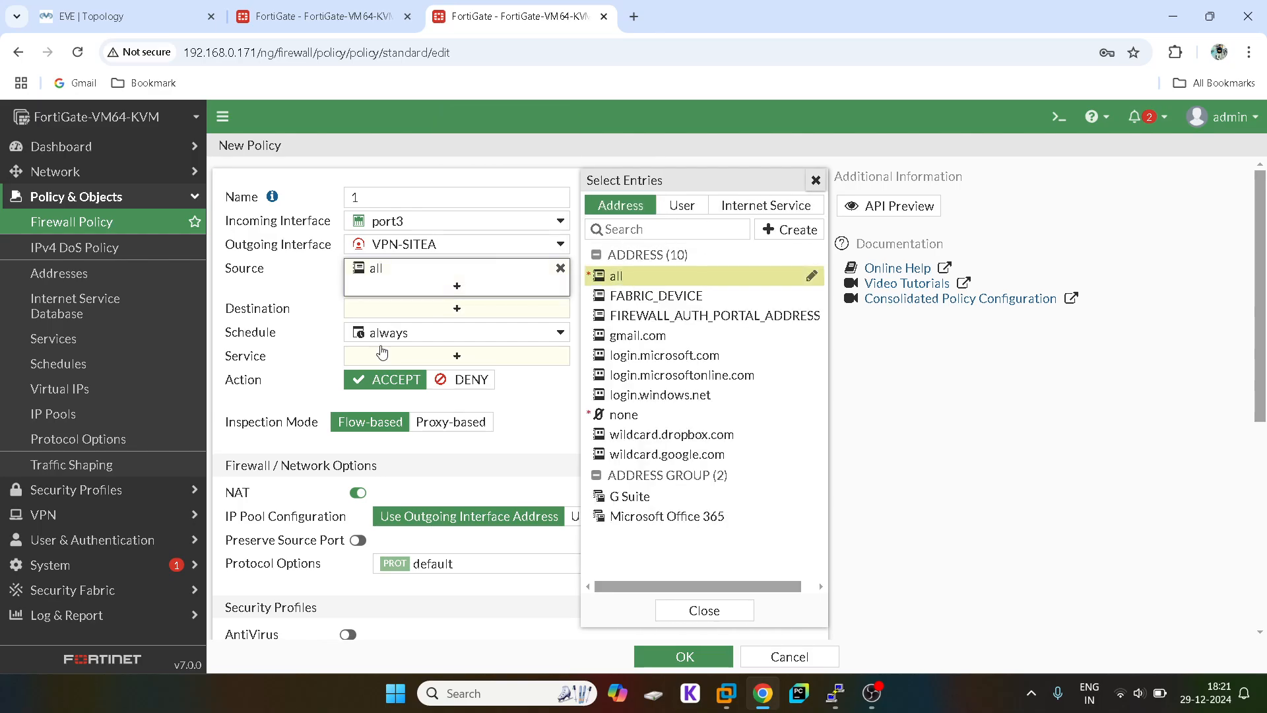
pyautogui.click(816, 180)
pyautogui.click(420, 309)
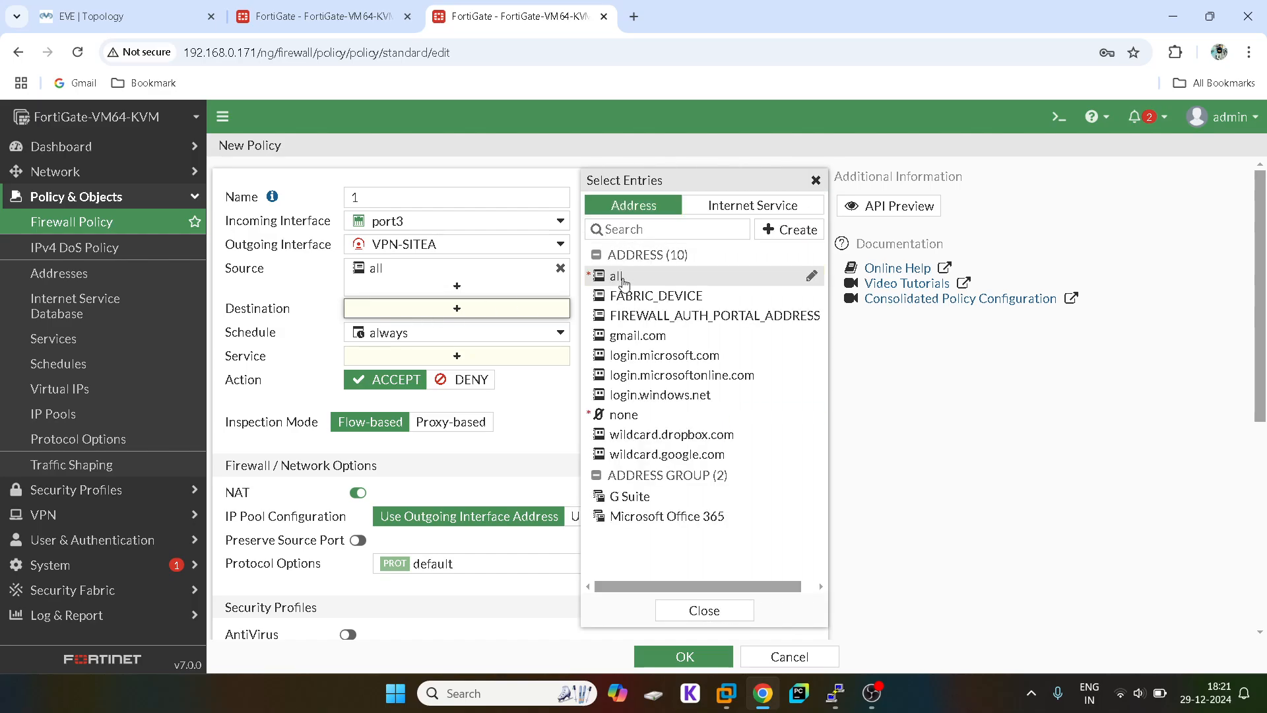
pyautogui.click(620, 283)
pyautogui.click(816, 180)
pyautogui.click(422, 373)
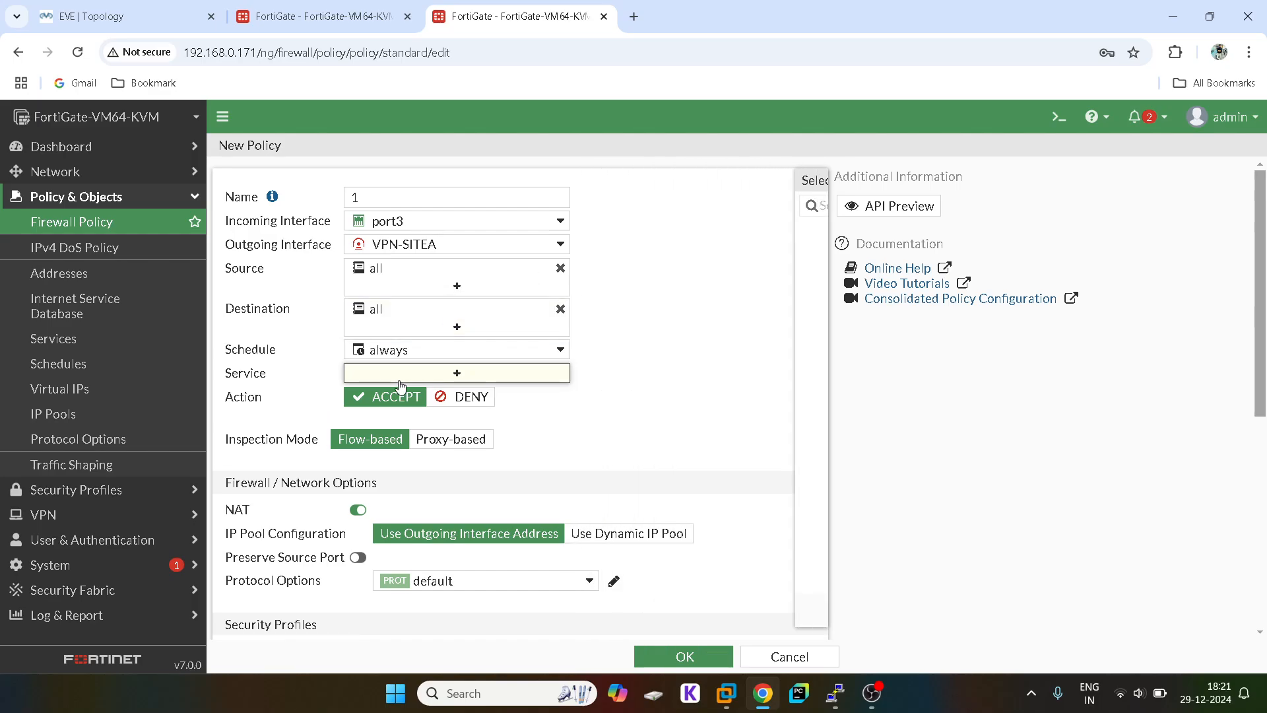
pyautogui.click(634, 271)
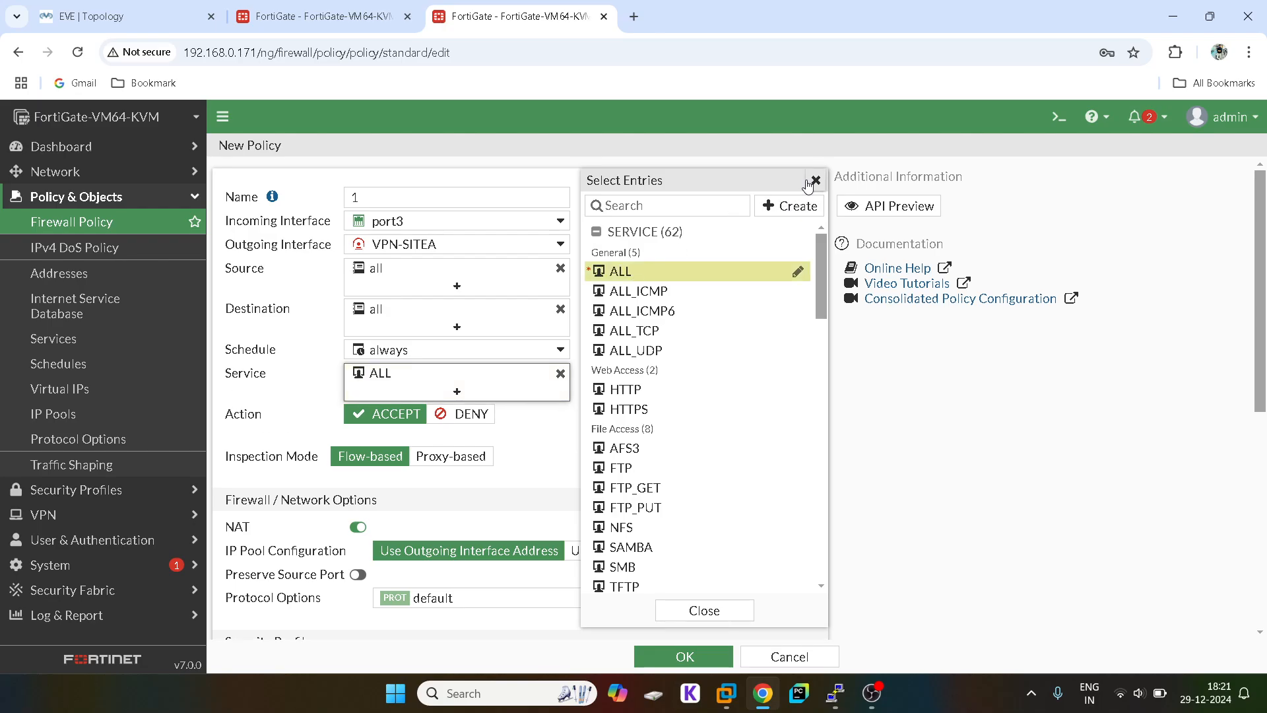
pyautogui.click(814, 181)
# Step: Disable NAT, log all sessions, and save the policy
pyautogui.click(356, 528)
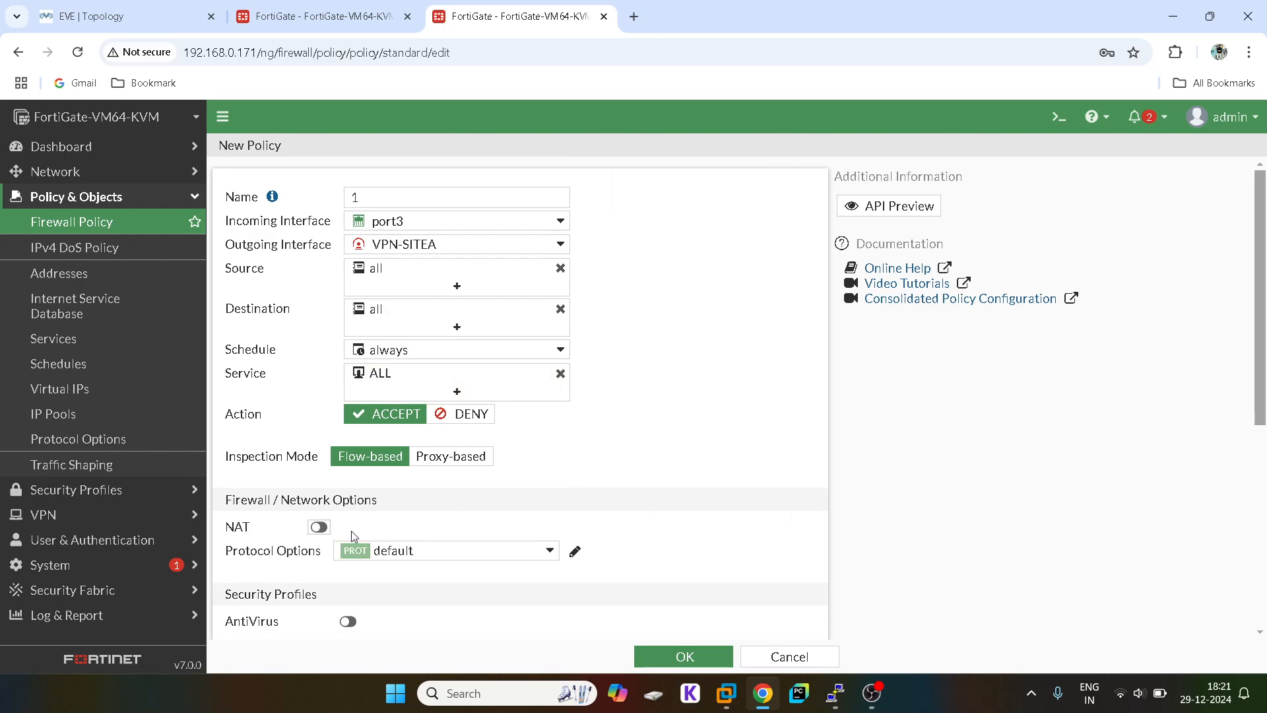
pyautogui.scroll(-5, 354, 536)
pyautogui.click(600, 522)
pyautogui.scroll(-1, 600, 522)
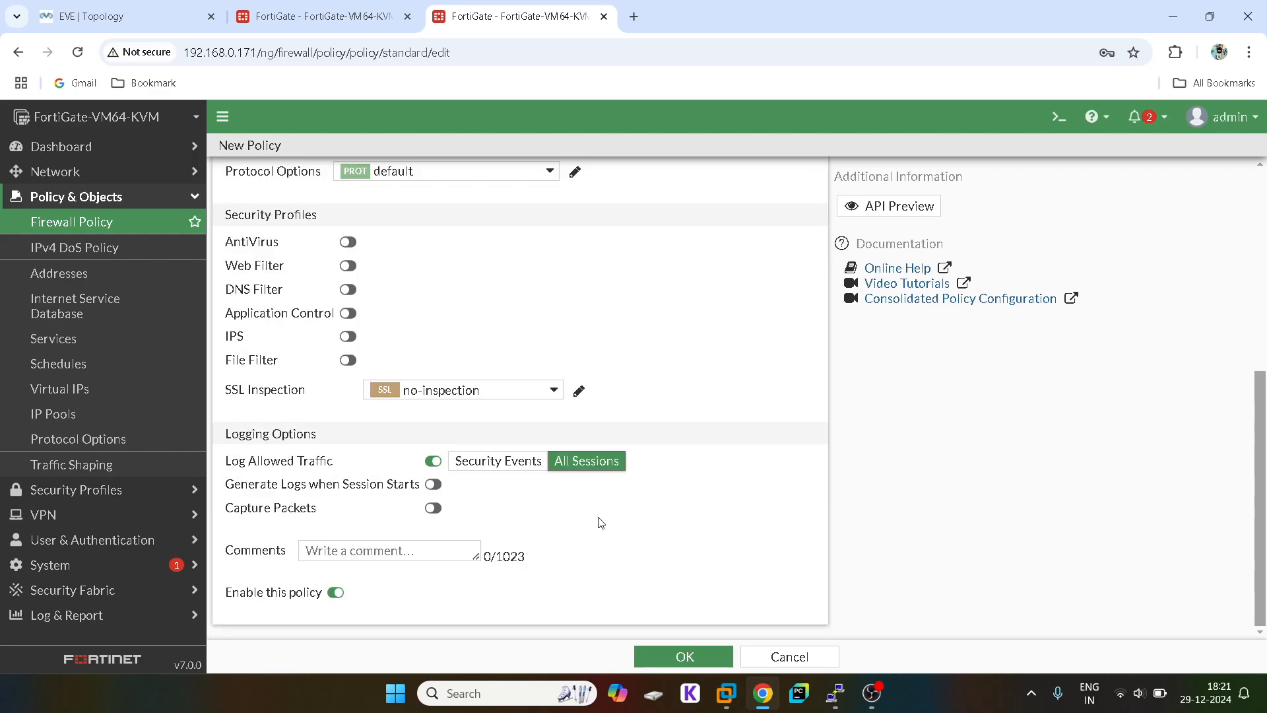
pyautogui.click(686, 653)
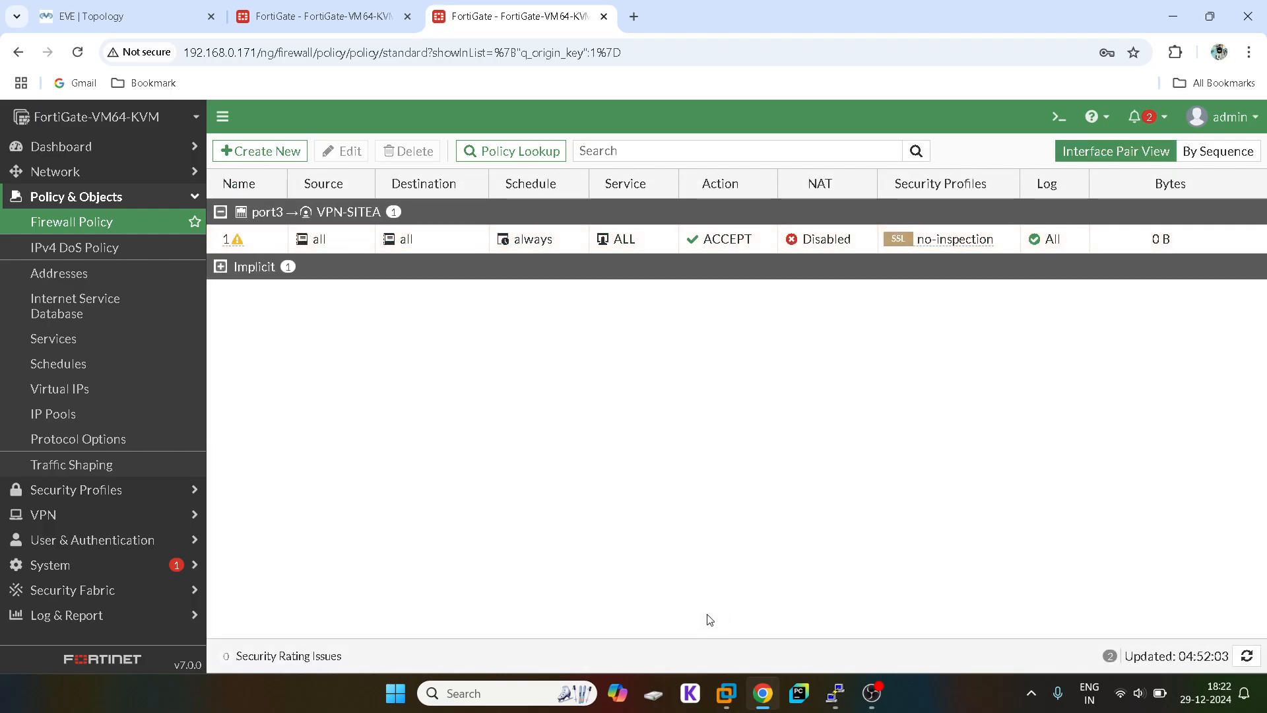
# Step: Clone policy 1 in reverse and open the copy for editing
pyautogui.click(220, 211)
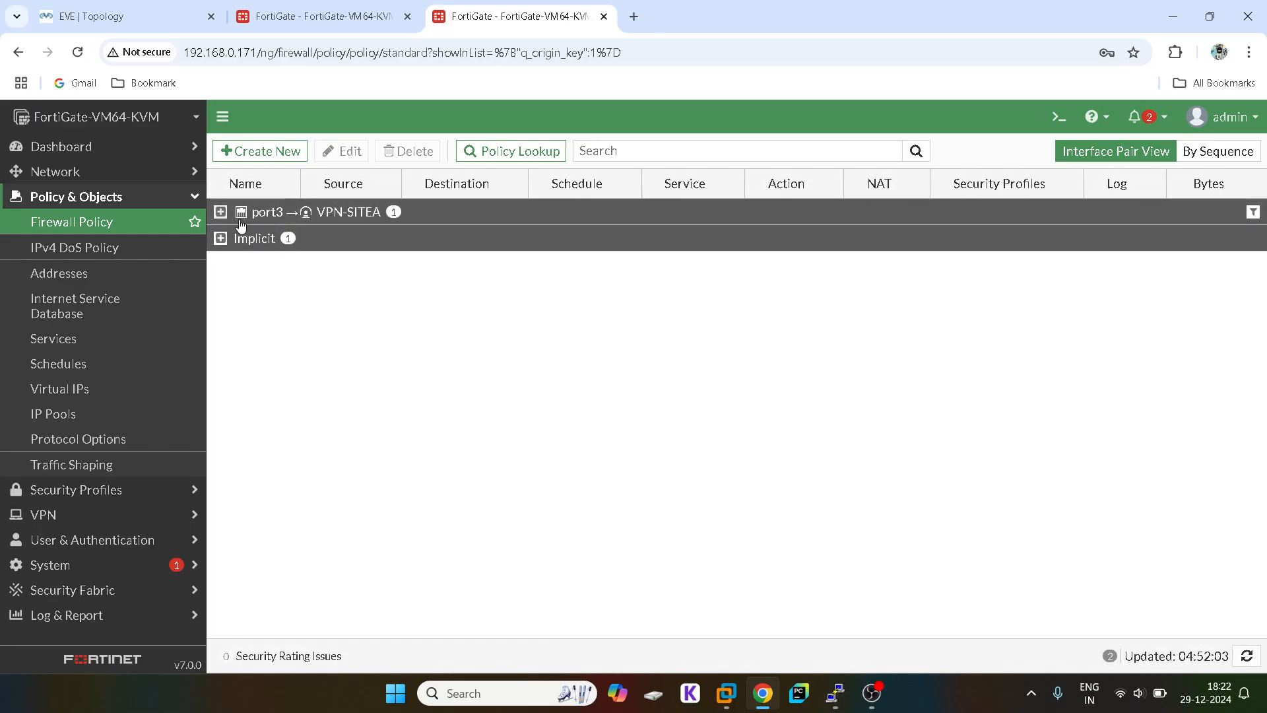
pyautogui.click(220, 211)
pyautogui.rightClick(254, 239)
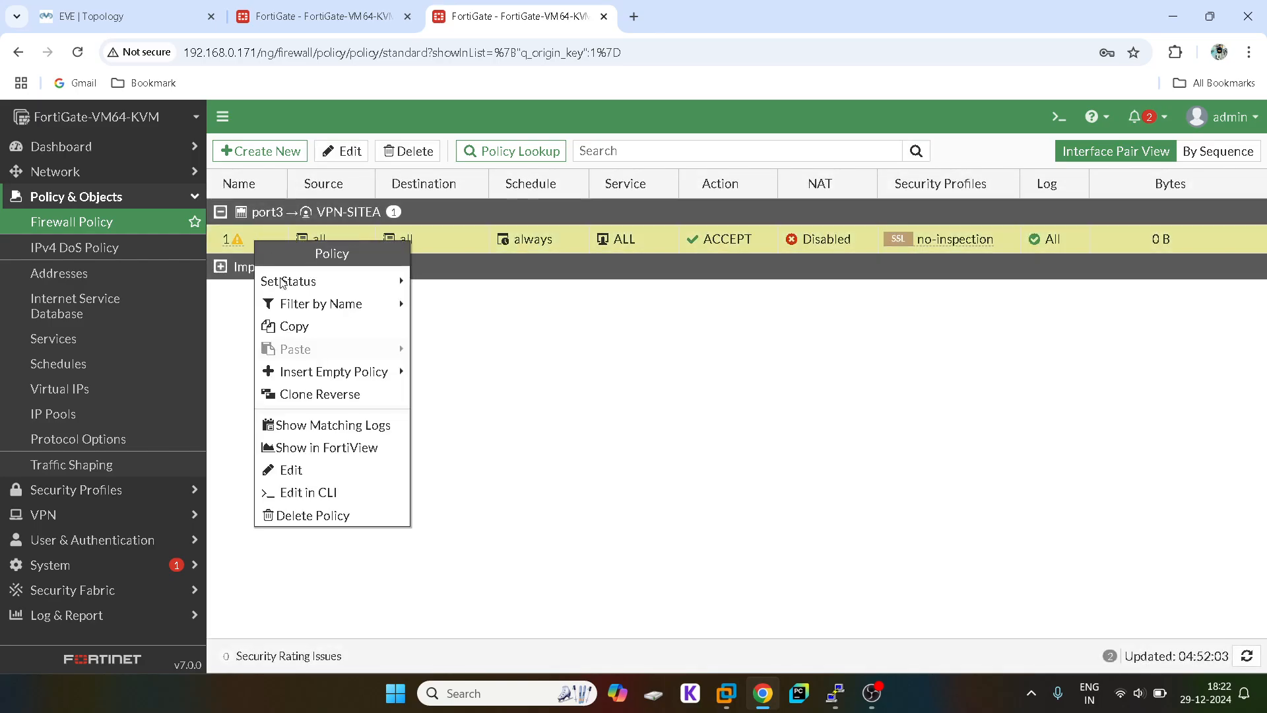
pyautogui.click(324, 394)
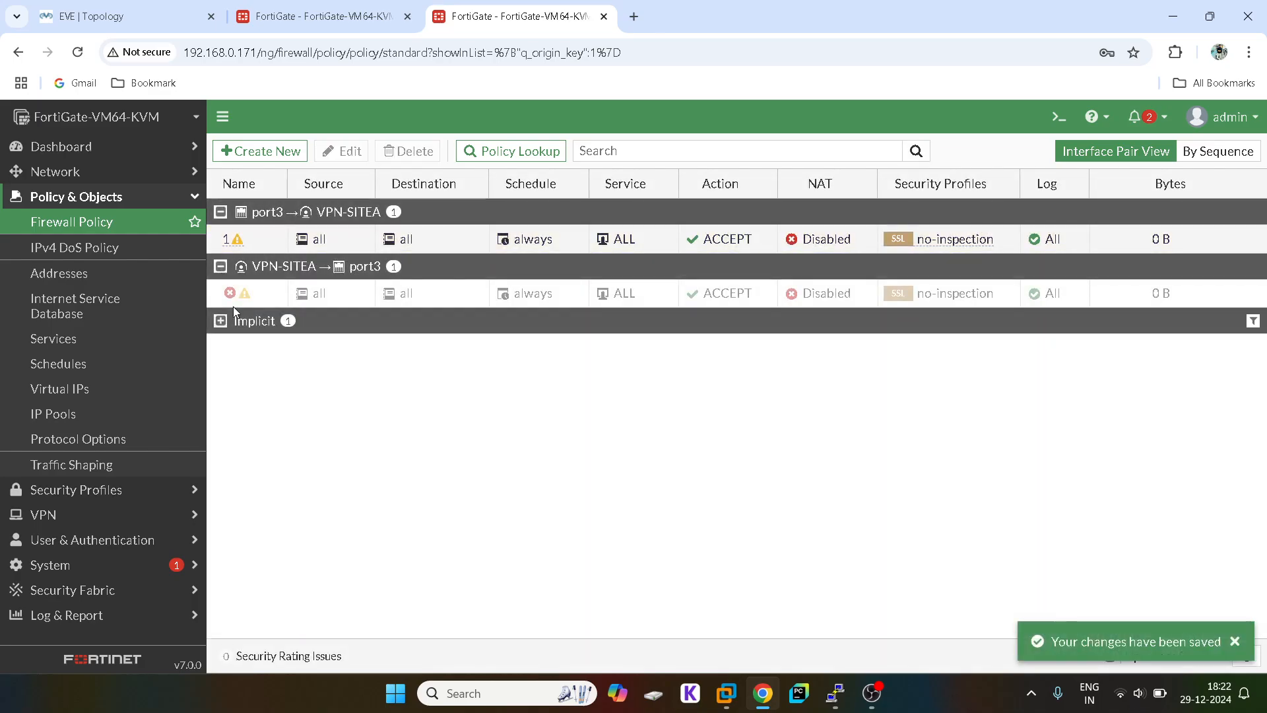
pyautogui.doubleClick(239, 300)
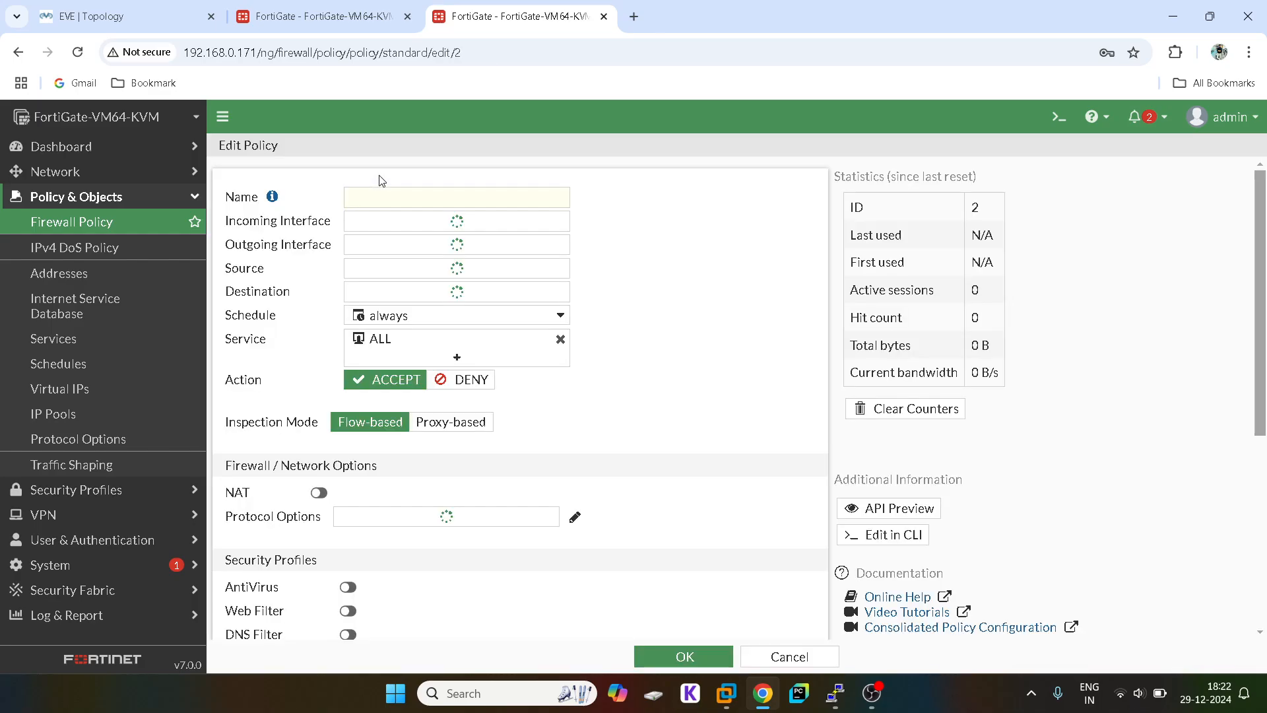
# Step: Name the reversed policy 2, clear its comment, enable it, and save
pyautogui.click(380, 199)
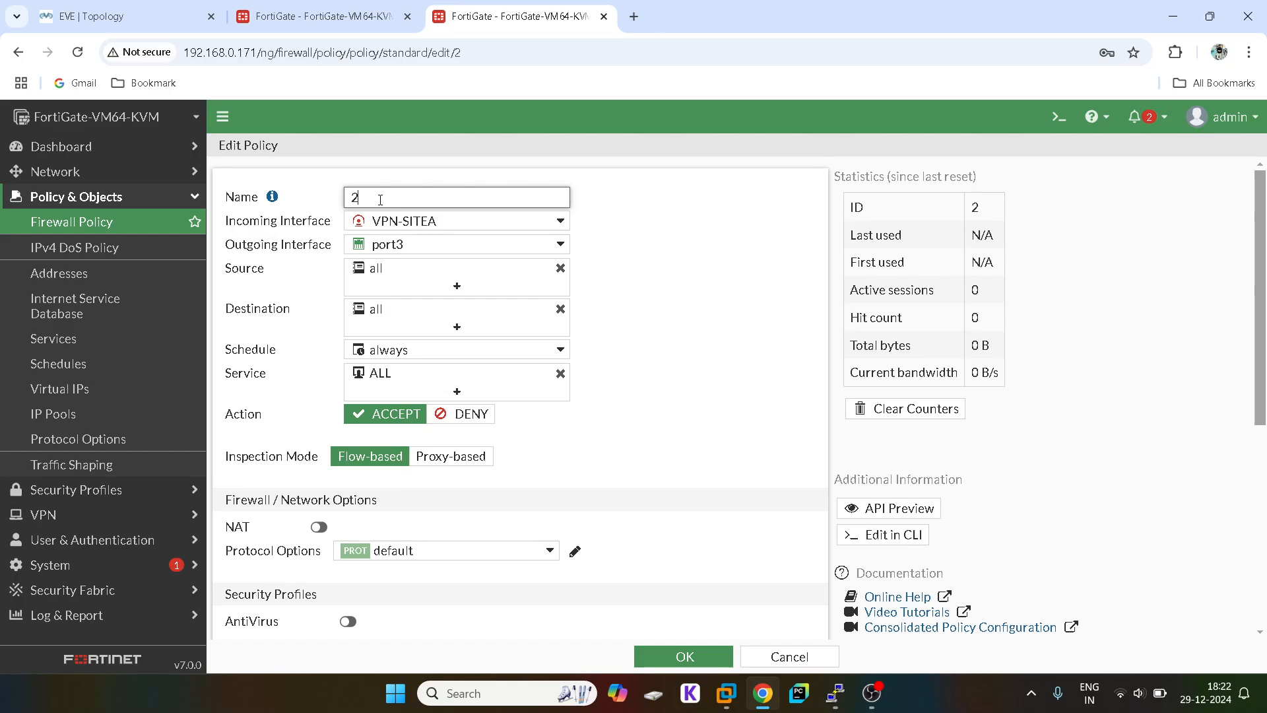
pyautogui.scroll(-6, 608, 453)
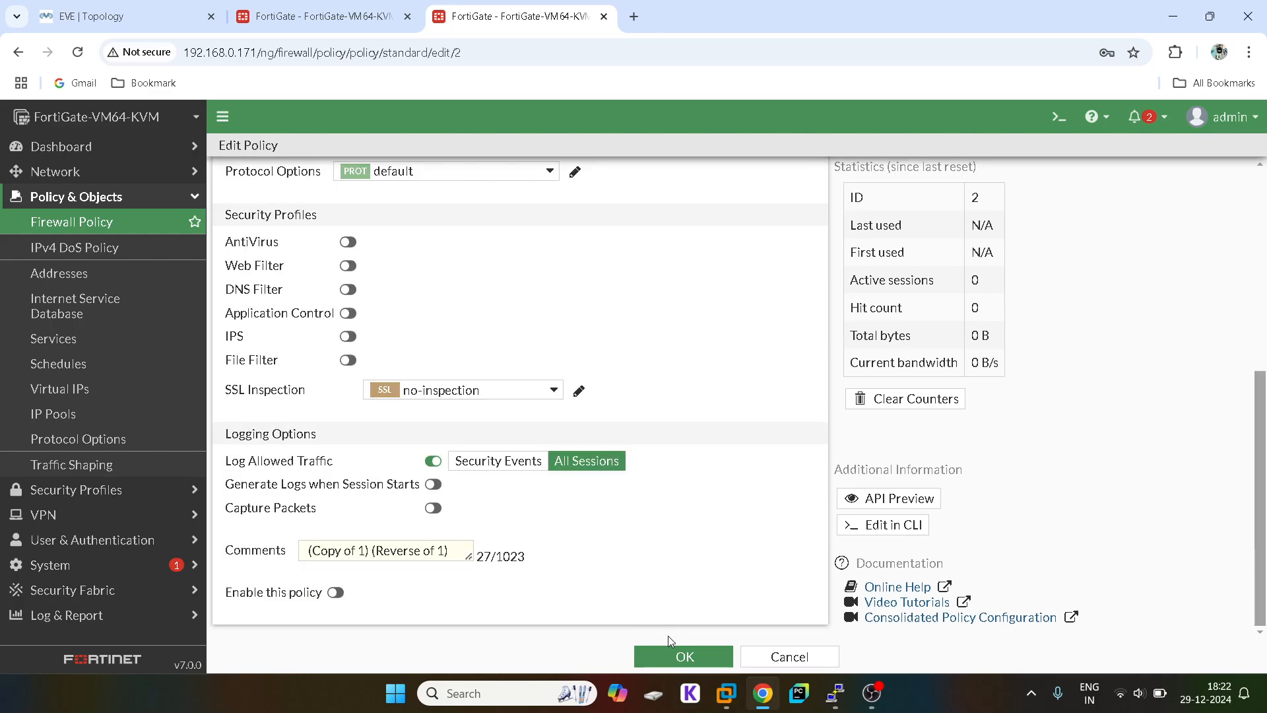
pyautogui.tripleClick(339, 542)
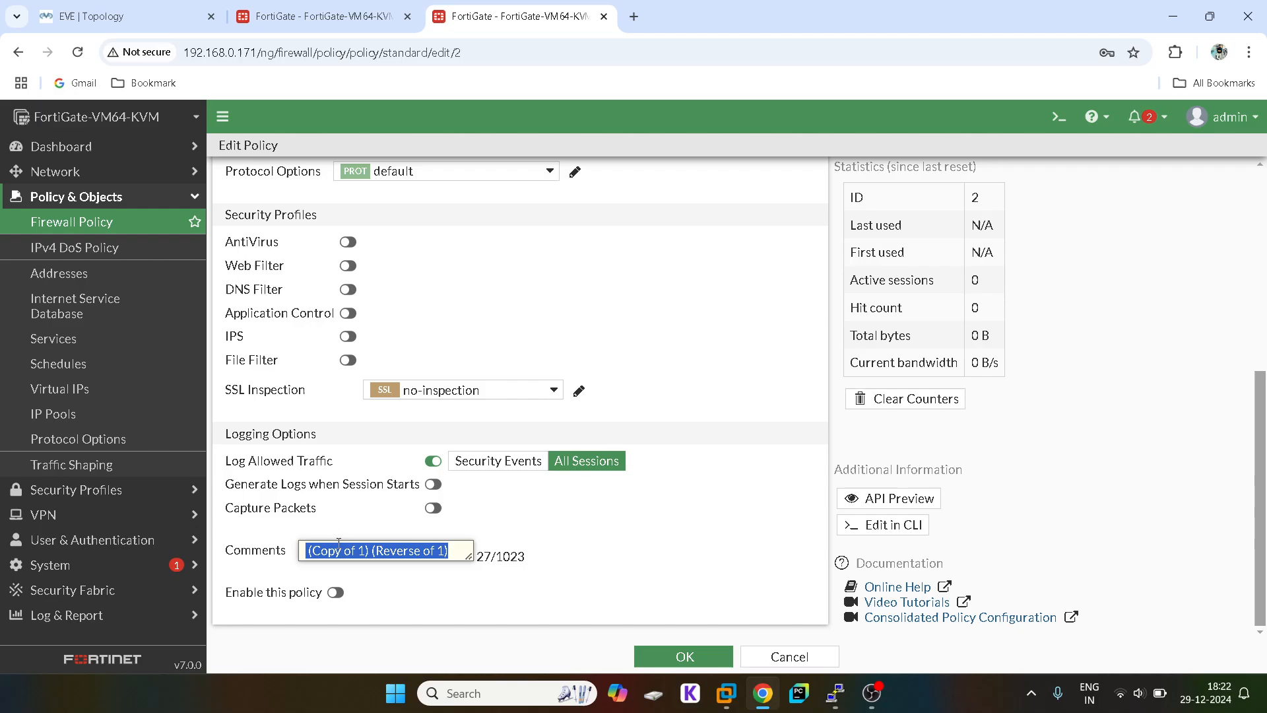
pyautogui.press('BackSpace')
pyautogui.click(336, 592)
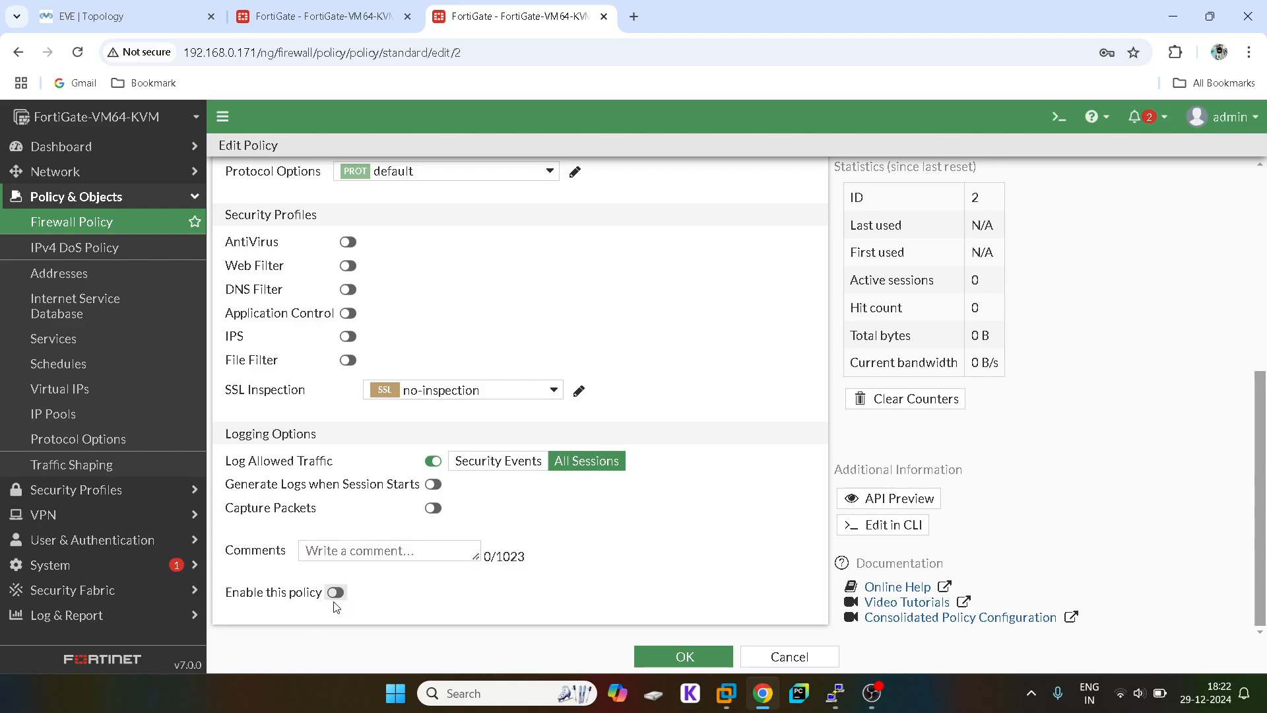
pyautogui.click(683, 657)
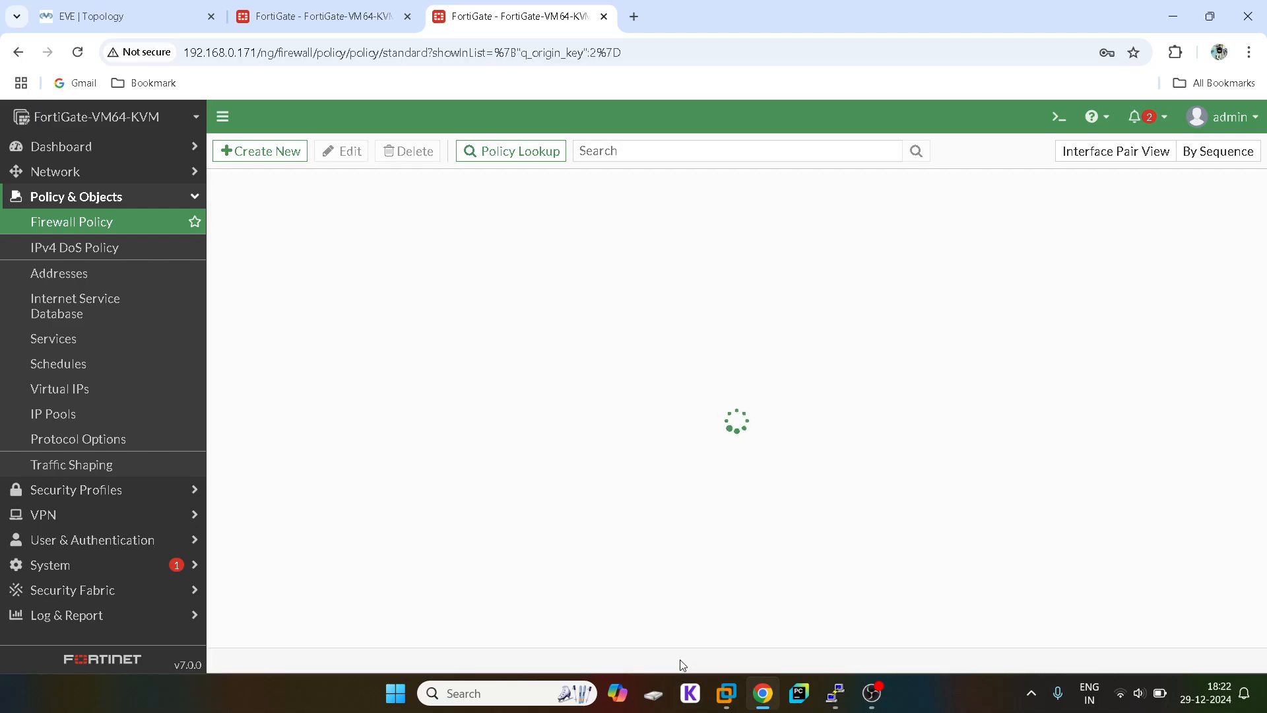
# Step: Glance at the other FortiGate's tunnels, then open this FortiGate's IPsec tunnel list
pyautogui.click(287, 31)
pyautogui.click(512, 16)
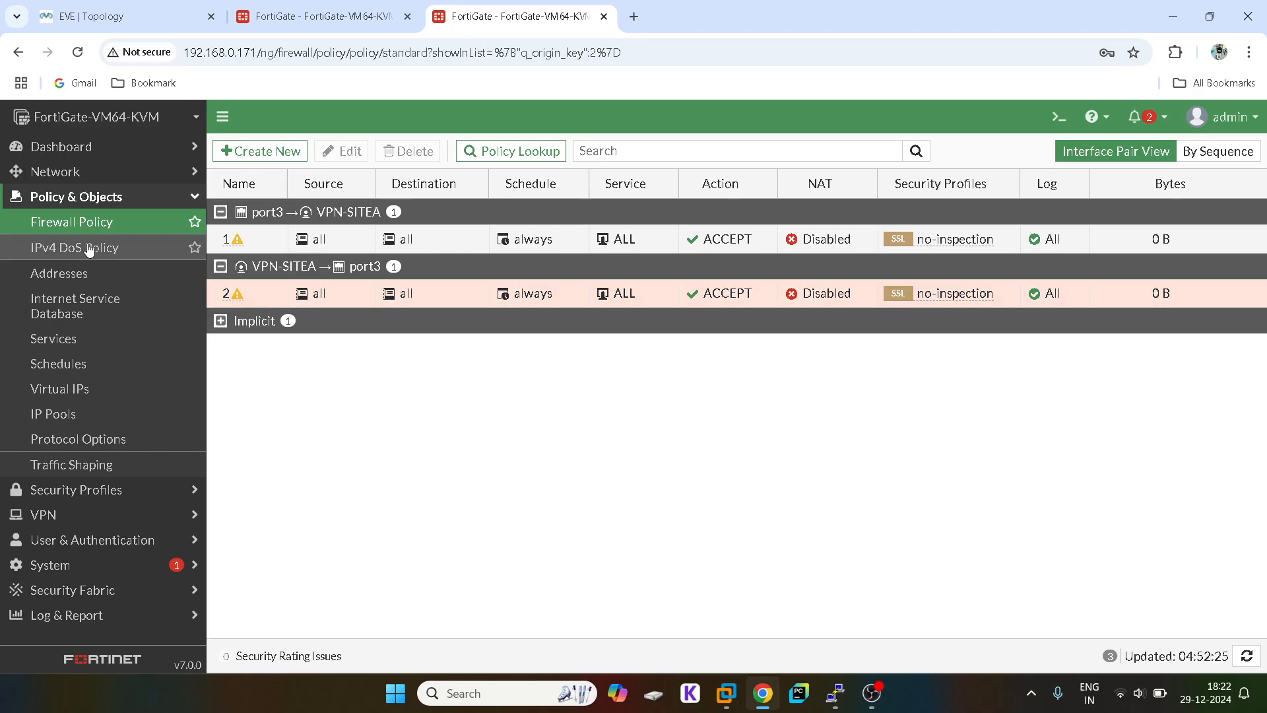
pyautogui.click(95, 201)
pyautogui.click(66, 246)
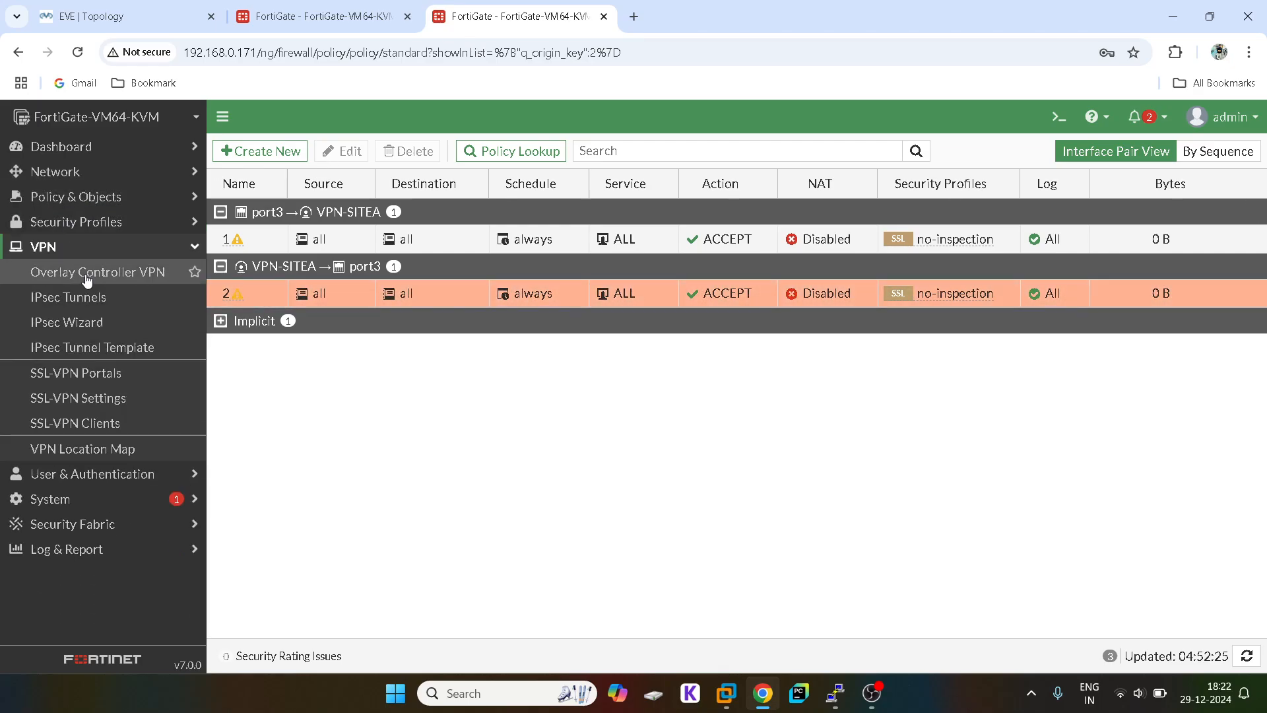
pyautogui.click(90, 300)
# Step: Start the VPC4 and VPC5 nodes in the EVE-NG topology
pyautogui.click(139, 10)
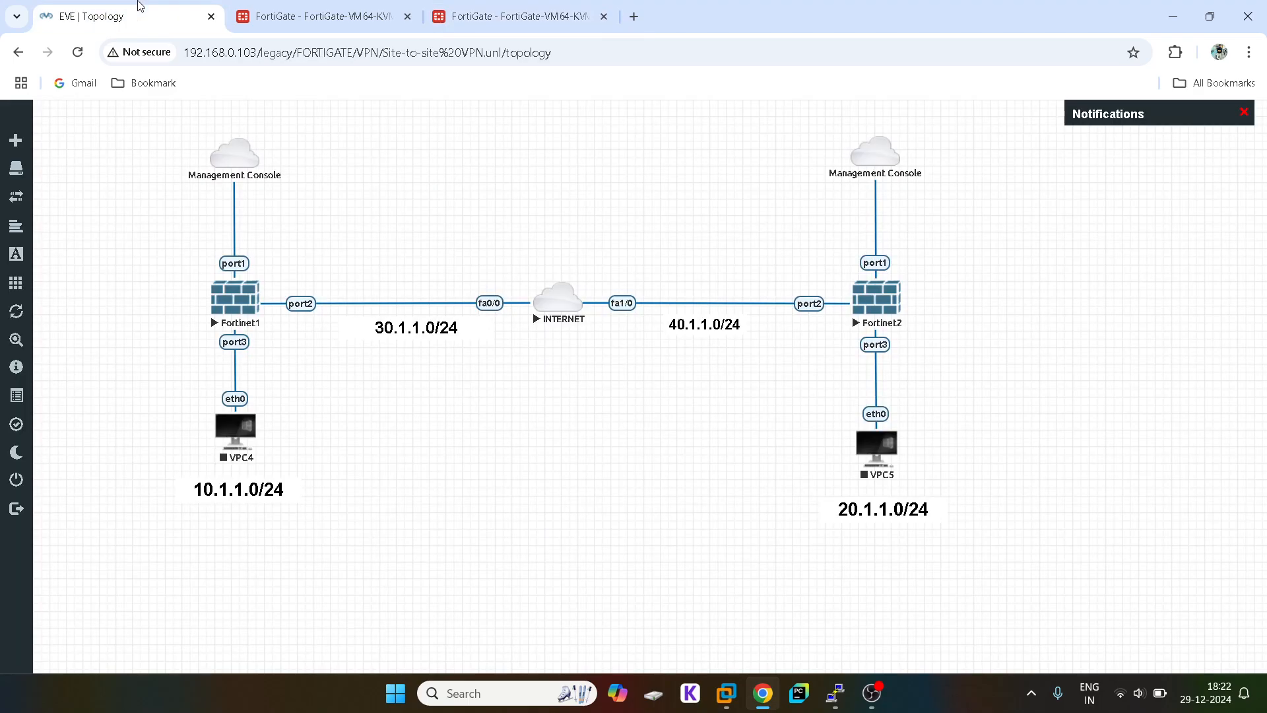
pyautogui.rightClick(239, 447)
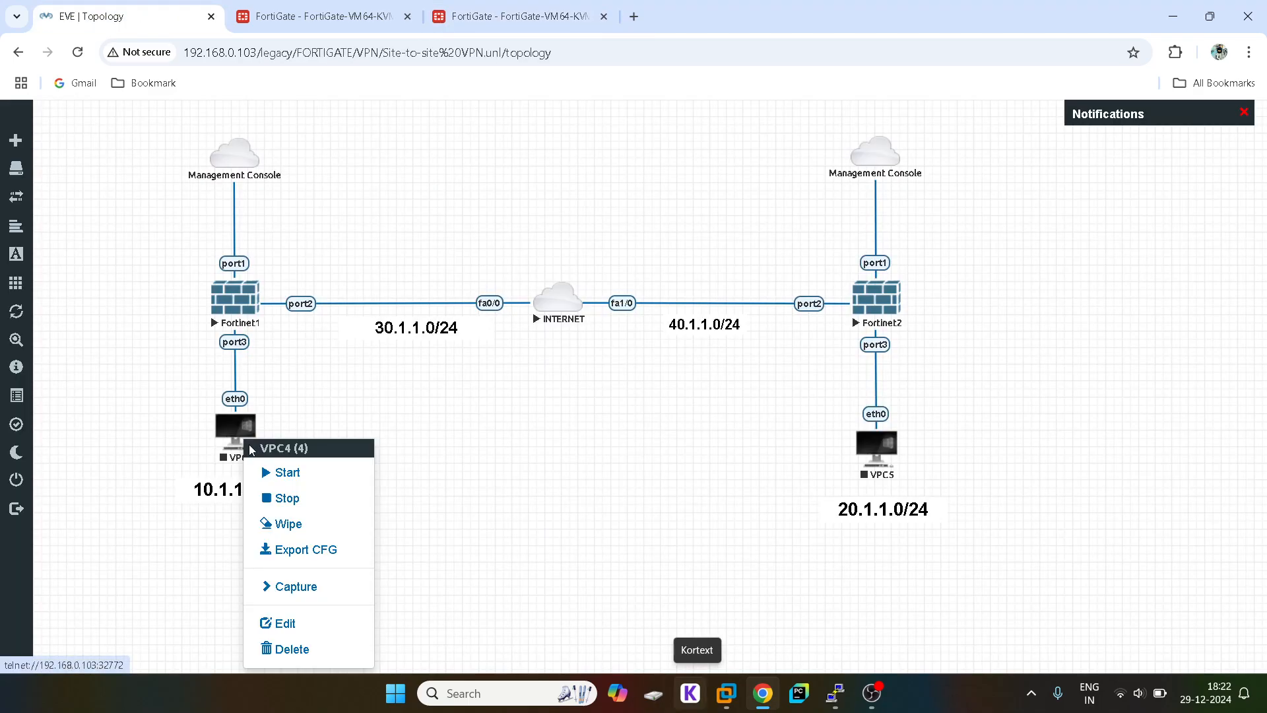
pyautogui.click(317, 480)
pyautogui.rightClick(886, 441)
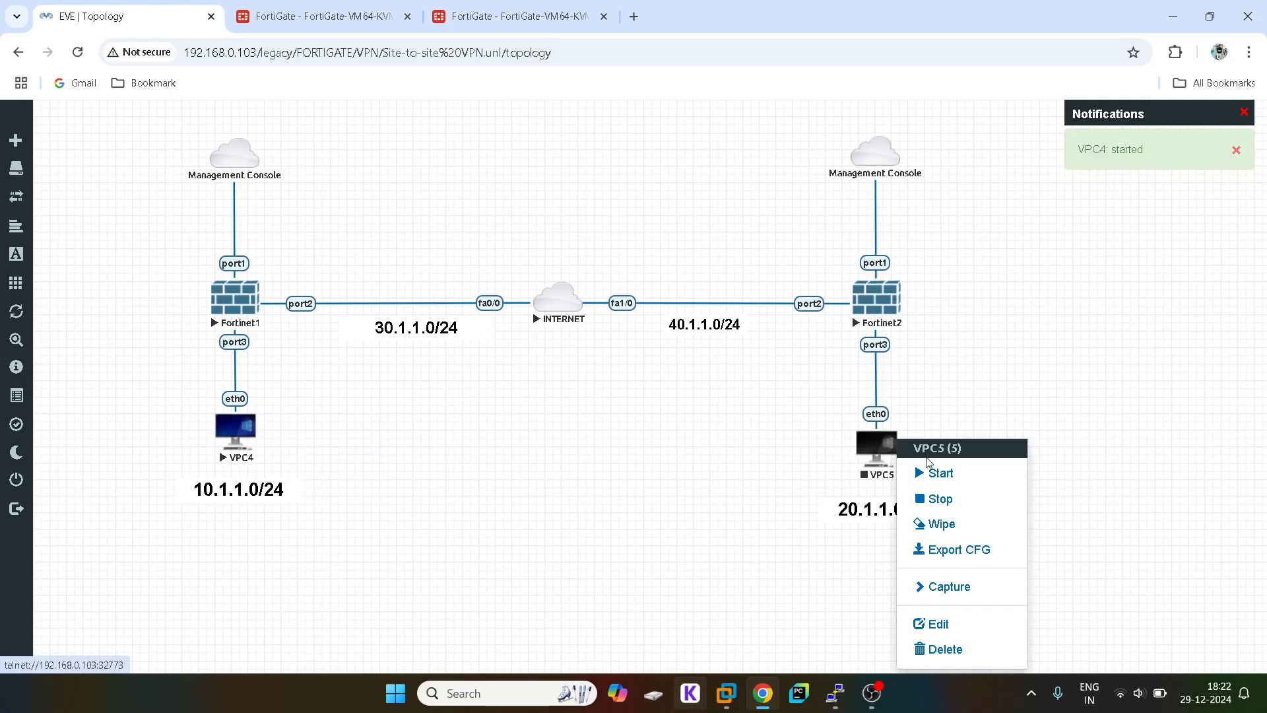
pyautogui.click(960, 470)
# Step: Open telnet consoles for VPC4 and VPC5
pyautogui.click(231, 444)
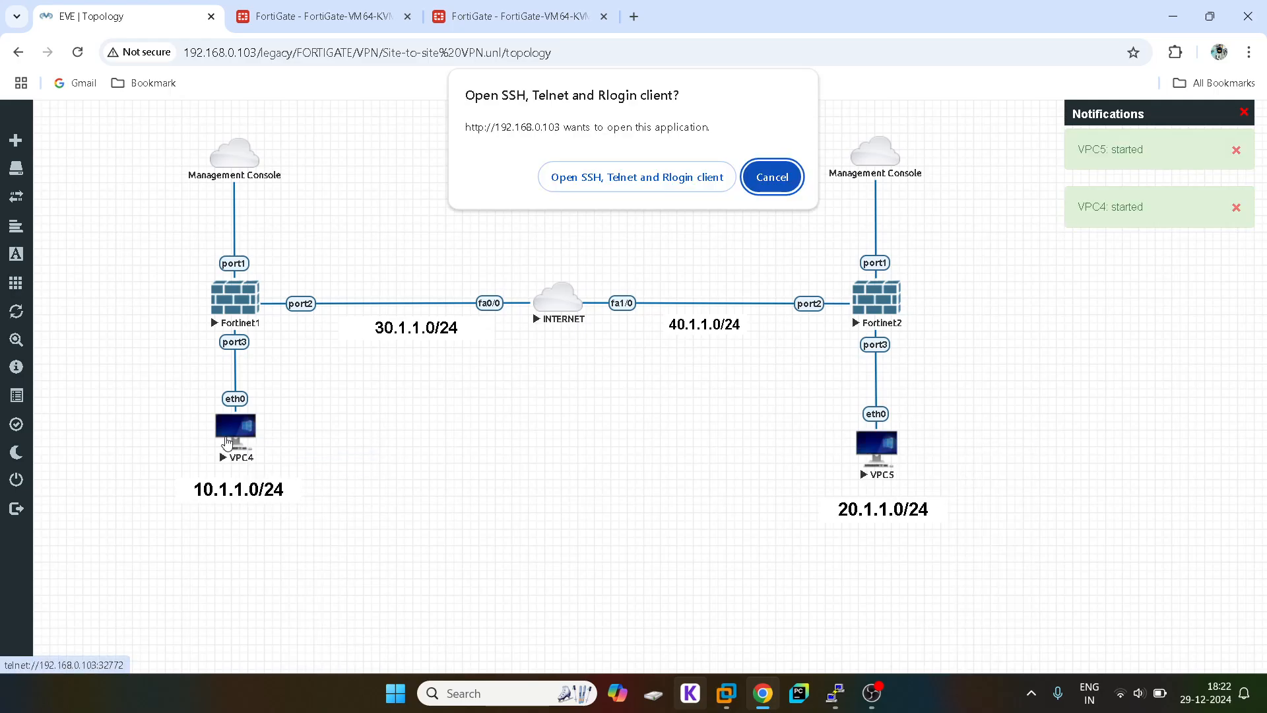
pyautogui.click(675, 173)
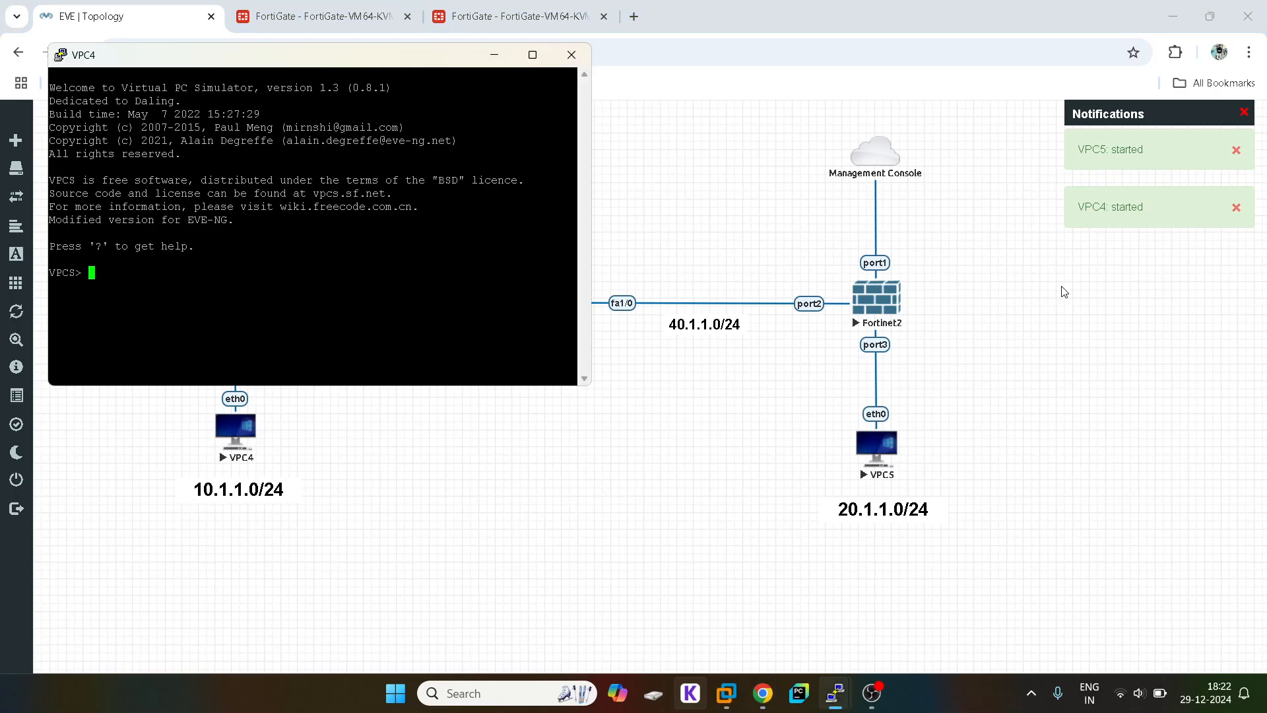
pyautogui.click(677, 173)
pyautogui.click(871, 455)
pyautogui.click(677, 173)
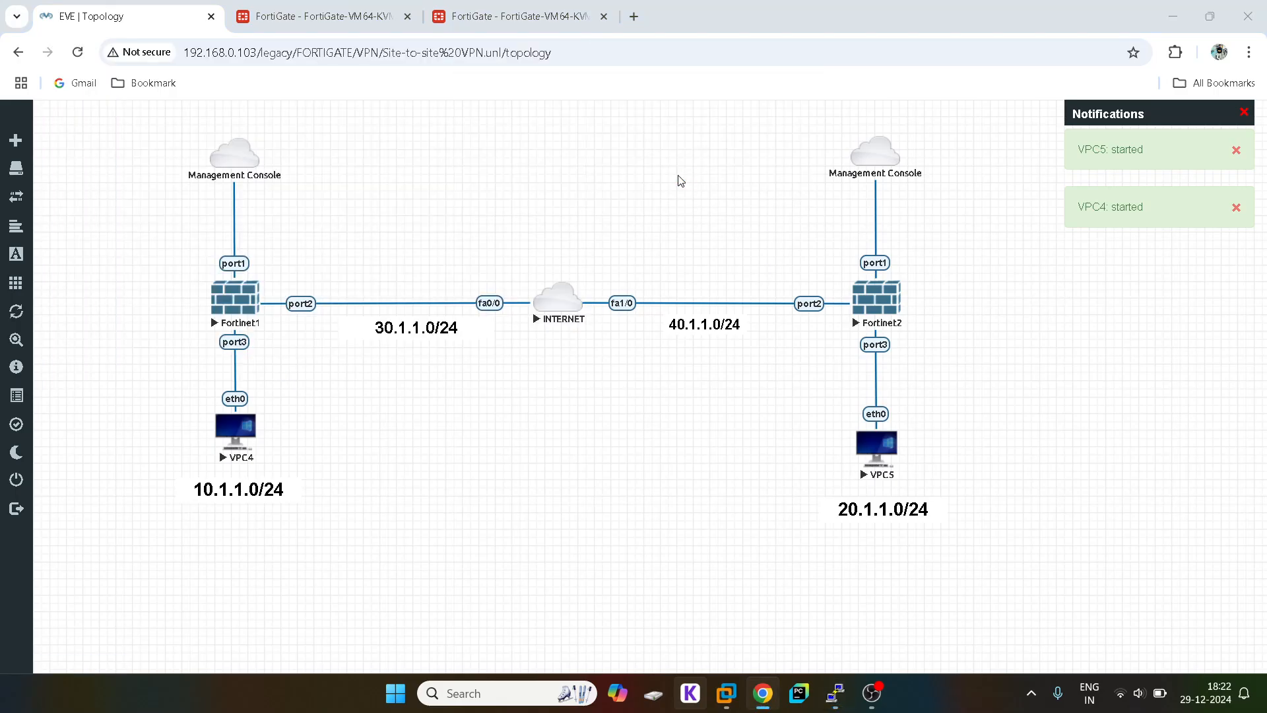
pyautogui.moveTo(835, 693)
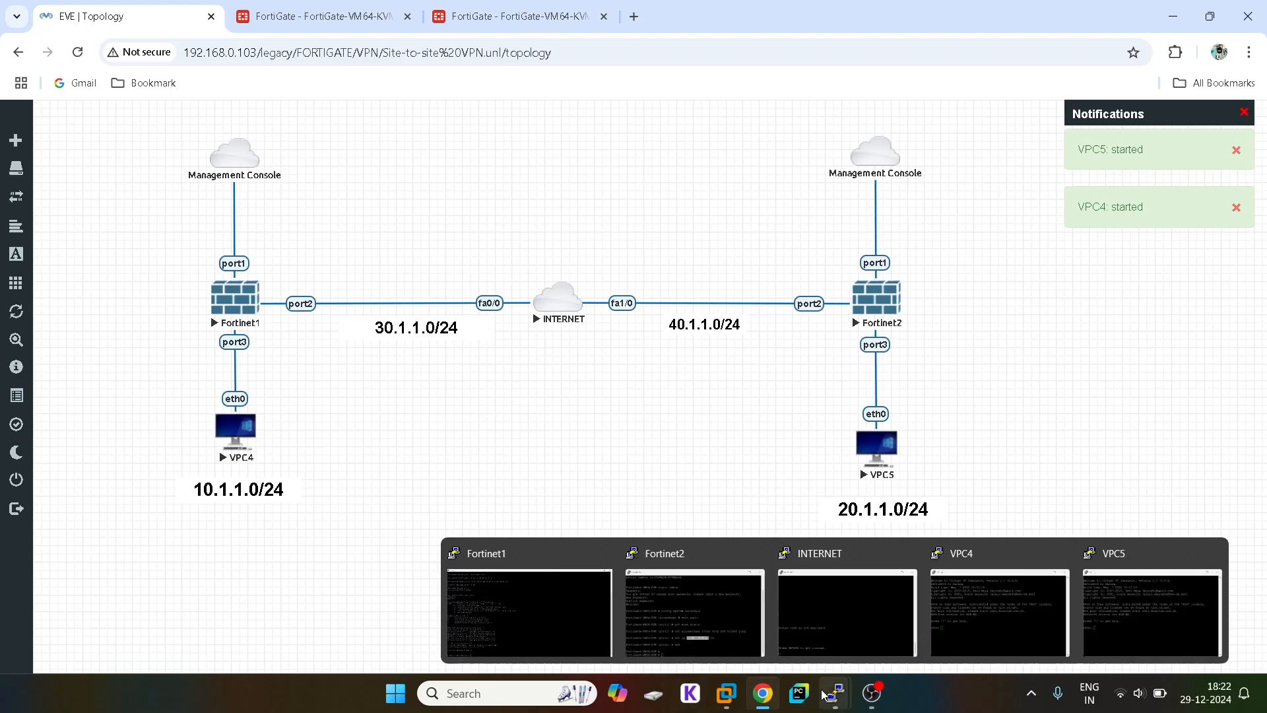
pyautogui.click(984, 619)
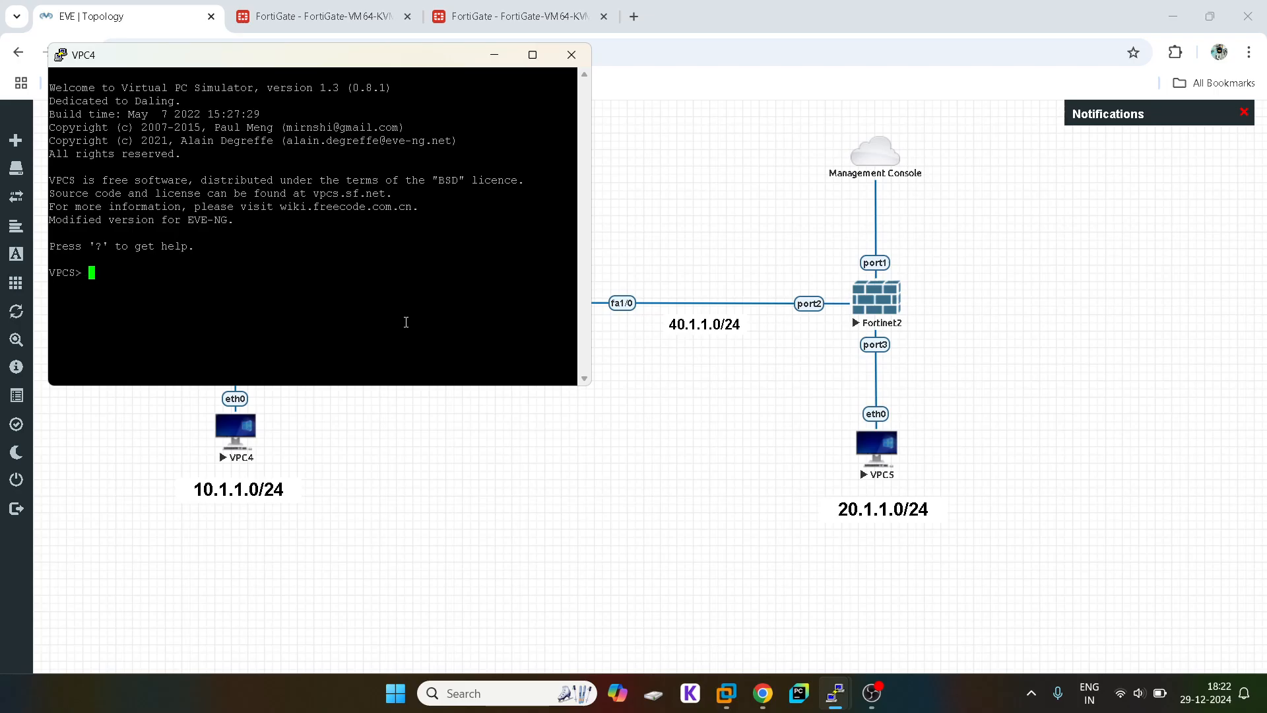
# Step: Run ip dhcp on VPC4, obtaining 10.1.1.2/24 with gateway 10.1.1.1
pyautogui.write('p dhcp')
pyautogui.press('Left')
pyautogui.press('Left')
pyautogui.press('Left')
pyautogui.press('Left')
pyautogui.press('Left')
pyautogui.write('i')
pyautogui.moveTo(91, 271); pyautogui.dragTo(191, 276)
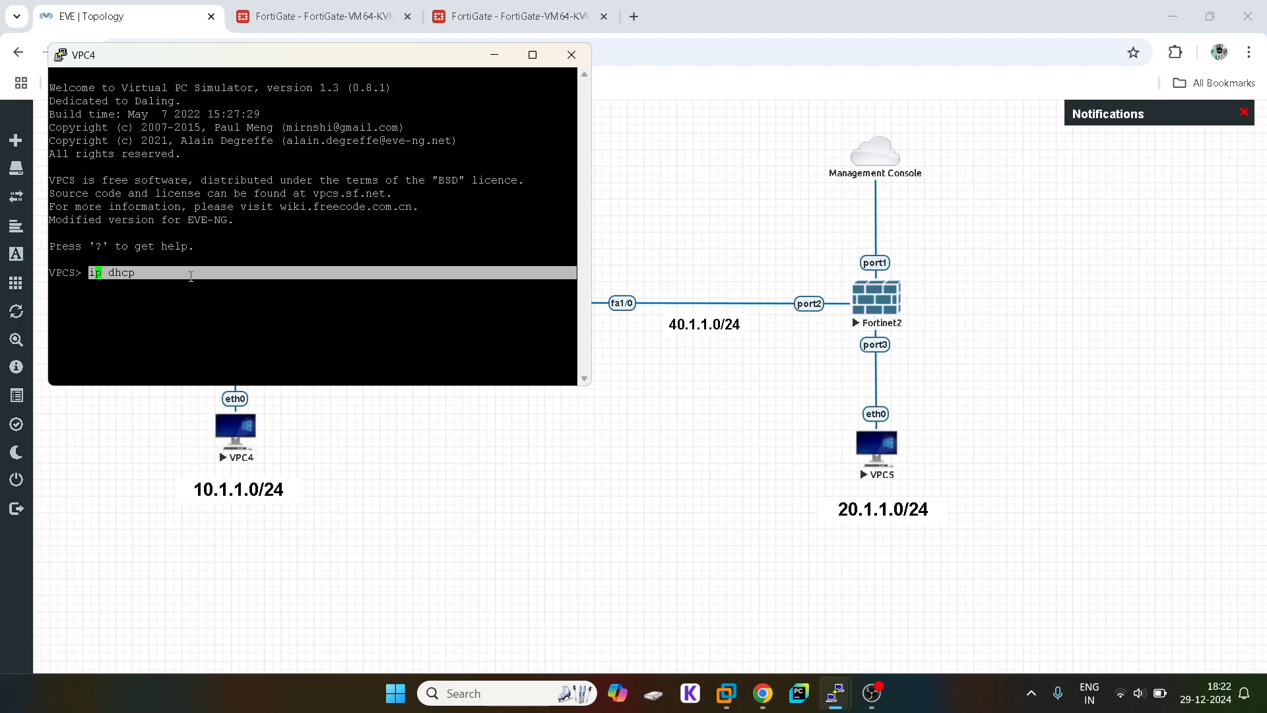
pyautogui.click(549, 565)
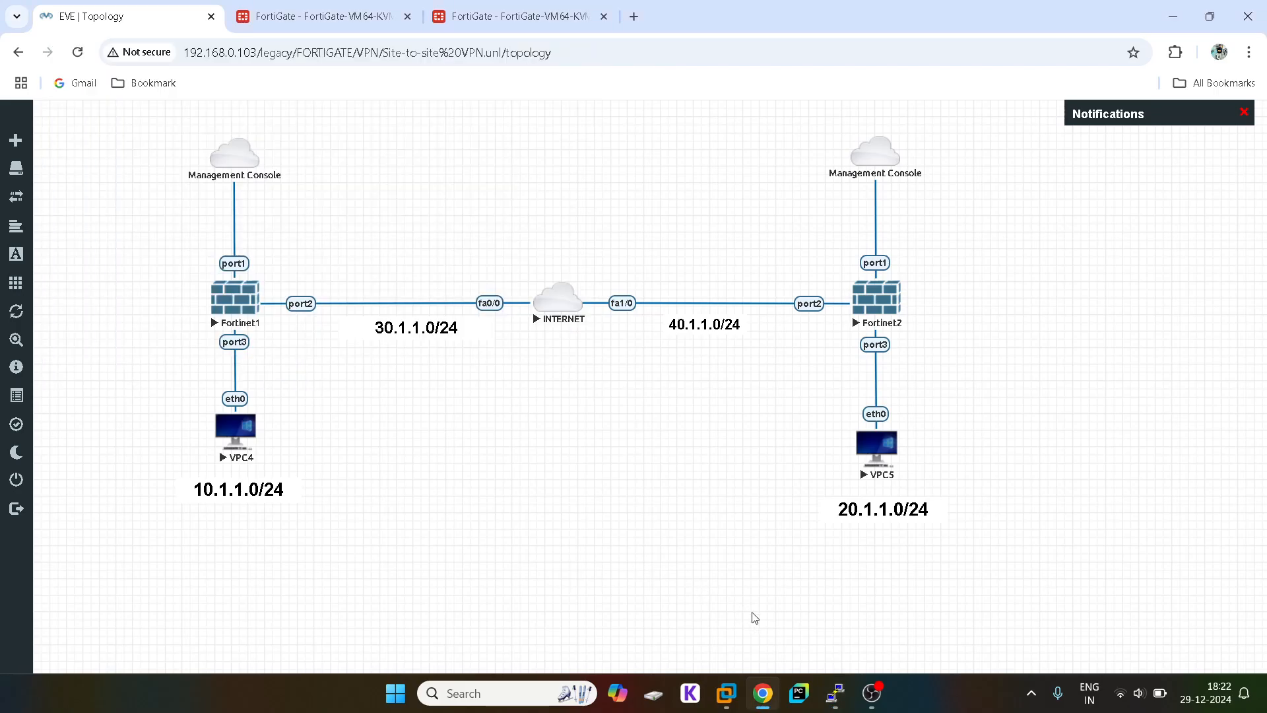
# Step: Run the same ip dhcp command on VPC5, then bring VPC4's console back
pyautogui.moveTo(838, 693)
pyautogui.click(1154, 603)
pyautogui.write('ip dhcp')
pyautogui.press('Return')
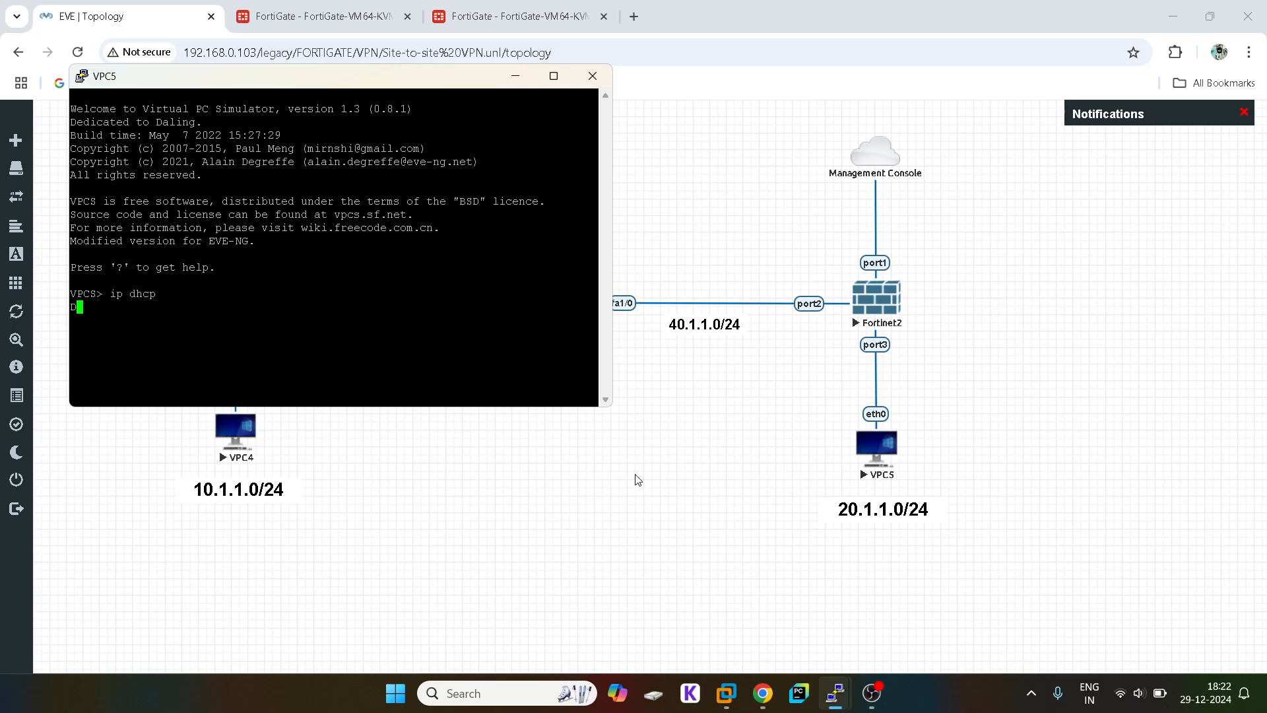
pyautogui.click(636, 481)
pyautogui.click(999, 614)
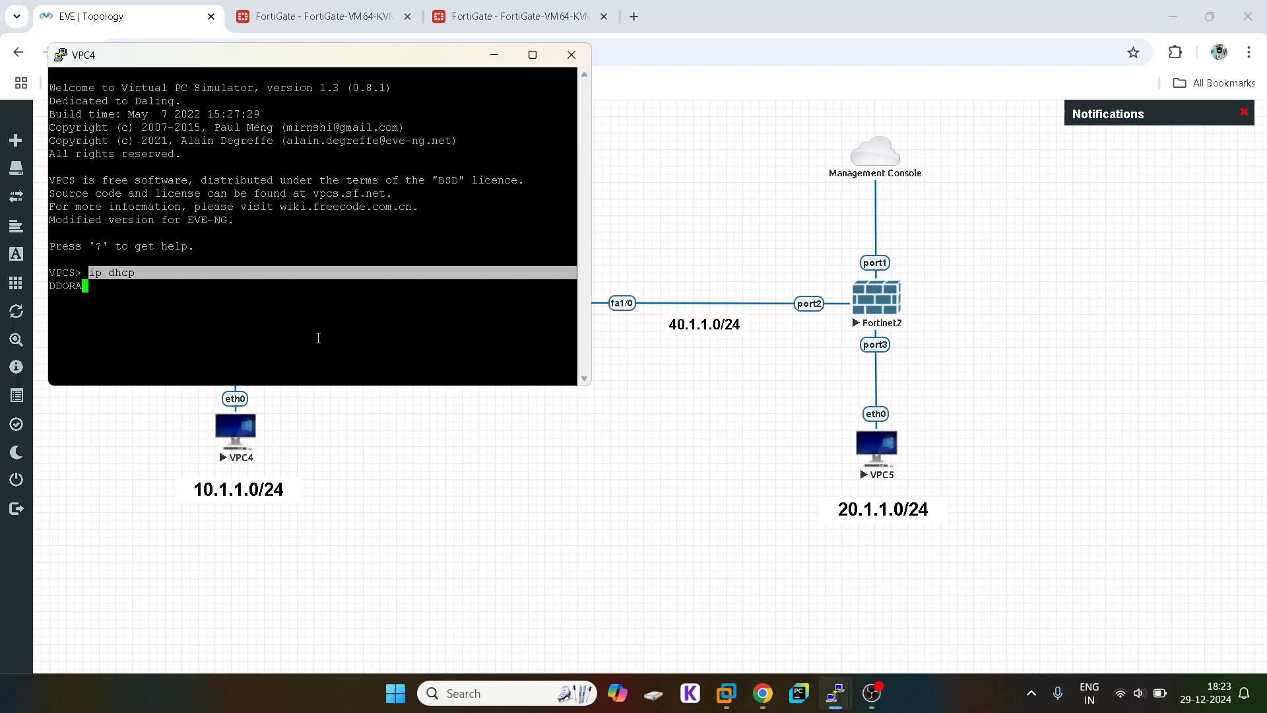
pyautogui.click(326, 339)
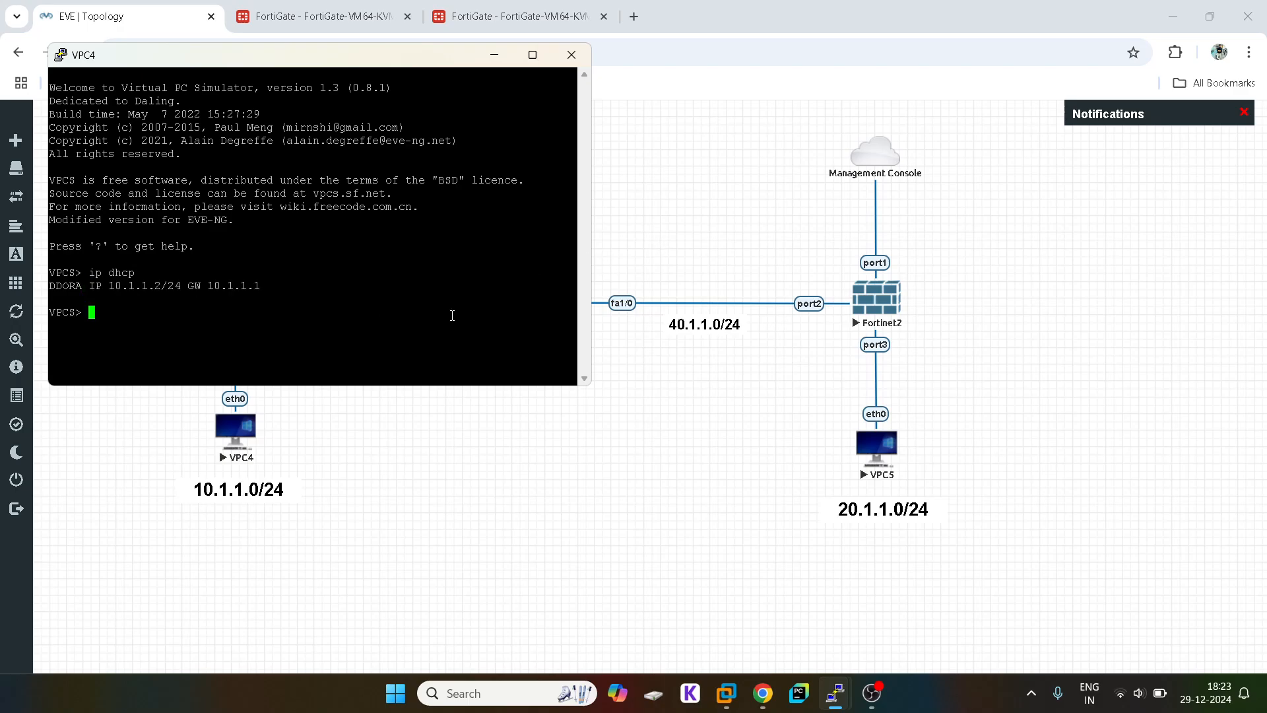
# Step: In the VPC4 console, type a ping command toward VPC5's address 20.1.1.2
pyautogui.write('ping 10.')
pyautogui.press('BackSpace')
pyautogui.press('BackSpace')
pyautogui.press('BackSpace')
pyautogui.write('20.')
pyautogui.press('BackSpace')
pyautogui.press('BackSpace')
pyautogui.press('BackSpace')
pyautogui.write('20.1.1.25')
# Step: Check VPC5's console to confirm it leased 20.1.1.2/24 by DHCP
pyautogui.click(696, 517)
pyautogui.moveTo(835, 692)
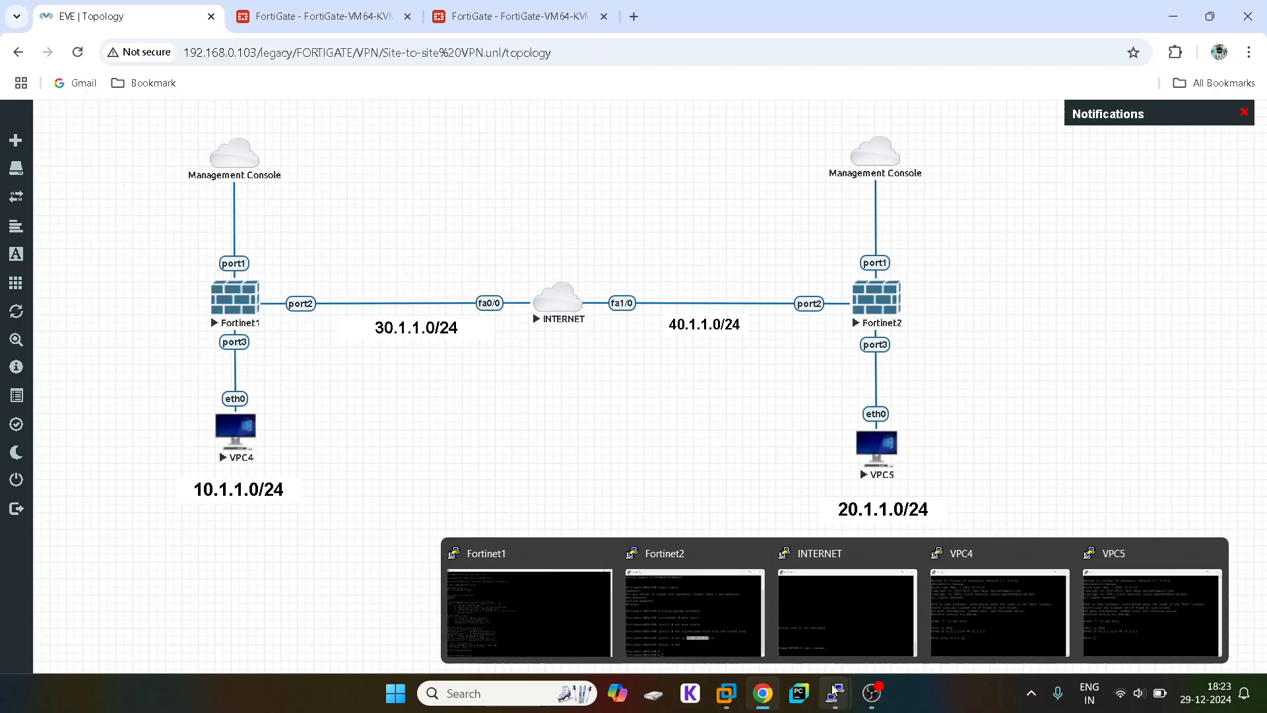
pyautogui.click(1143, 601)
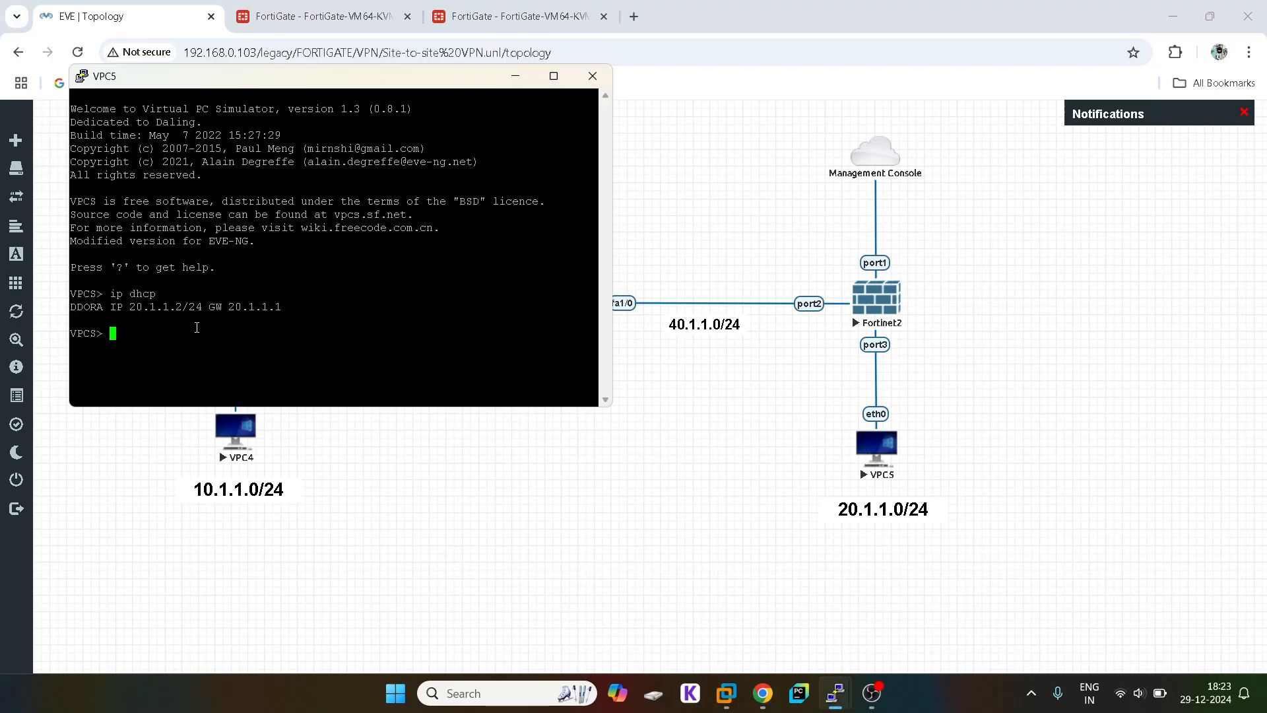
pyautogui.click(521, 581)
# Step: Run the ping from VPC4 to 20.1.1.2 and watch replies arrive after one timeout
pyautogui.moveTo(836, 689)
pyautogui.click(1048, 629)
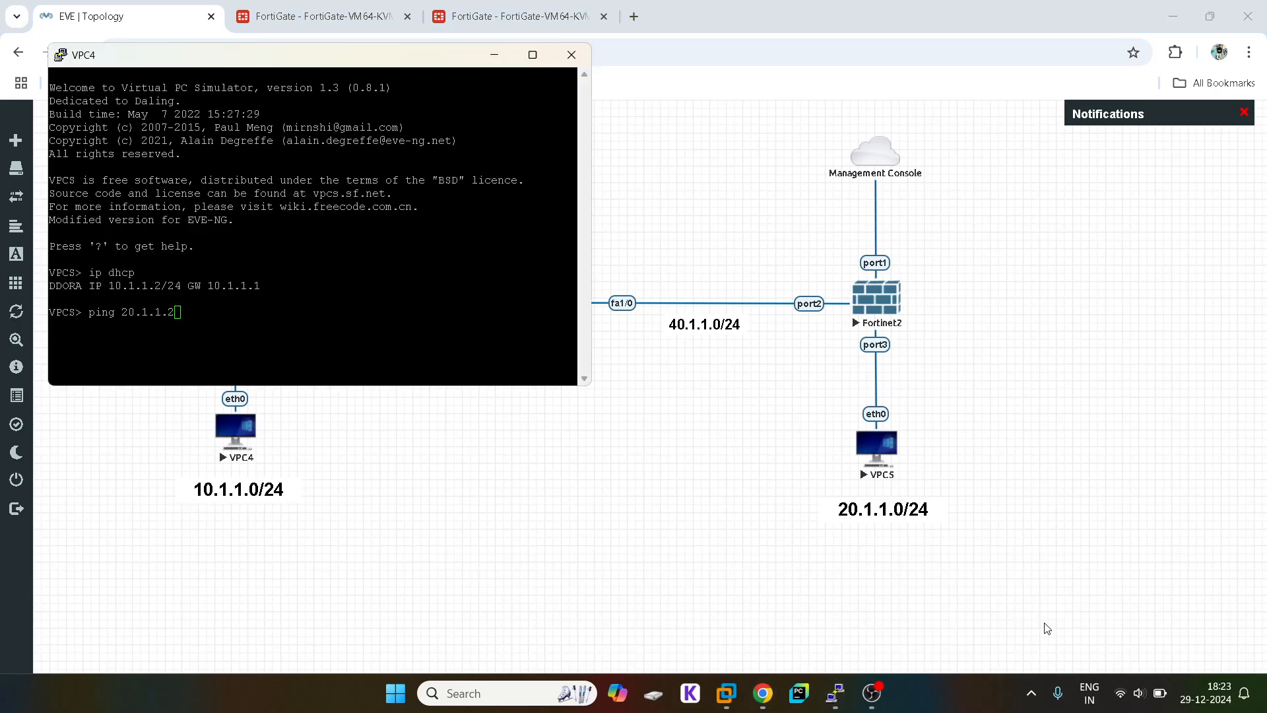
pyautogui.click(387, 356)
pyautogui.press('Return')
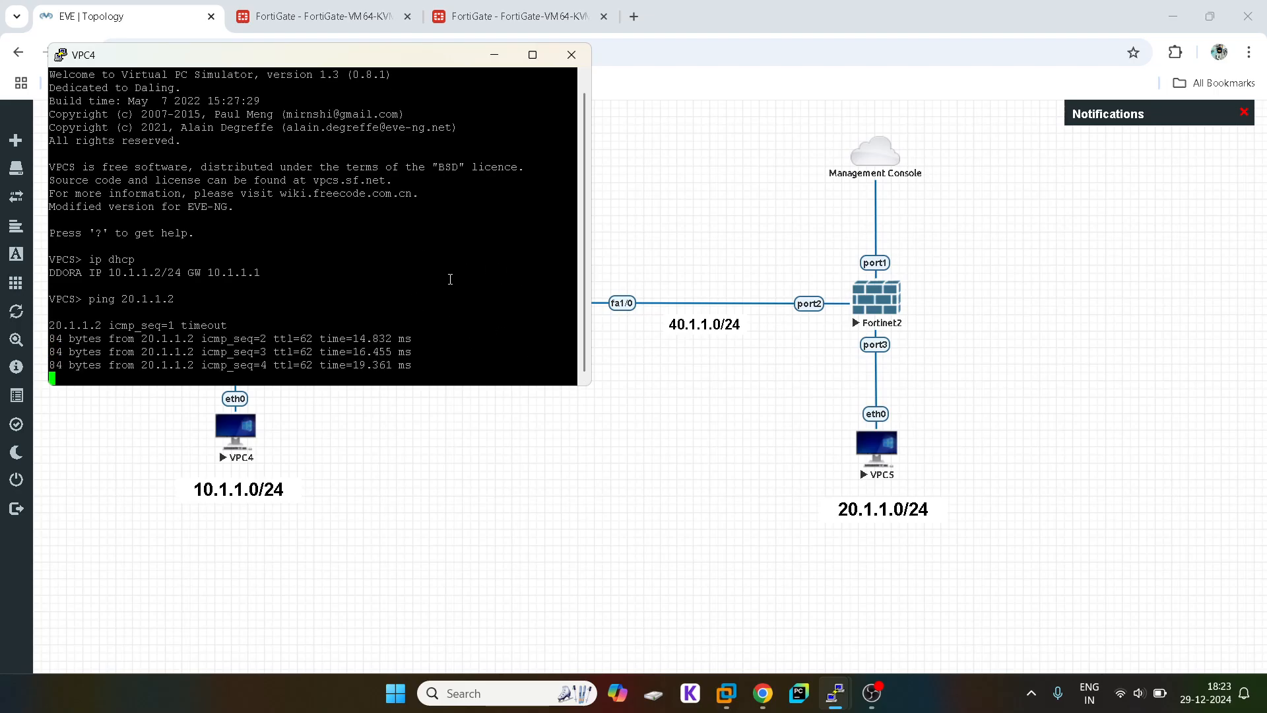
pyautogui.click(769, 563)
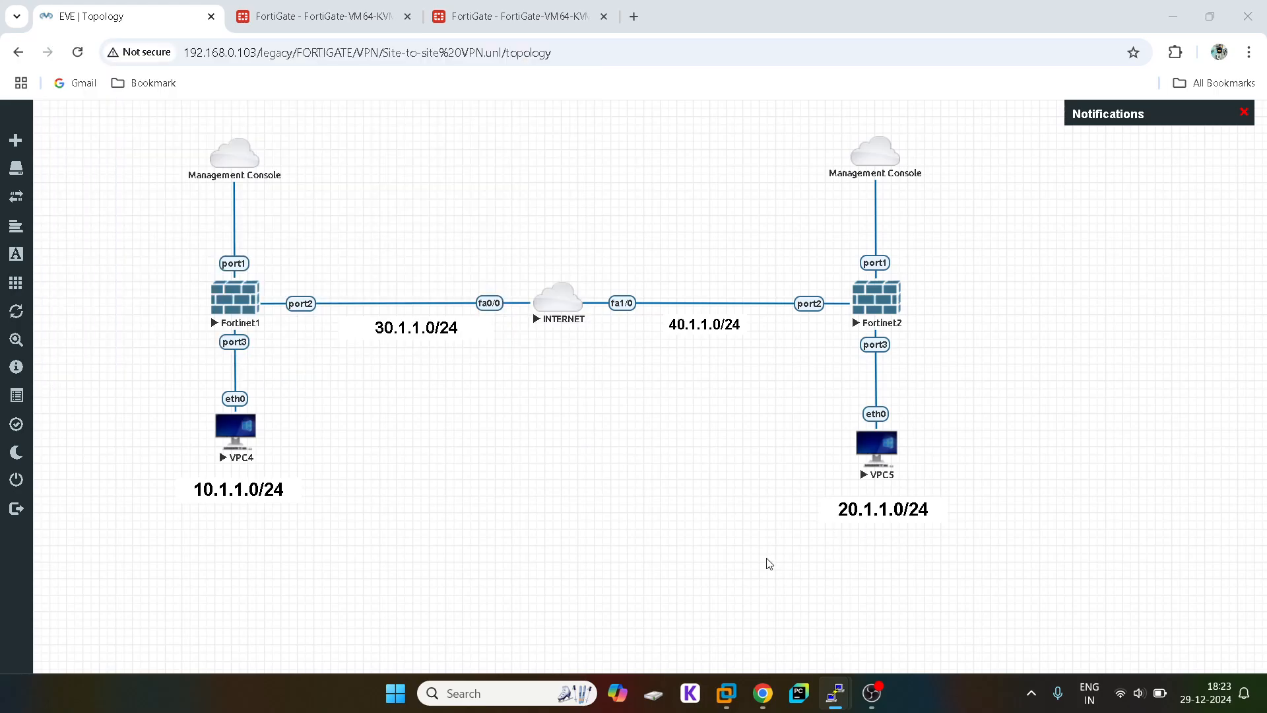
pyautogui.click(323, 16)
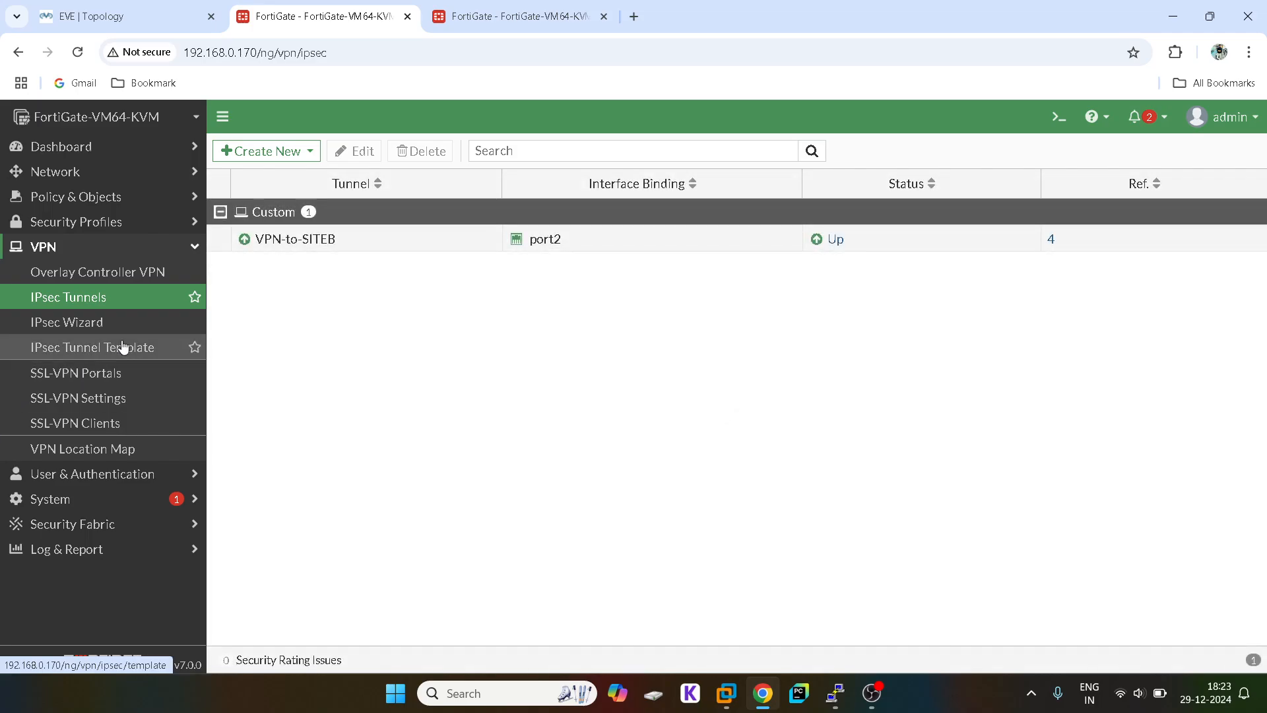
pyautogui.moveTo(290, 244)
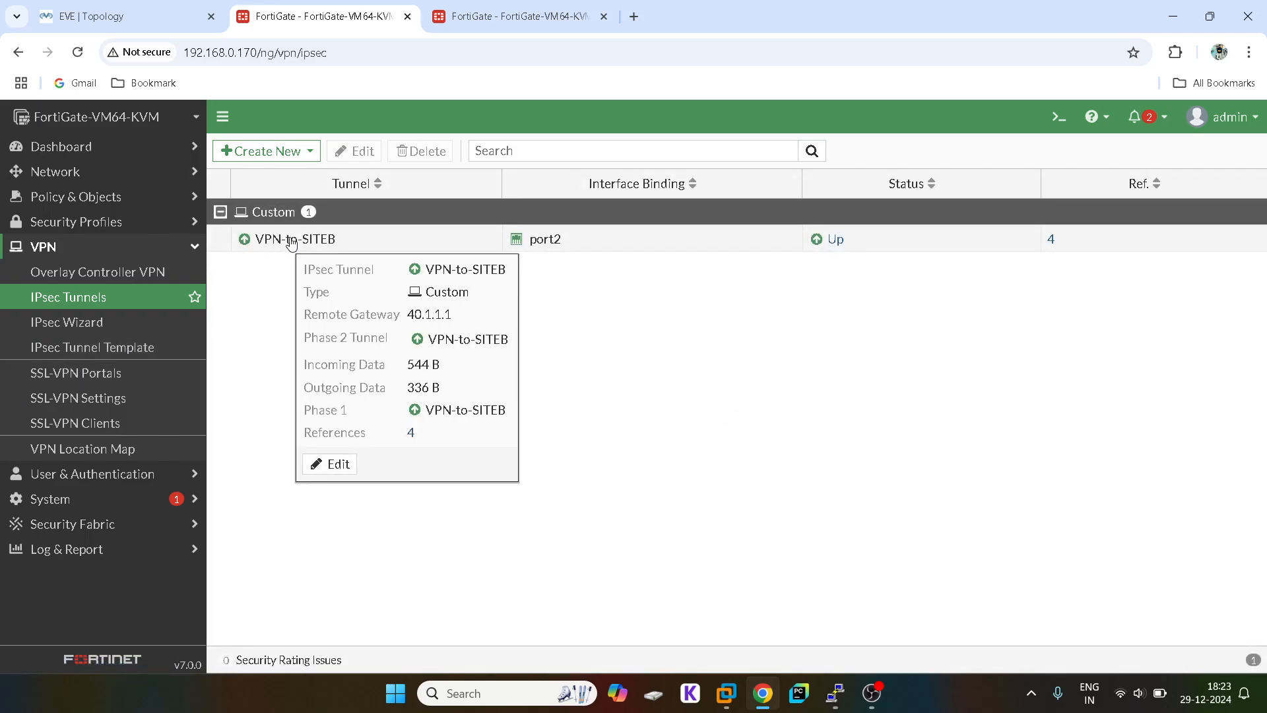
pyautogui.click(125, 16)
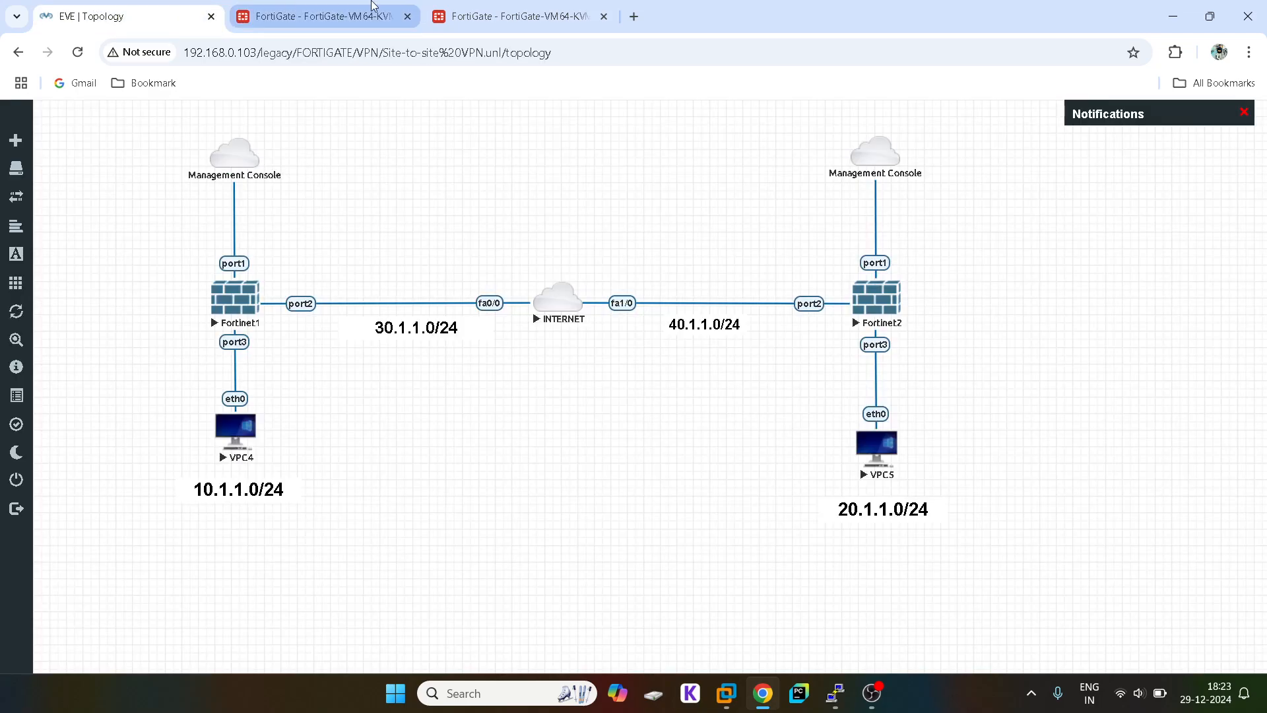
pyautogui.click(497, 6)
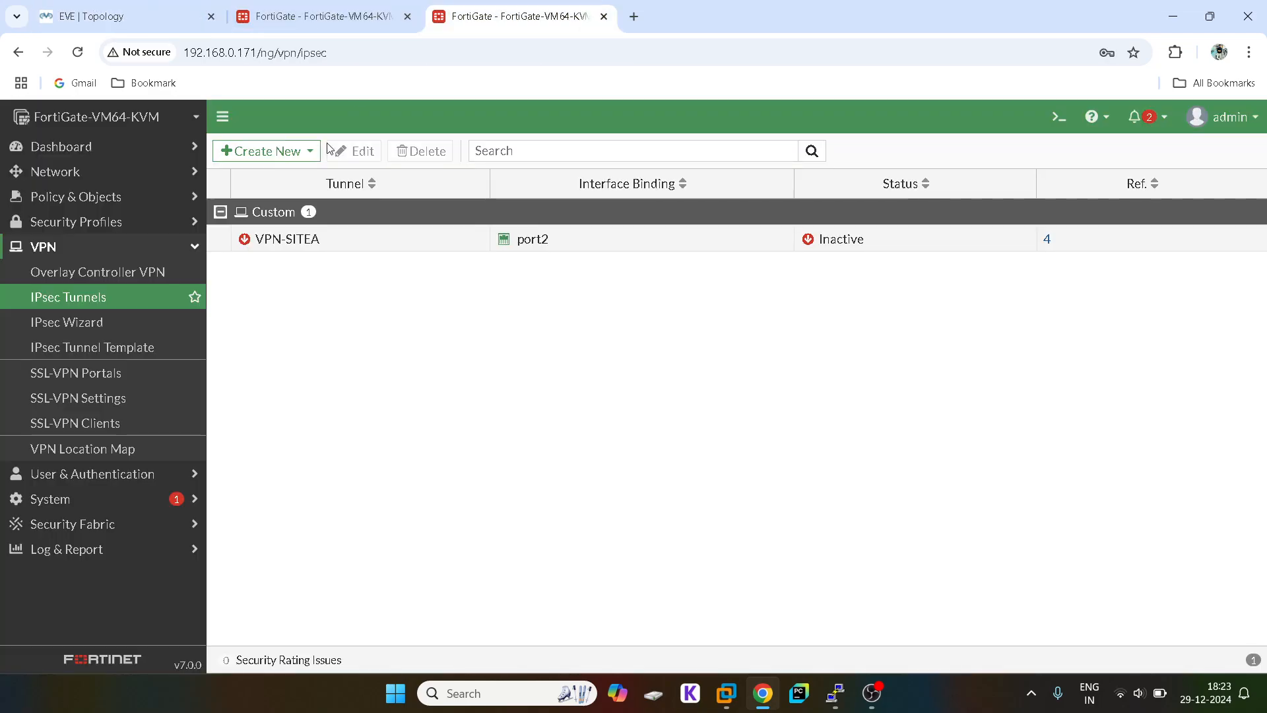
pyautogui.click(96, 308)
pyautogui.click(67, 7)
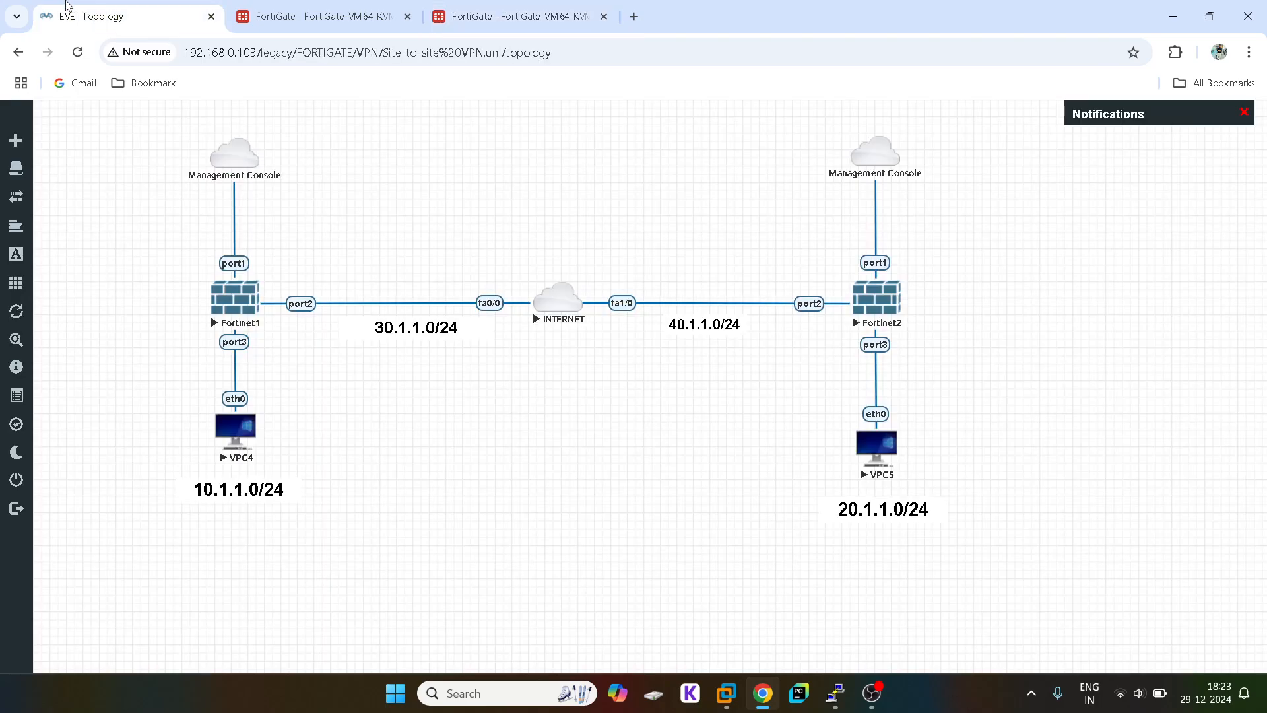
pyautogui.moveTo(836, 698)
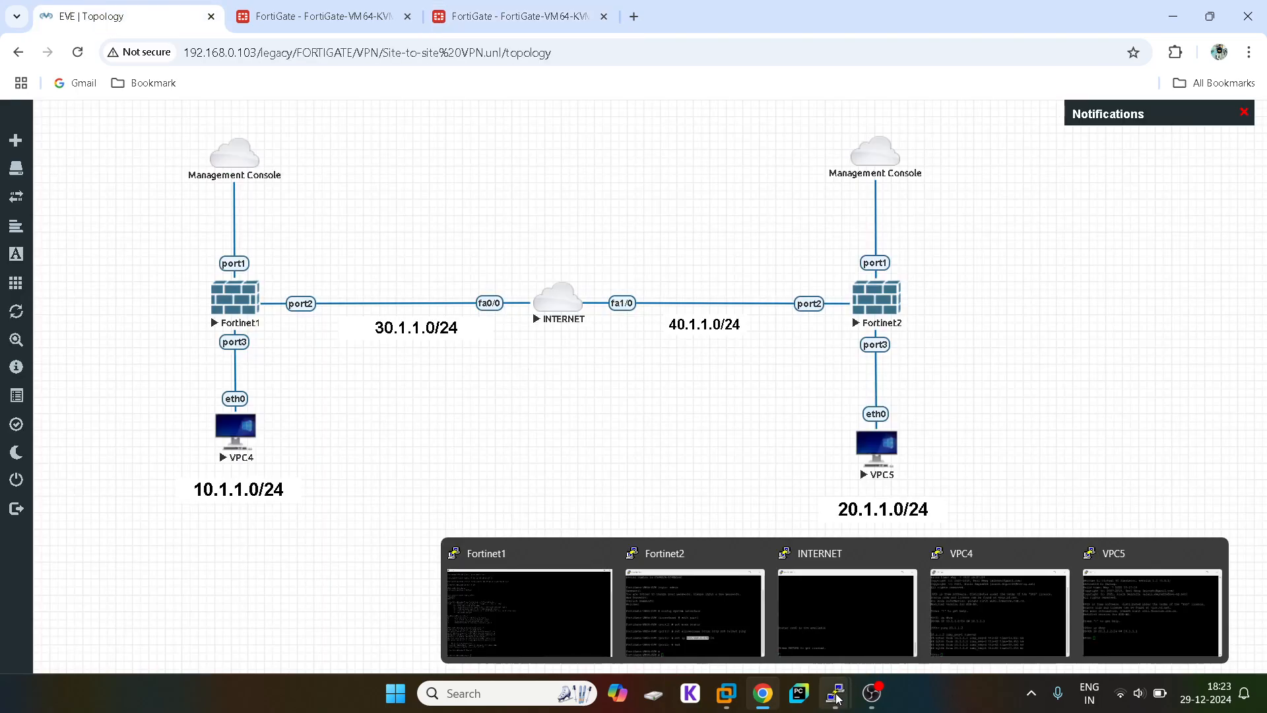
pyautogui.click(847, 613)
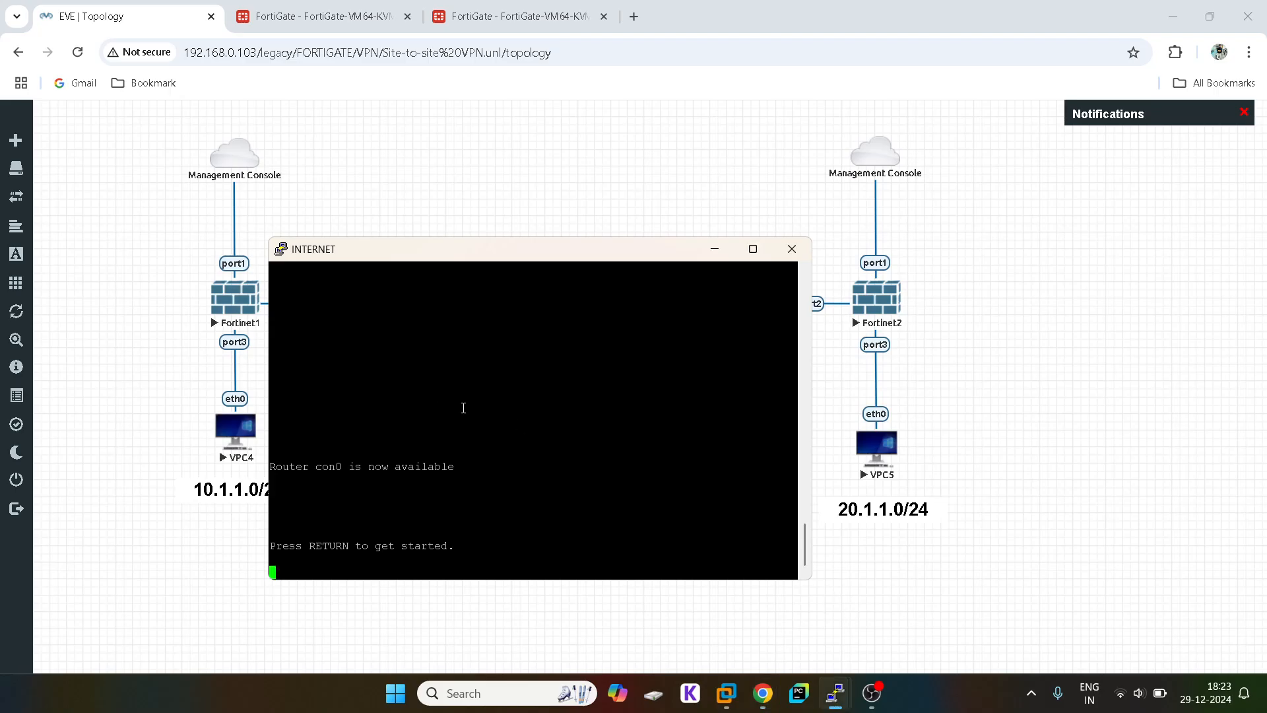
pyautogui.click(508, 201)
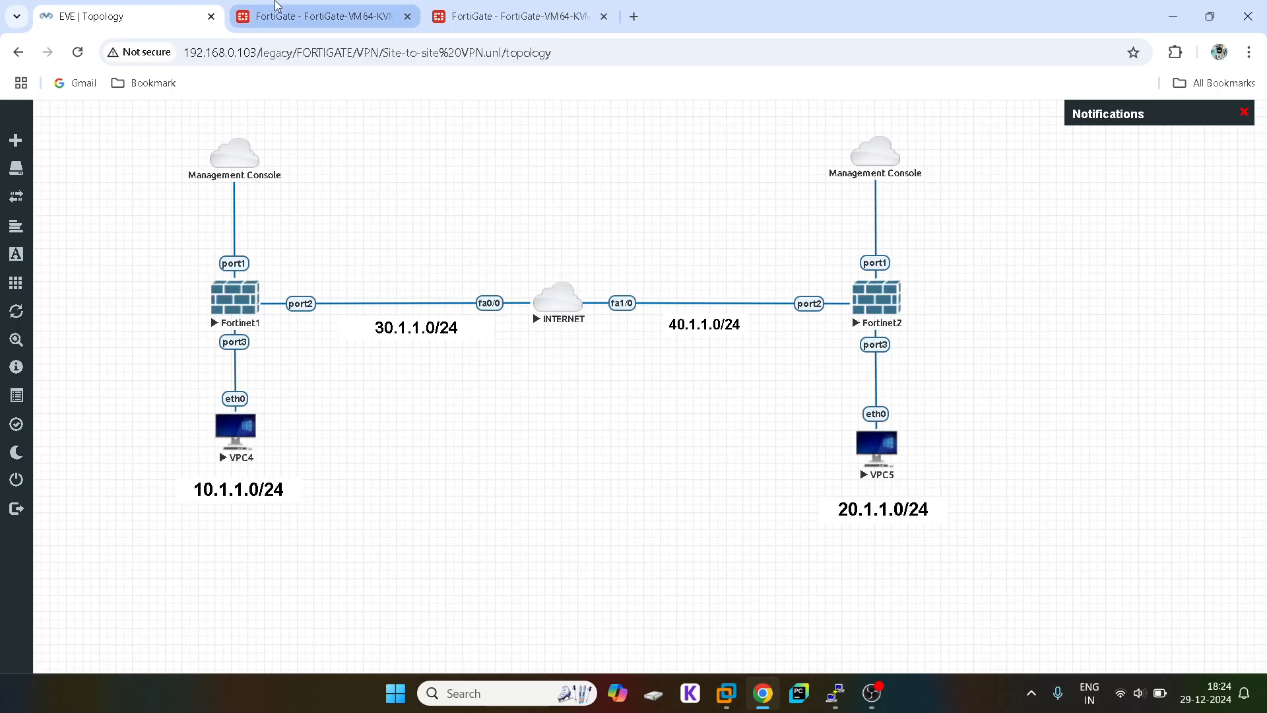
pyautogui.click(277, 14)
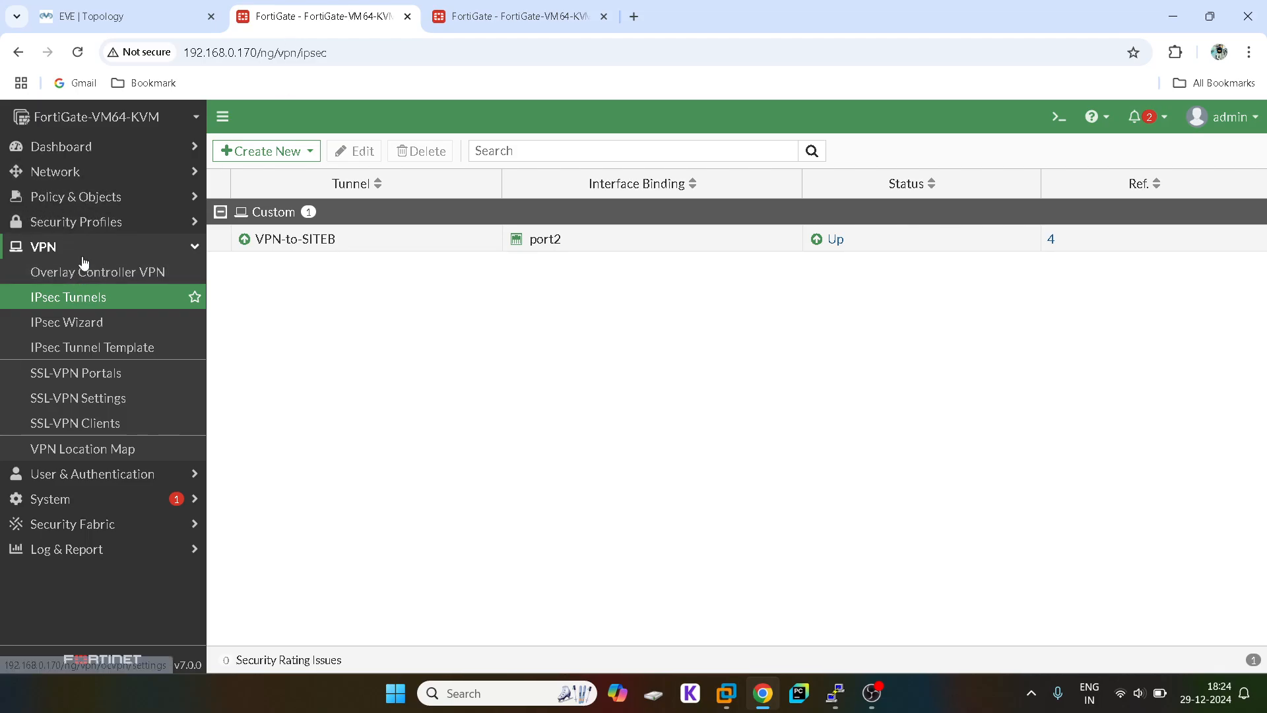
pyautogui.click(82, 175)
pyautogui.click(84, 176)
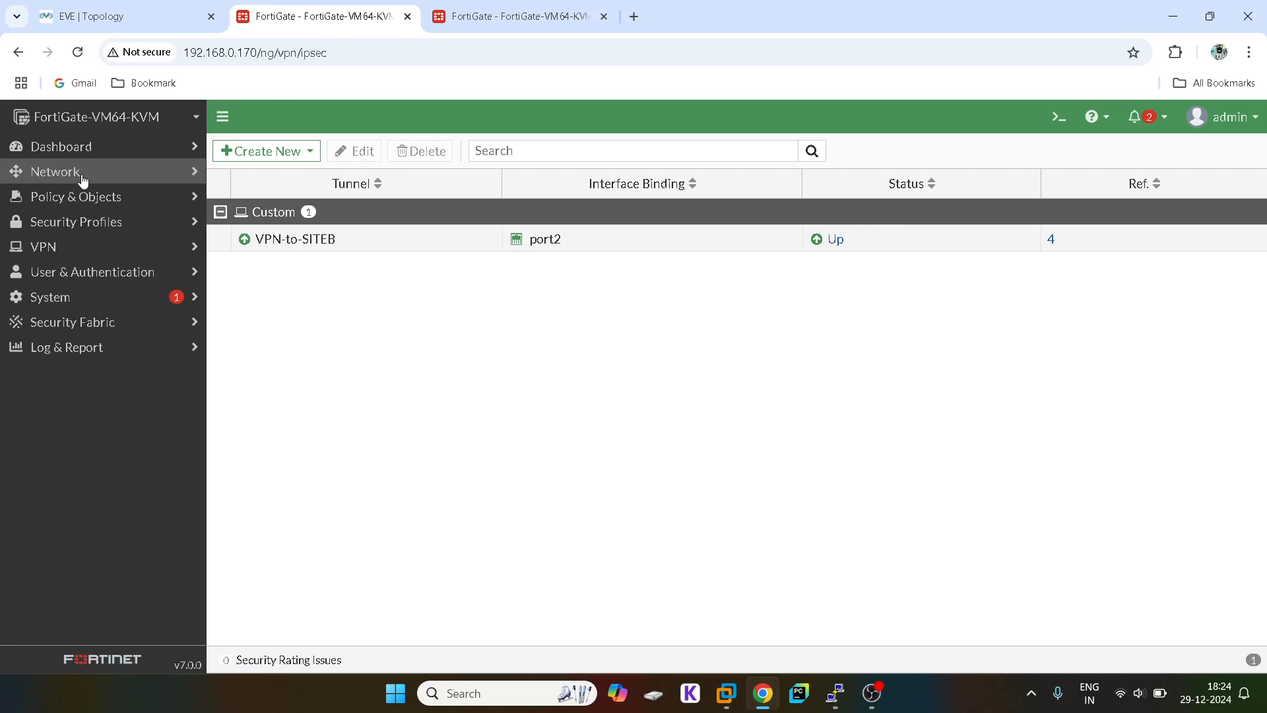
pyautogui.click(99, 197)
pyautogui.click(76, 223)
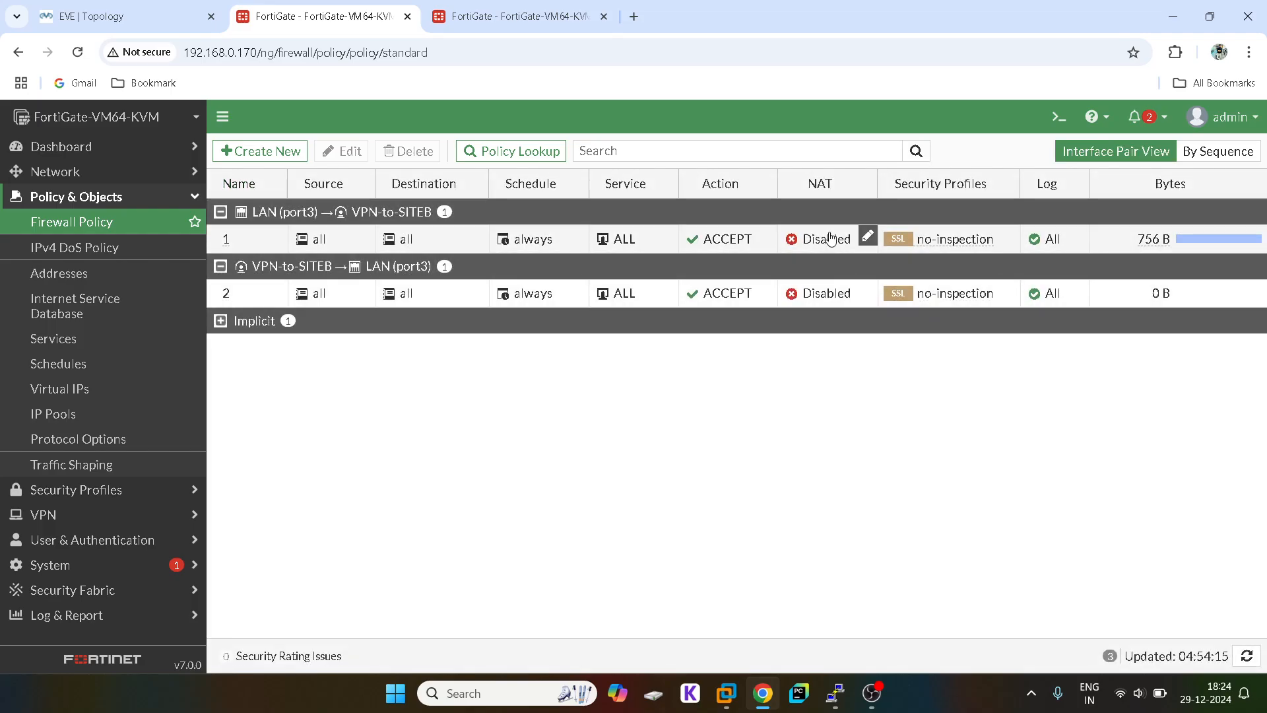
pyautogui.click(86, 9)
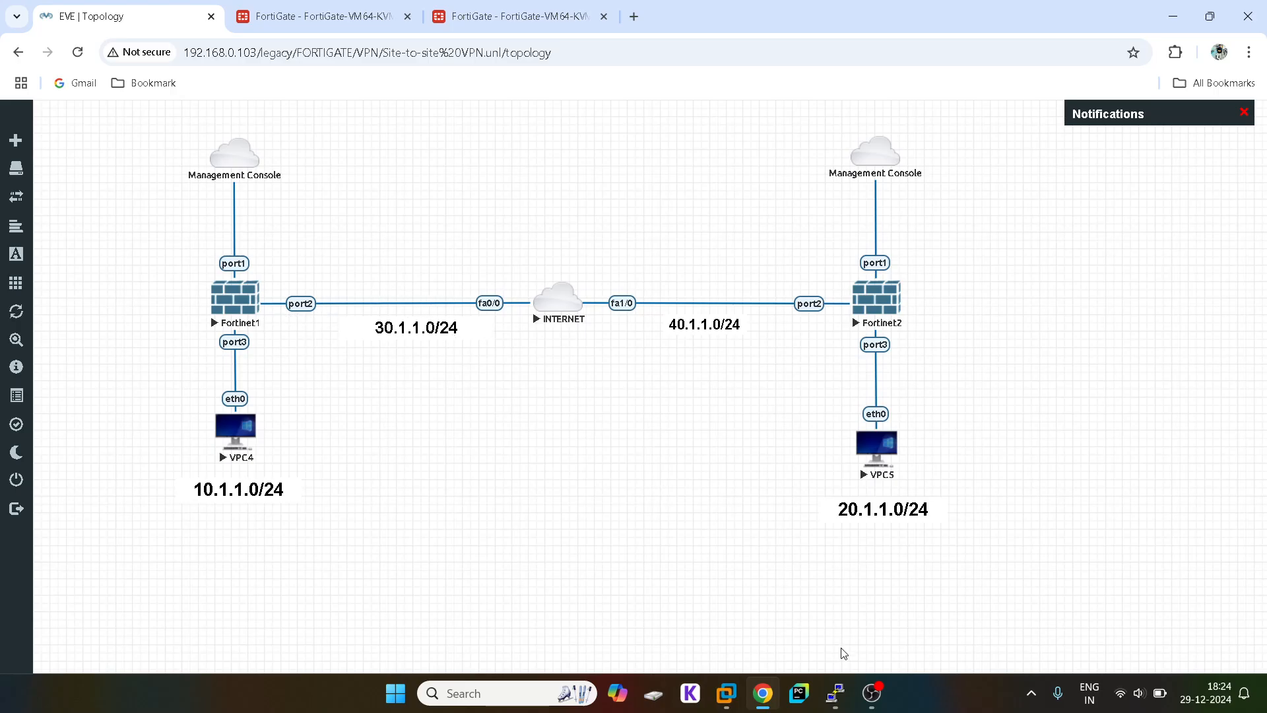
# Step: On the INTERNET router console, enter privileged mode and turn on 'debug ip packet'
pyautogui.moveTo(834, 693)
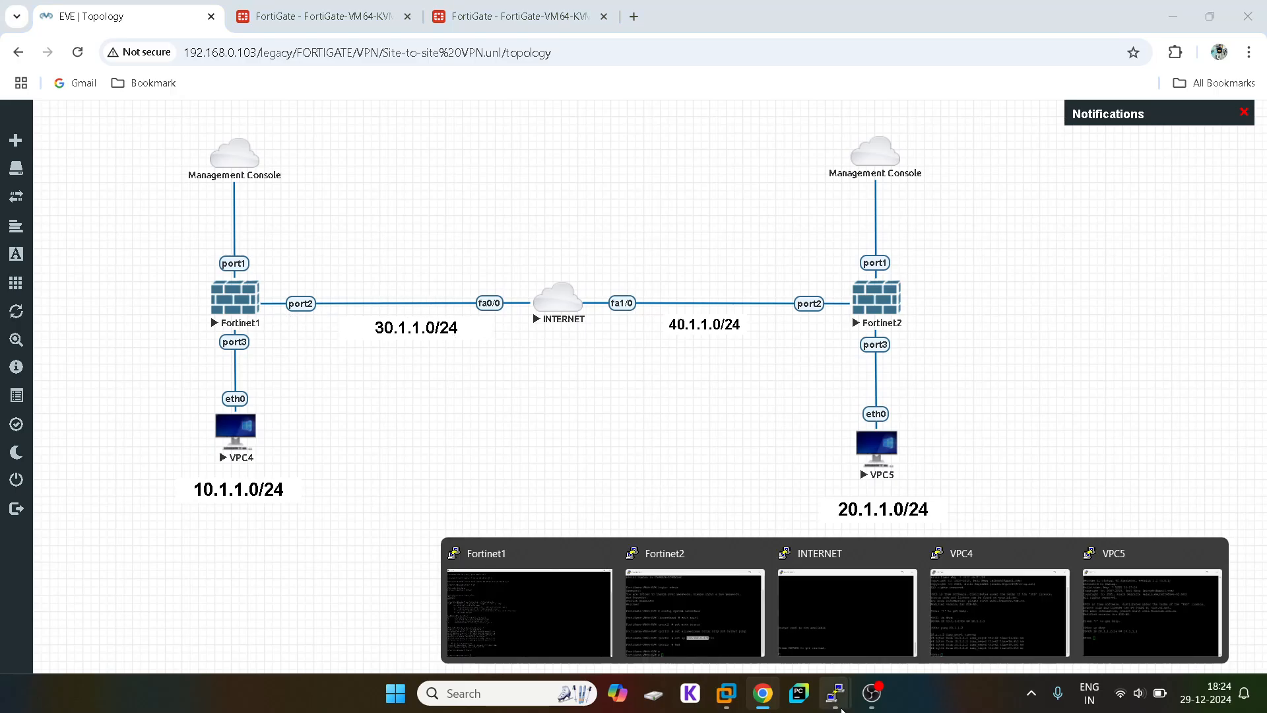
pyautogui.click(801, 603)
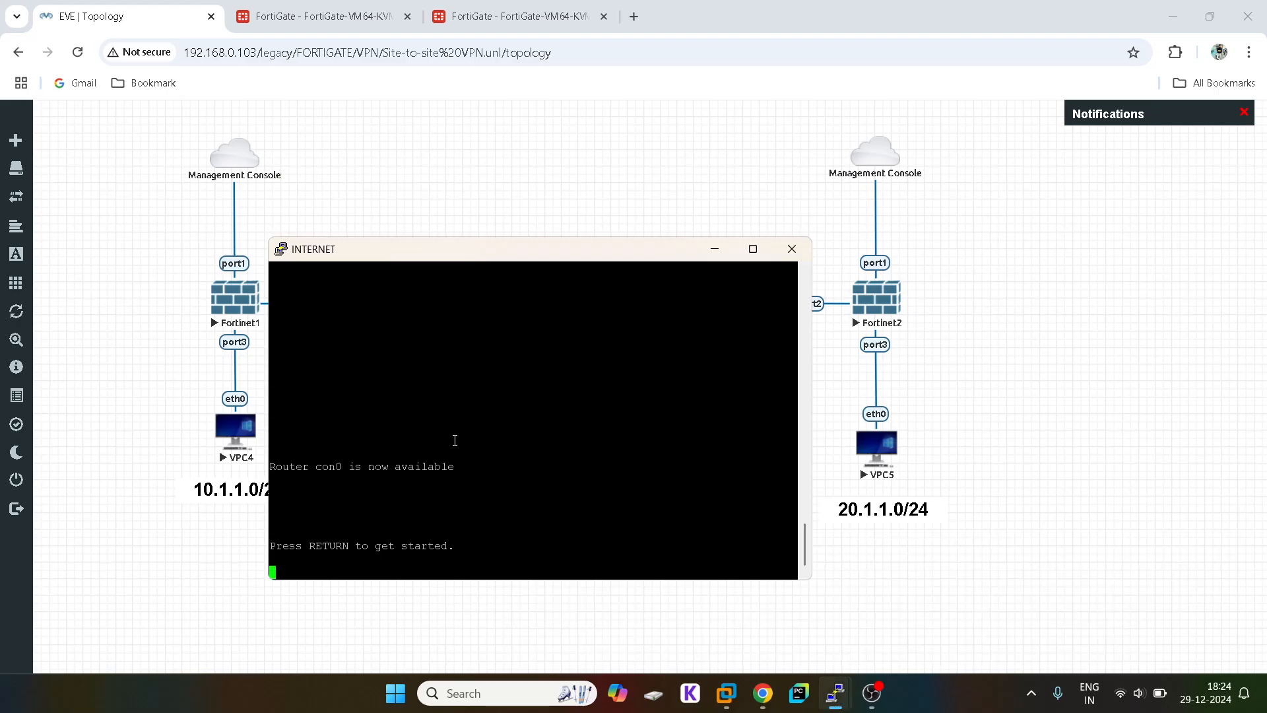
pyautogui.press('Return')
pyautogui.press('Return')
pyautogui.press('Return')
pyautogui.press('Return')
pyautogui.press('Return')
pyautogui.press('Return')
pyautogui.write('en')
pyautogui.press('Tab')
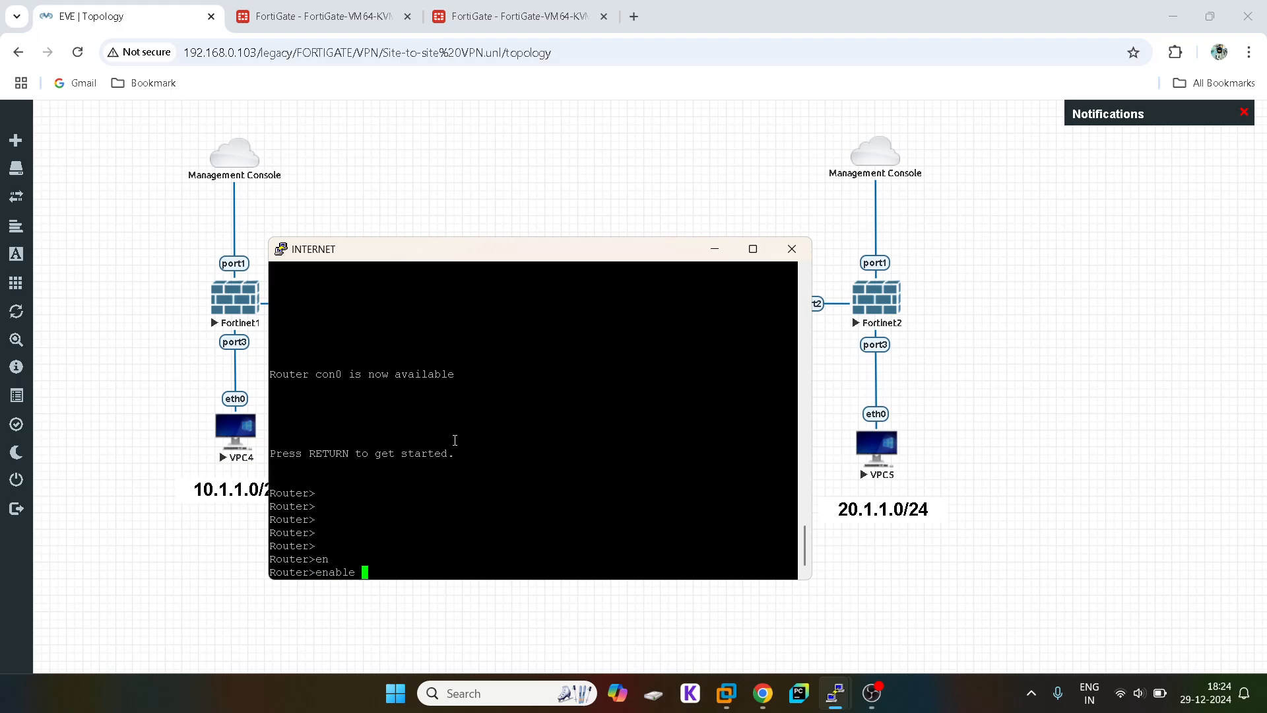
pyautogui.press('Return')
pyautogui.press('Return')
pyautogui.press('Return')
pyautogui.write('deb')
pyautogui.press('Tab')
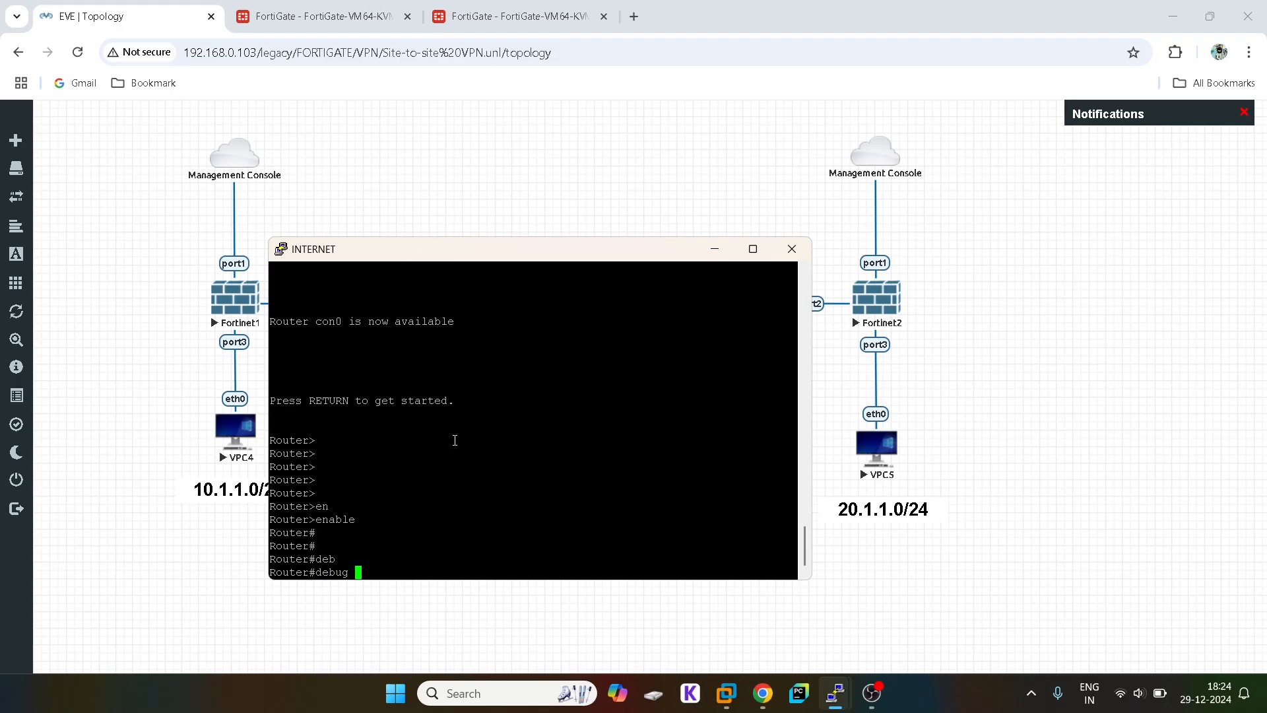
pyautogui.write('ip')
pyautogui.write('pack')
pyautogui.press('Tab')
pyautogui.press('Return')
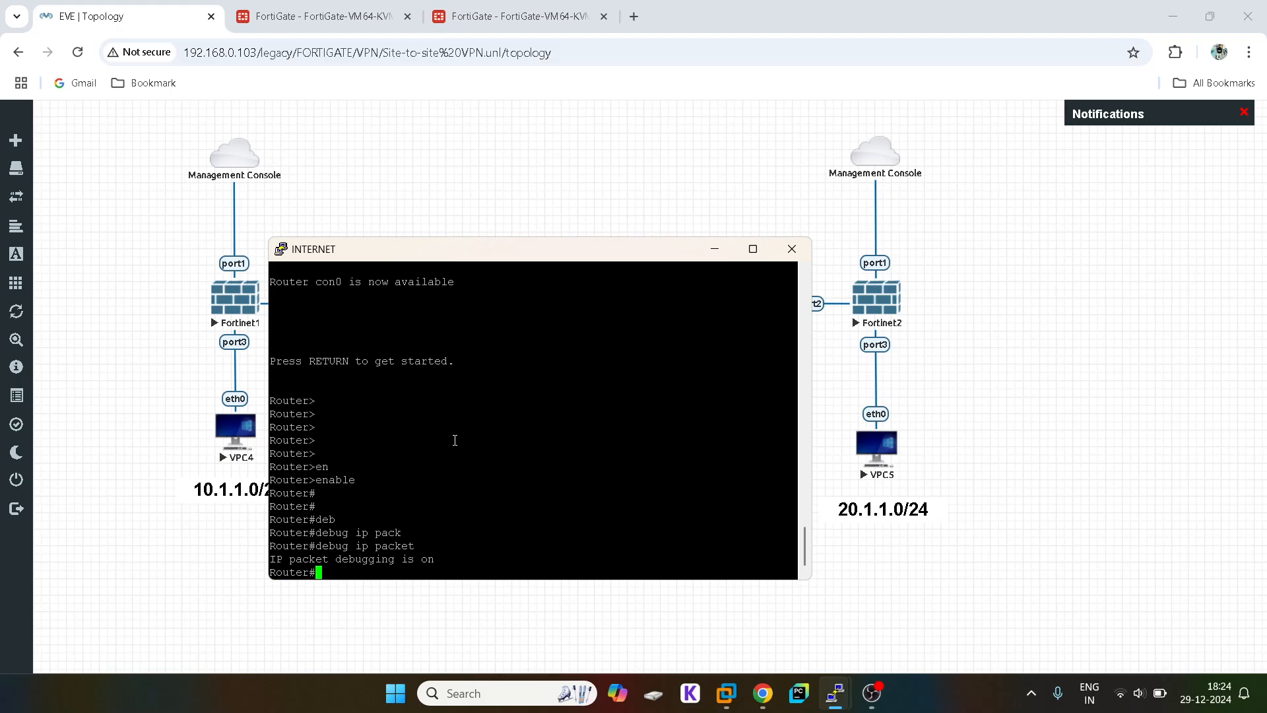
# Step: Start a continuous ping from VPC4 with 'ping 20.1.1.2 -t'
pyautogui.click(1038, 602)
pyautogui.moveTo(834, 693)
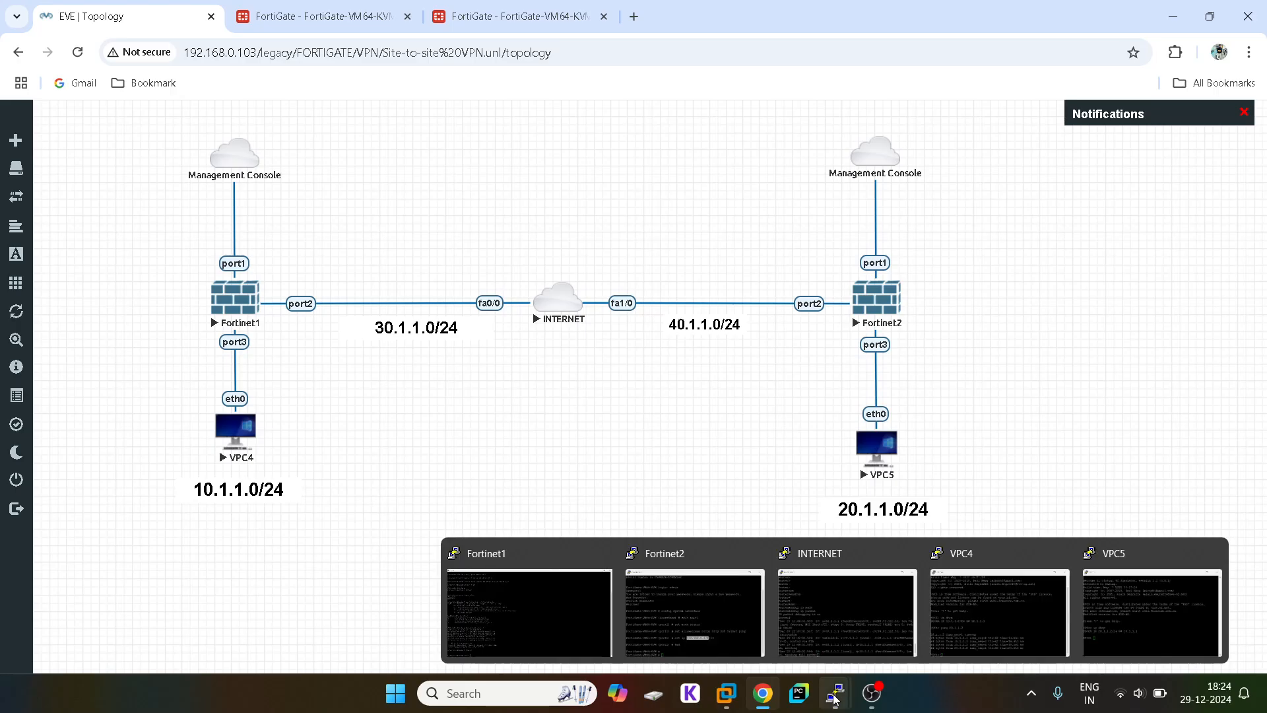
pyautogui.click(975, 630)
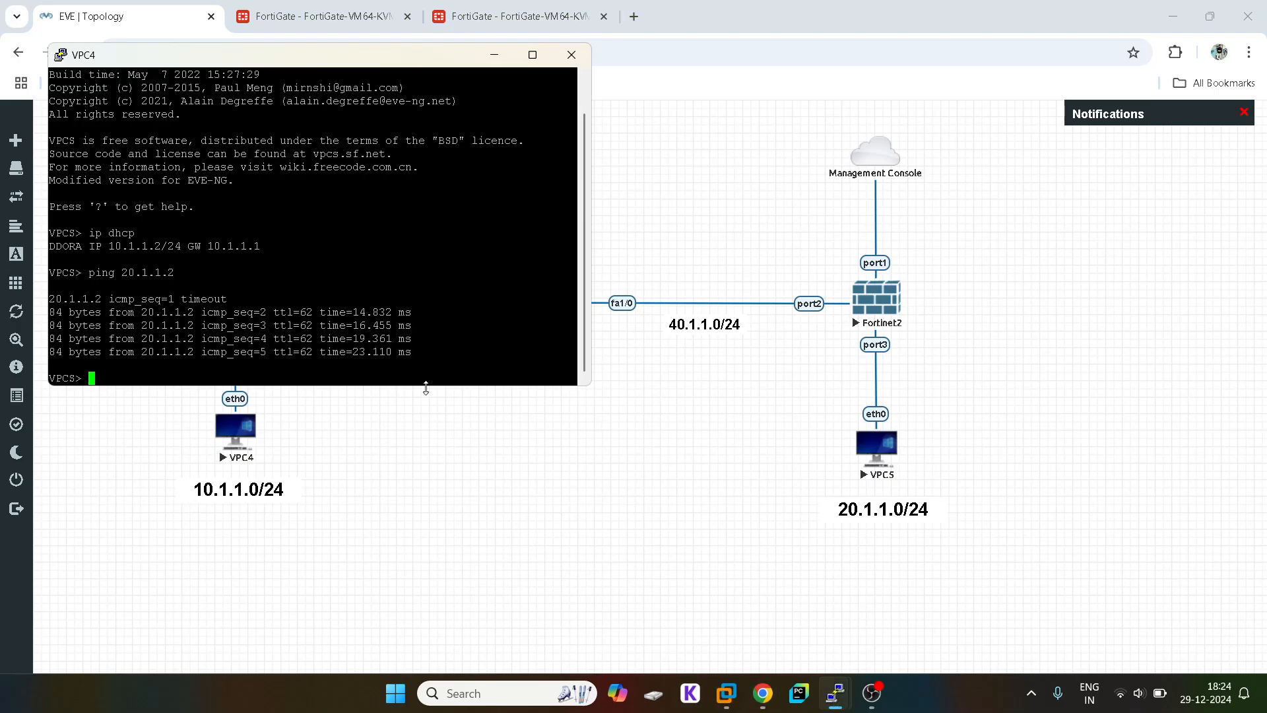
pyautogui.press('Up')
pyautogui.write('-t')
pyautogui.press('Return')
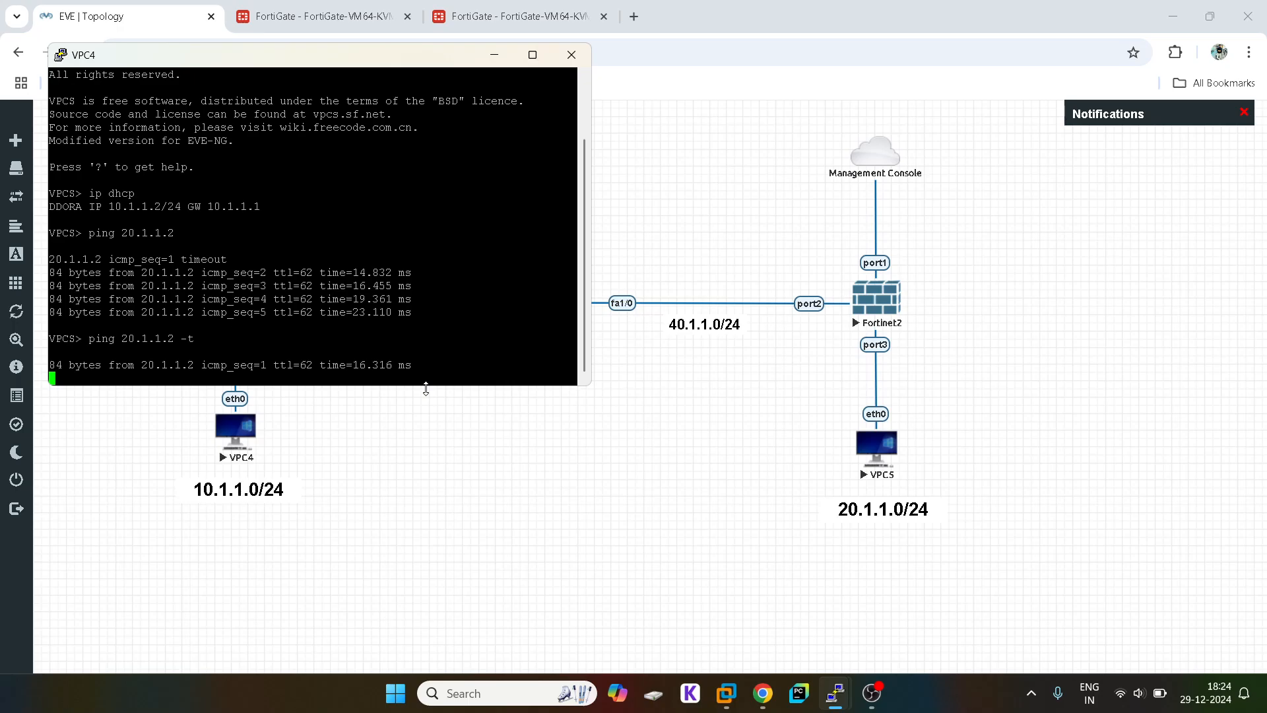
pyautogui.click(579, 501)
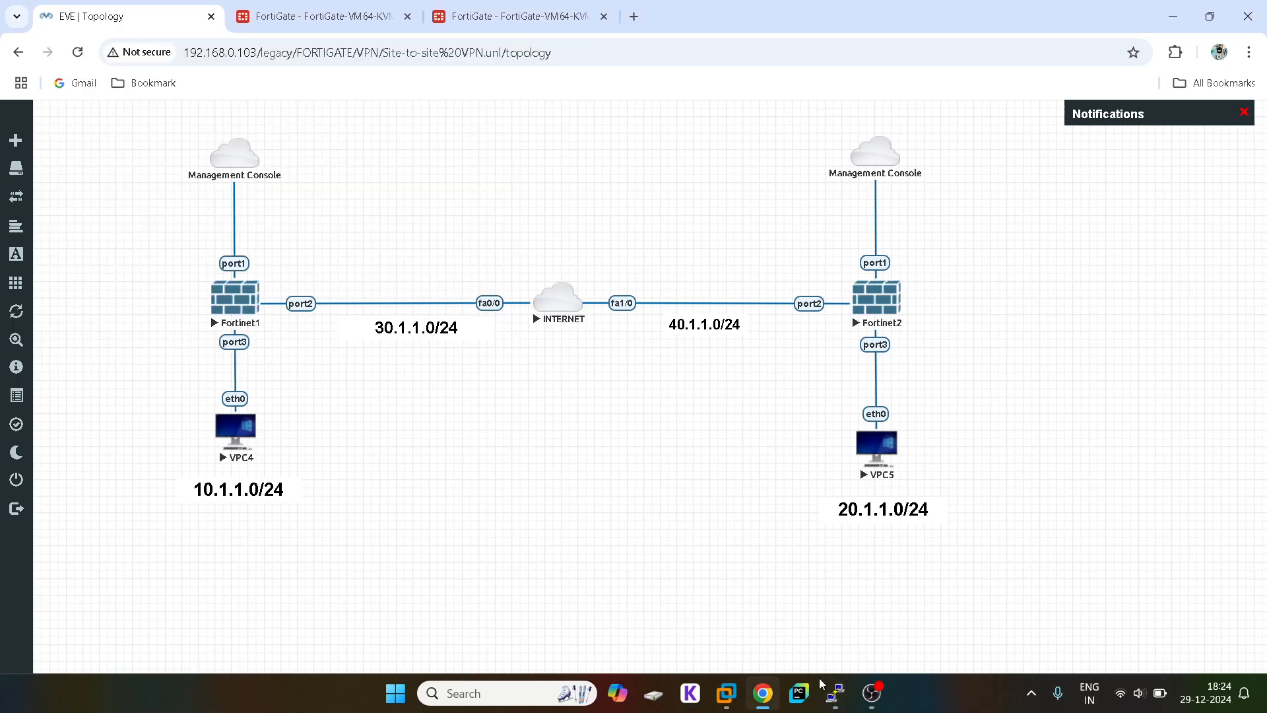
# Step: Maximize the INTERNET router console and read its IP packet debug log
pyautogui.moveTo(835, 693)
pyautogui.click(831, 621)
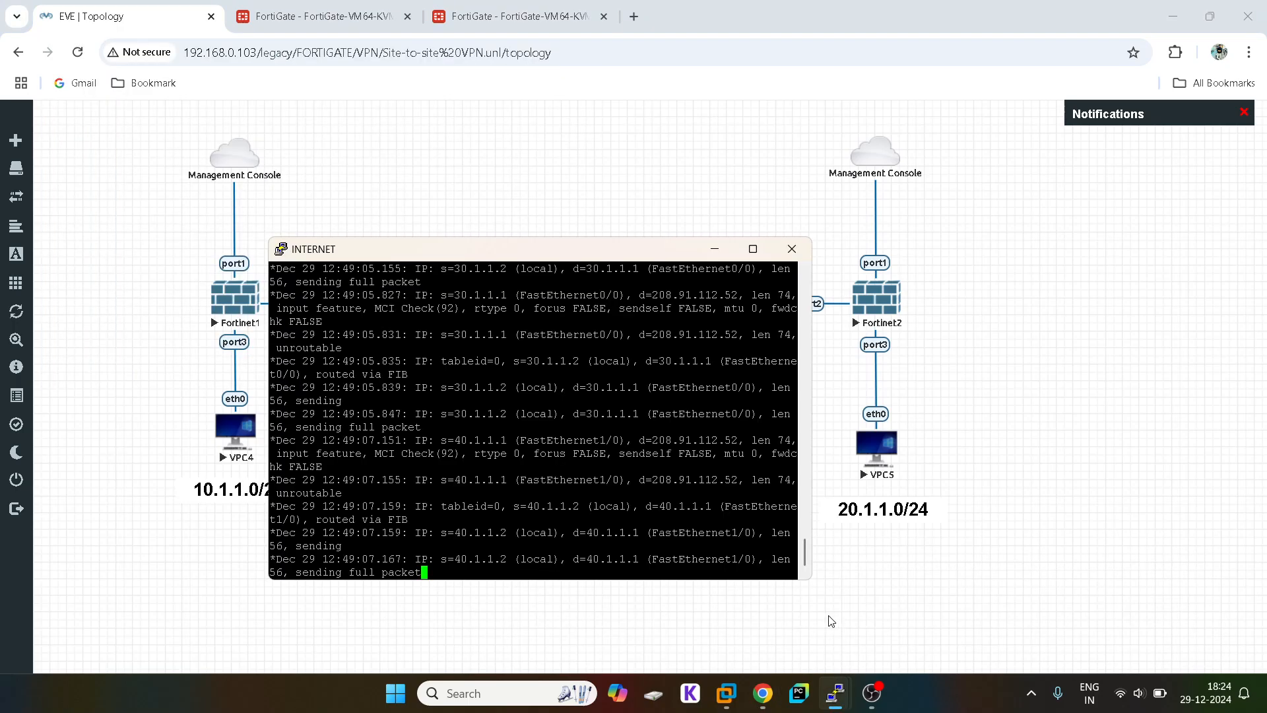
pyautogui.click(752, 248)
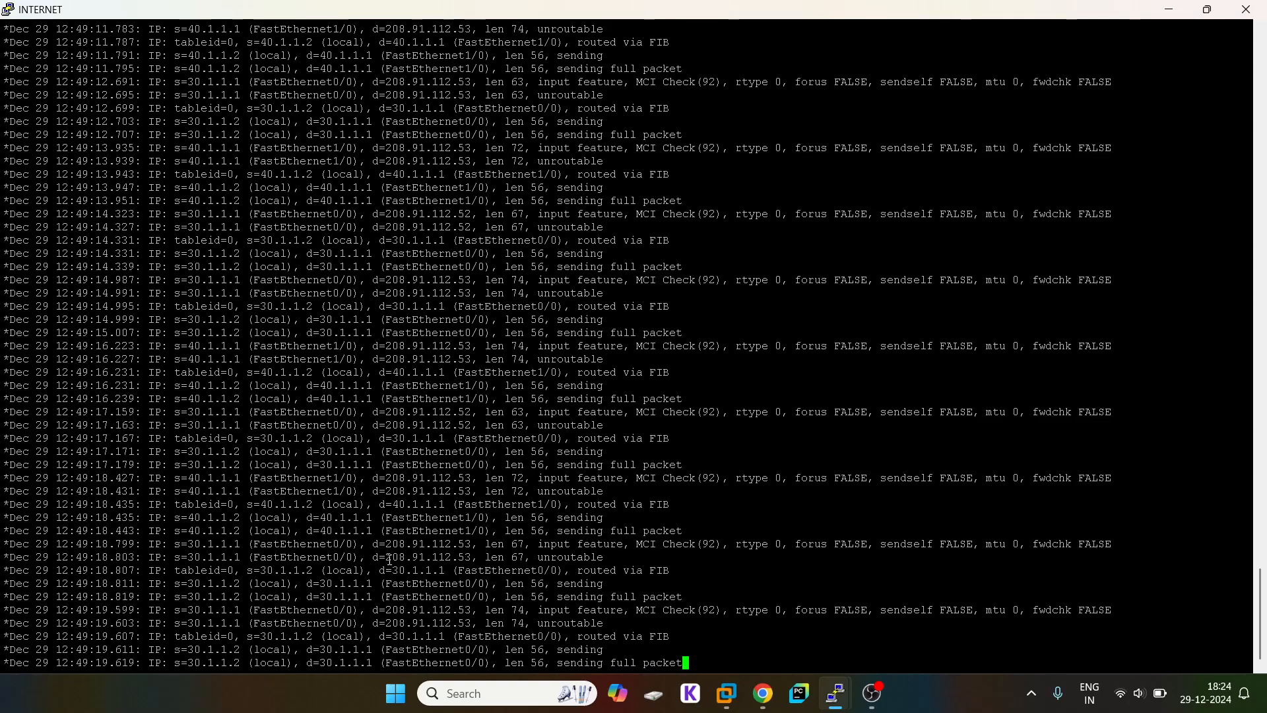
pyautogui.press('Return')
pyautogui.press('Return')
pyautogui.press('Return')
pyautogui.press('Return')
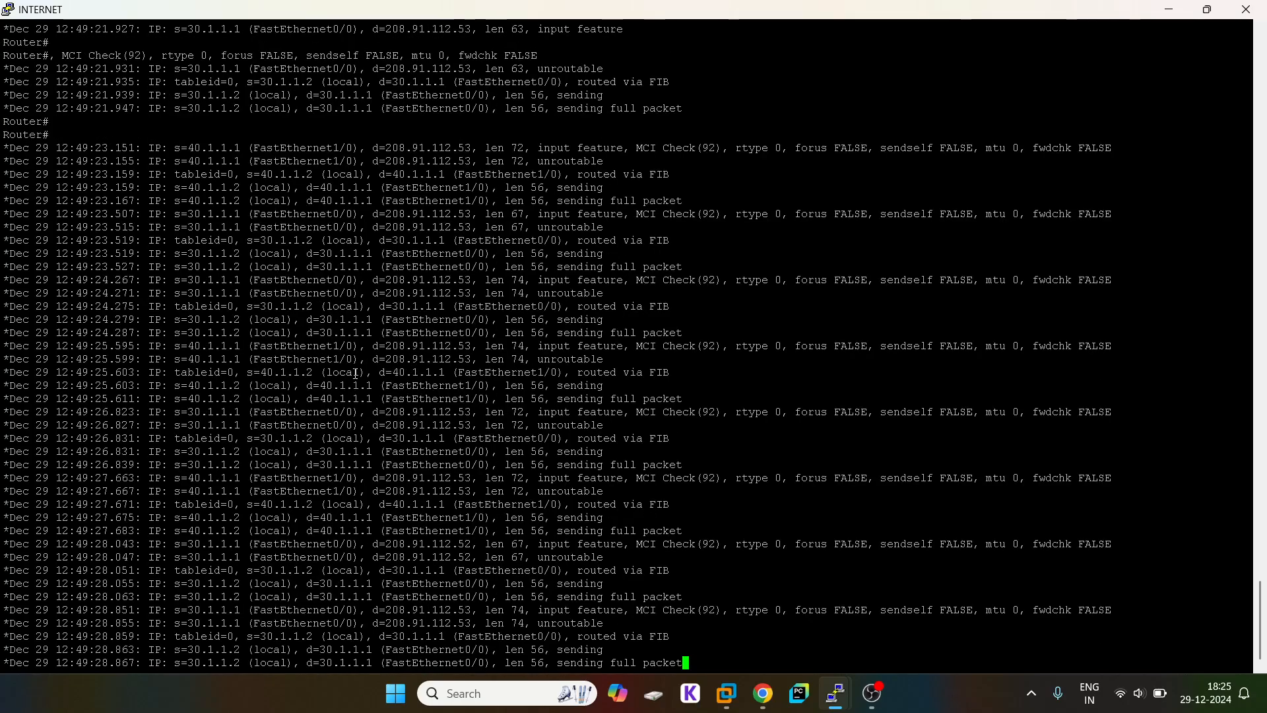
pyautogui.press('Return')
pyautogui.press('Return')
pyautogui.press('Return')
pyautogui.press('Return')
pyautogui.press('Return')
# Step: Turn off IP packet debugging with 'no debug ip packet' on the INTERNET router
pyautogui.write('debug ip packet')
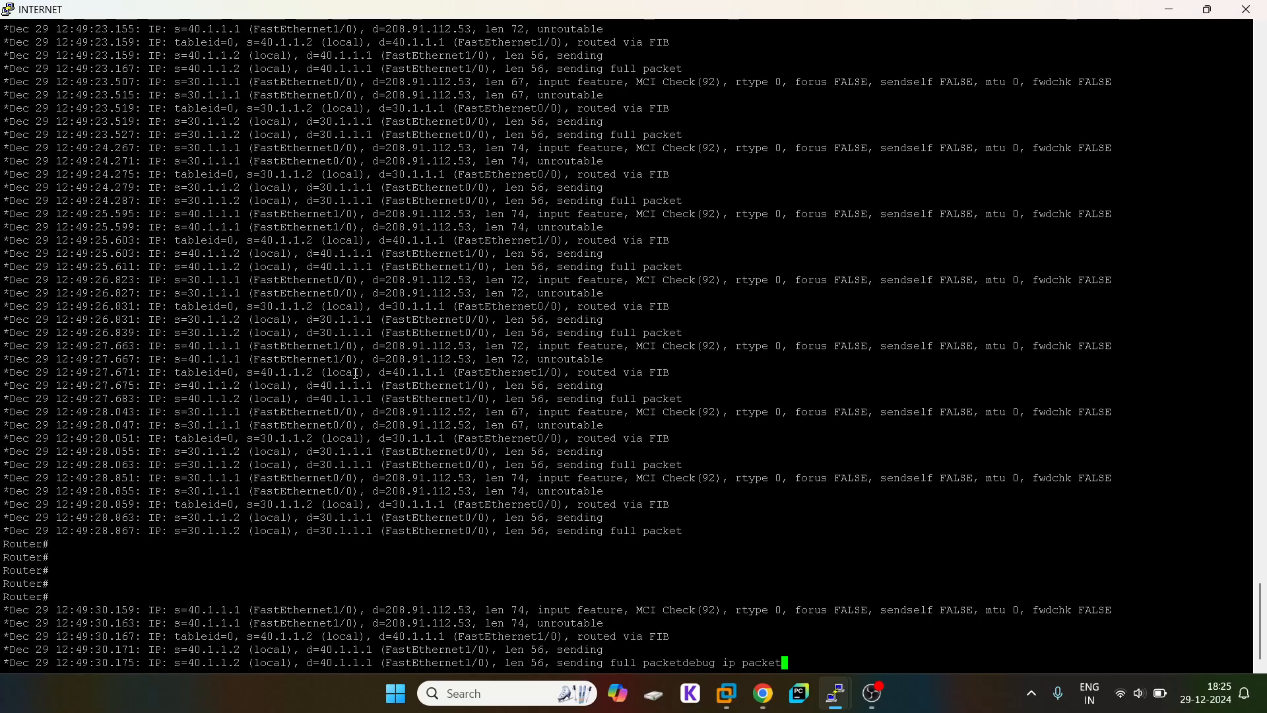
pyautogui.hotkey('ctrl', 'a')
pyautogui.write('no')
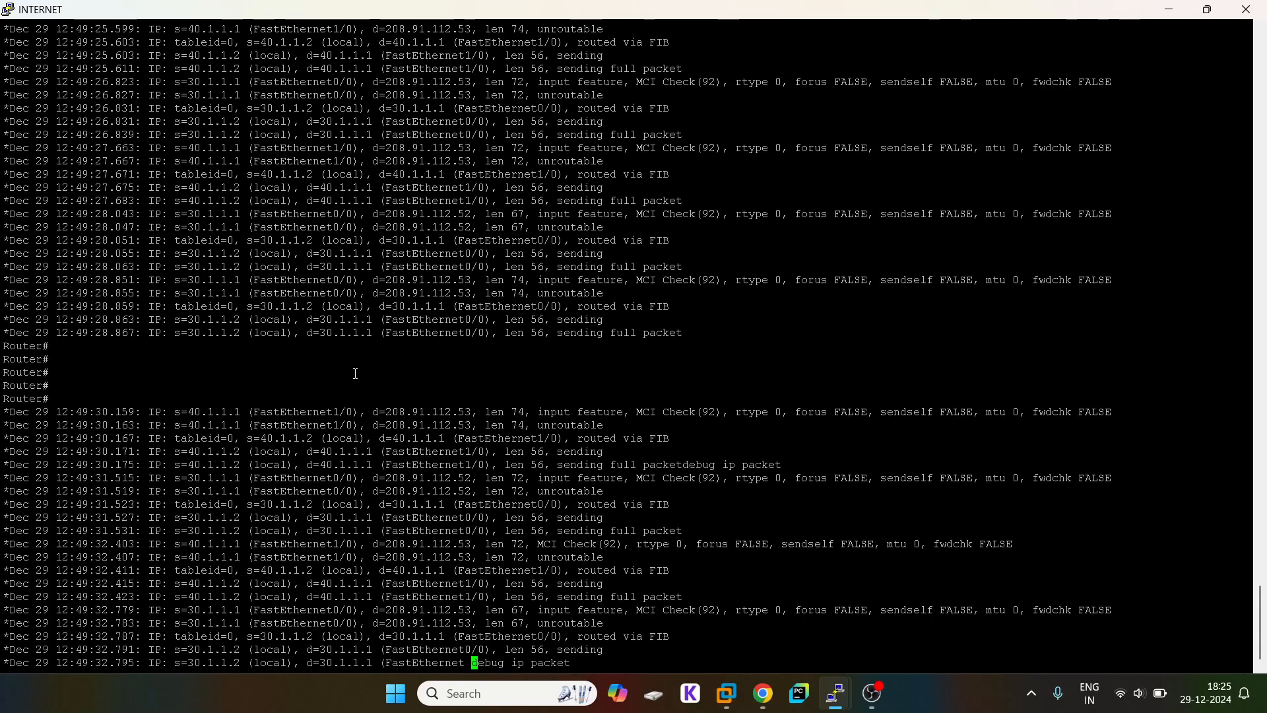
pyautogui.press('Return')
pyautogui.press('Return')
pyautogui.press('Return')
pyautogui.press('Up')
pyautogui.press('Return')
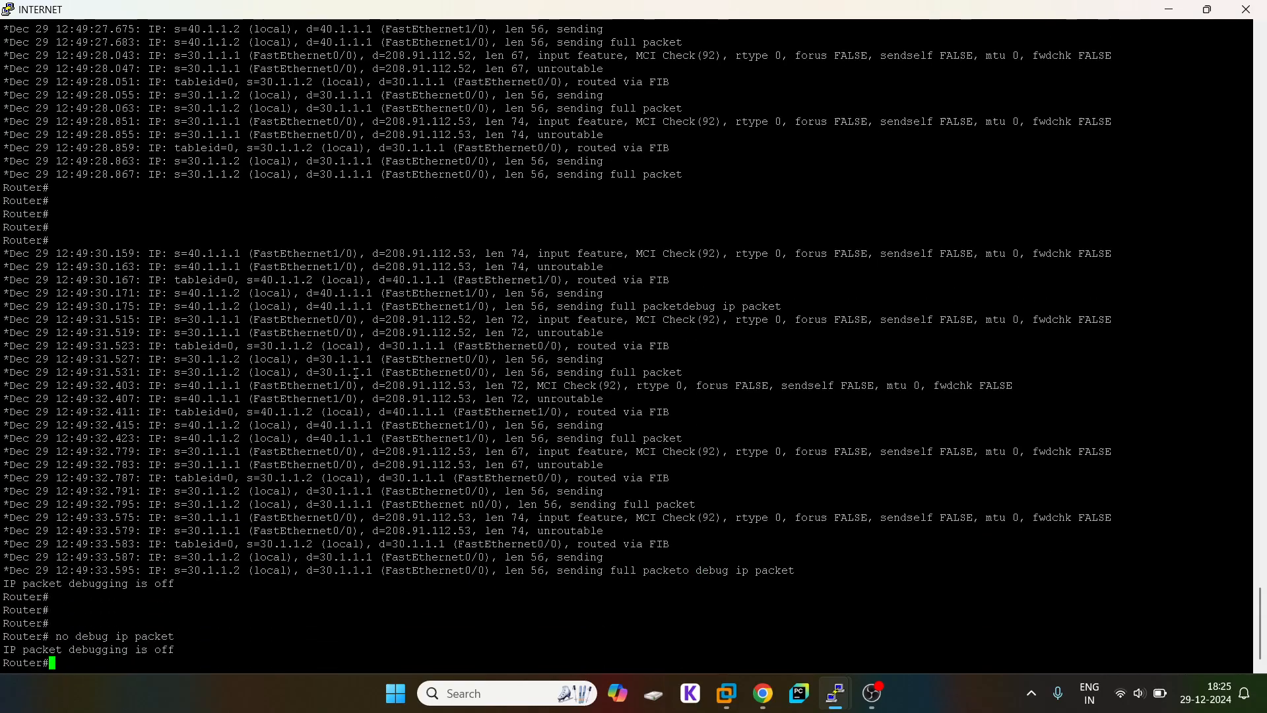
pyautogui.press('Return')
pyautogui.press('Return')
pyautogui.press('Return')
pyautogui.press('Return')
pyautogui.press('Up')
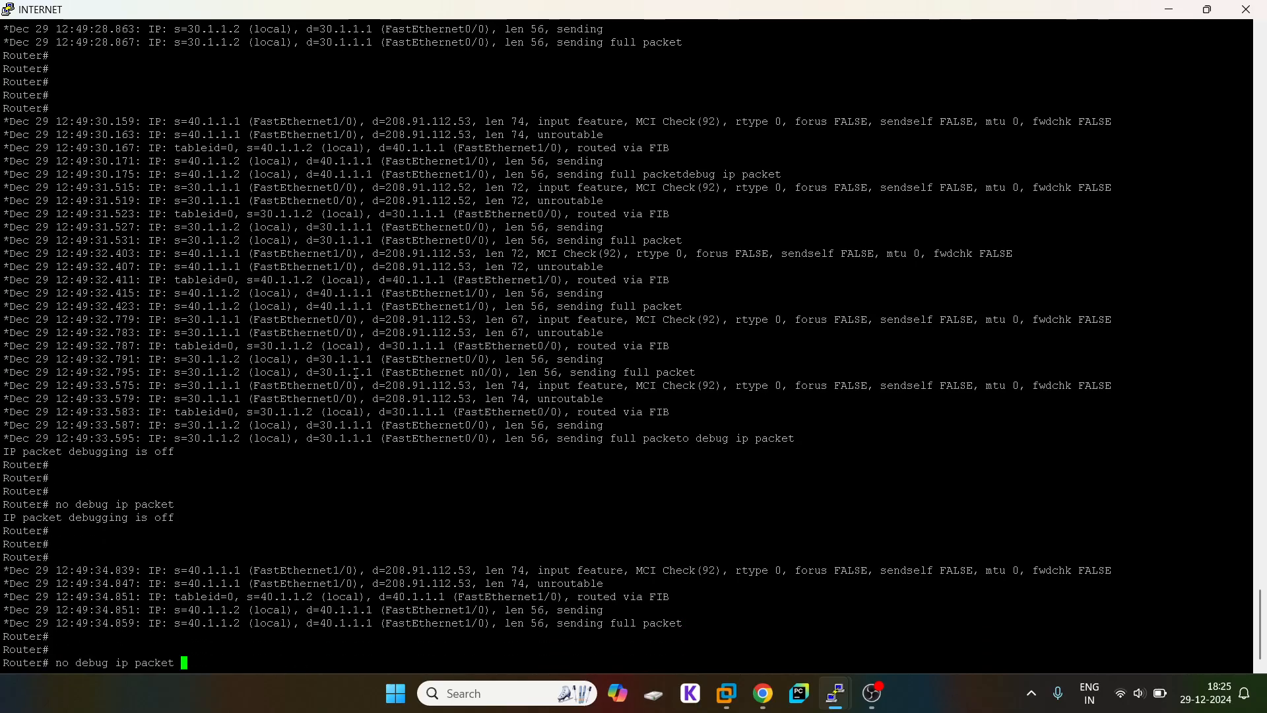
pyautogui.press('Return')
pyautogui.press('Return')
pyautogui.press('Return')
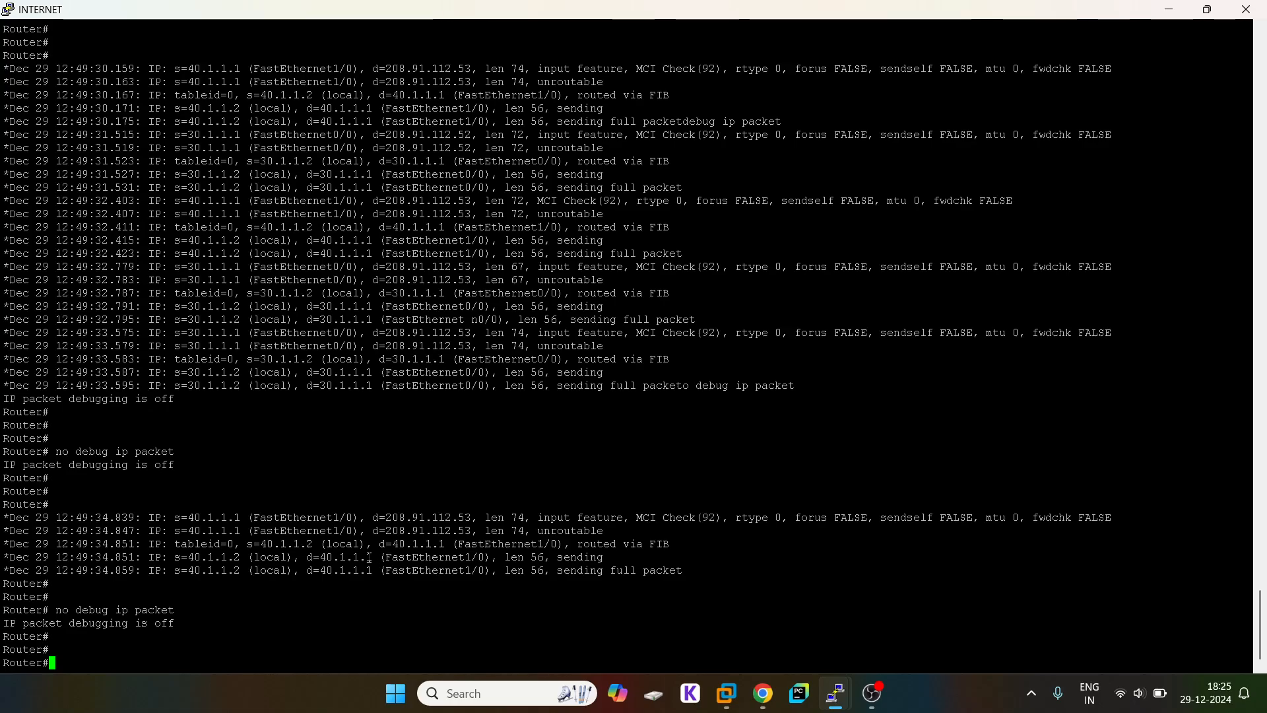
# Step: Highlight the 12:49:30–12:49:31 debug lines showing only 30.1.1.x and 40.1.1.x packets
pyautogui.moveTo(681, 565); pyautogui.dragTo(226, 568)
pyautogui.rightClick(253, 562)
pyautogui.scroll(8, 628, 435)
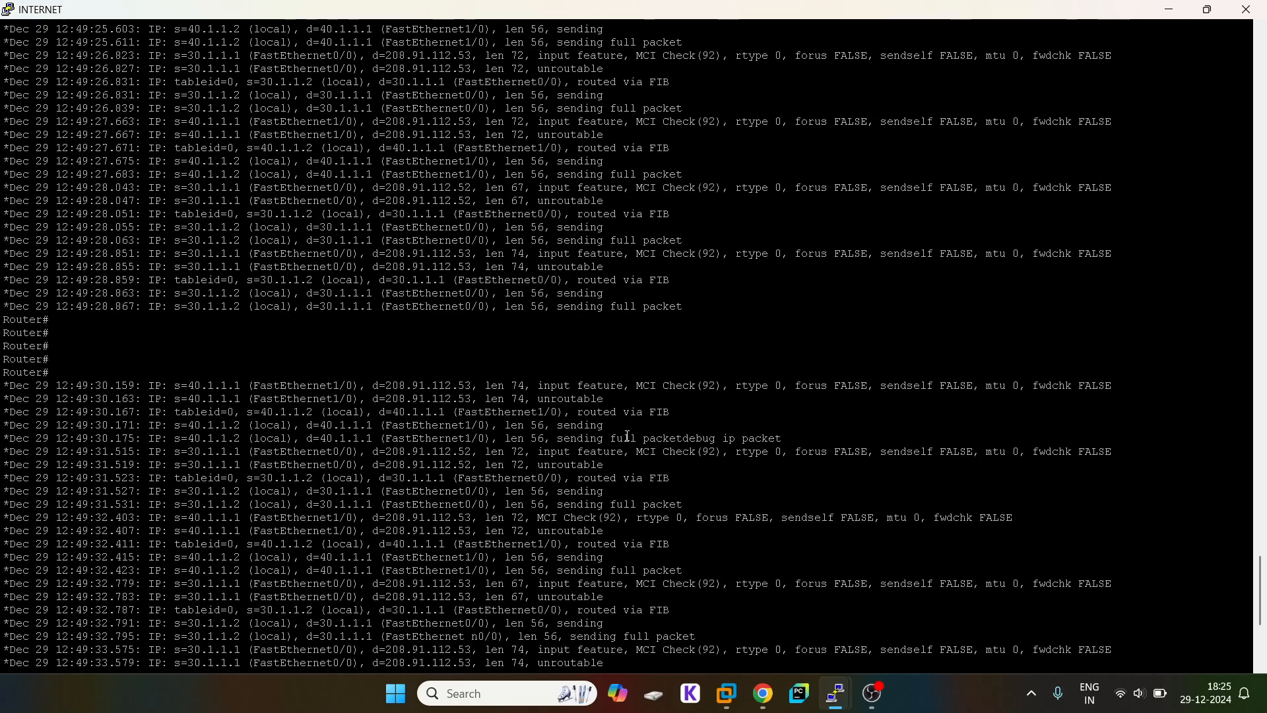
pyautogui.moveTo(672, 411); pyautogui.dragTo(134, 425)
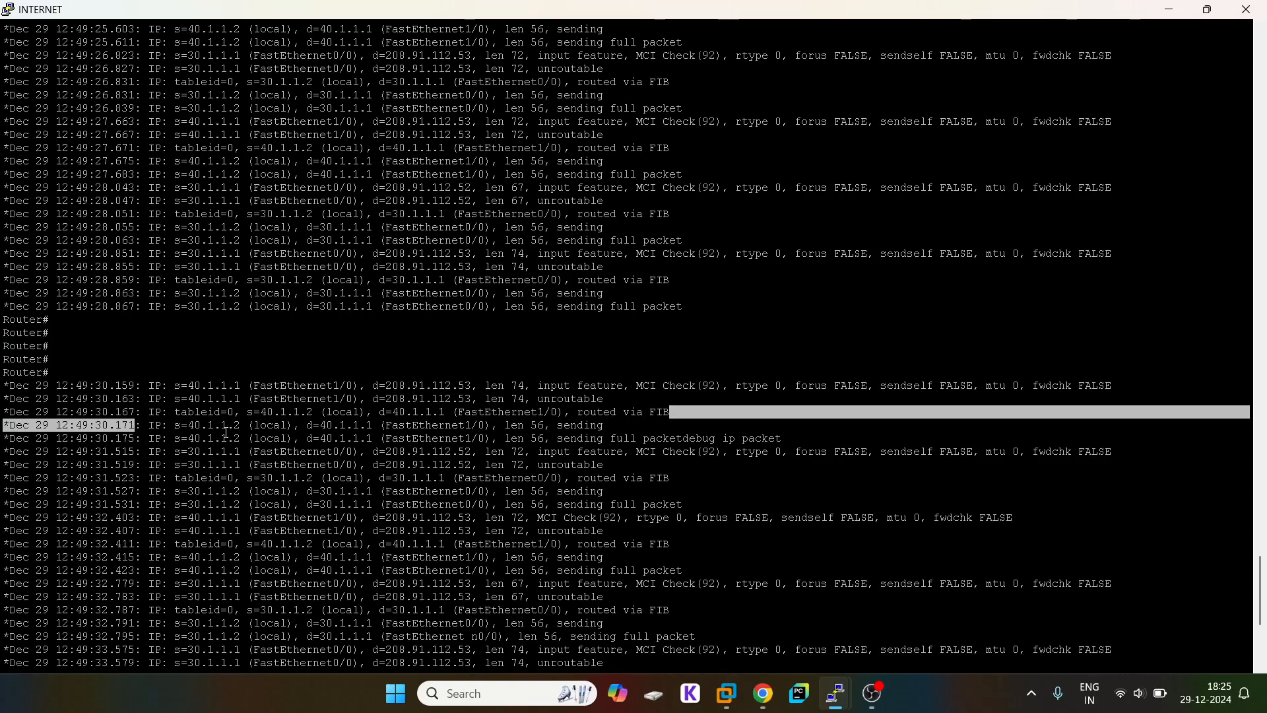
pyautogui.click(81, 423)
pyautogui.moveTo(4, 425); pyautogui.dragTo(796, 442)
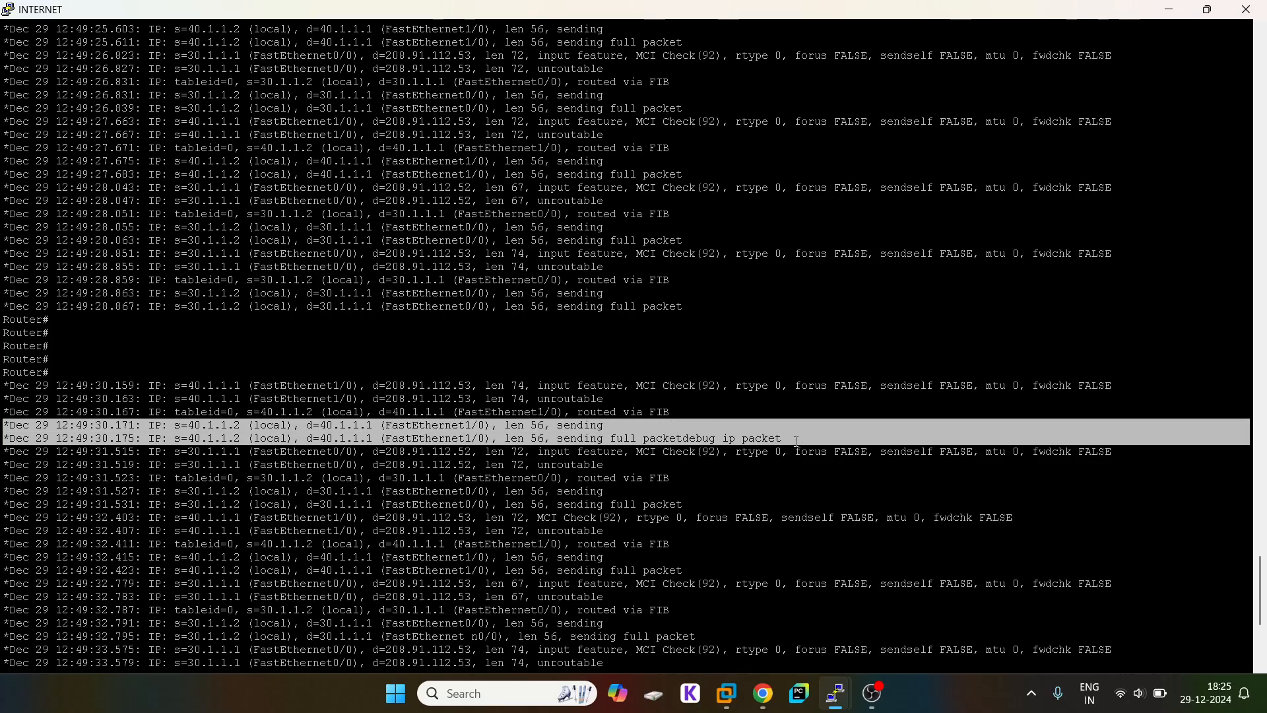
pyautogui.click(794, 441)
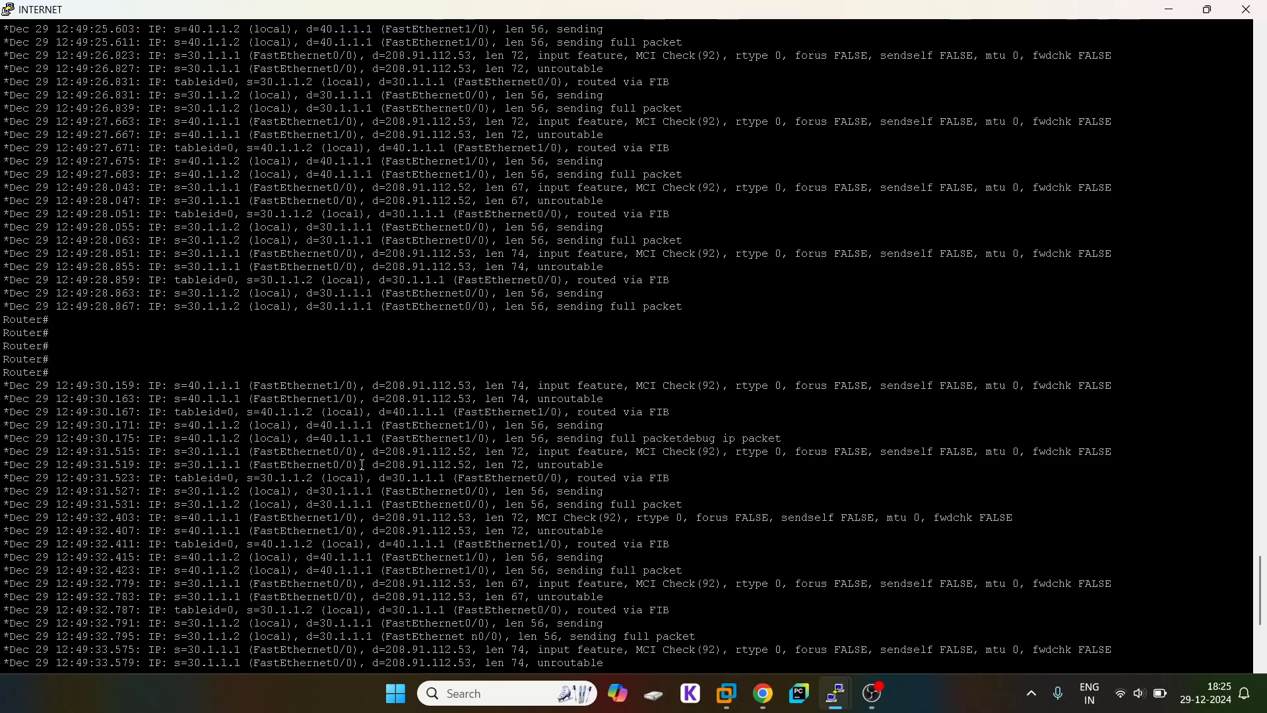
pyautogui.moveTo(8, 450); pyautogui.dragTo(759, 467)
pyautogui.click(580, 447)
pyautogui.moveTo(6, 490); pyautogui.dragTo(707, 503)
pyautogui.click(763, 693)
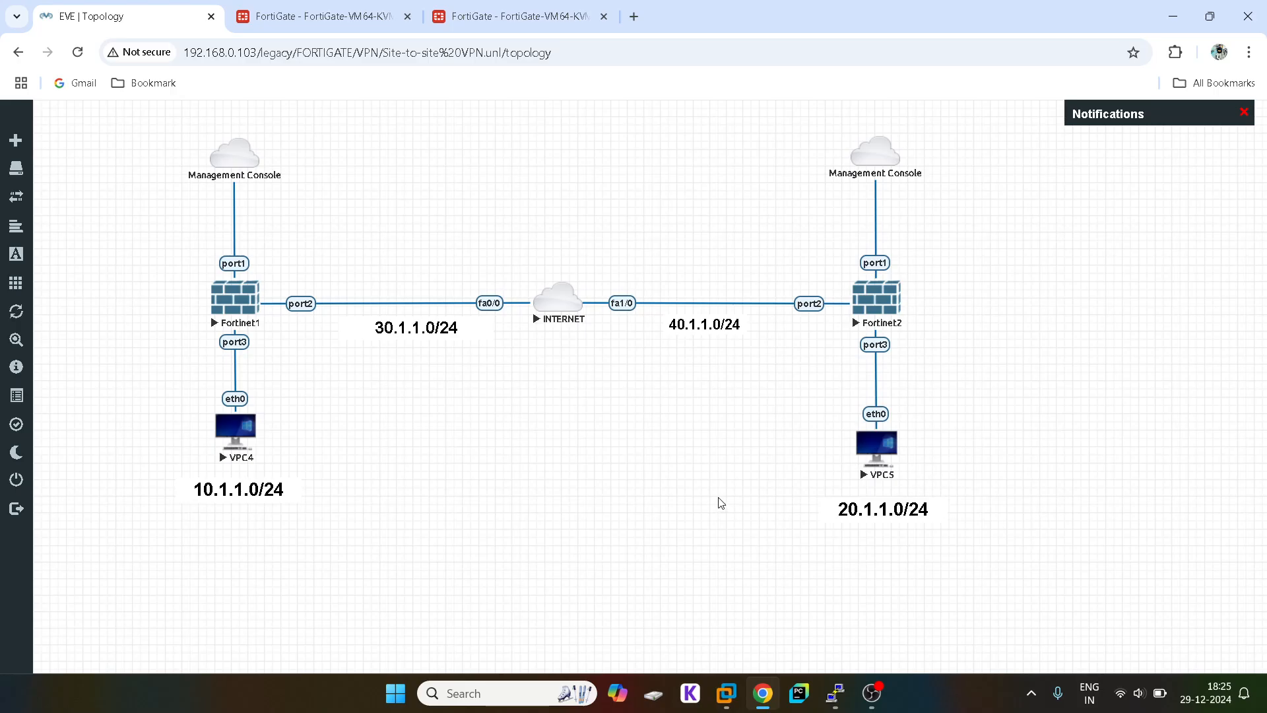
pyautogui.click(362, 14)
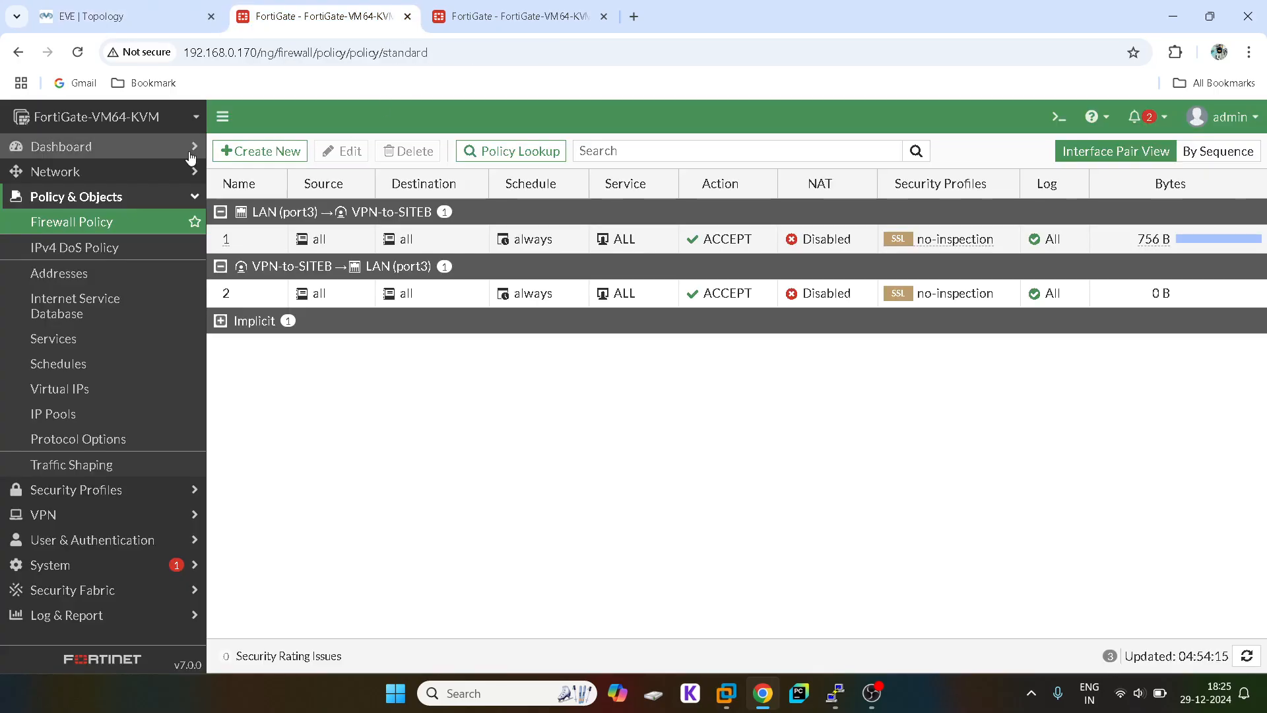
pyautogui.click(188, 7)
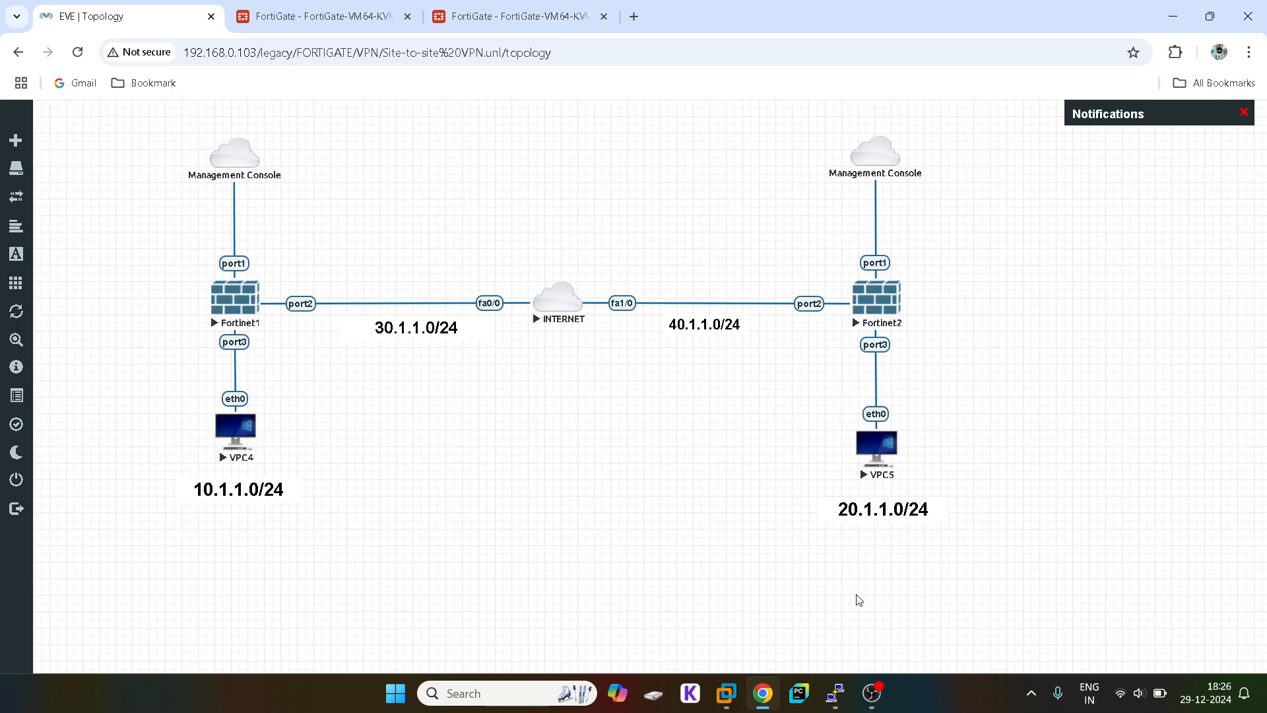
pyautogui.click(871, 693)
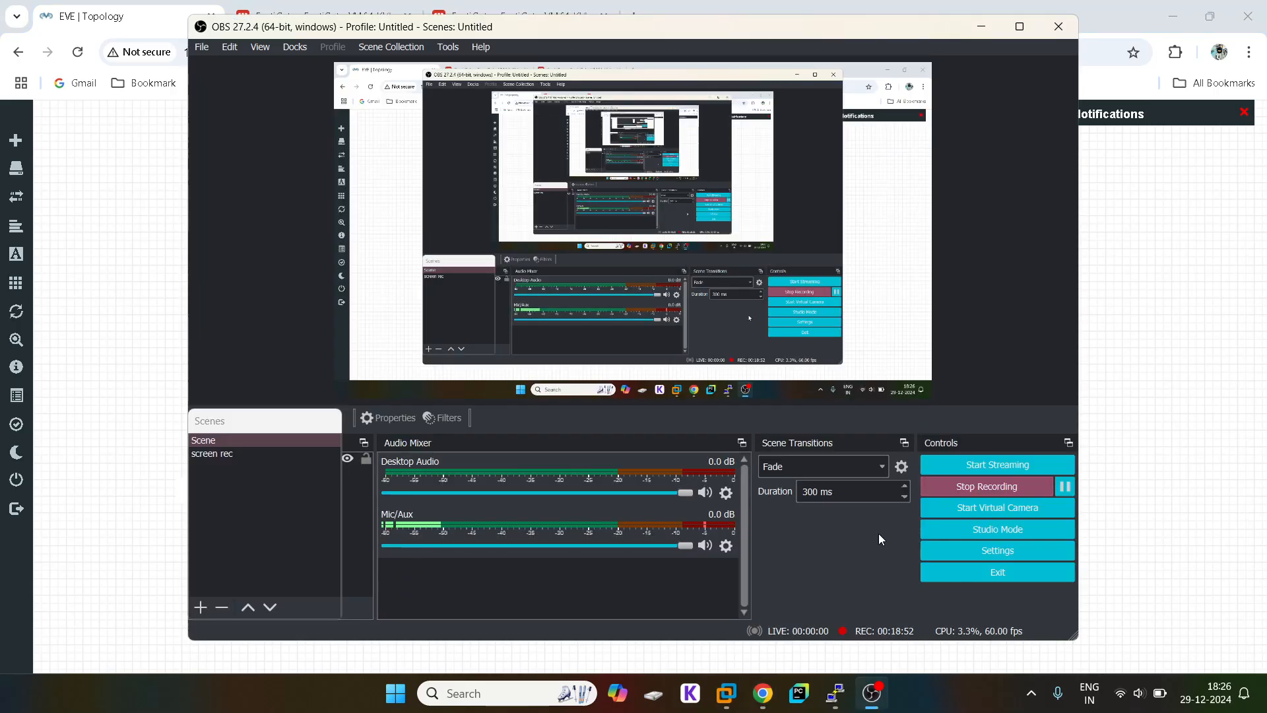